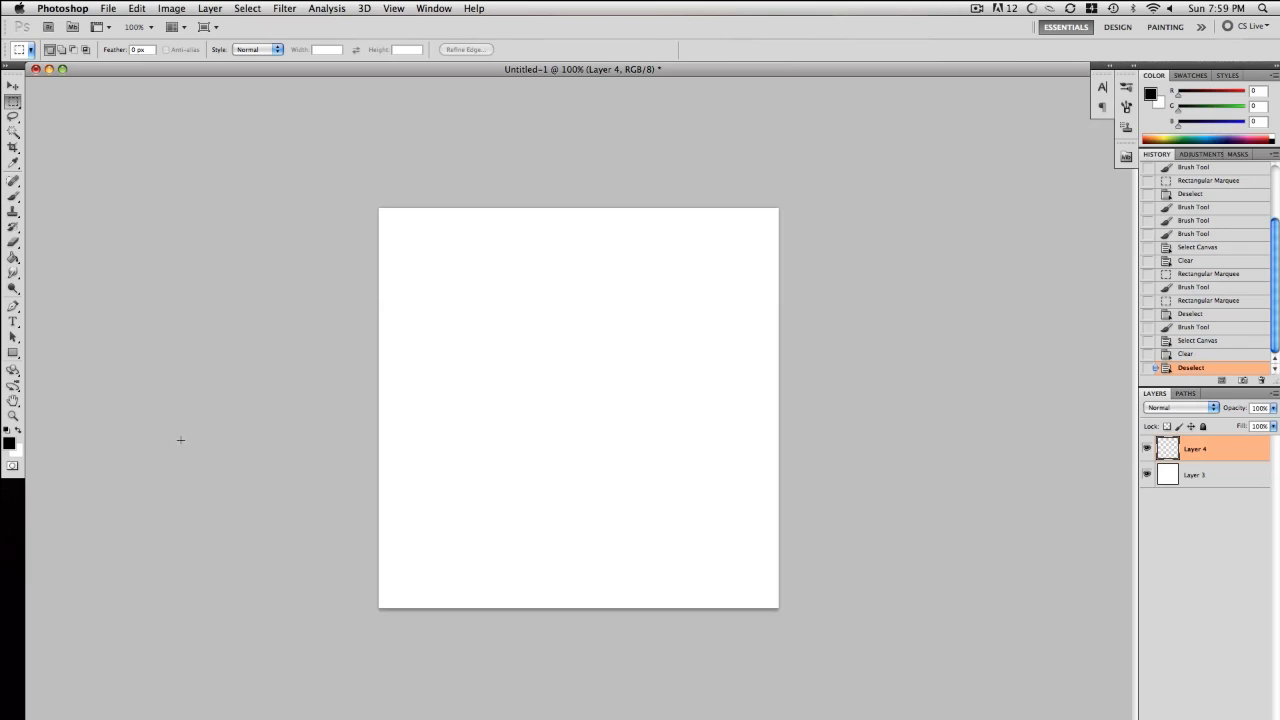
# Paint a thick black wavy stroke diagonally across the canvas, then marquee-select the whole canvas
pyautogui.click(12, 198)
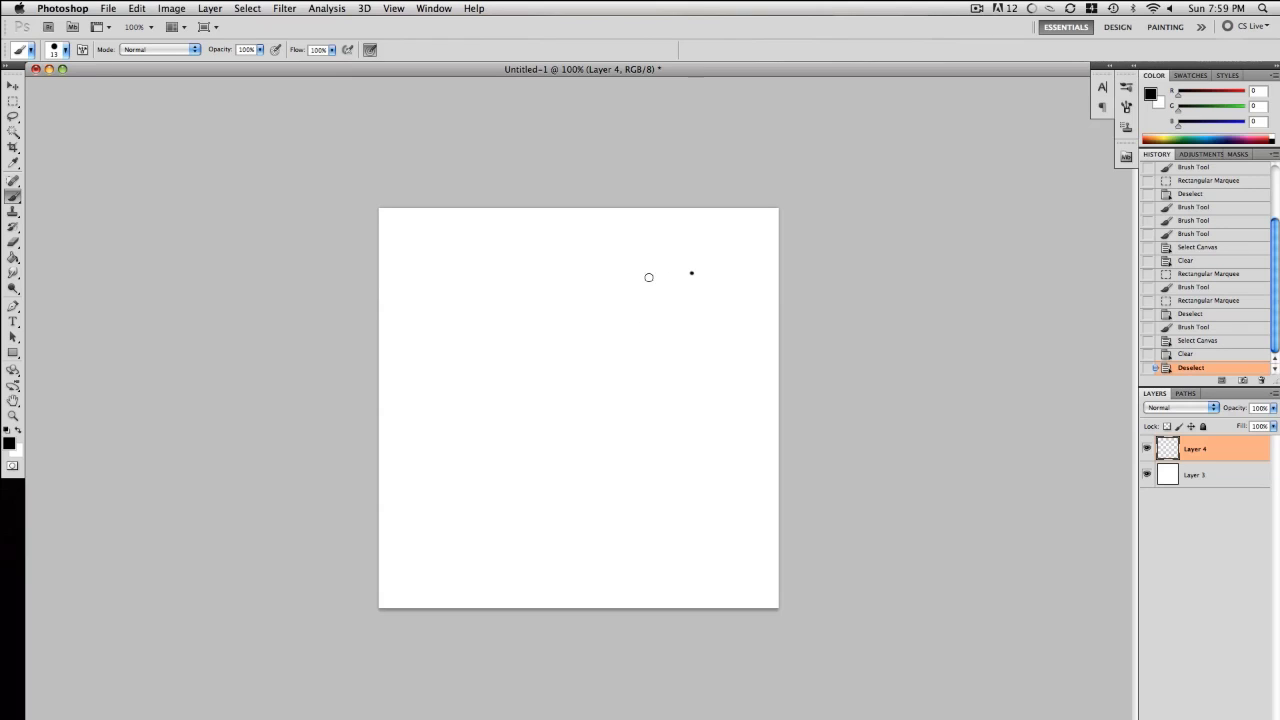
pyautogui.moveTo(691, 273)
pyautogui.mouseDown()
pyautogui.moveTo(529, 440)
pyautogui.moveTo(476, 535)
pyautogui.mouseUp()
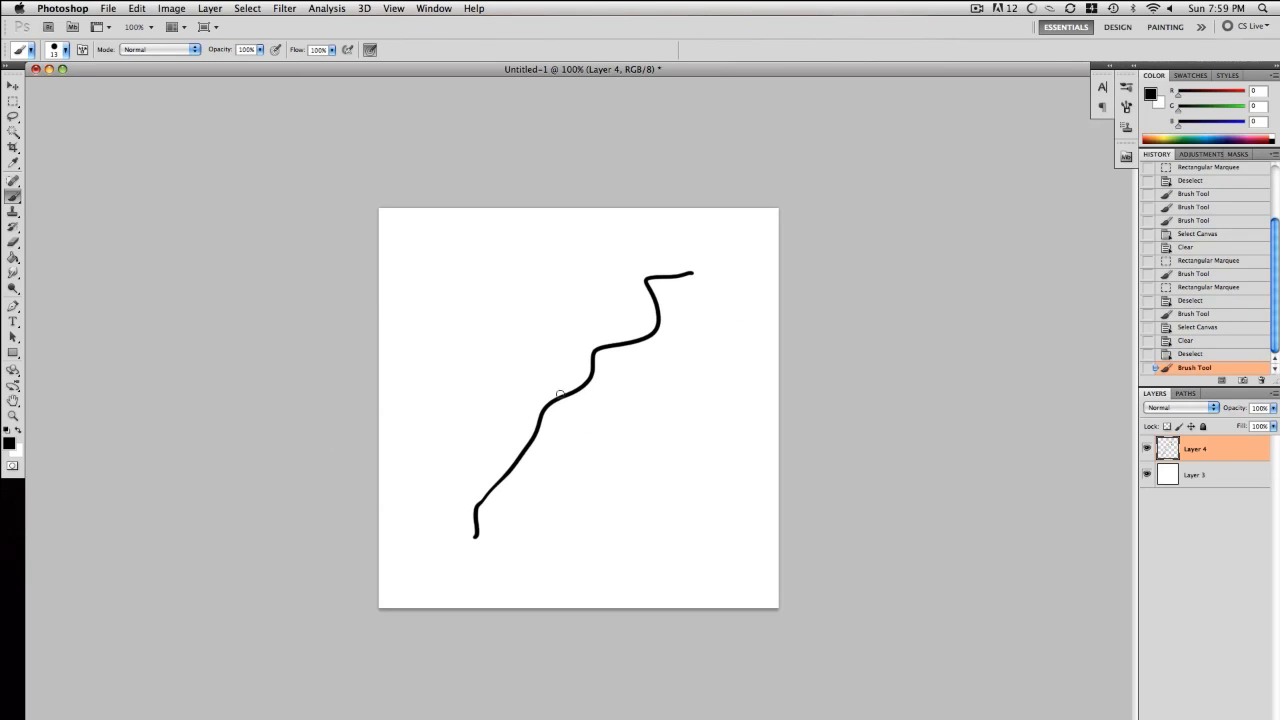
pyautogui.click(13, 102)
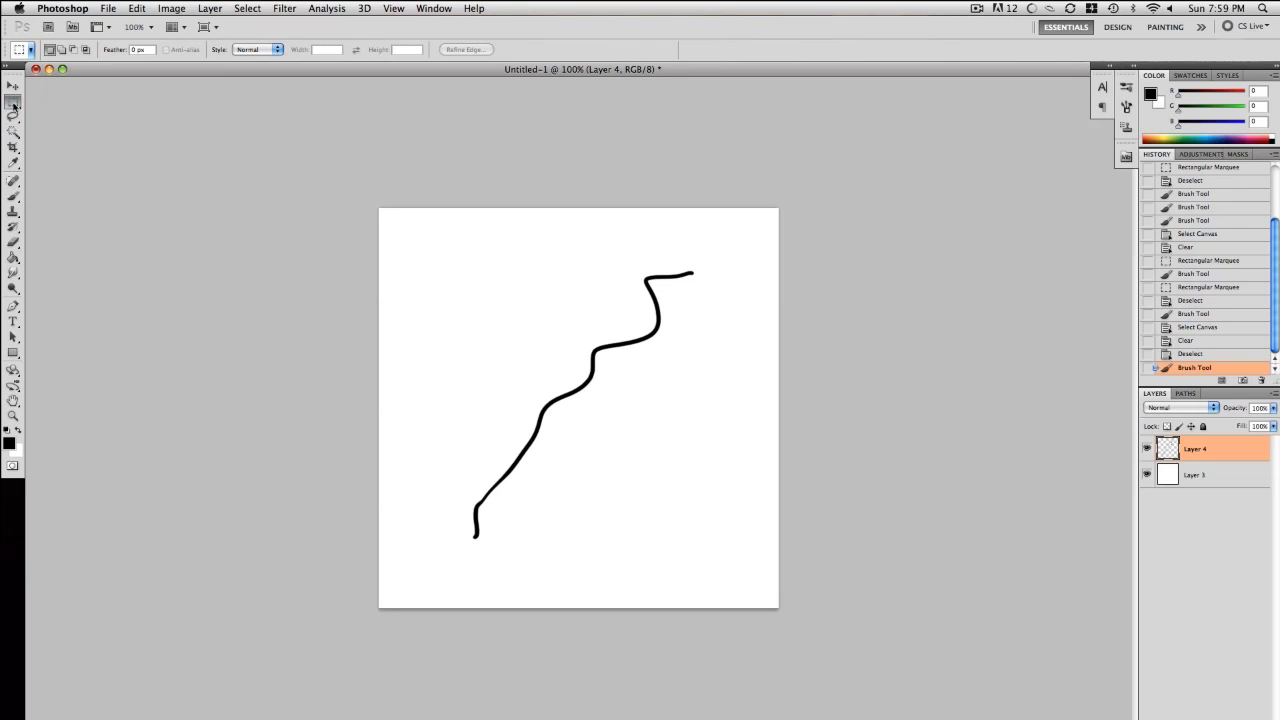
pyautogui.click(11, 103)
pyautogui.moveTo(700, 540); pyautogui.dragTo(737, 582)
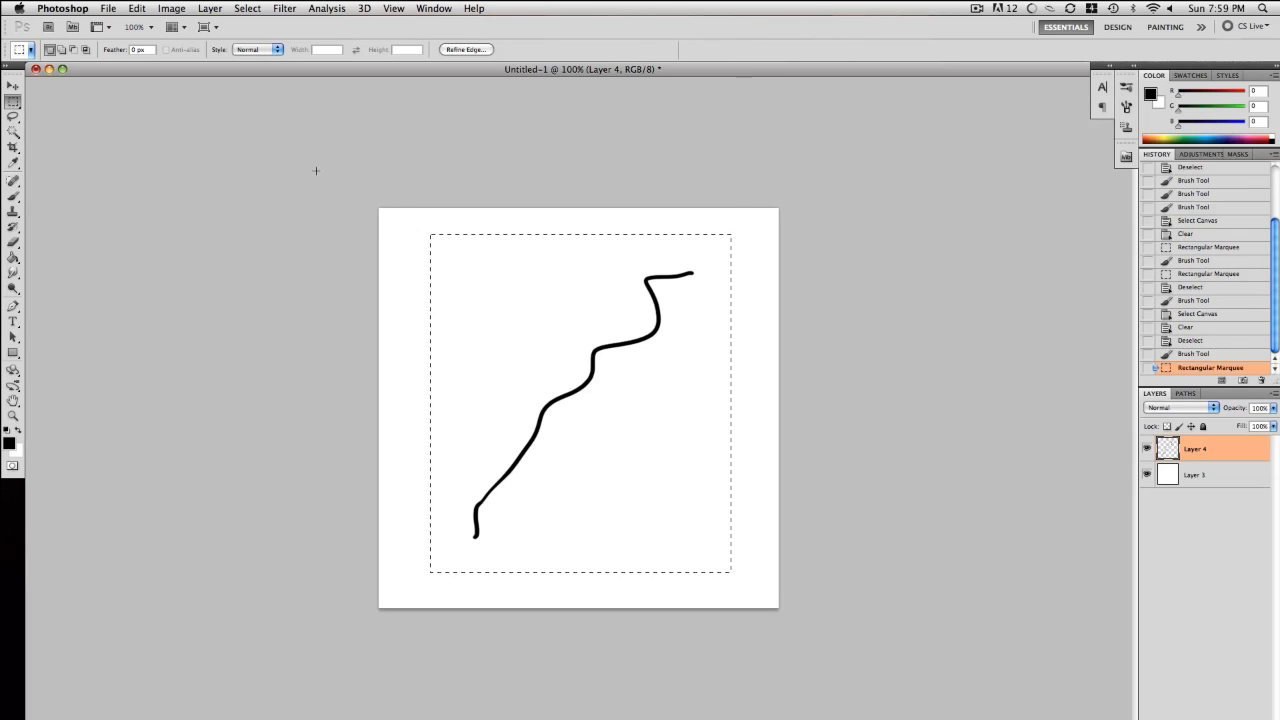
pyautogui.moveTo(869, 665); pyautogui.dragTo(866, 662)
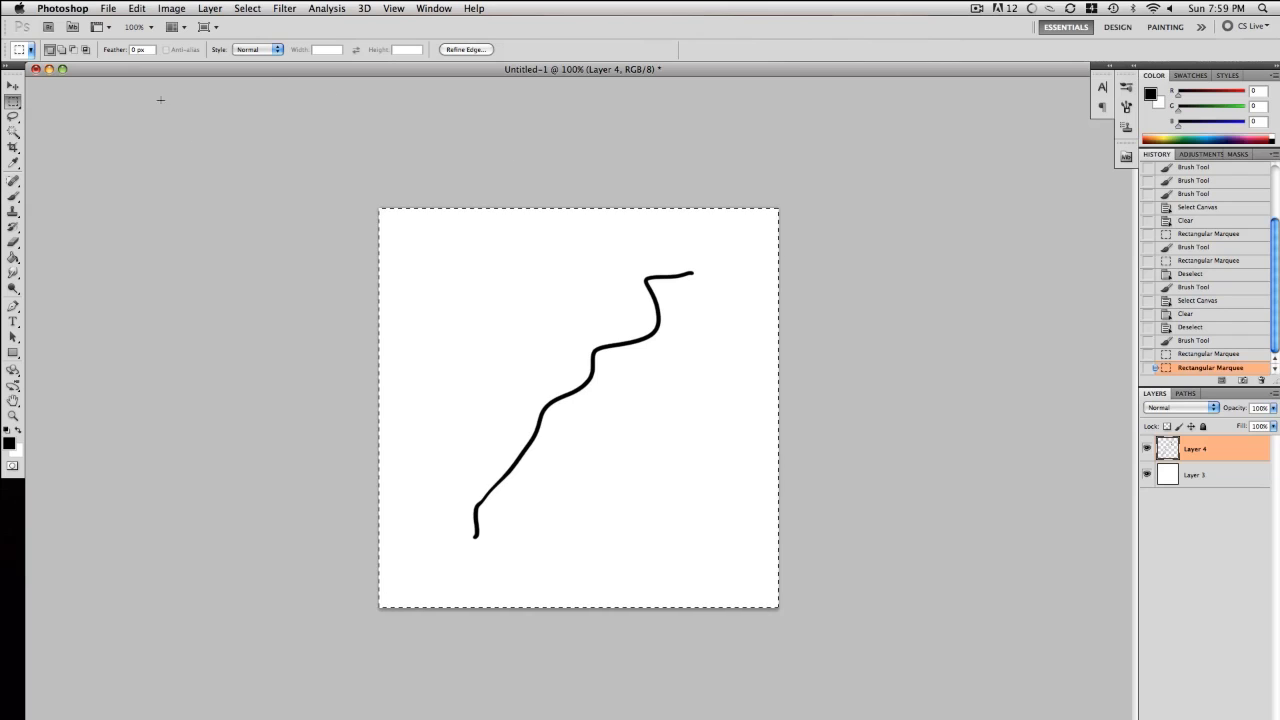
pyautogui.click(136, 10)
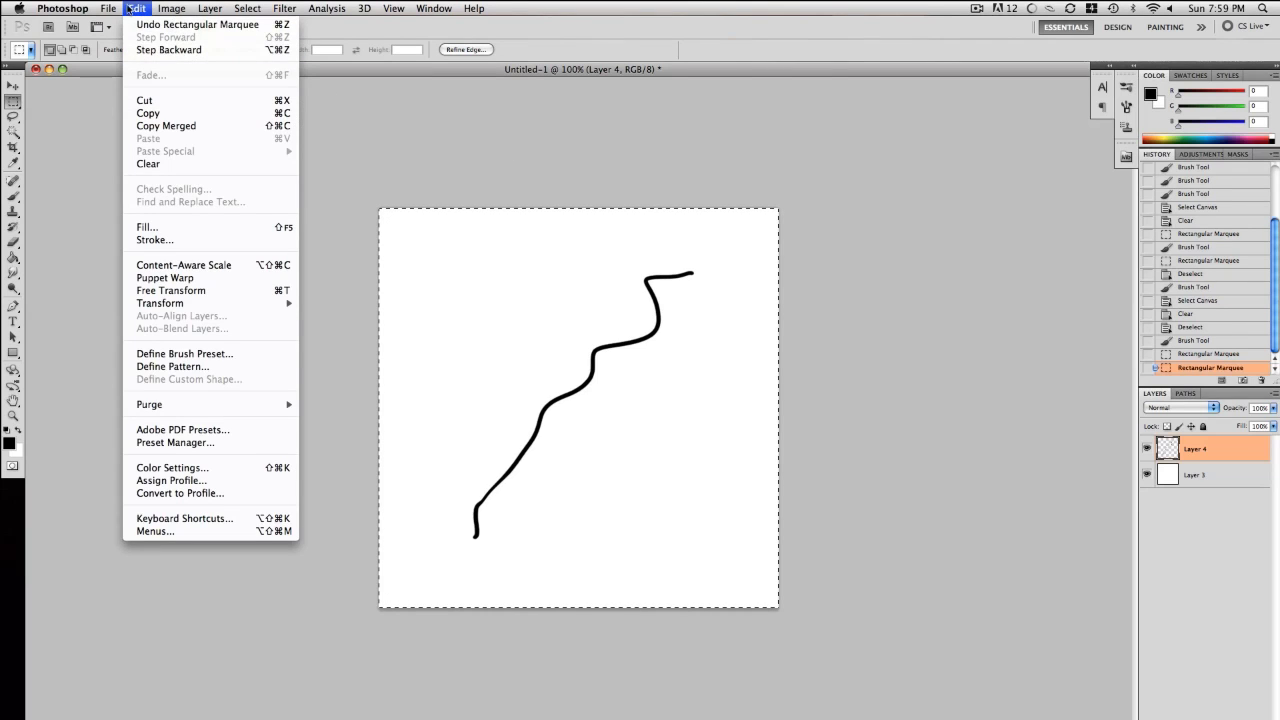
# Define the selected wavy stroke as a brush preset named 'I dont care', then deselect
pyautogui.click(201, 353)
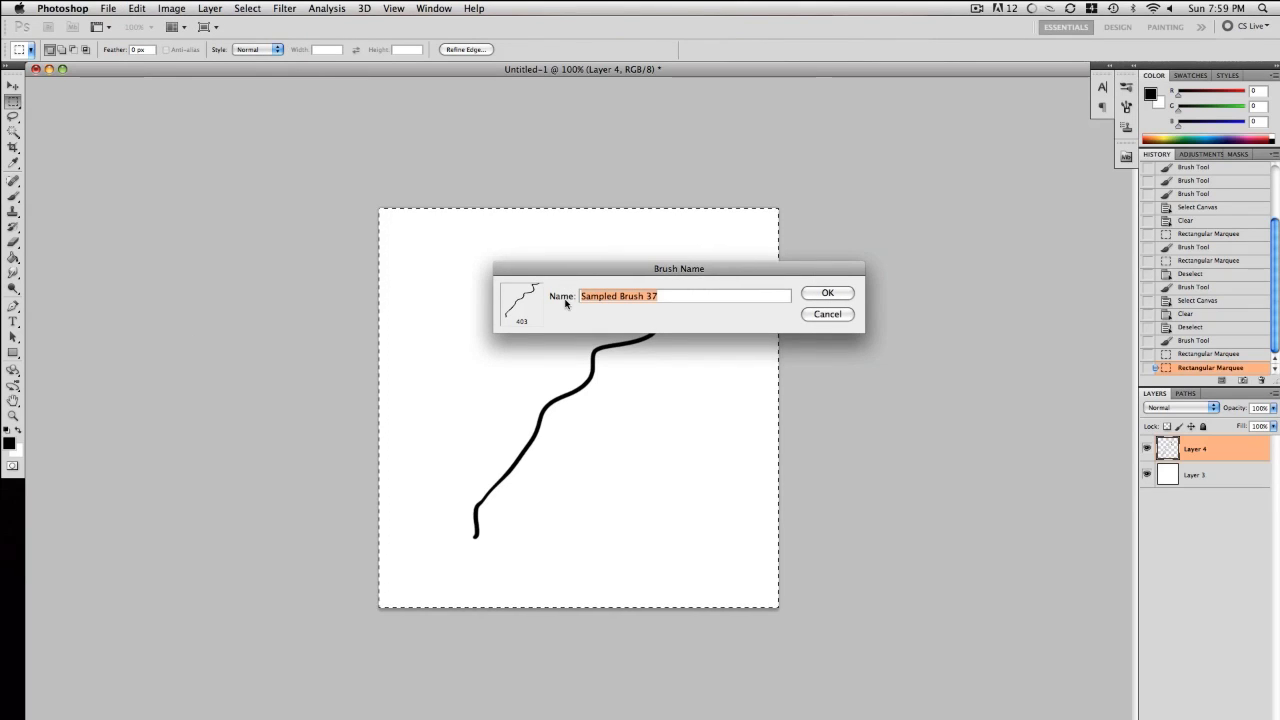
pyautogui.write('I don')
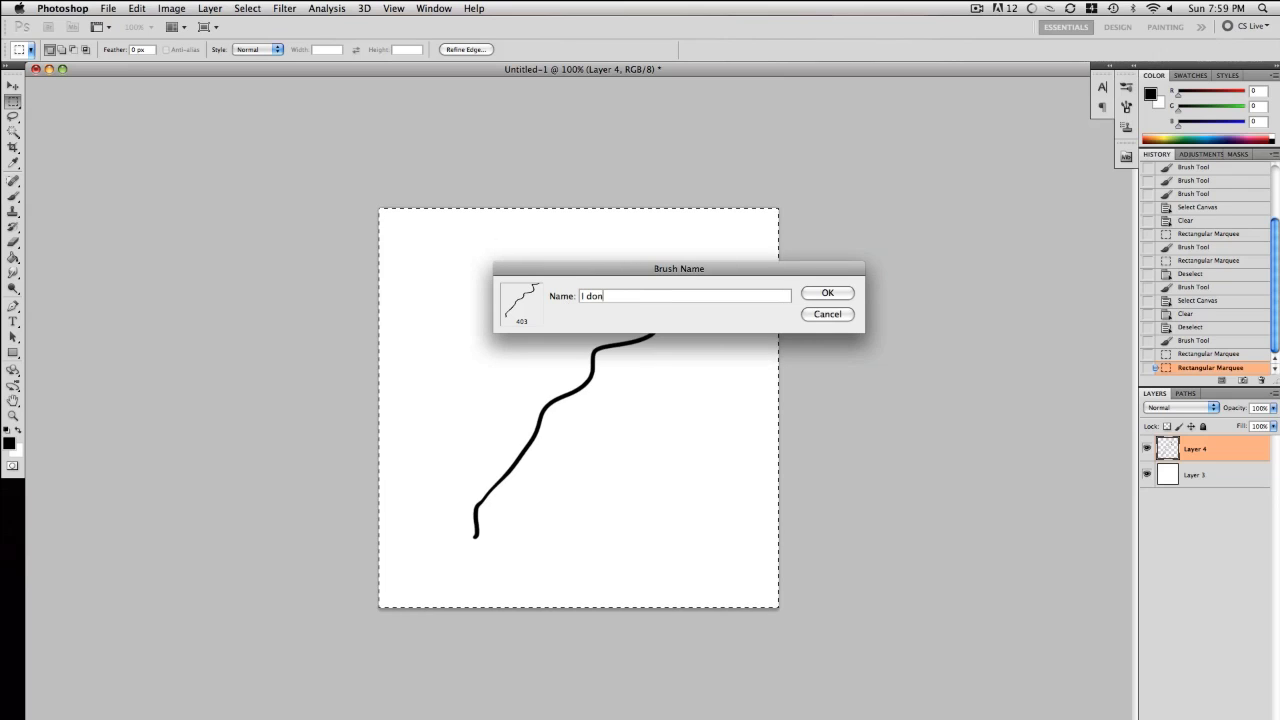
pyautogui.write('t care')
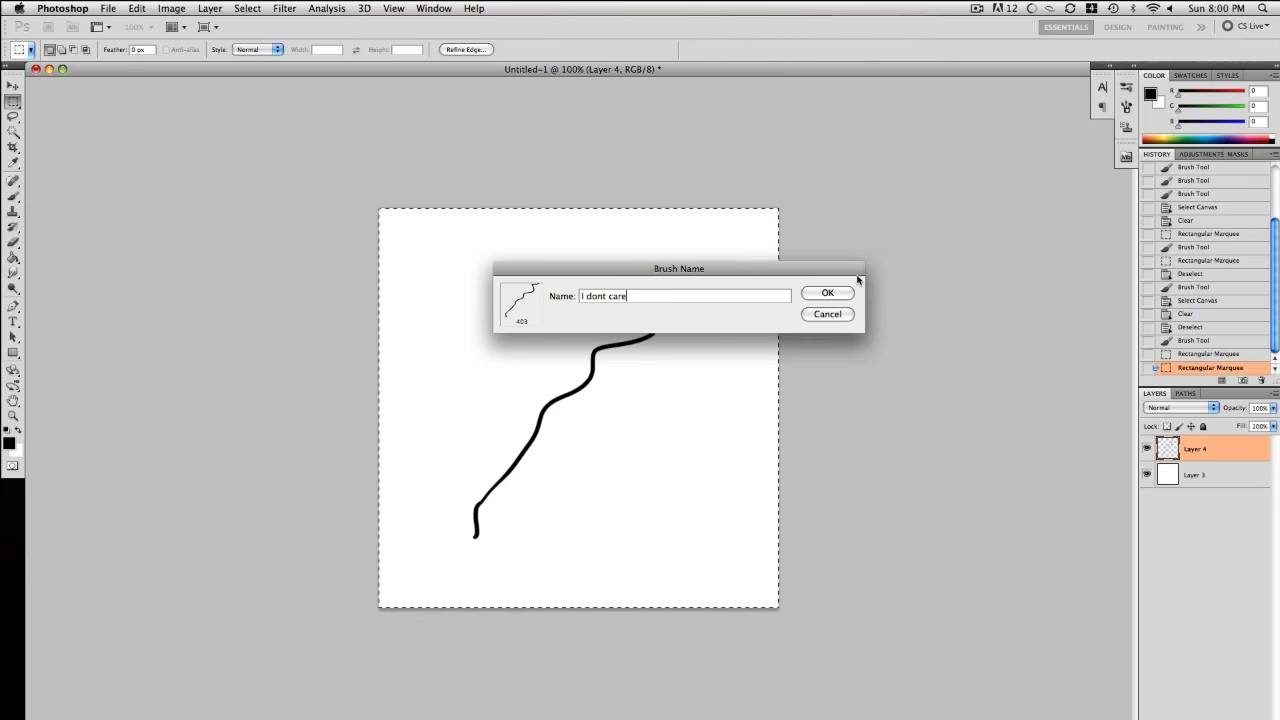
pyautogui.moveTo(737, 268); pyautogui.dragTo(746, 411)
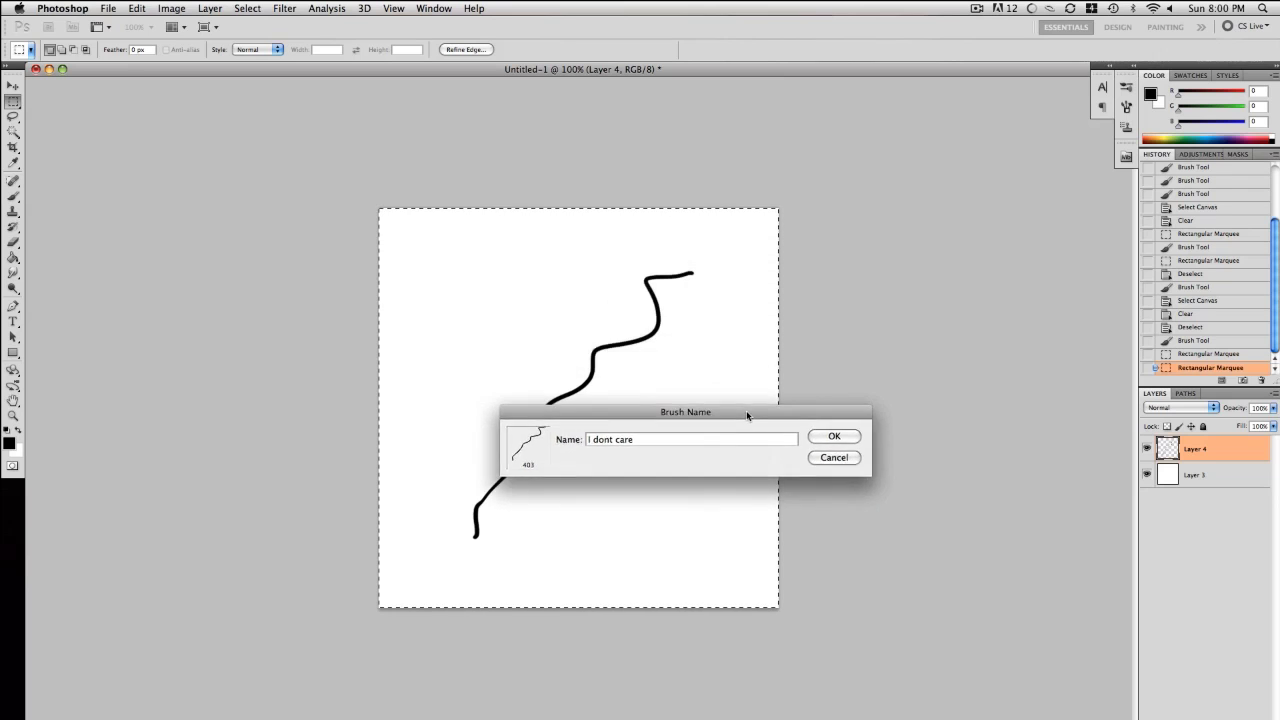
pyautogui.click(829, 439)
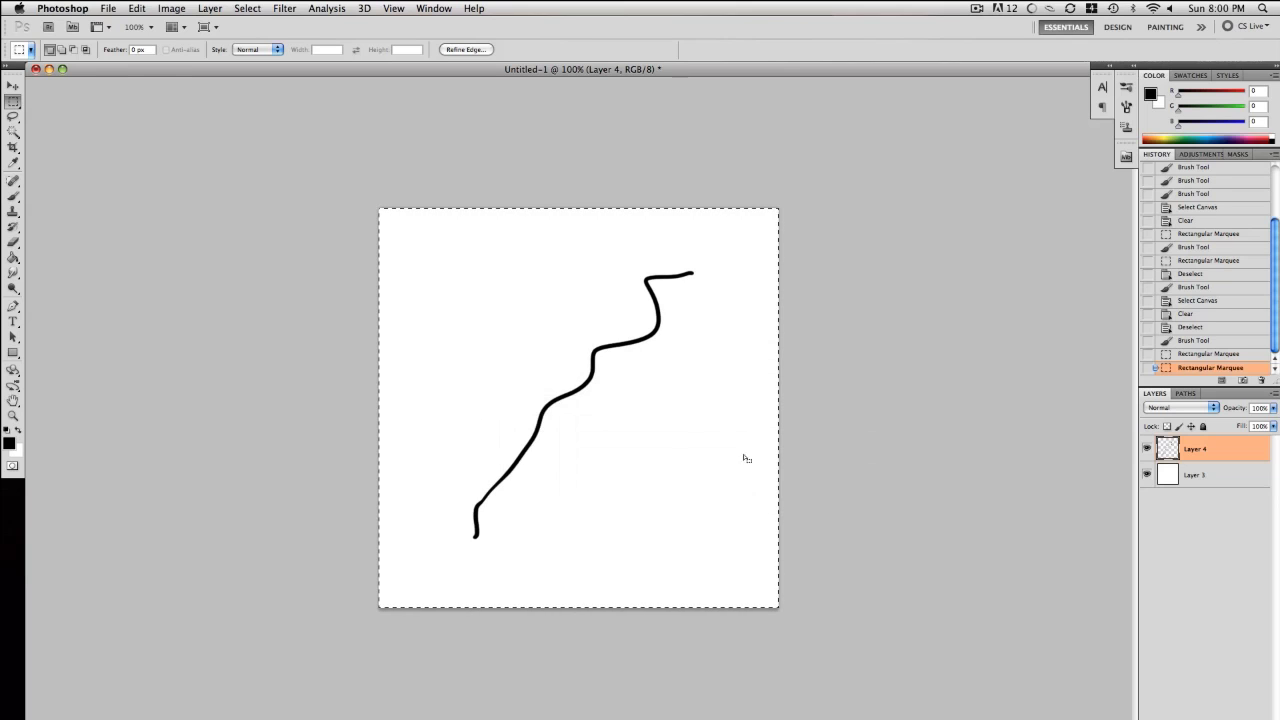
pyautogui.click(562, 466)
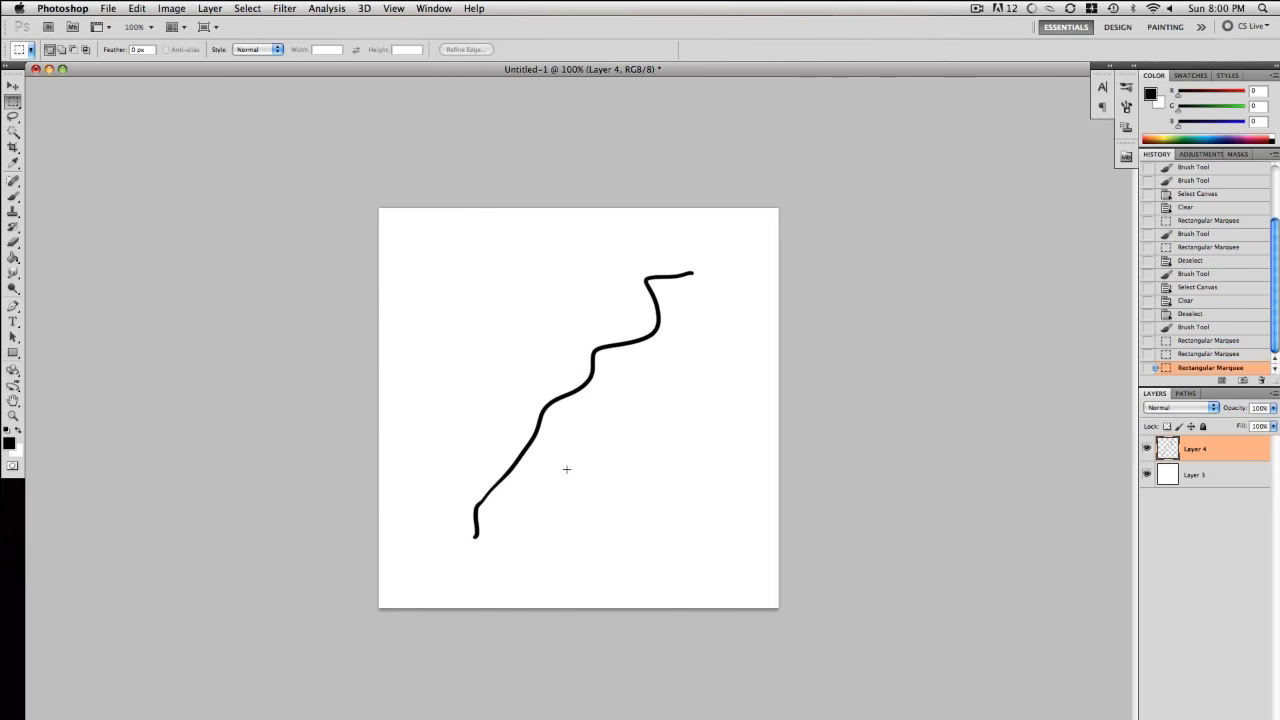
# Pick the new 403 px wavy brush from the Brush Preset picker
pyautogui.press('b')
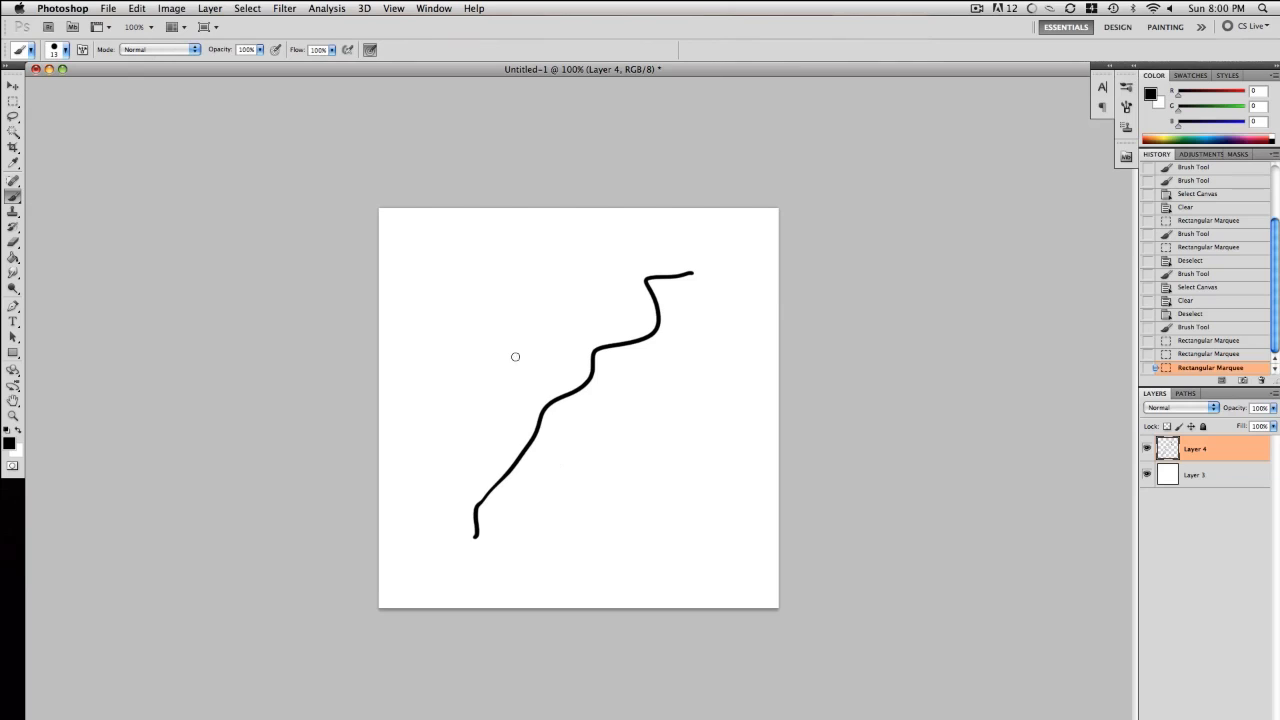
pyautogui.click(66, 50)
pyautogui.moveTo(181, 214)
pyautogui.mouseDown()
pyautogui.moveTo(179, 150)
pyautogui.moveTo(180, 228)
pyautogui.mouseUp()
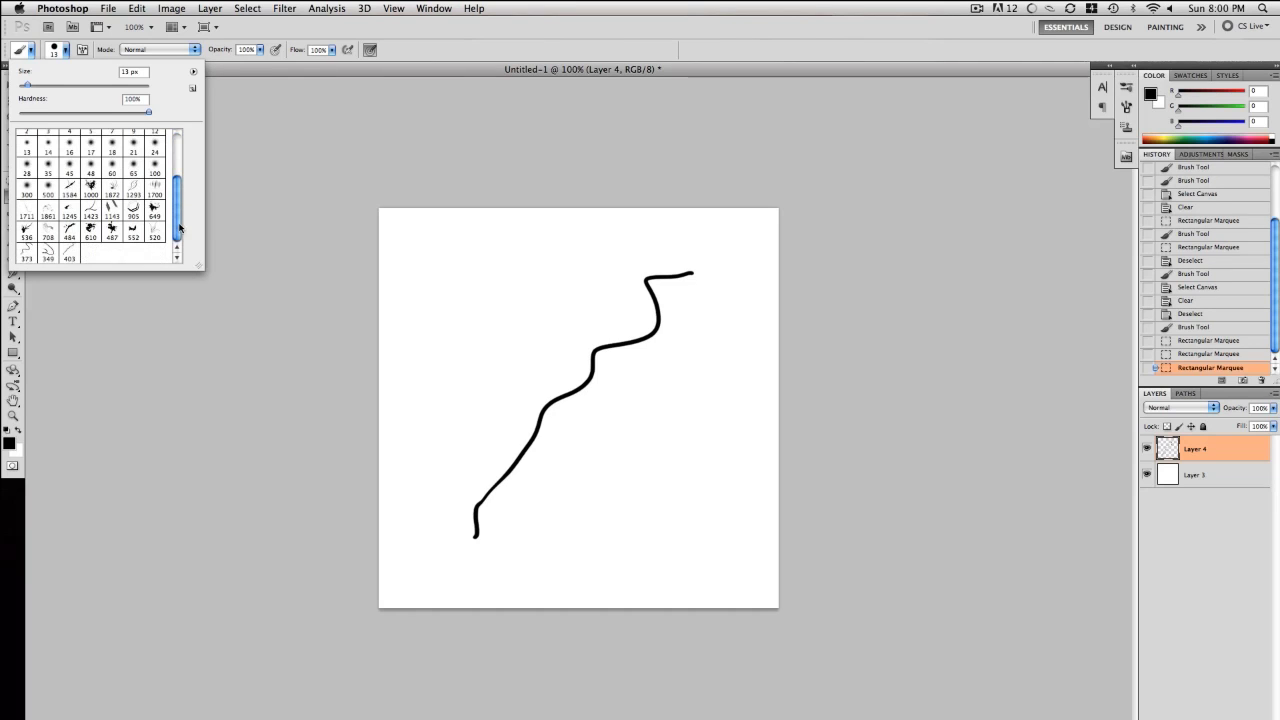
pyautogui.doubleClick(69, 255)
# Clear the old stroke, paint a test stroke with the 403 brush, then deselect and delete Layer 4
pyautogui.press('super+a')
pyautogui.press('BackSpace')
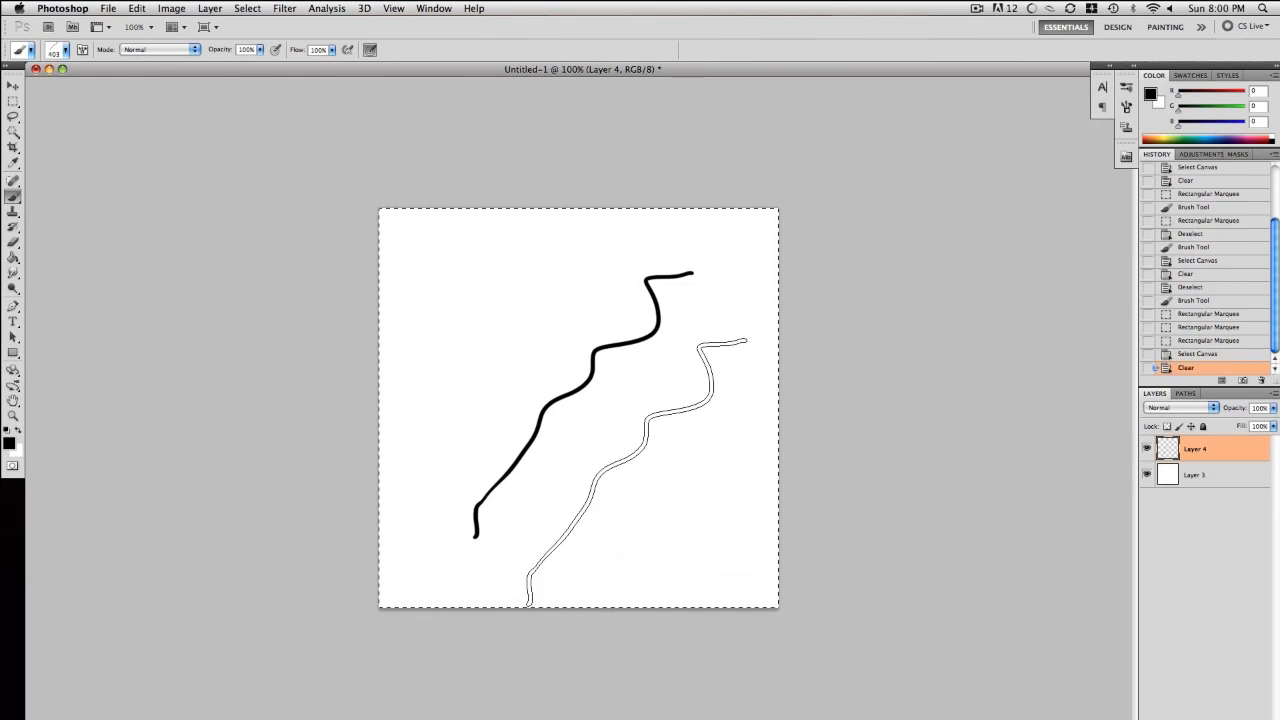
pyautogui.moveTo(575, 420)
pyautogui.mouseDown()
pyautogui.moveTo(581, 385)
pyautogui.moveTo(679, 414)
pyautogui.moveTo(548, 440)
pyautogui.moveTo(540, 350)
pyautogui.moveTo(710, 395)
pyautogui.moveTo(555, 460)
pyautogui.mouseUp()
pyautogui.press('super+d')
pyautogui.press('BackSpace')
pyautogui.press('m')
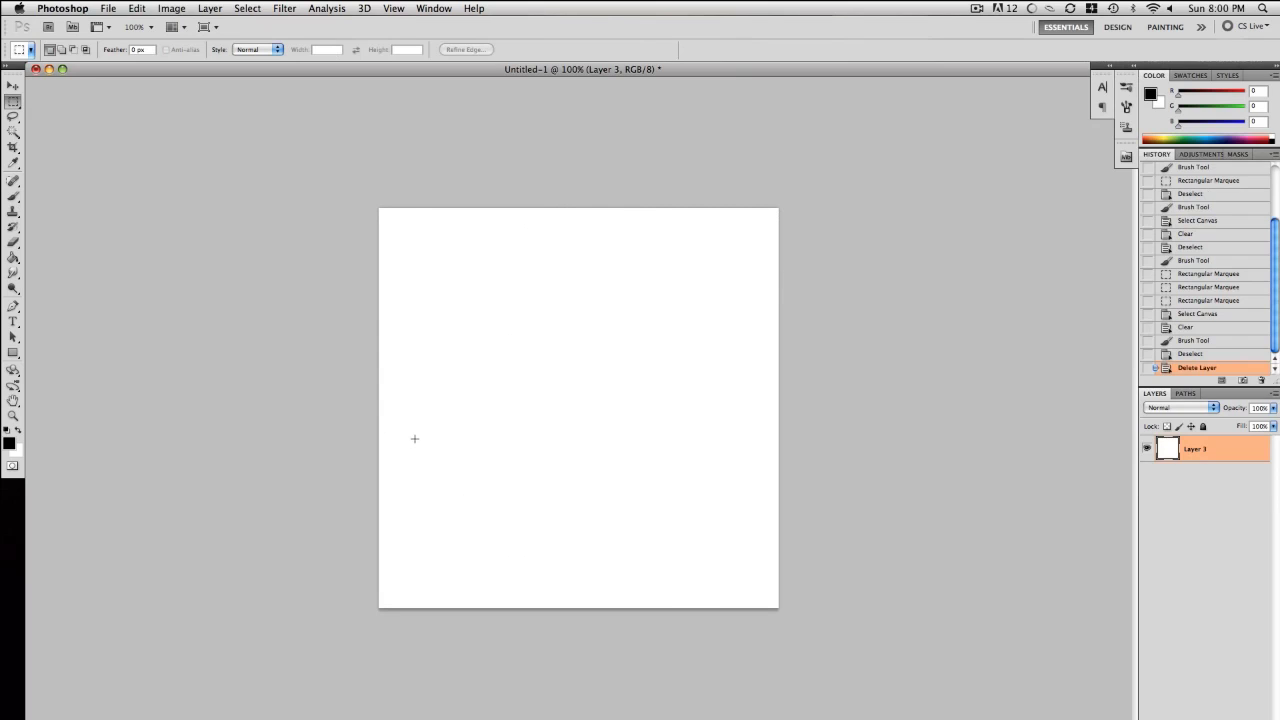
# With the 13 px round brush, paint black wavy zigzag lines across the canvas
pyautogui.click(12, 199)
pyautogui.click(65, 55)
pyautogui.scroll(5, 90, 190)
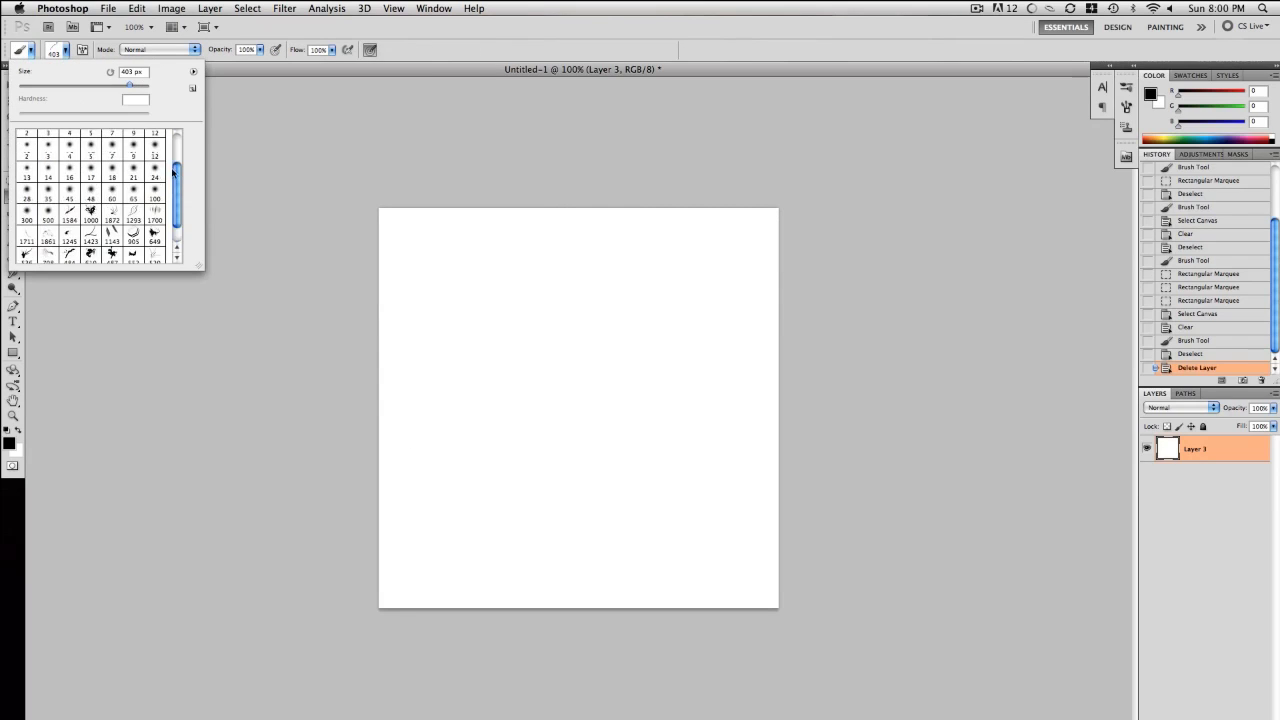
pyautogui.click(61, 160)
pyautogui.moveTo(700, 276)
pyautogui.mouseDown()
pyautogui.moveTo(636, 310)
pyautogui.moveTo(533, 336)
pyautogui.moveTo(462, 433)
pyautogui.moveTo(634, 419)
pyautogui.mouseUp()
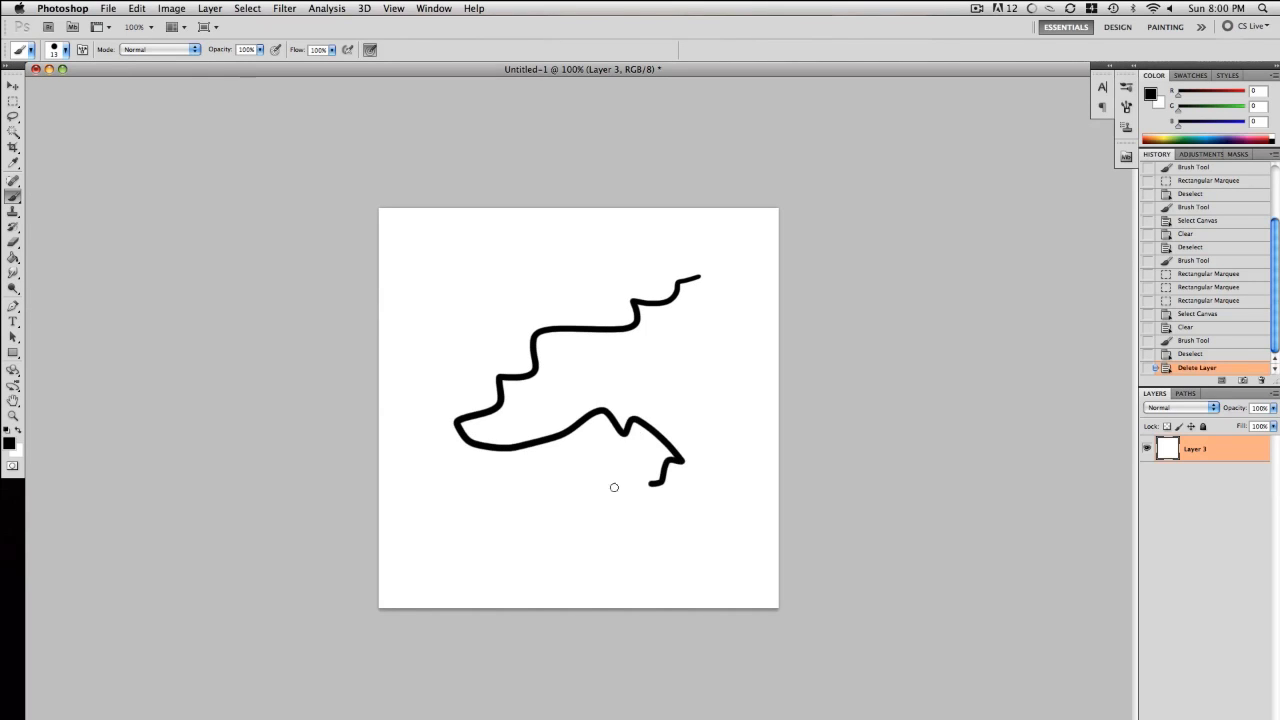
pyautogui.moveTo(614, 487); pyautogui.dragTo(448, 507)
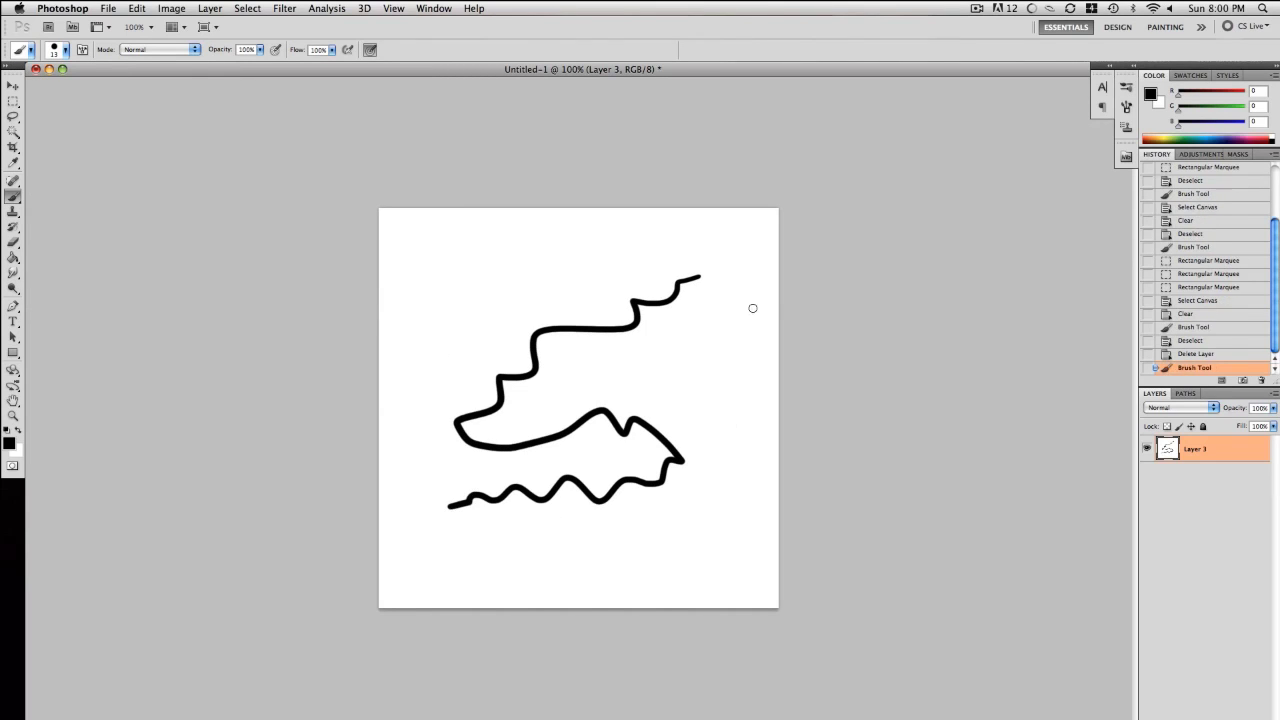
# Set the foreground to grey 188 and paint a long grey zigzag over the black lines
pyautogui.click(8, 444)
pyautogui.click(510, 424)
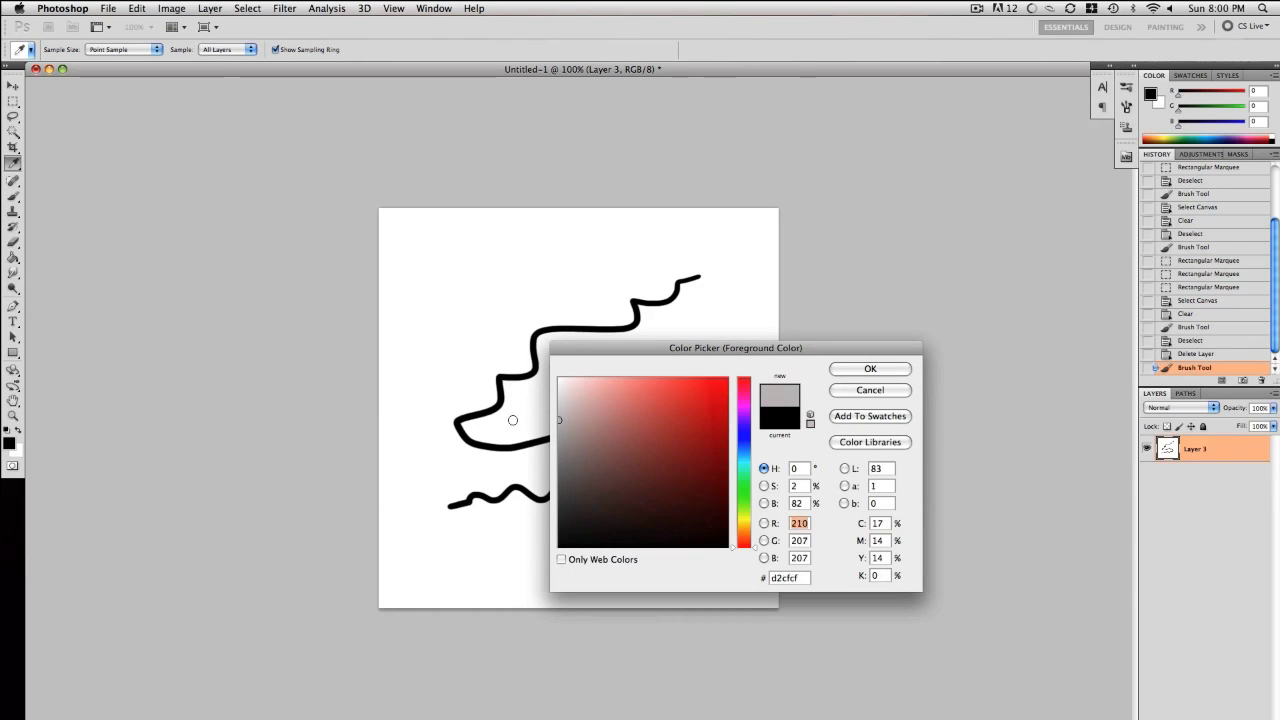
pyautogui.press('Return')
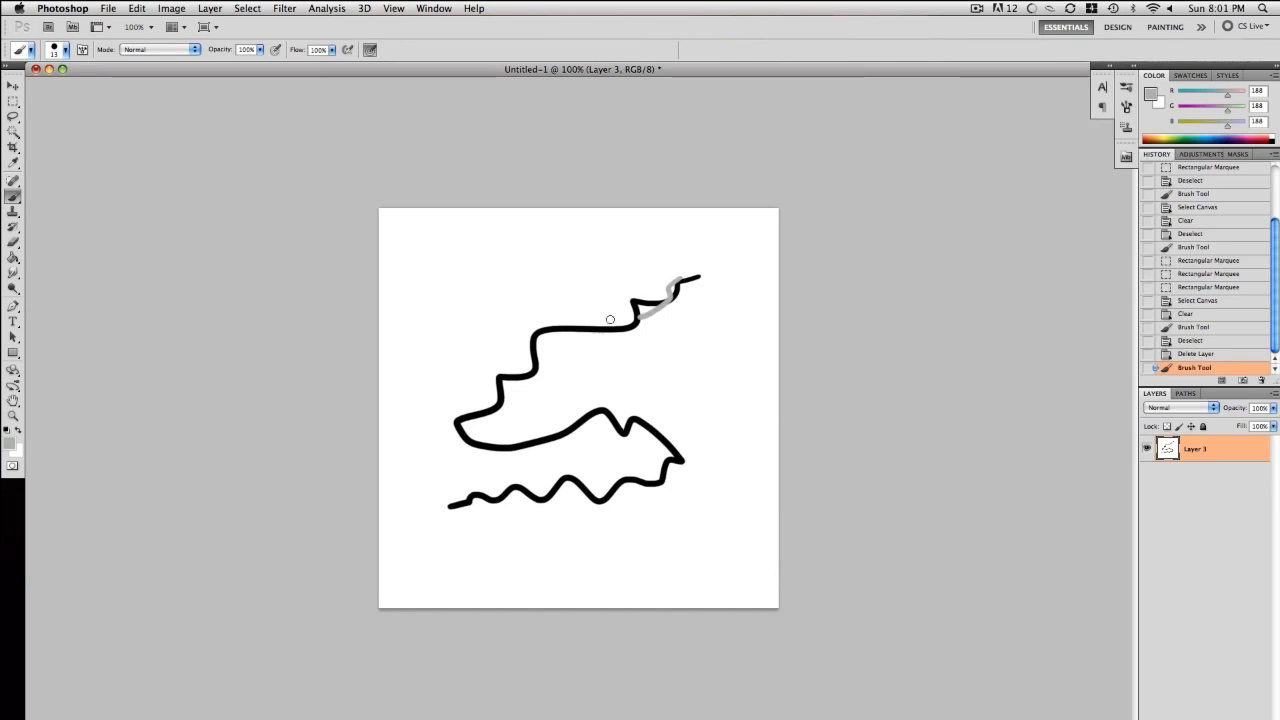
pyautogui.moveTo(610, 319)
pyautogui.mouseDown()
pyautogui.moveTo(491, 379)
pyautogui.moveTo(482, 435)
pyautogui.moveTo(664, 441)
pyautogui.moveTo(641, 490)
pyautogui.moveTo(448, 514)
pyautogui.mouseUp()
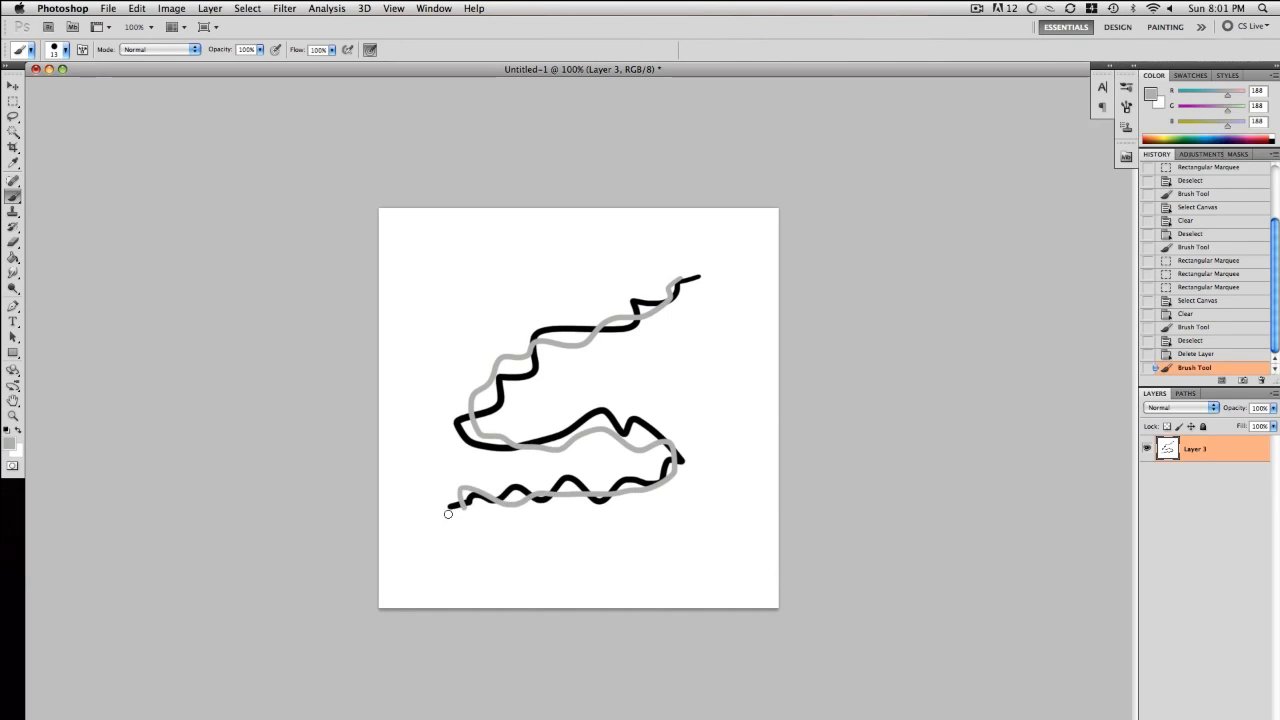
# Set the foreground to red ef2424 and paint a red line down through the canvas
pyautogui.click(8, 442)
pyautogui.click(706, 381)
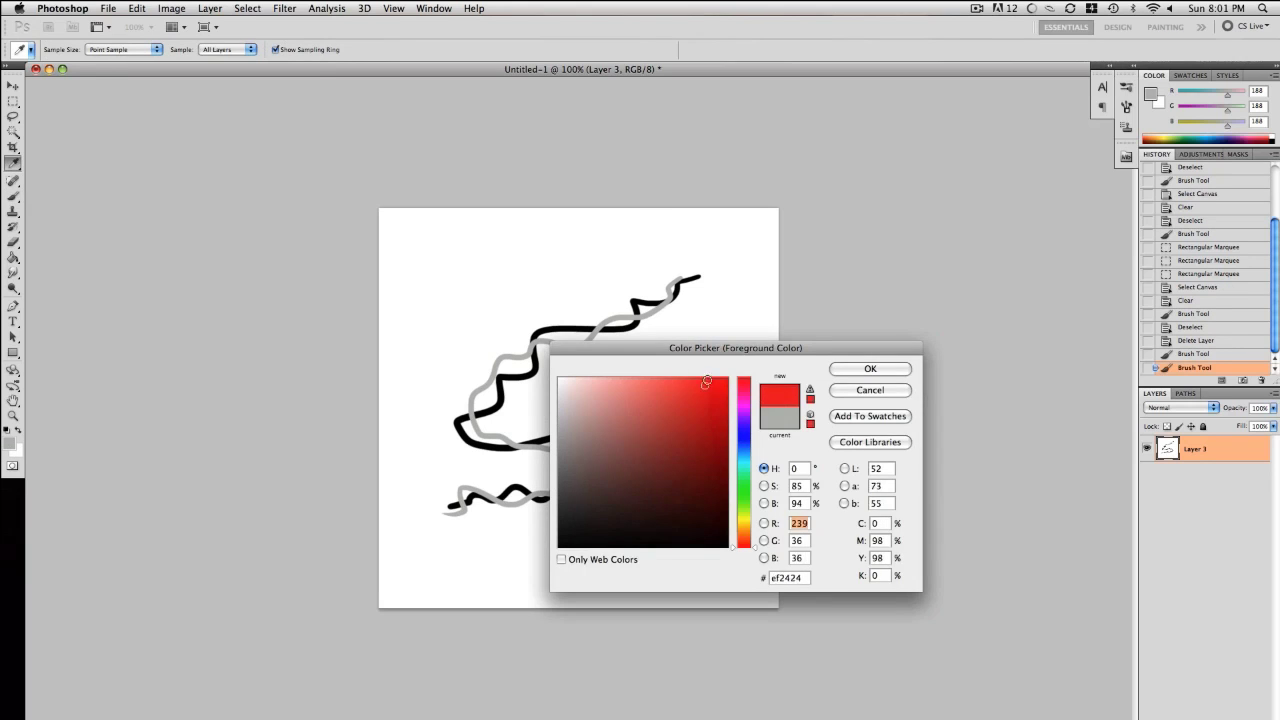
pyautogui.press('Return')
pyautogui.moveTo(584, 288)
pyautogui.mouseDown()
pyautogui.moveTo(586, 374)
pyautogui.moveTo(607, 447)
pyautogui.moveTo(555, 502)
pyautogui.moveTo(457, 518)
pyautogui.mouseUp()
pyautogui.click(13, 101)
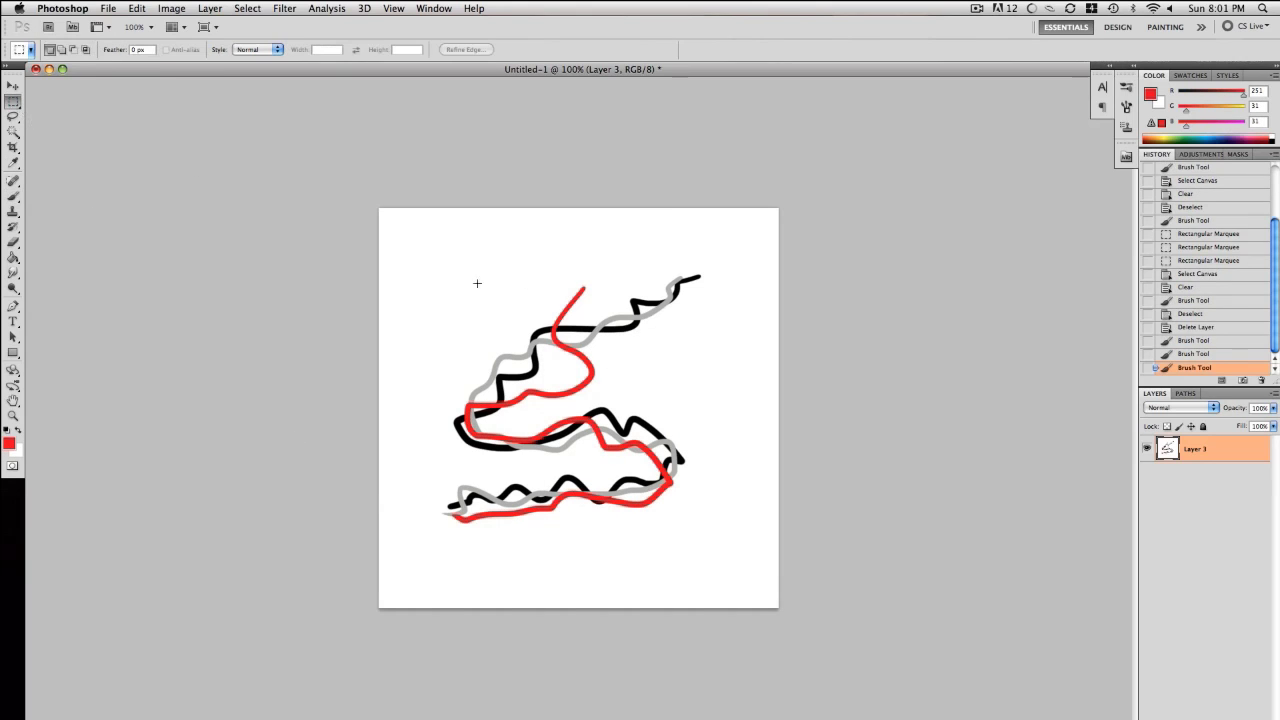
# Select the three-stroke drawing and define it as a brush with the default name
pyautogui.moveTo(655, 466); pyautogui.dragTo(850, 690)
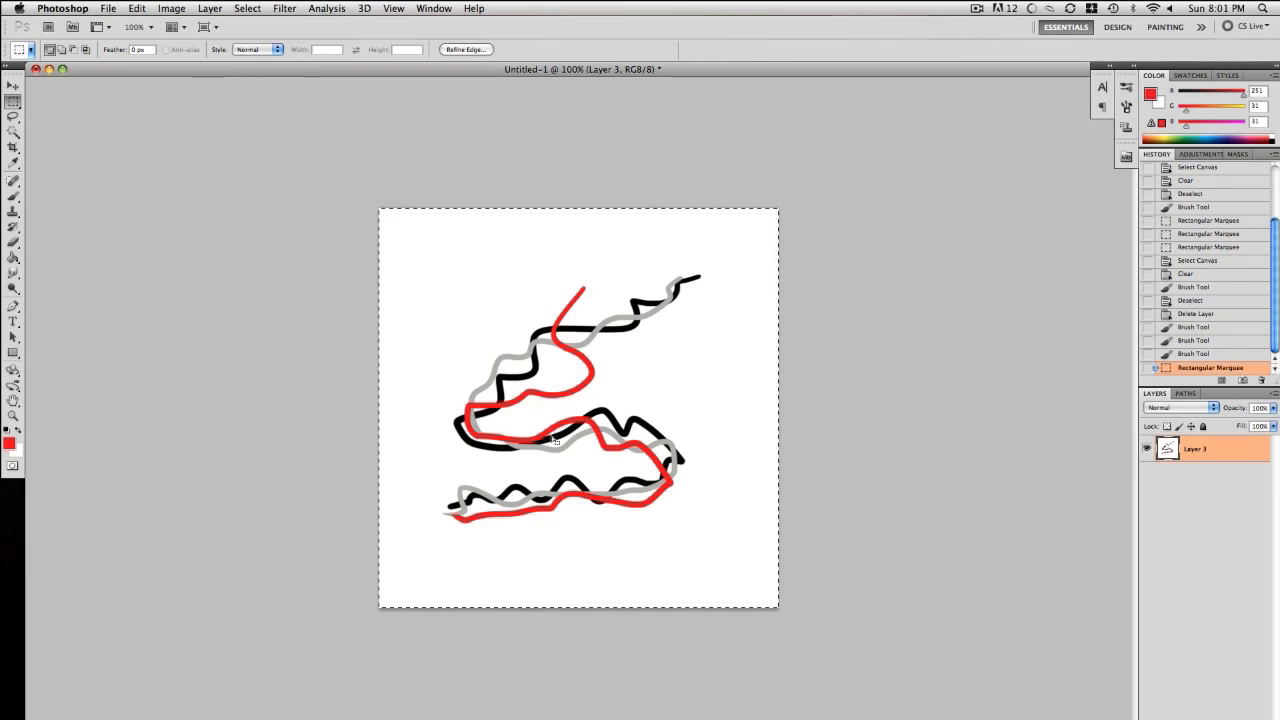
pyautogui.click(140, 8)
pyautogui.click(172, 354)
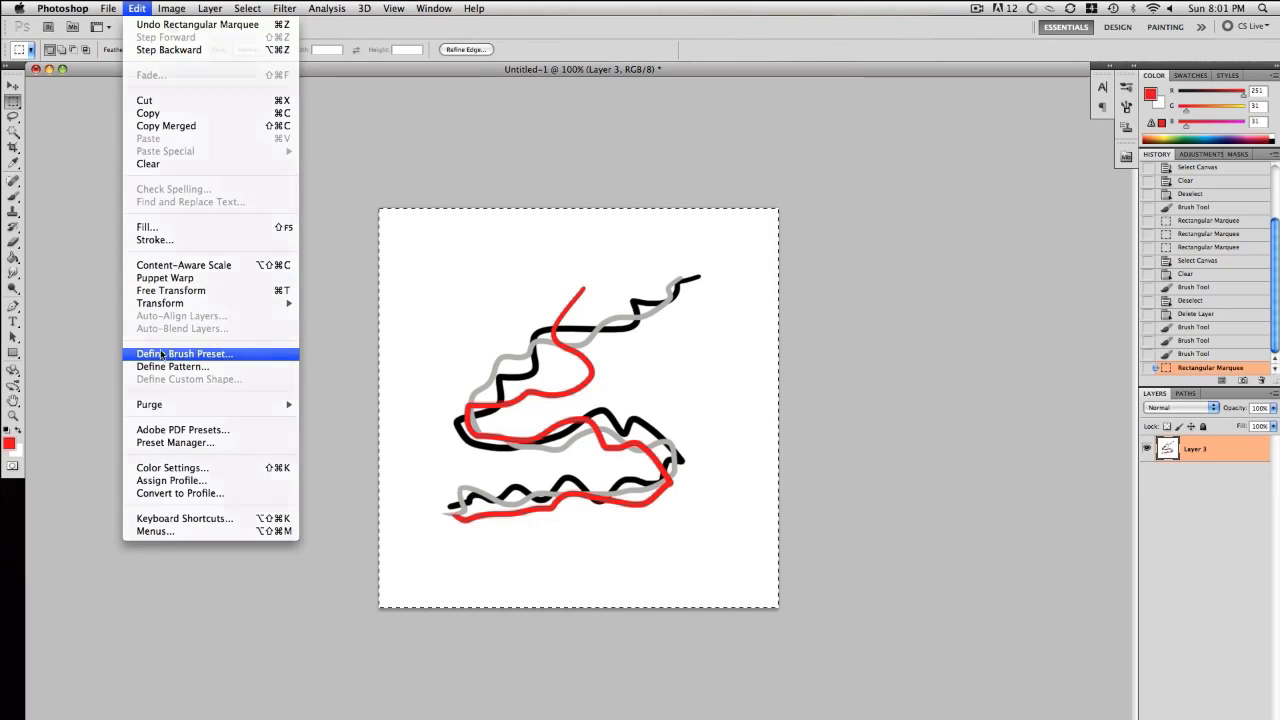
pyautogui.press('Return')
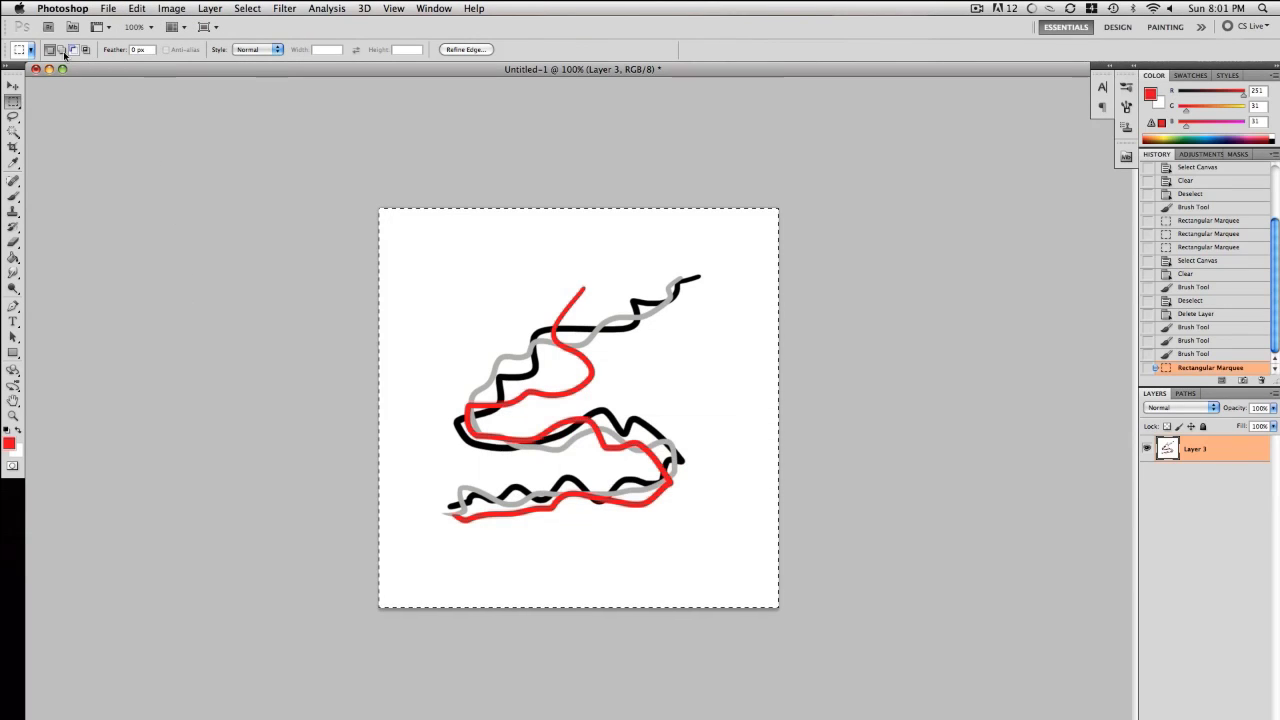
# Choose the new 391 px brush, reset the colour to black, and stamp test marks
pyautogui.press('b')
pyautogui.click(65, 49)
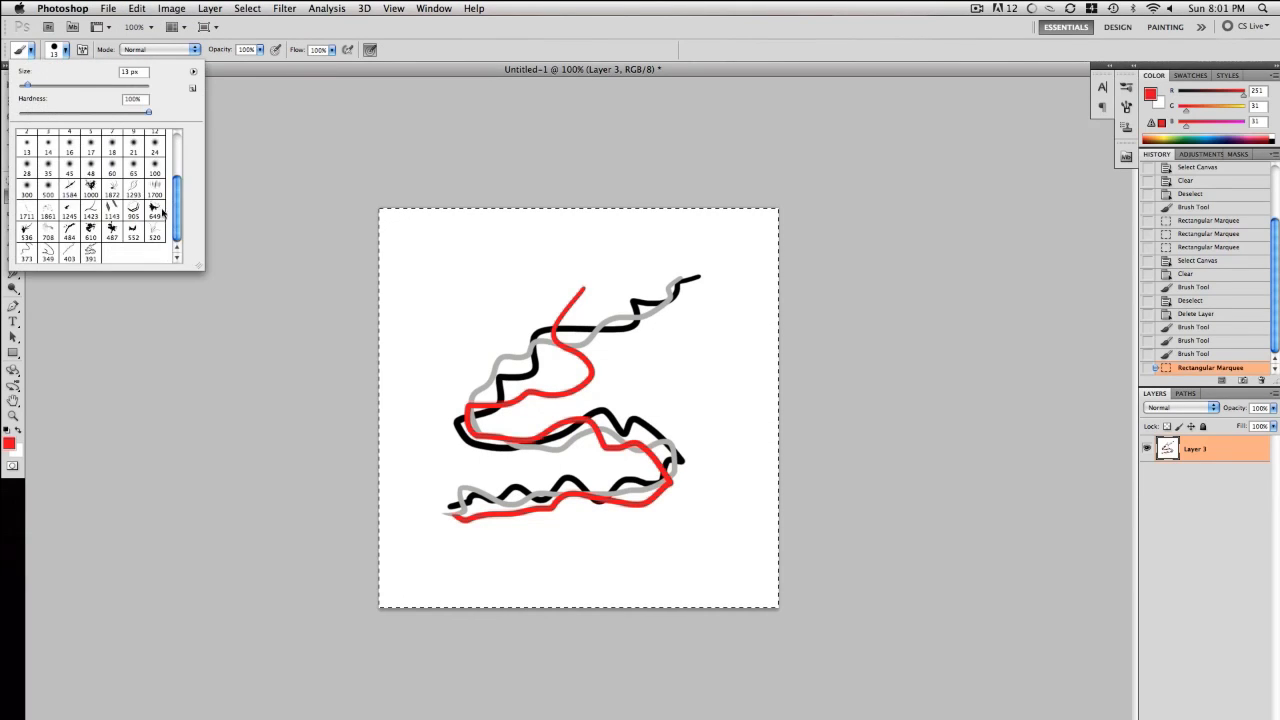
pyautogui.press('Return')
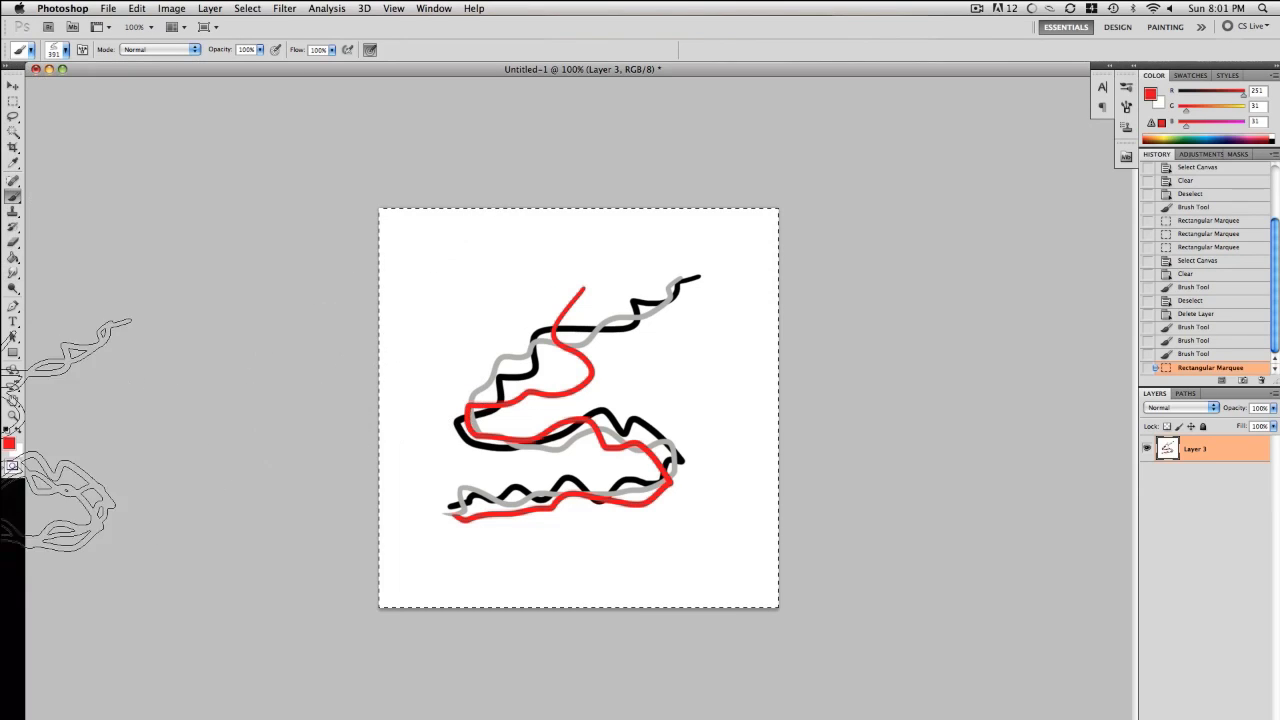
pyautogui.press('d')
pyautogui.moveTo(491, 357)
pyautogui.mouseDown()
pyautogui.moveTo(203, 400)
pyautogui.moveTo(465, 293)
pyautogui.moveTo(468, 320)
pyautogui.moveTo(503, 281)
pyautogui.moveTo(500, 360)
pyautogui.mouseUp()
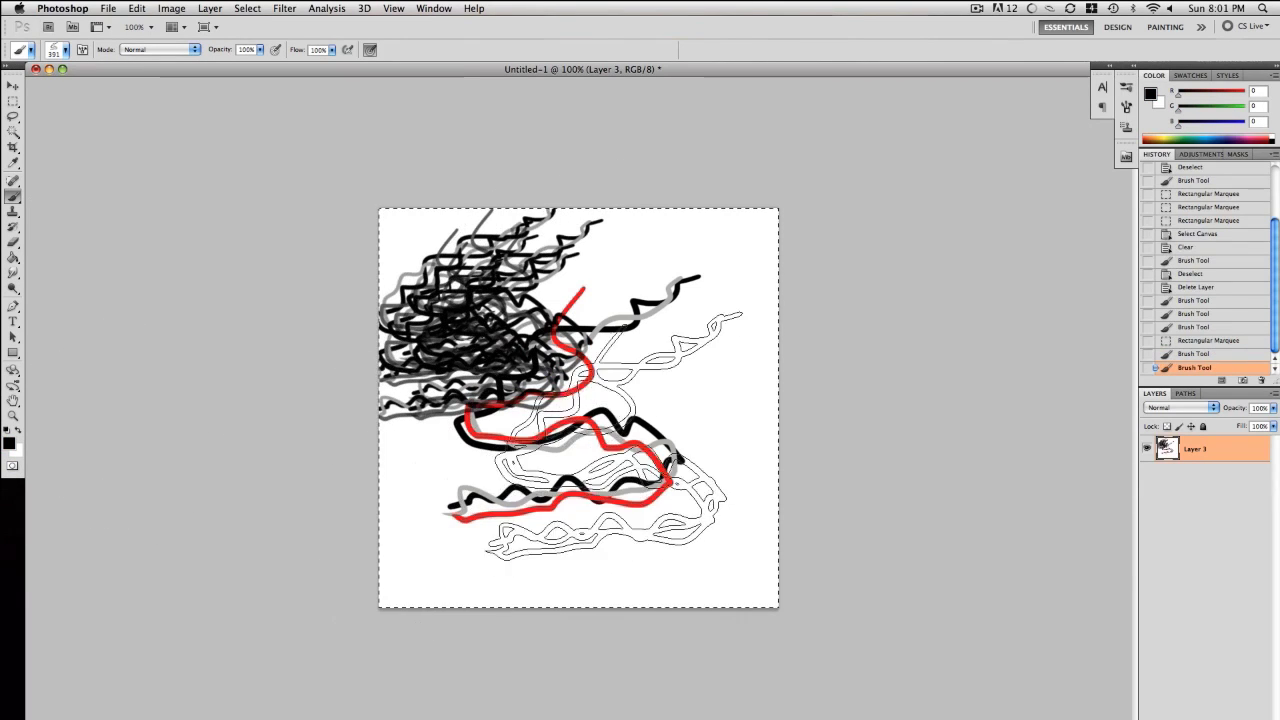
pyautogui.click(615, 451)
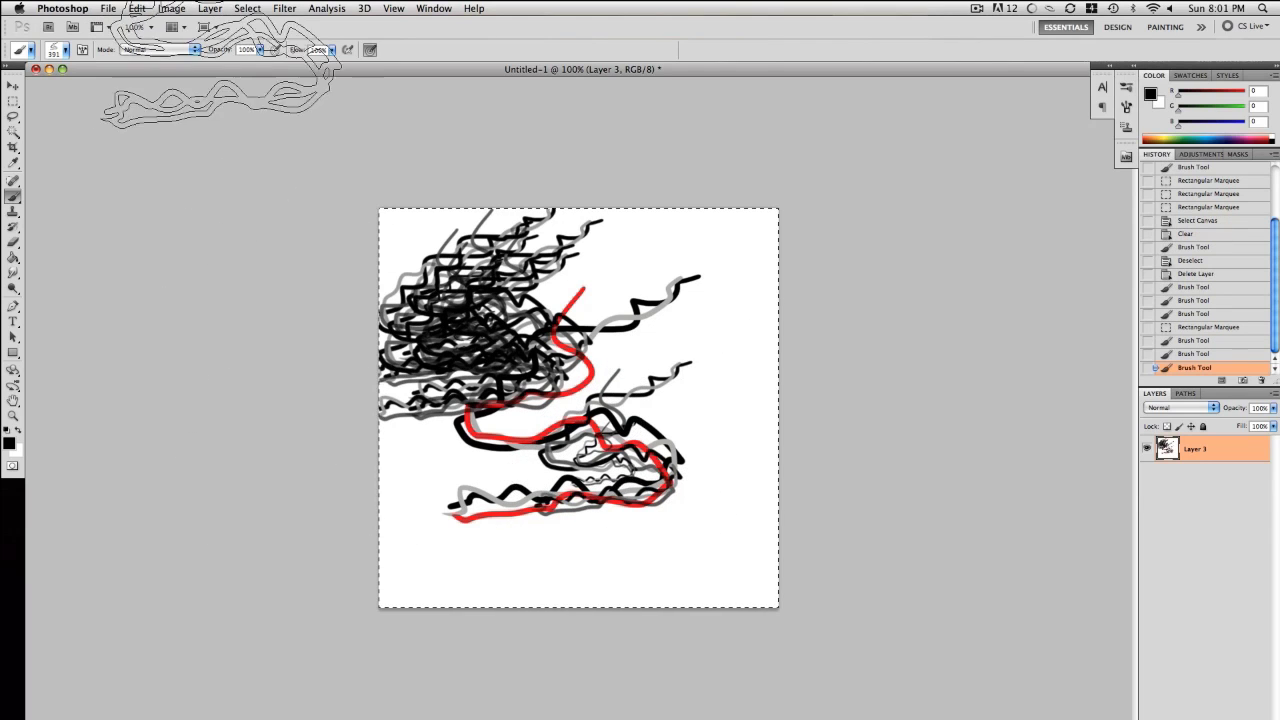
# Clear the test marks and add a white-filled Layer 4 below Layer 3
pyautogui.press('Delete')
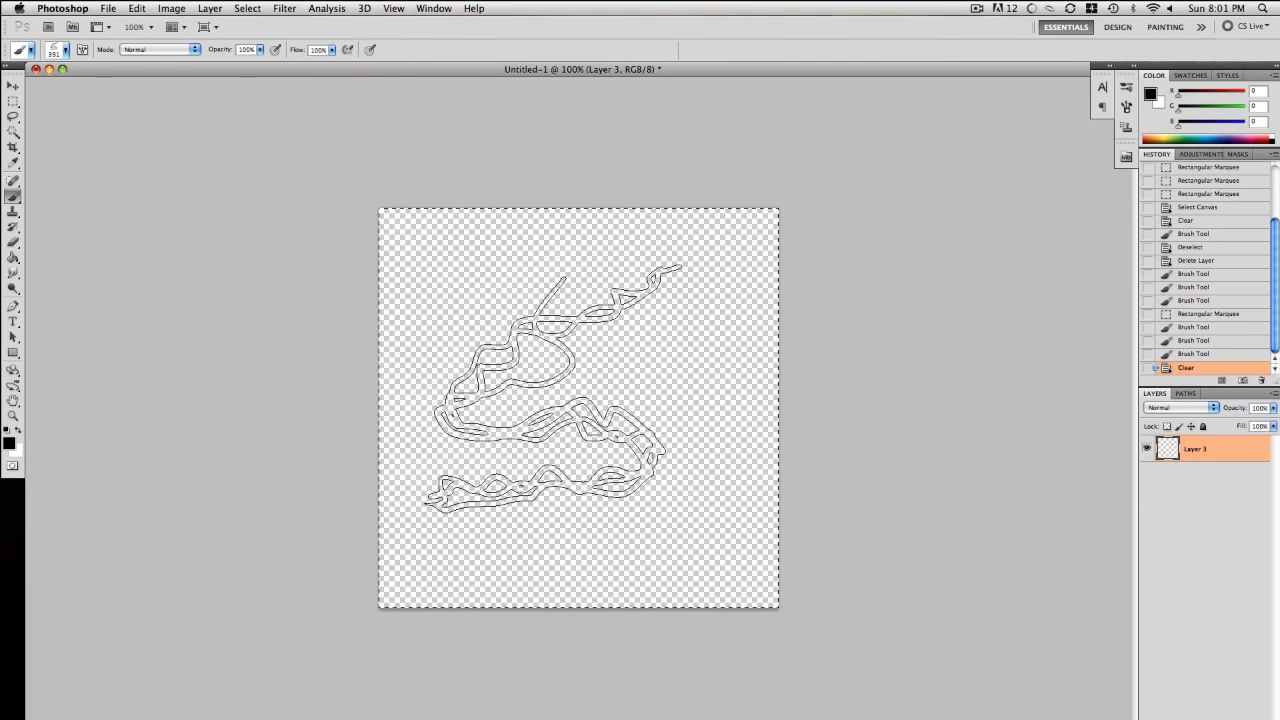
pyautogui.click(563, 393)
pyautogui.click(563, 393)
pyautogui.hotkey('ctrl', 'shift', 'alt', 'n')
pyautogui.hotkey('ctrl', '[')
pyautogui.press('g')
pyautogui.click(581, 361)
pyautogui.press('m')
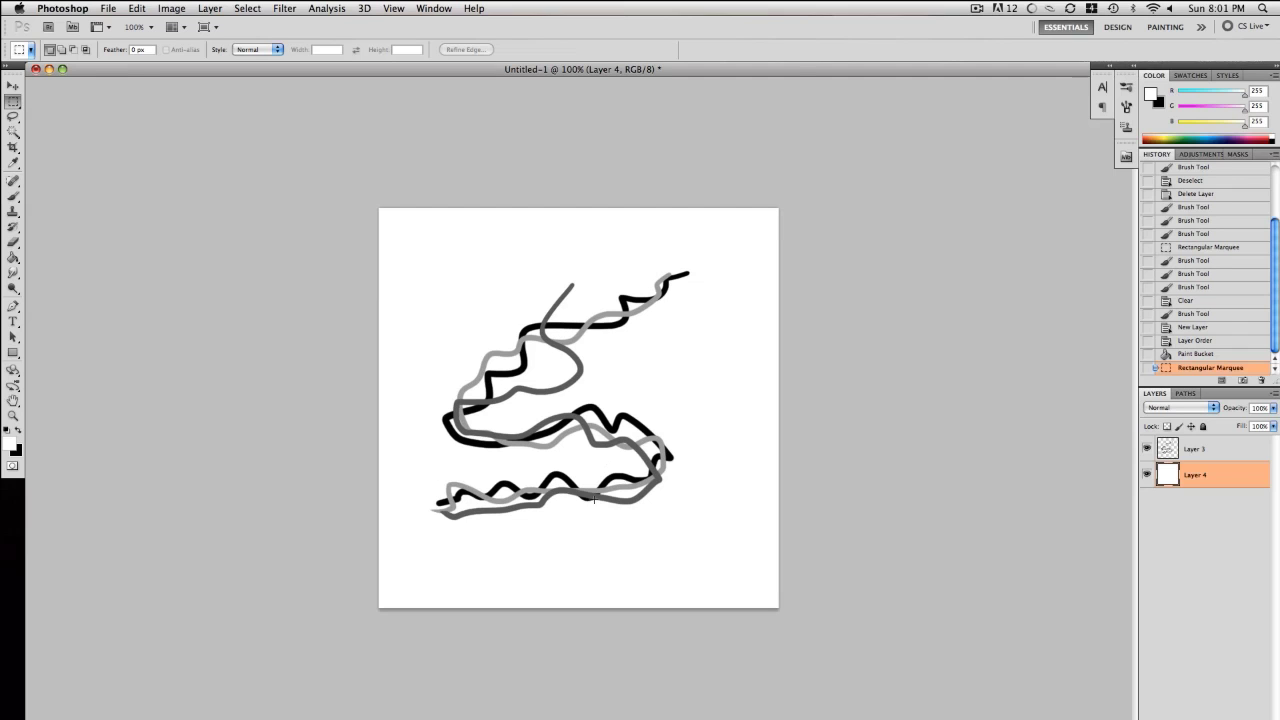
# Select Layer 3 and create a new Layer 5 above it
pyautogui.press('b')
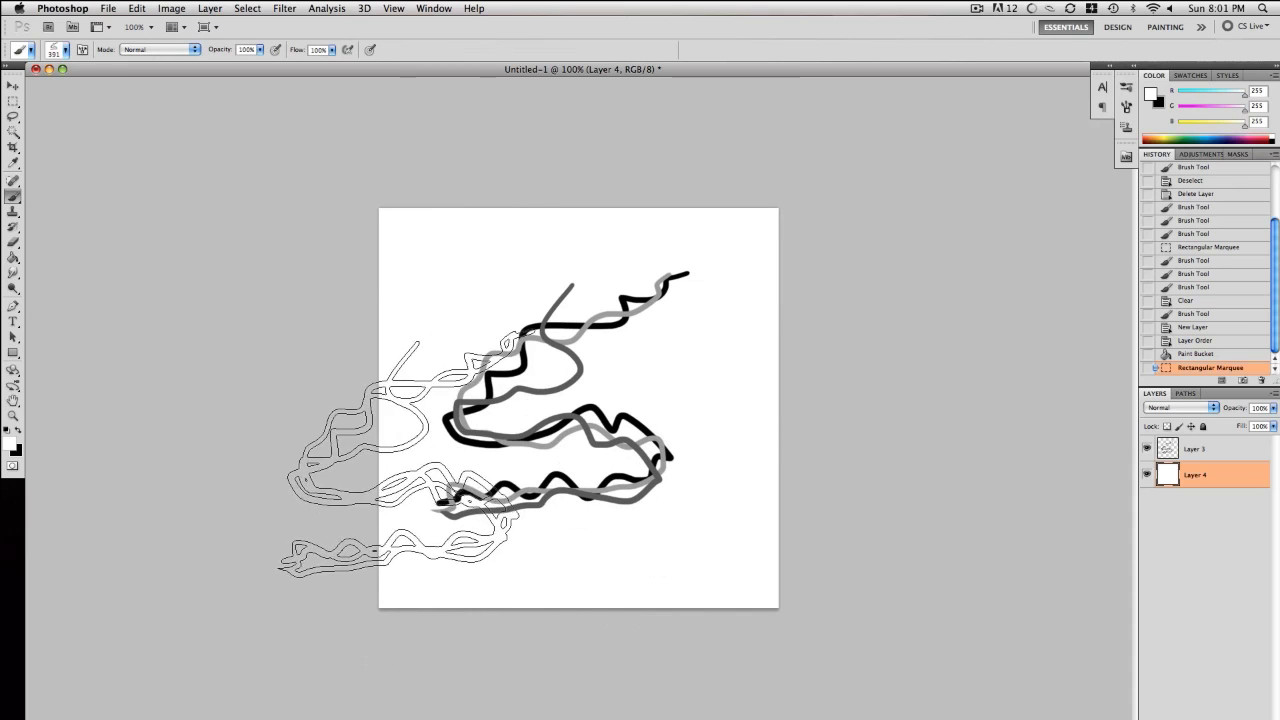
pyautogui.click(1195, 448)
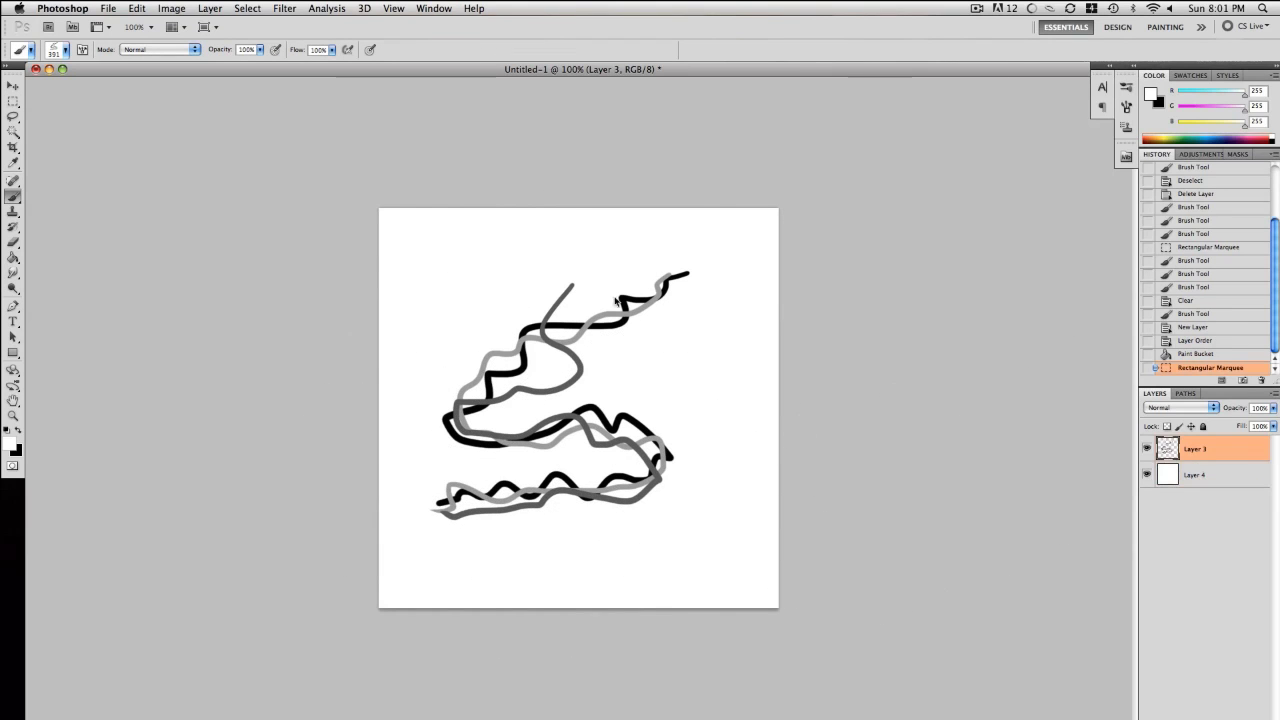
pyautogui.press('super+shift+n')
pyautogui.press('Return')
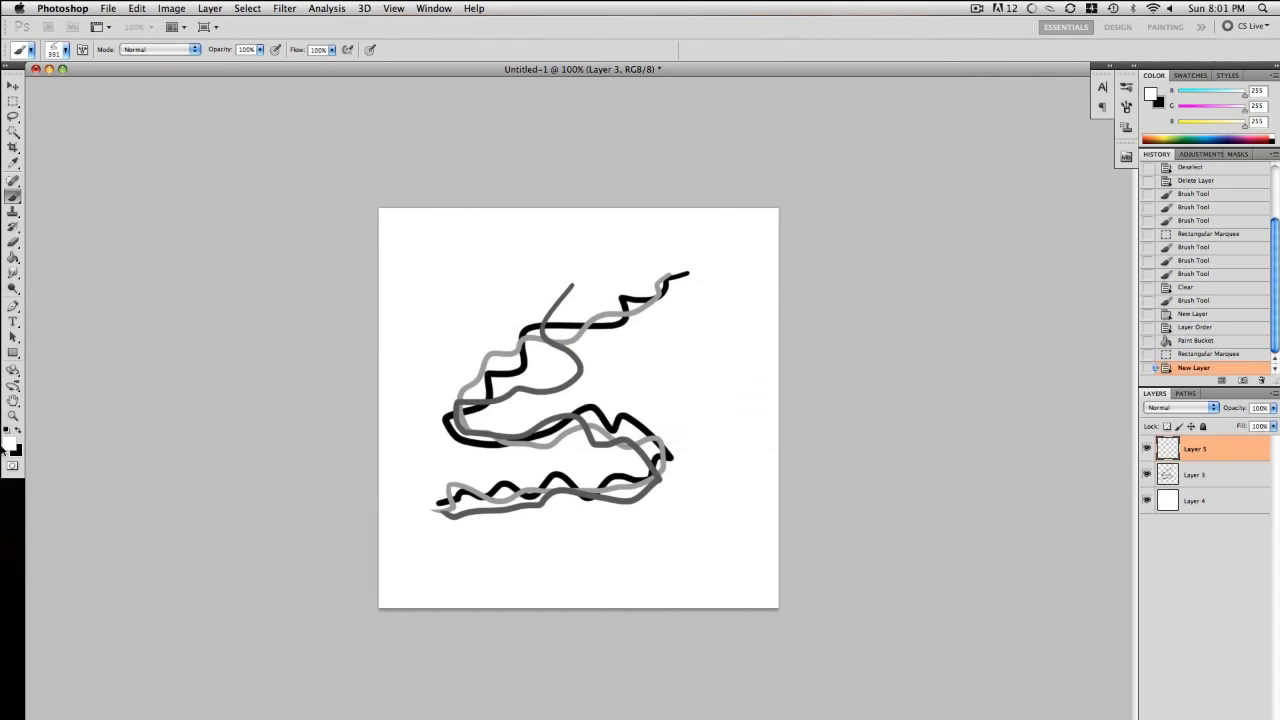
# Set the foreground to red and stamp five red test marks around Layer 5
pyautogui.click(11, 444)
pyautogui.click(718, 380)
pyautogui.press('Return')
pyautogui.press('b')
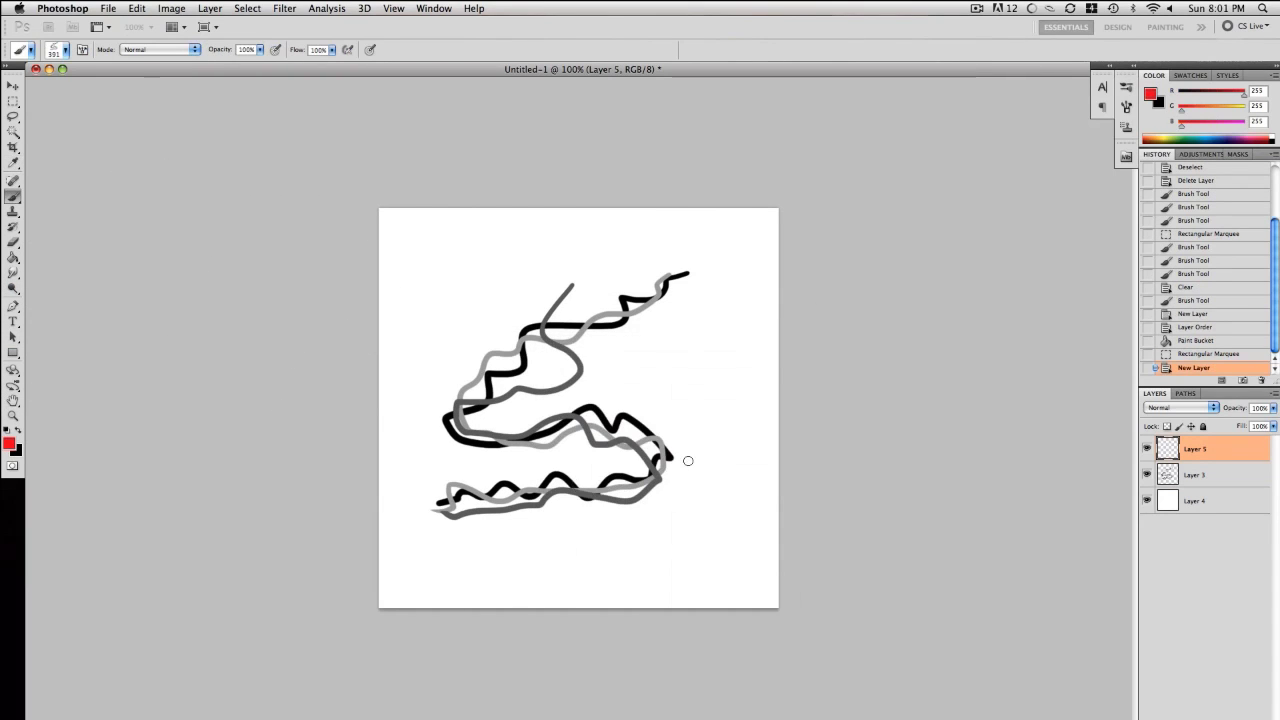
pyautogui.moveTo(691, 457); pyautogui.dragTo(700, 440)
pyautogui.moveTo(491, 270); pyautogui.dragTo(505, 300)
pyautogui.click(494, 426)
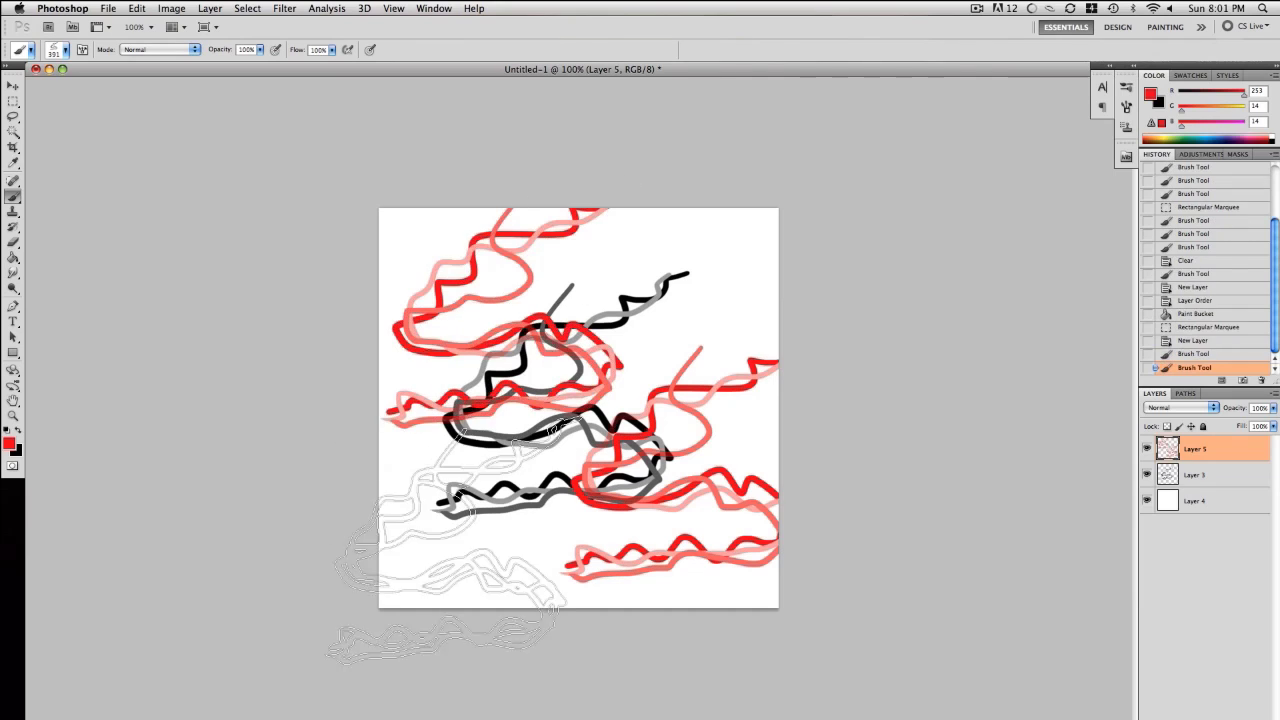
pyautogui.click(420, 545)
pyautogui.click(665, 295)
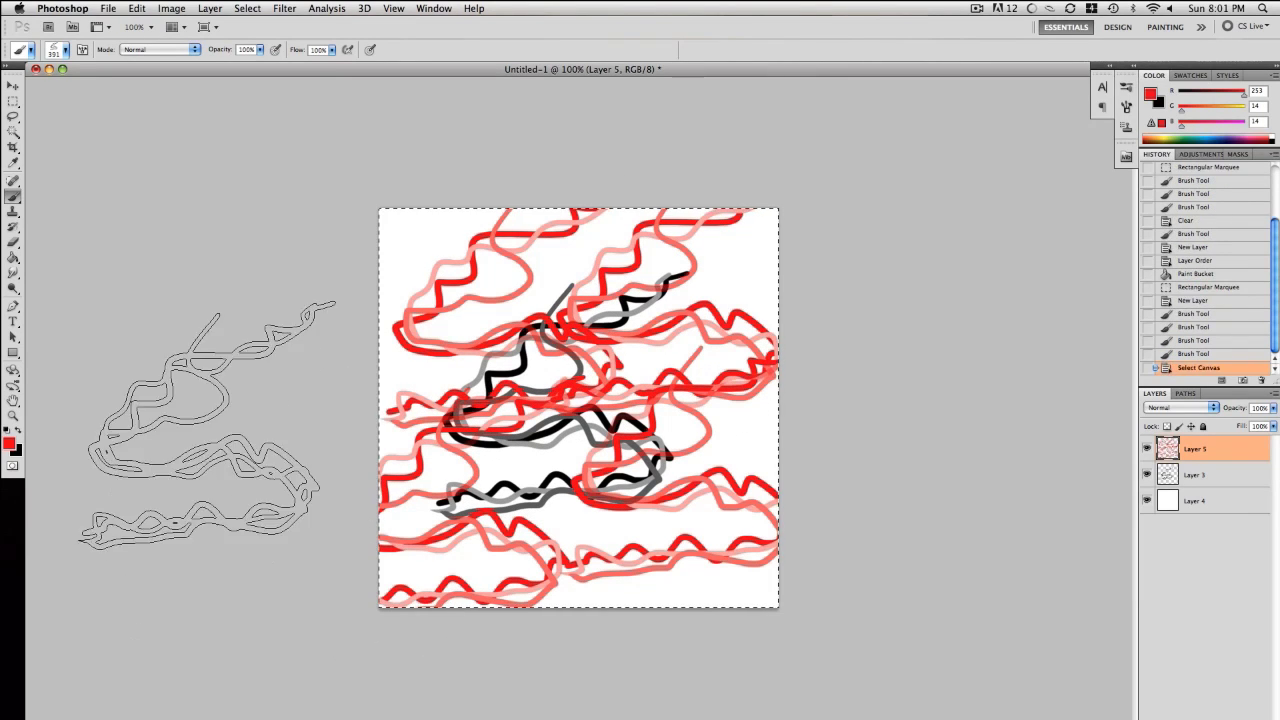
# Select all and clear the strokes from Layers 5 and 3, then deselect
pyautogui.press('super+a')
pyautogui.press('BackSpace')
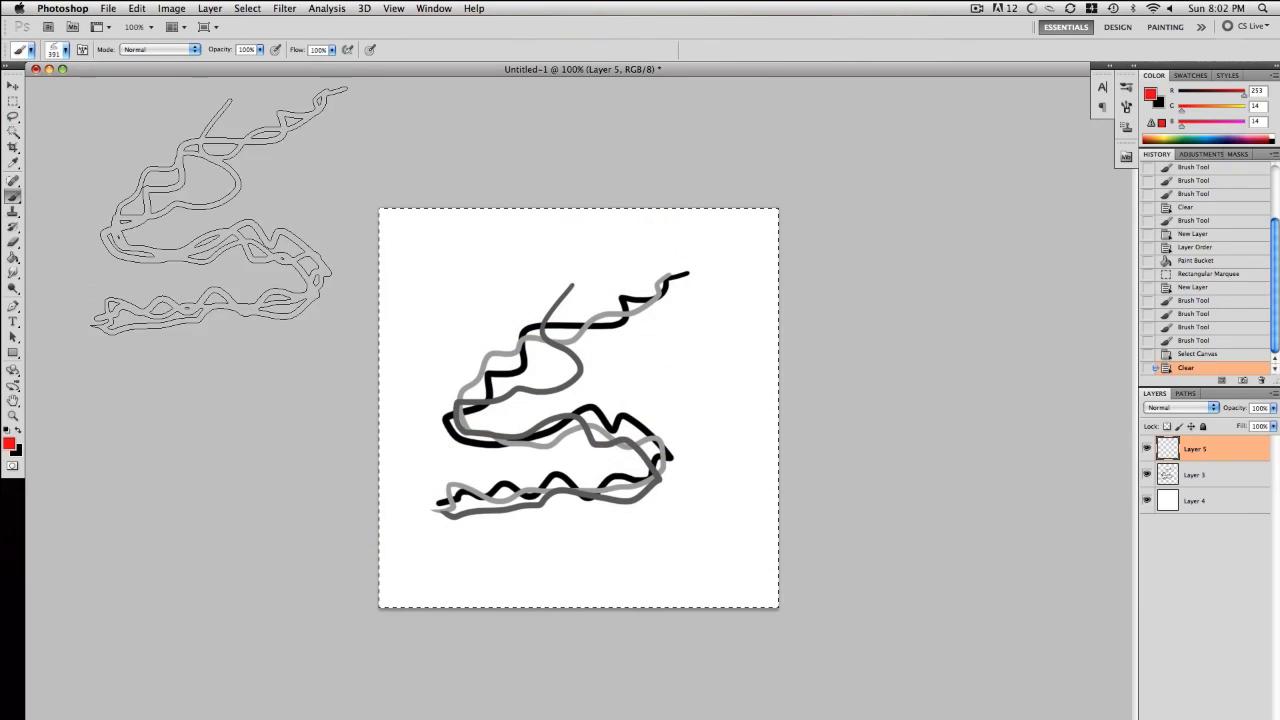
pyautogui.click(1210, 476)
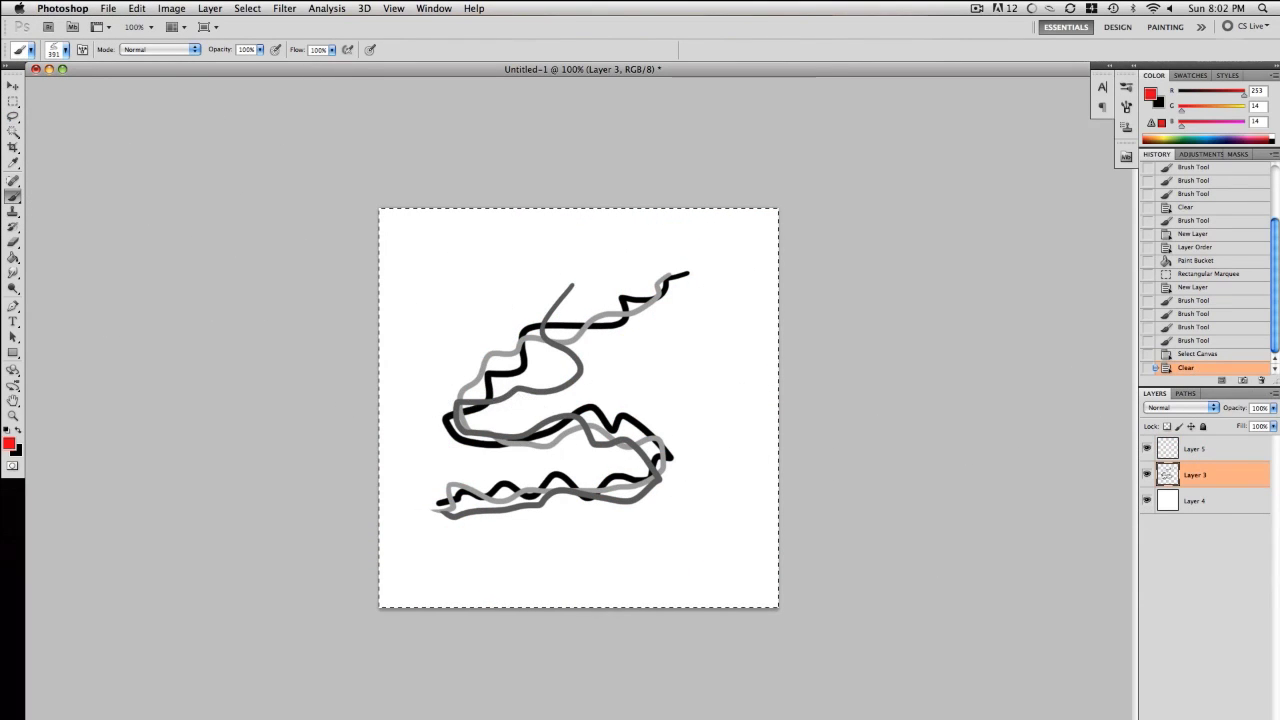
pyautogui.press('BackSpace')
pyautogui.click(12, 102)
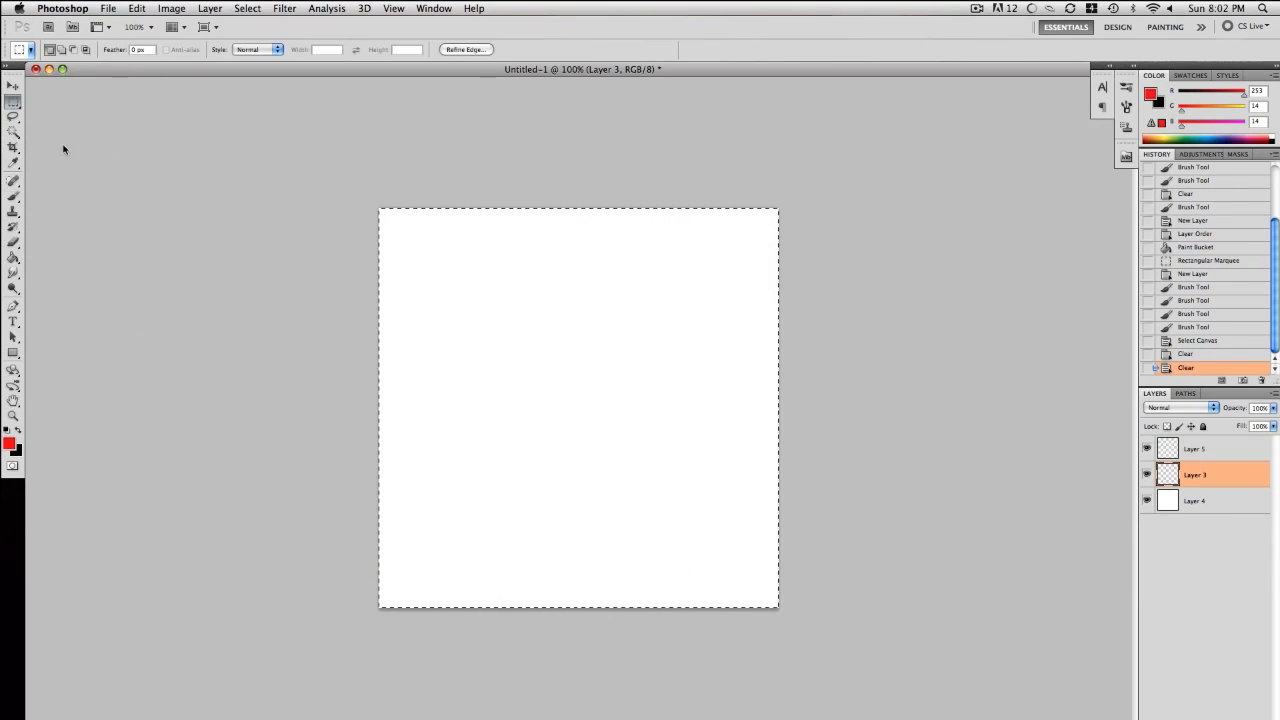
pyautogui.click(425, 486)
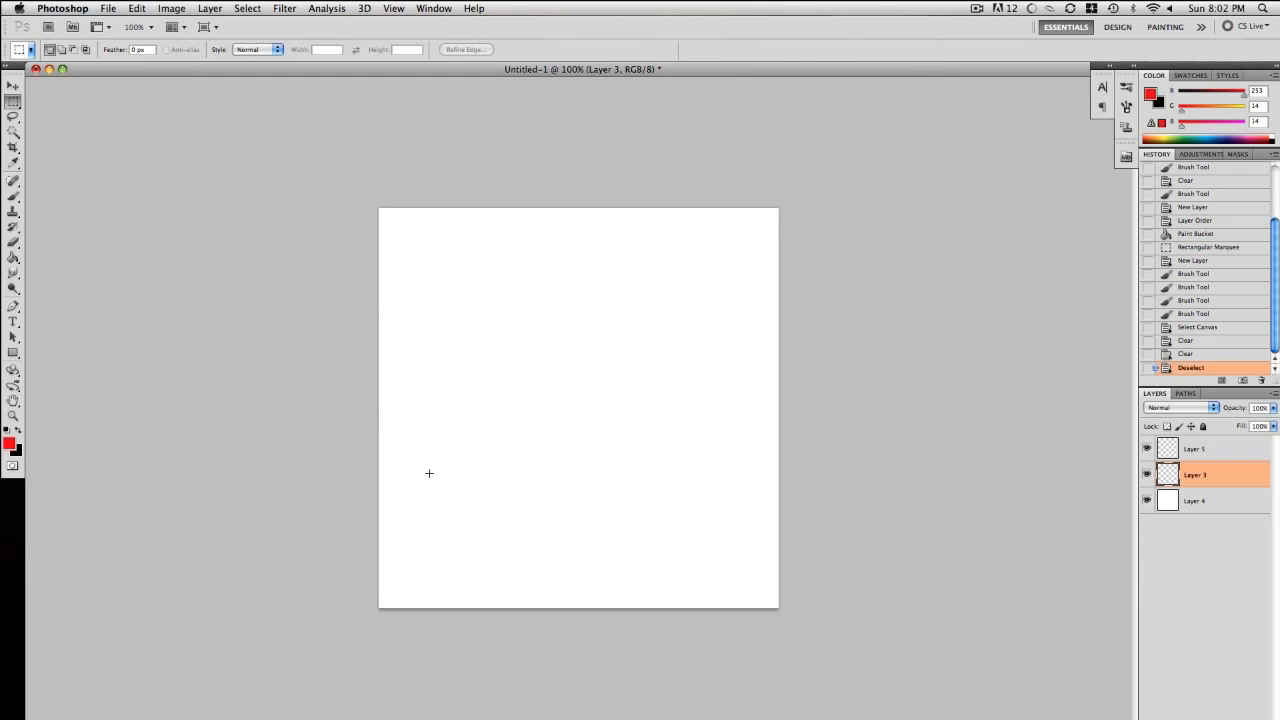
pyautogui.click(15, 196)
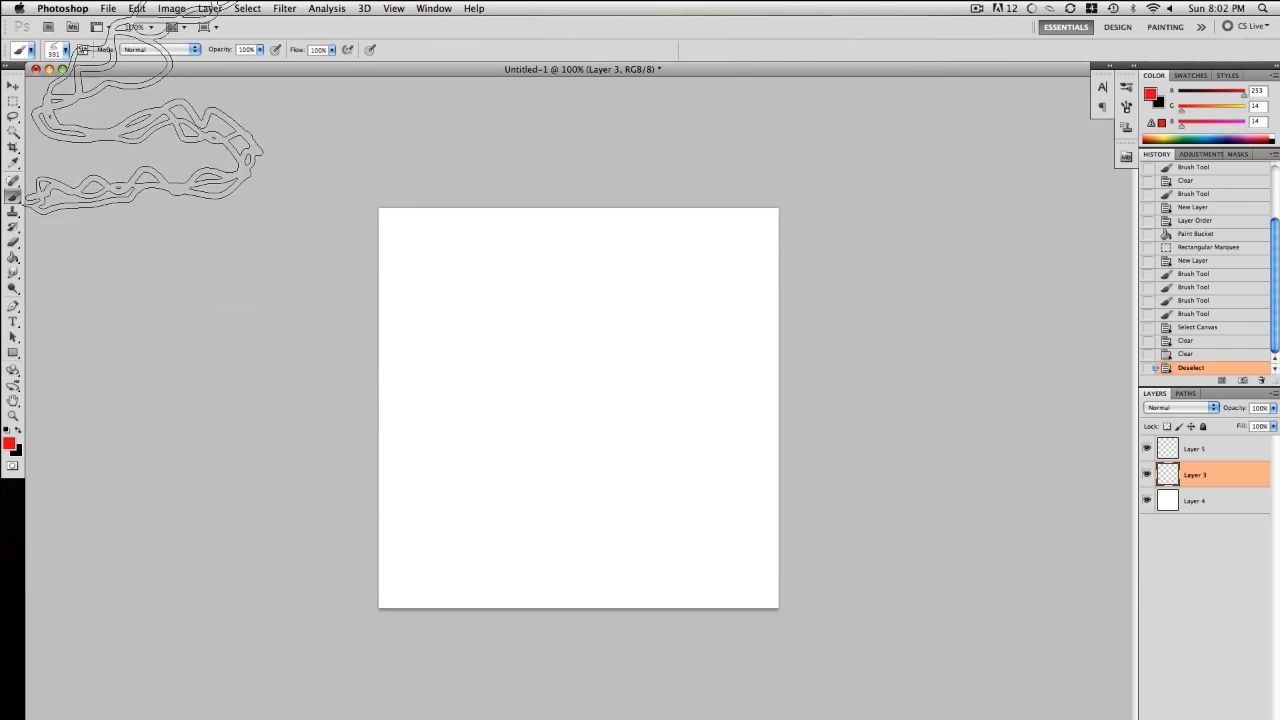
# Choose the 16 px round brush preset
pyautogui.click(66, 50)
pyautogui.moveTo(179, 209); pyautogui.dragTo(177, 165)
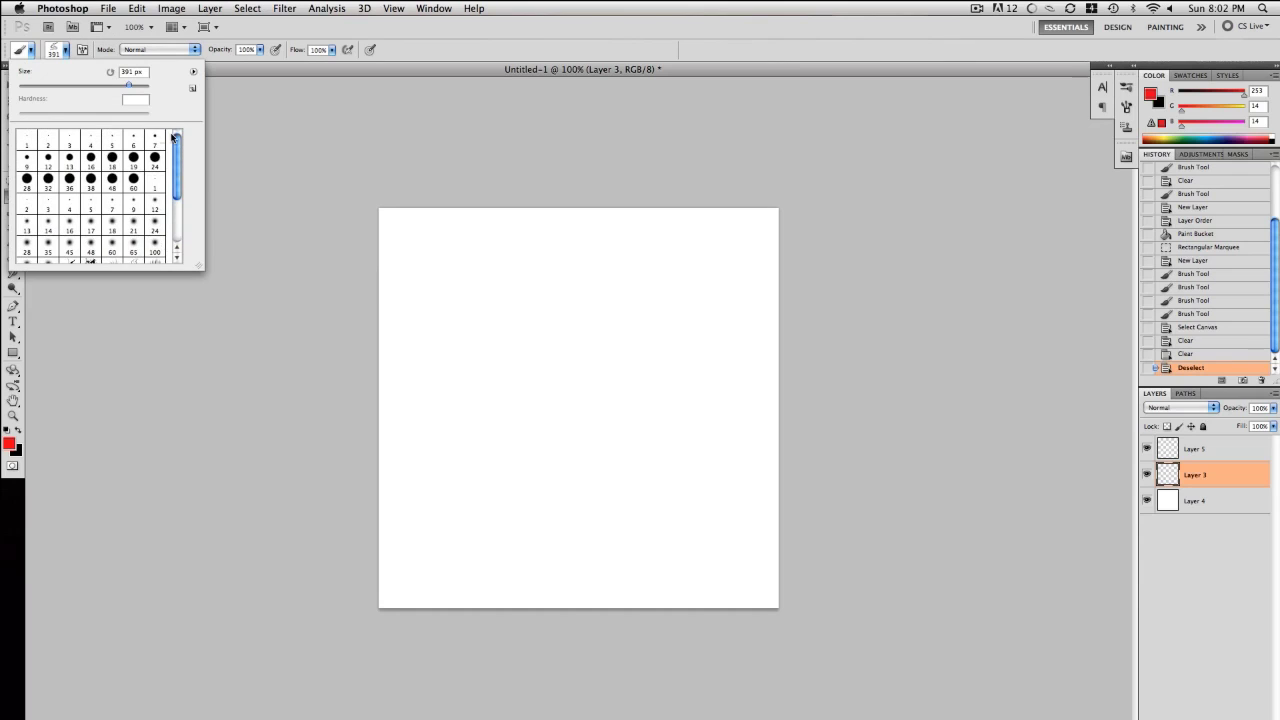
pyautogui.click(91, 158)
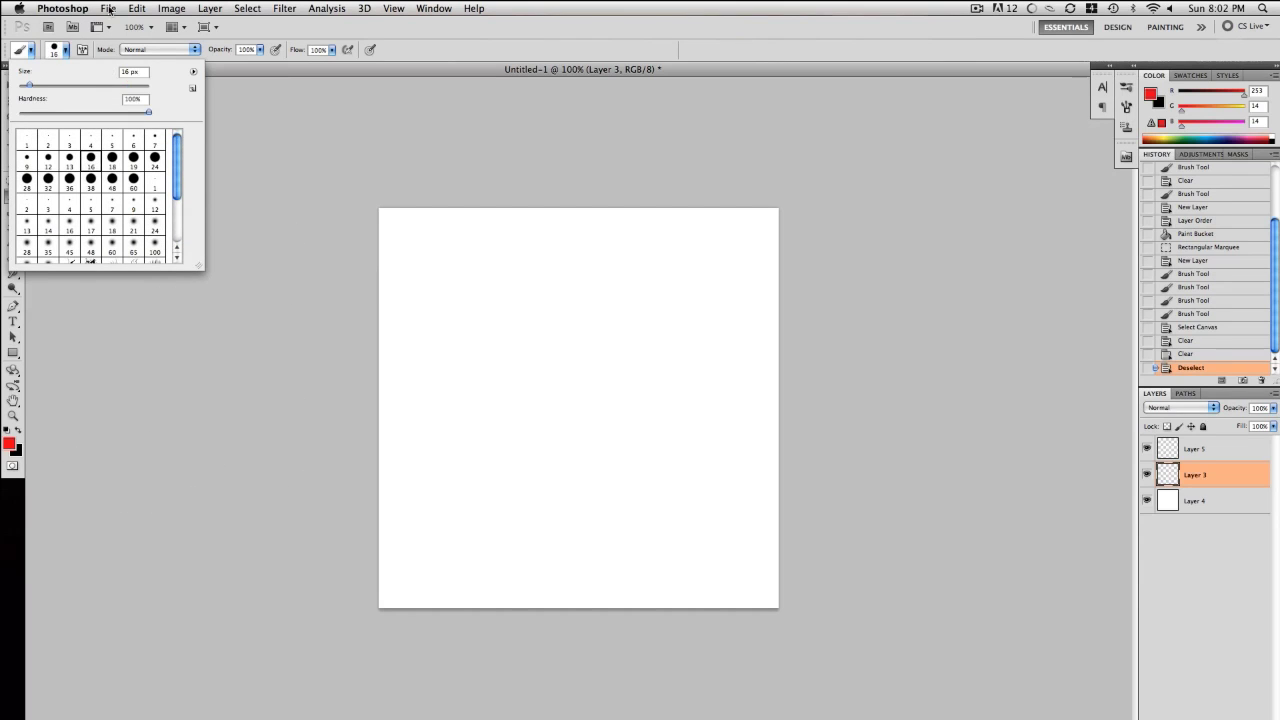
# Open clayfacer_emphatic_notext.png from the Desktop's 10th Desktop folder
pyautogui.click(108, 9)
pyautogui.click(130, 37)
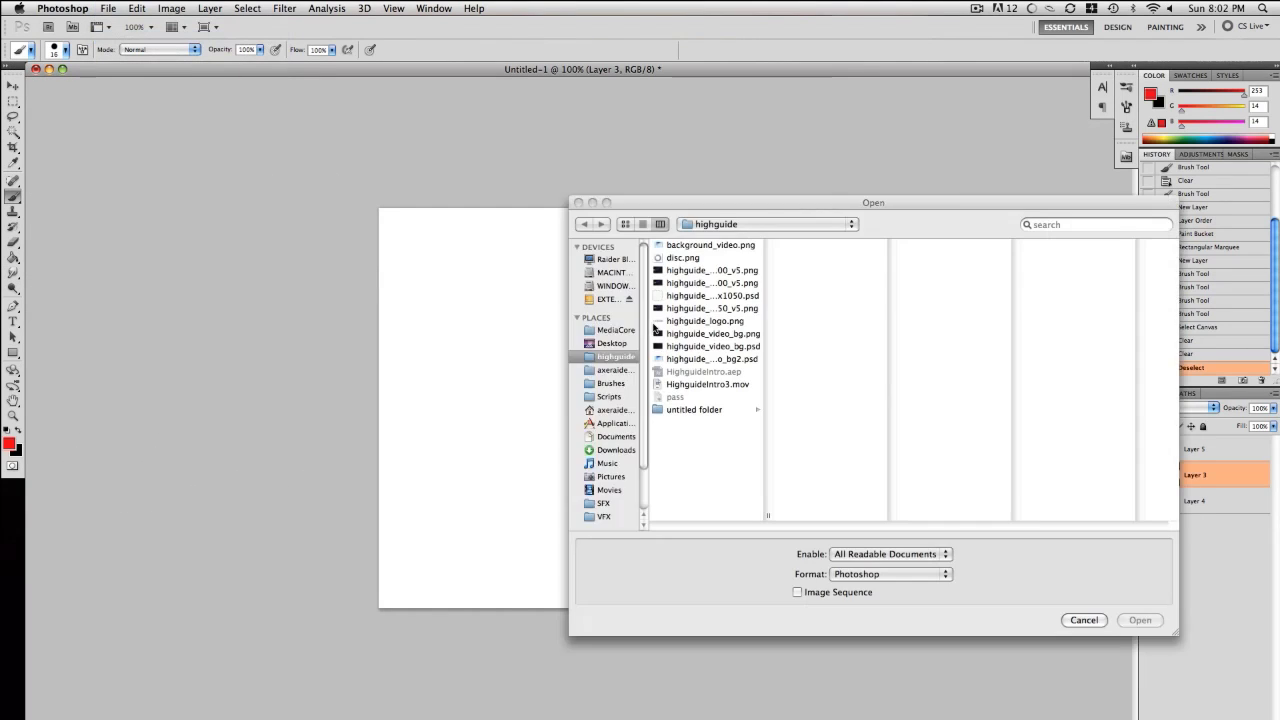
pyautogui.scroll(-2, 643, 396)
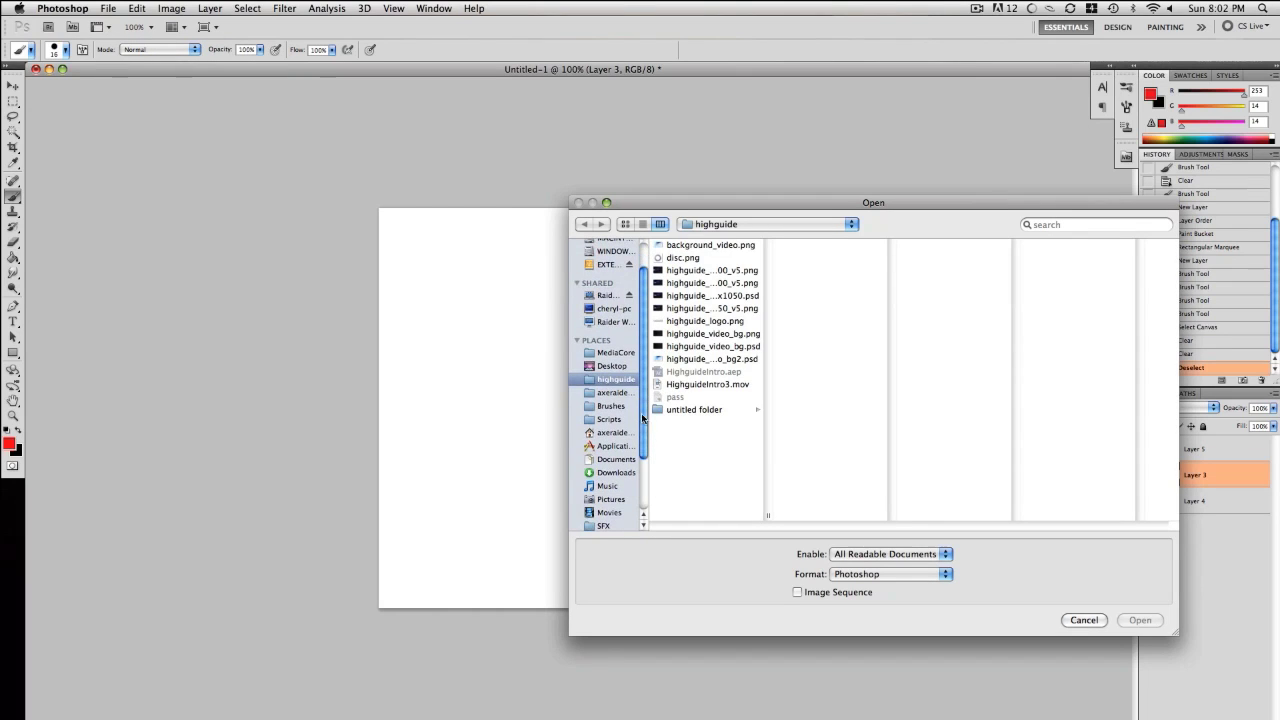
pyautogui.click(612, 367)
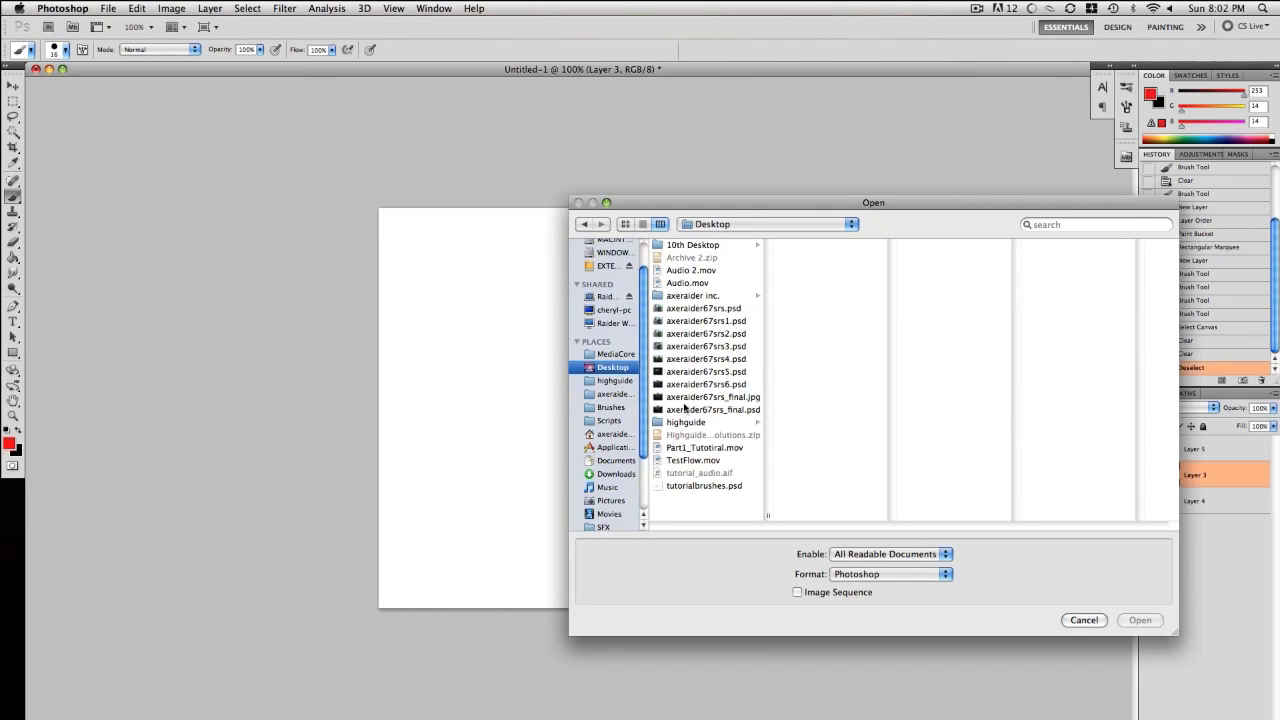
pyautogui.click(677, 246)
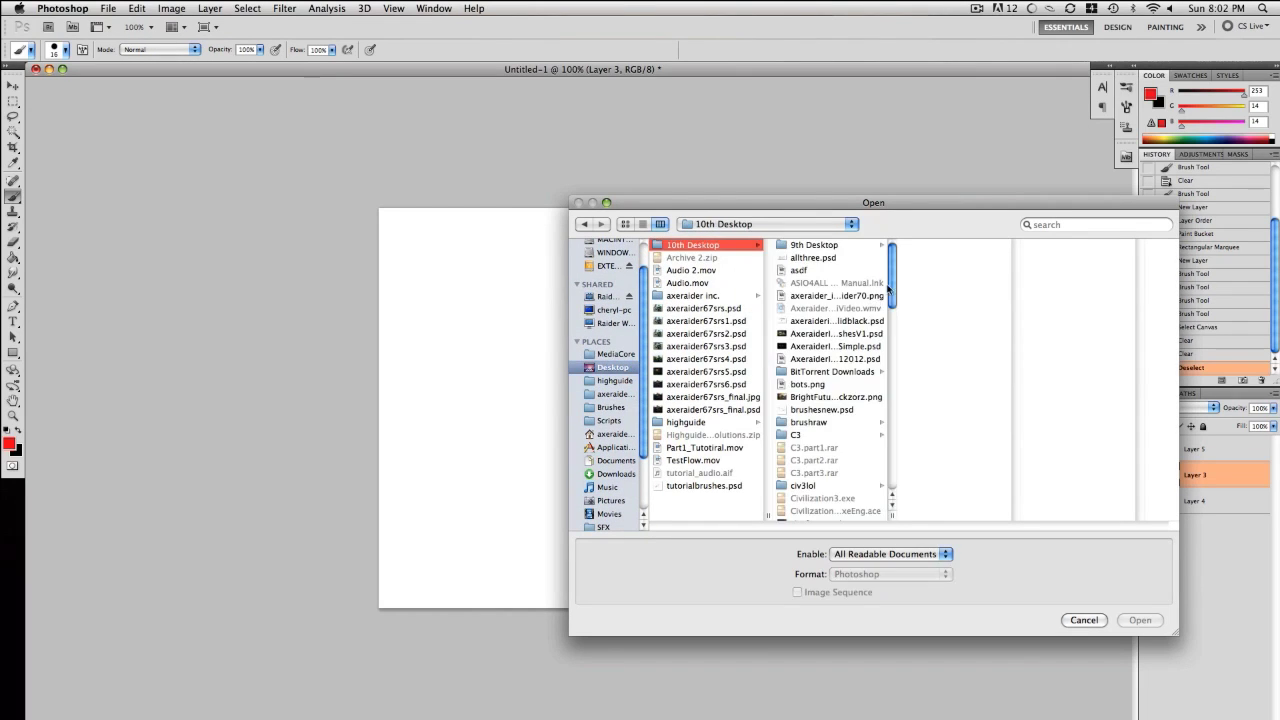
pyautogui.scroll(-3, 893, 298)
pyautogui.scroll(-5, 893, 298)
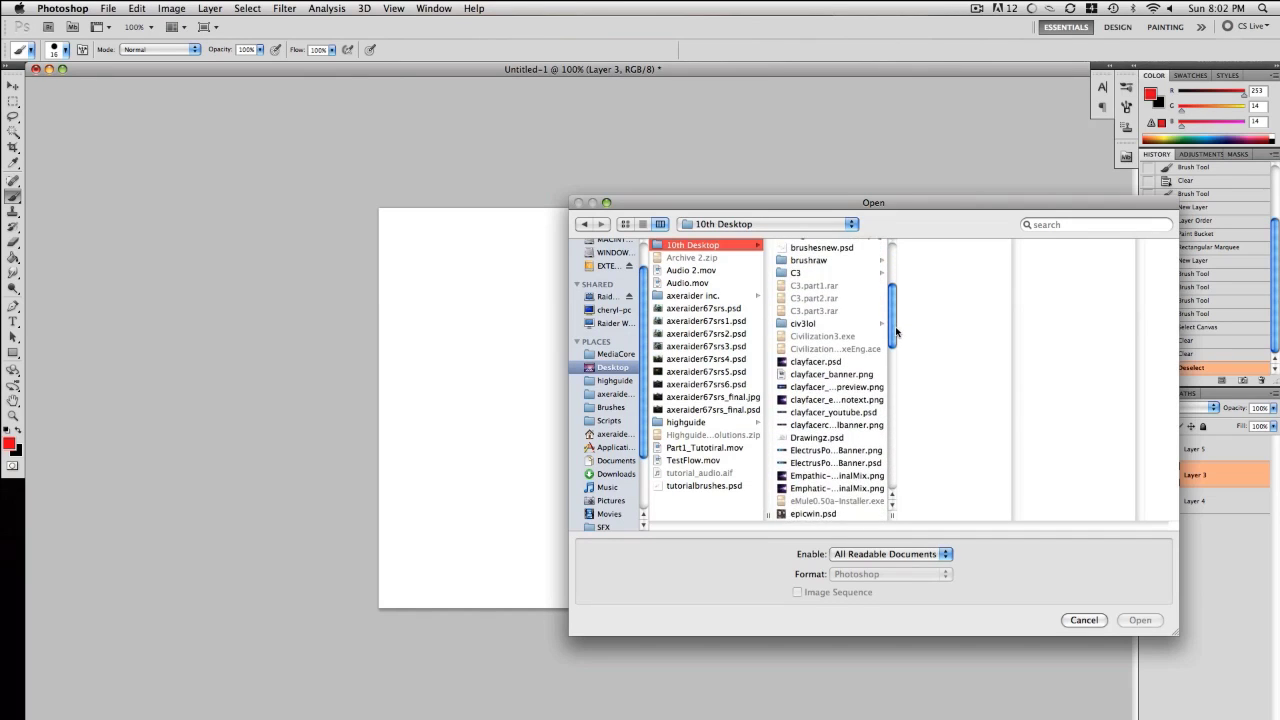
pyautogui.click(834, 386)
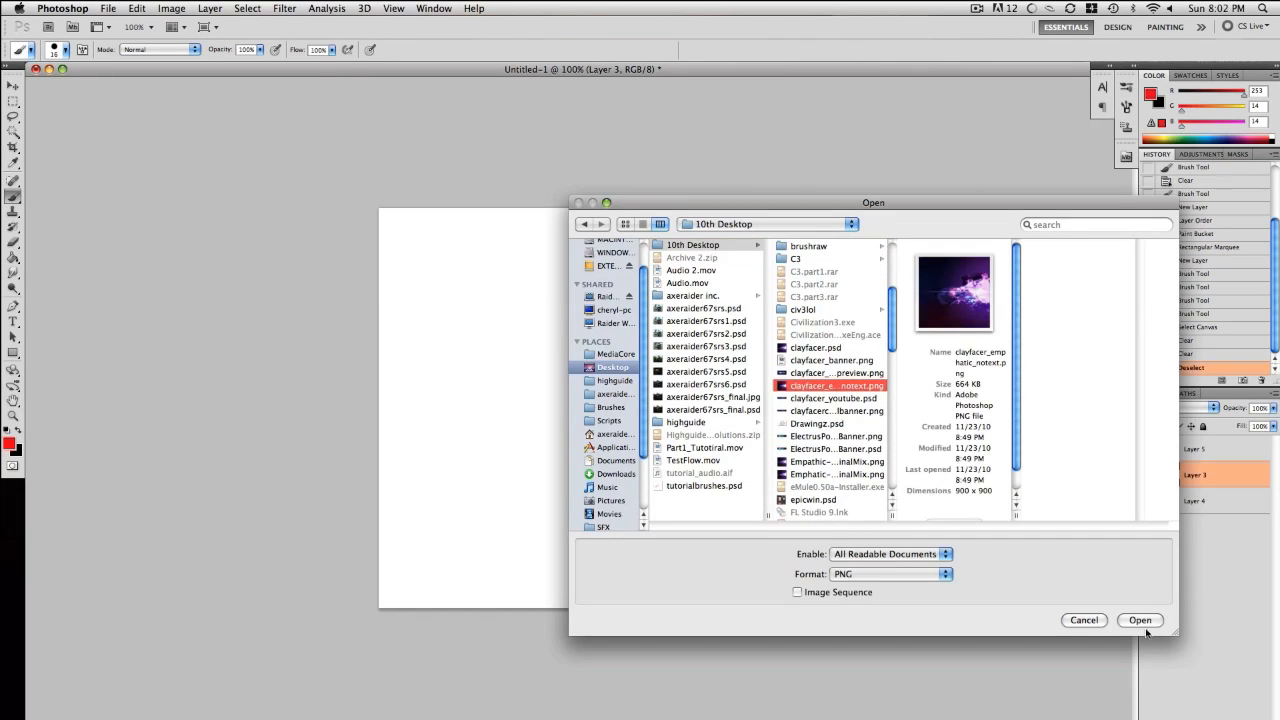
pyautogui.click(1142, 622)
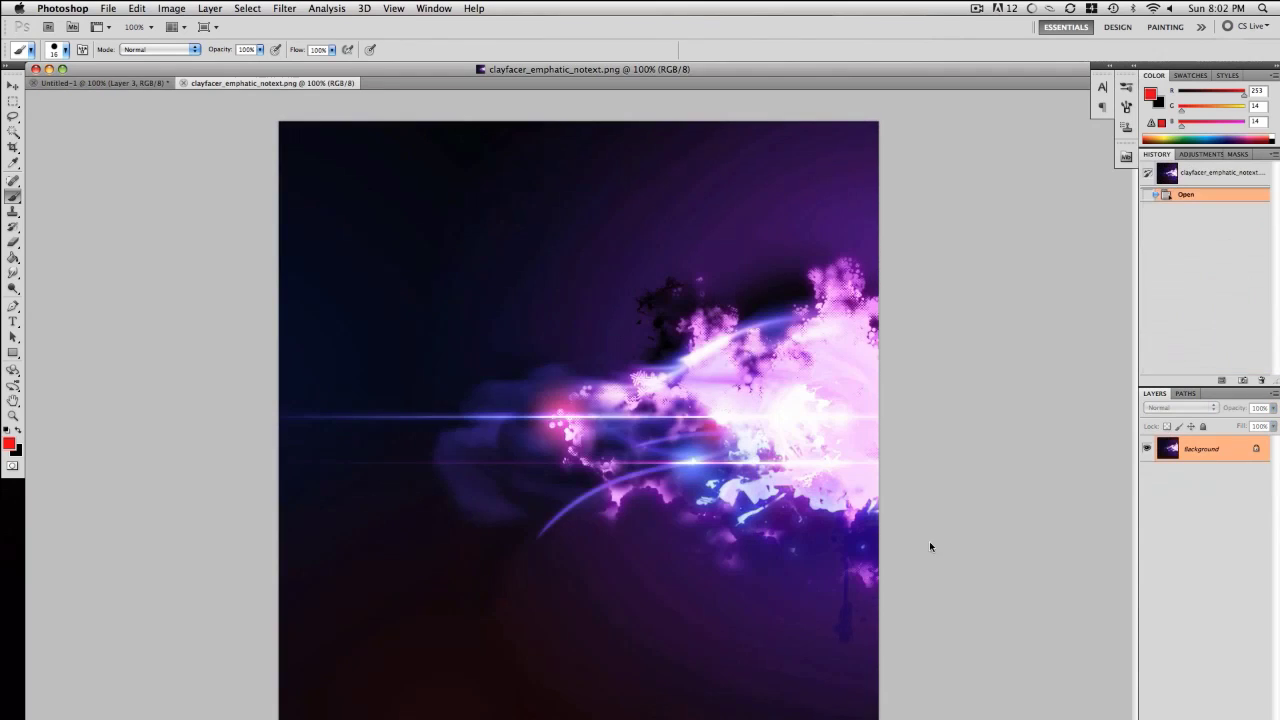
# Draw and drop two rectangular selections on the clayfacer image, then switch back to Untitled-1
pyautogui.click(14, 102)
pyautogui.moveTo(623, 432); pyautogui.dragTo(925, 558)
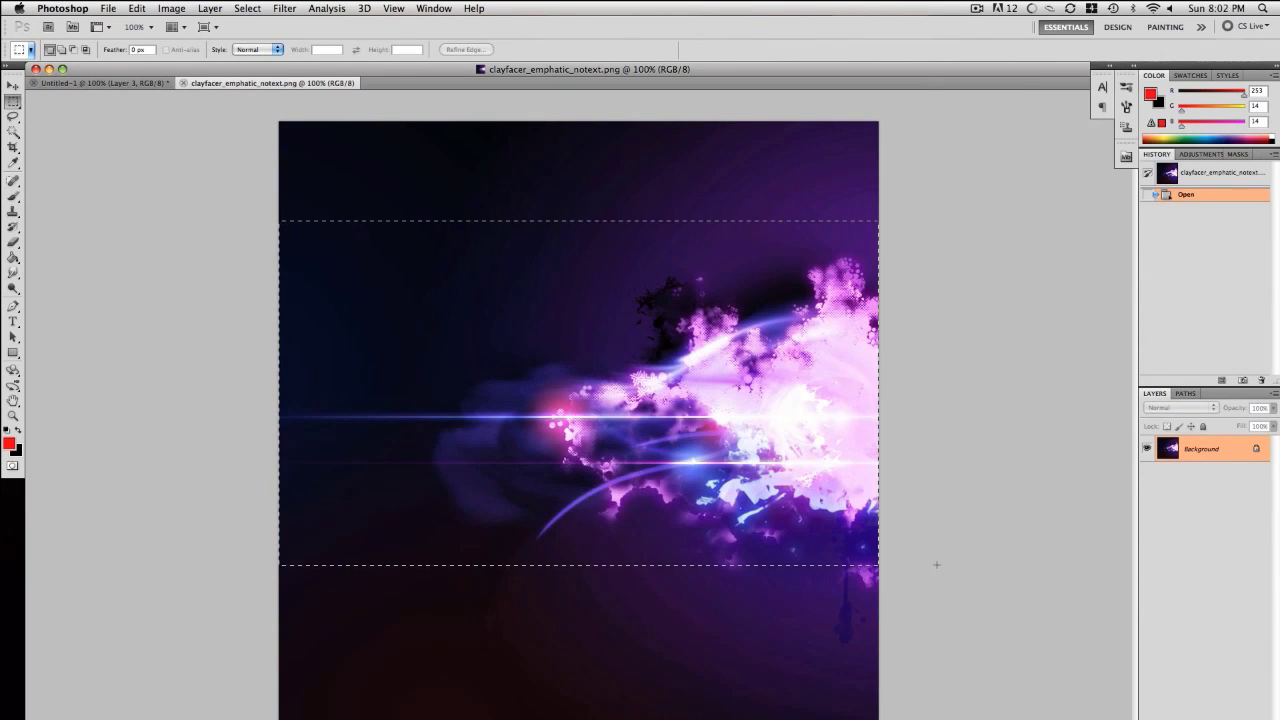
pyautogui.click(833, 524)
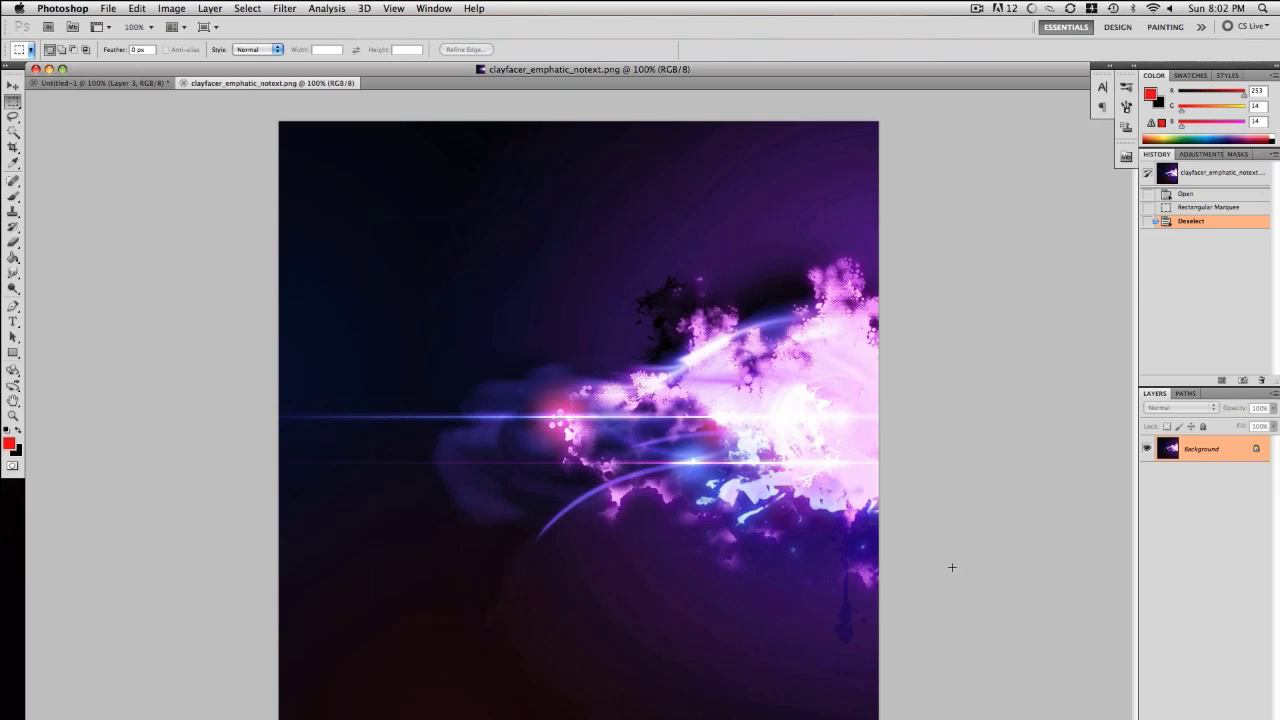
pyautogui.moveTo(371, 217); pyautogui.dragTo(895, 626)
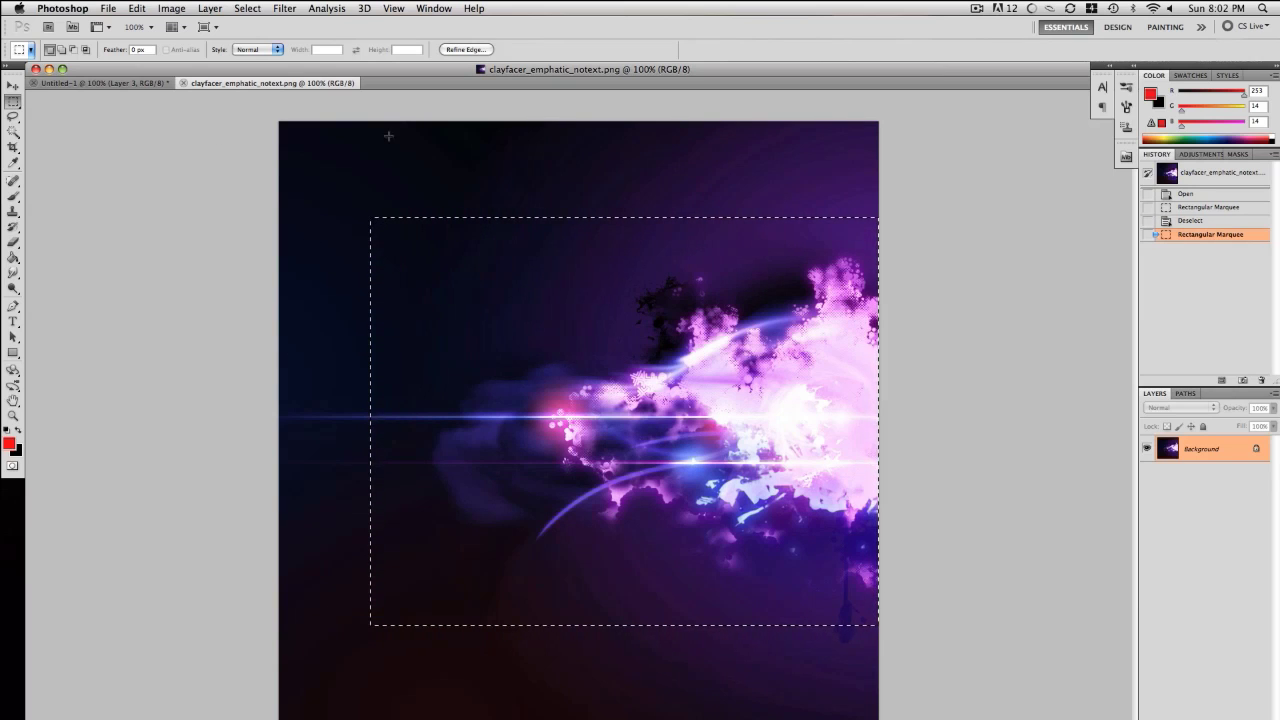
pyautogui.click(373, 376)
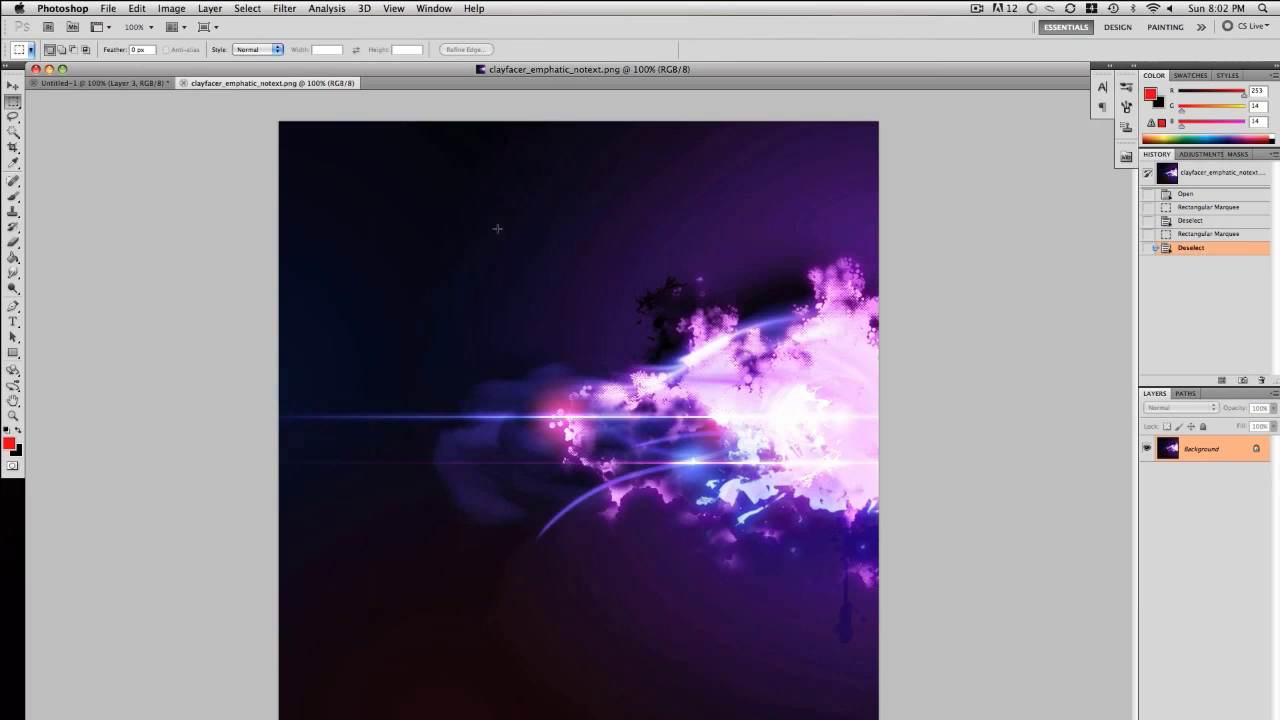
pyautogui.click(75, 83)
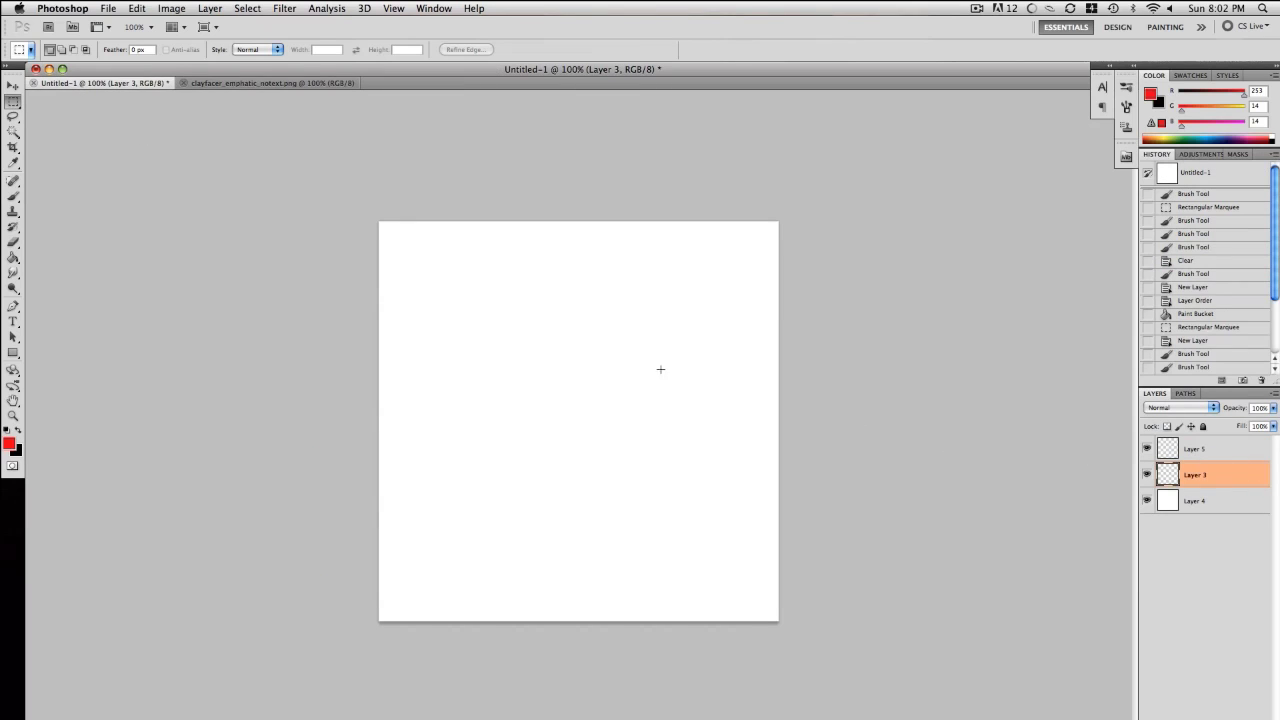
pyautogui.click(238, 86)
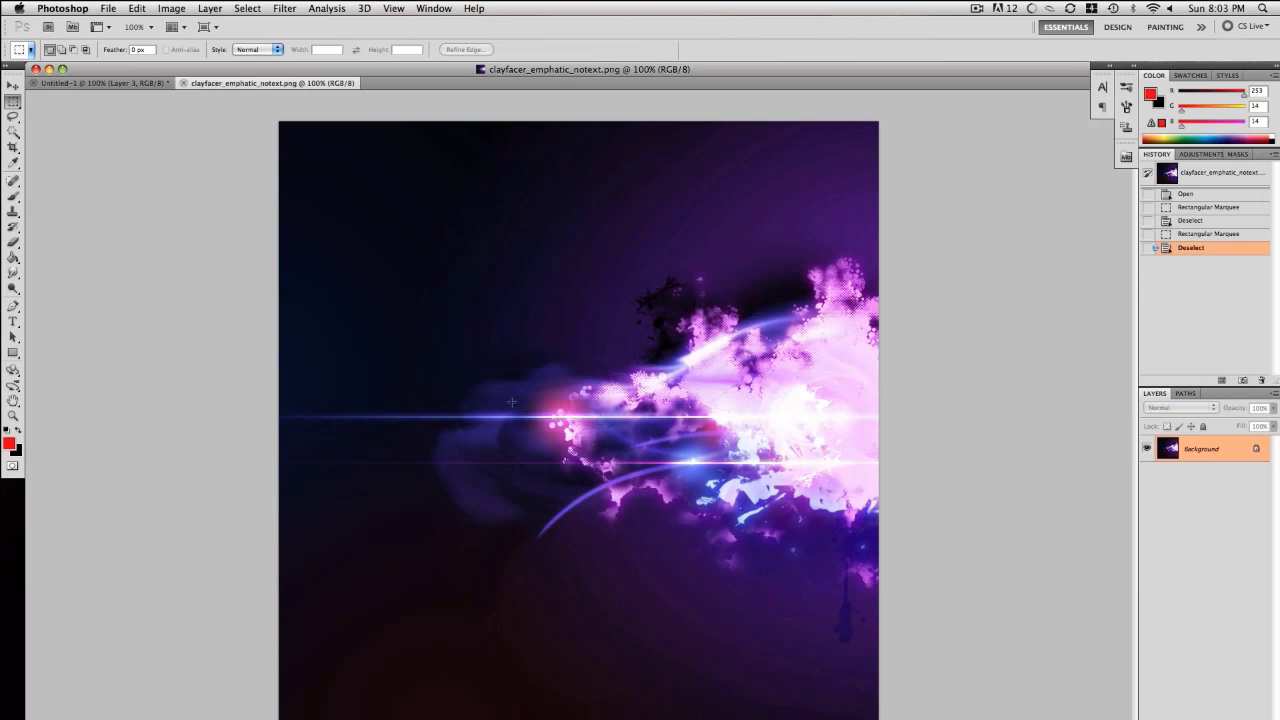
pyautogui.click(101, 82)
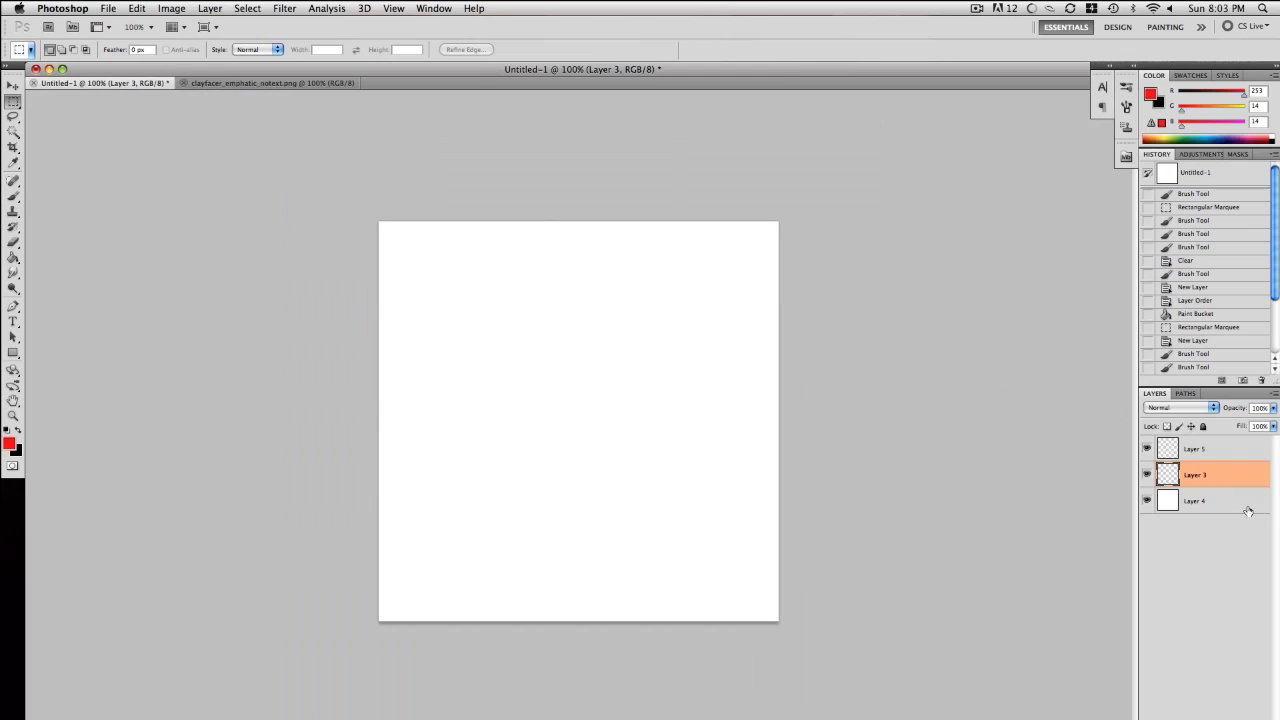
# Make black the foreground, size the brush to about 52 px, and paint a thick black stroke
pyautogui.click(17, 429)
pyautogui.click(14, 198)
pyautogui.click(66, 51)
pyautogui.click(66, 51)
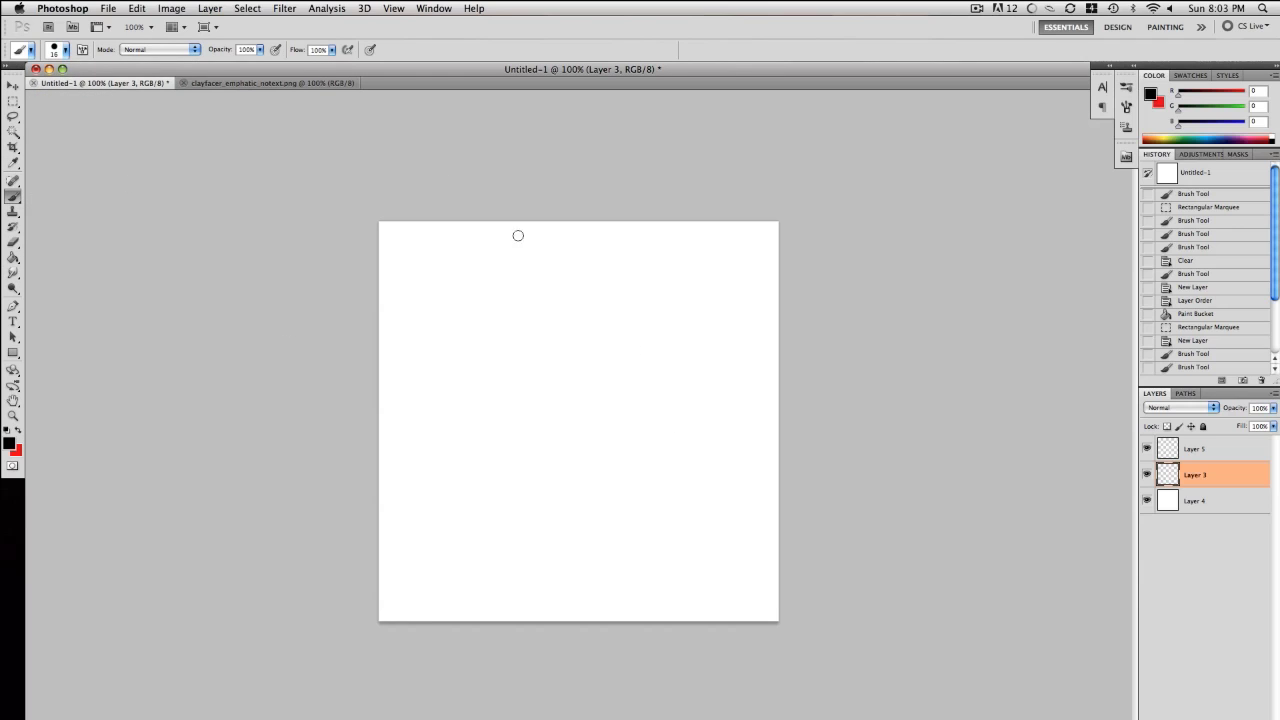
pyautogui.click(66, 51)
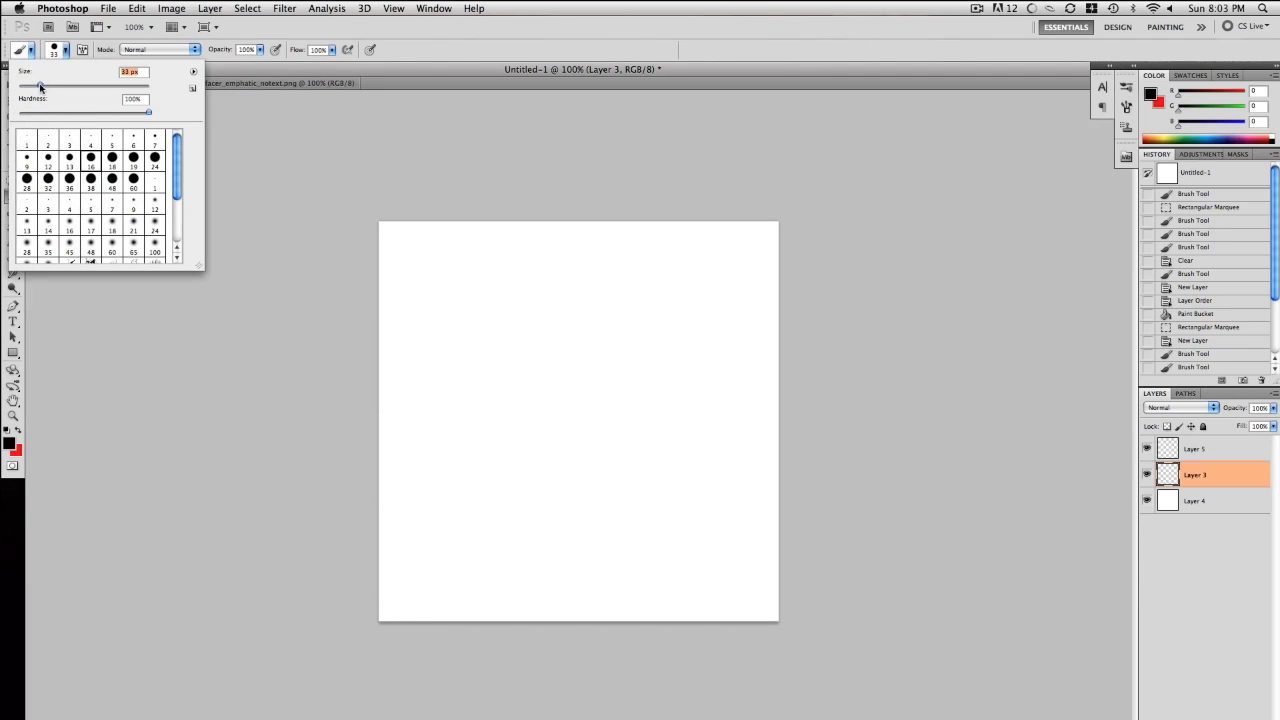
pyautogui.click(70, 48)
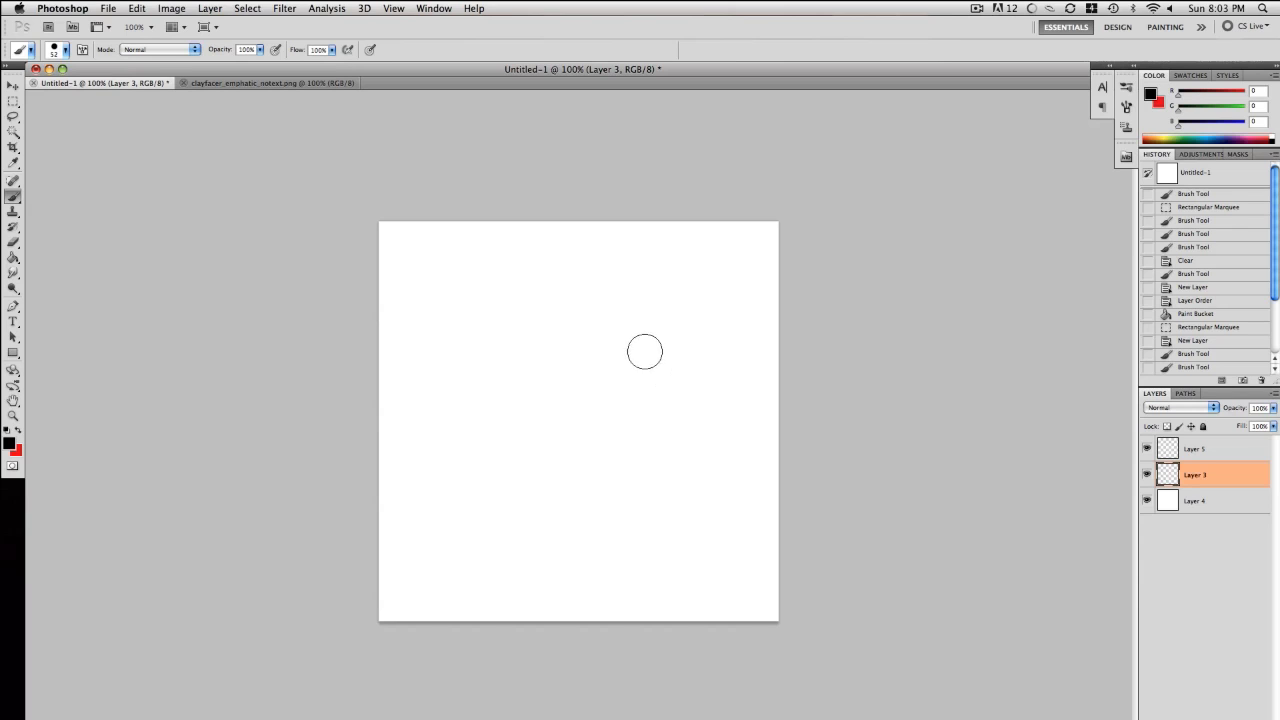
pyautogui.moveTo(645, 350)
pyautogui.mouseDown()
pyautogui.moveTo(552, 361)
pyautogui.moveTo(515, 452)
pyautogui.moveTo(611, 423)
pyautogui.moveTo(640, 357)
pyautogui.moveTo(605, 451)
pyautogui.moveTo(580, 416)
pyautogui.moveTo(560, 460)
pyautogui.mouseUp()
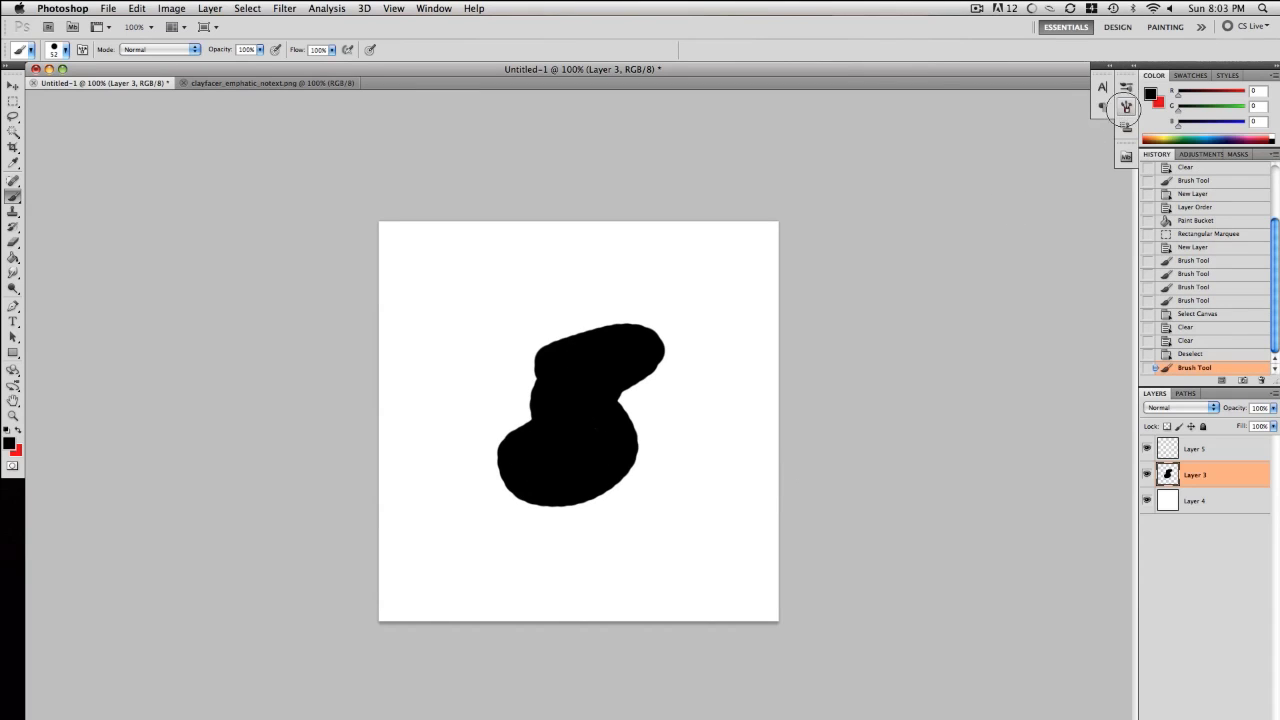
# Lower brush spacing to 1% and extend the stroke into a solid diagonal black blob
pyautogui.click(1126, 106)
pyautogui.moveTo(998, 285); pyautogui.dragTo(977, 286)
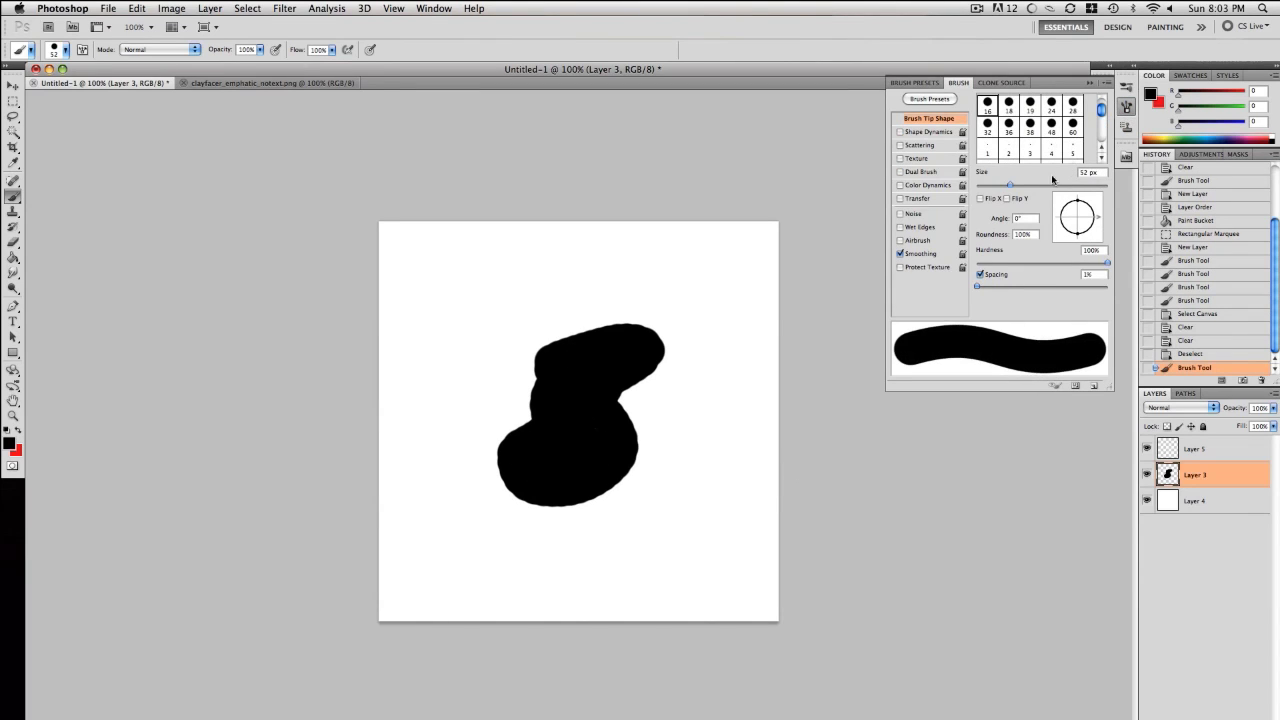
pyautogui.click(1126, 108)
pyautogui.moveTo(711, 316)
pyautogui.mouseDown()
pyautogui.moveTo(697, 434)
pyautogui.moveTo(690, 370)
pyautogui.moveTo(569, 425)
pyautogui.moveTo(545, 386)
pyautogui.mouseUp()
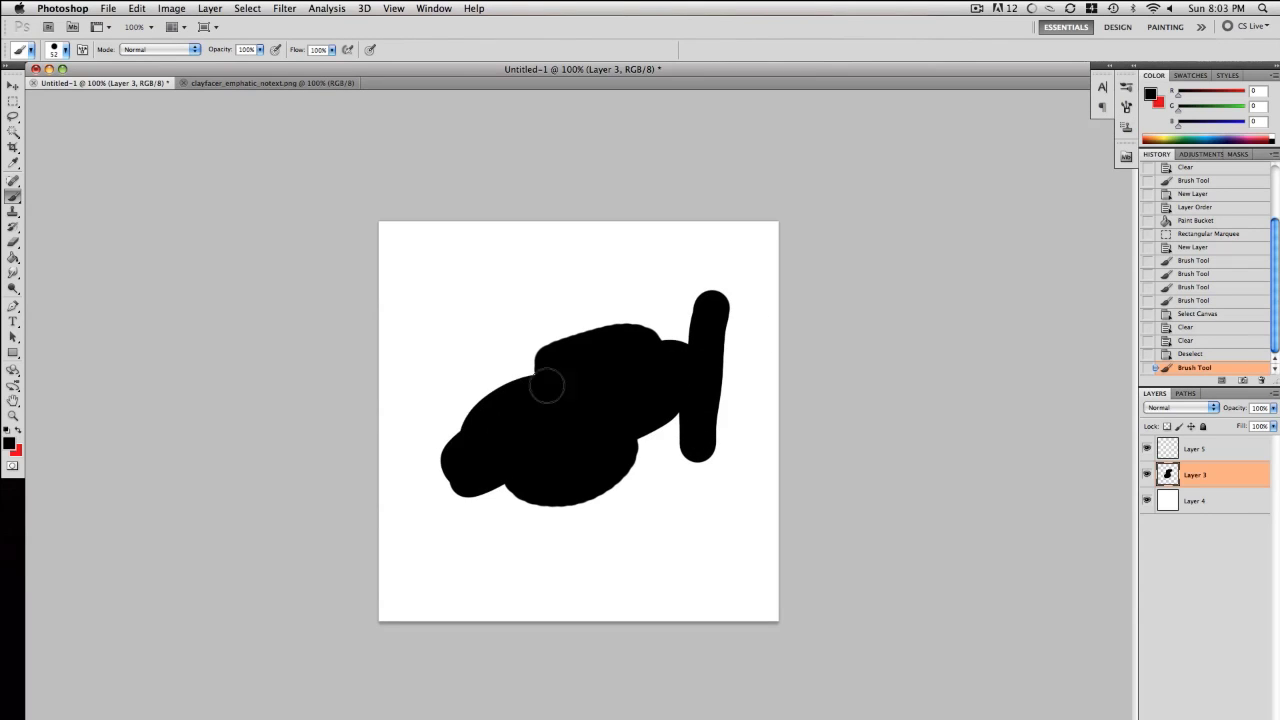
pyautogui.moveTo(685, 415)
pyautogui.mouseDown()
pyautogui.moveTo(622, 479)
pyautogui.moveTo(591, 475)
pyautogui.moveTo(503, 504)
pyautogui.moveTo(502, 483)
pyautogui.moveTo(646, 390)
pyautogui.moveTo(677, 339)
pyautogui.mouseUp()
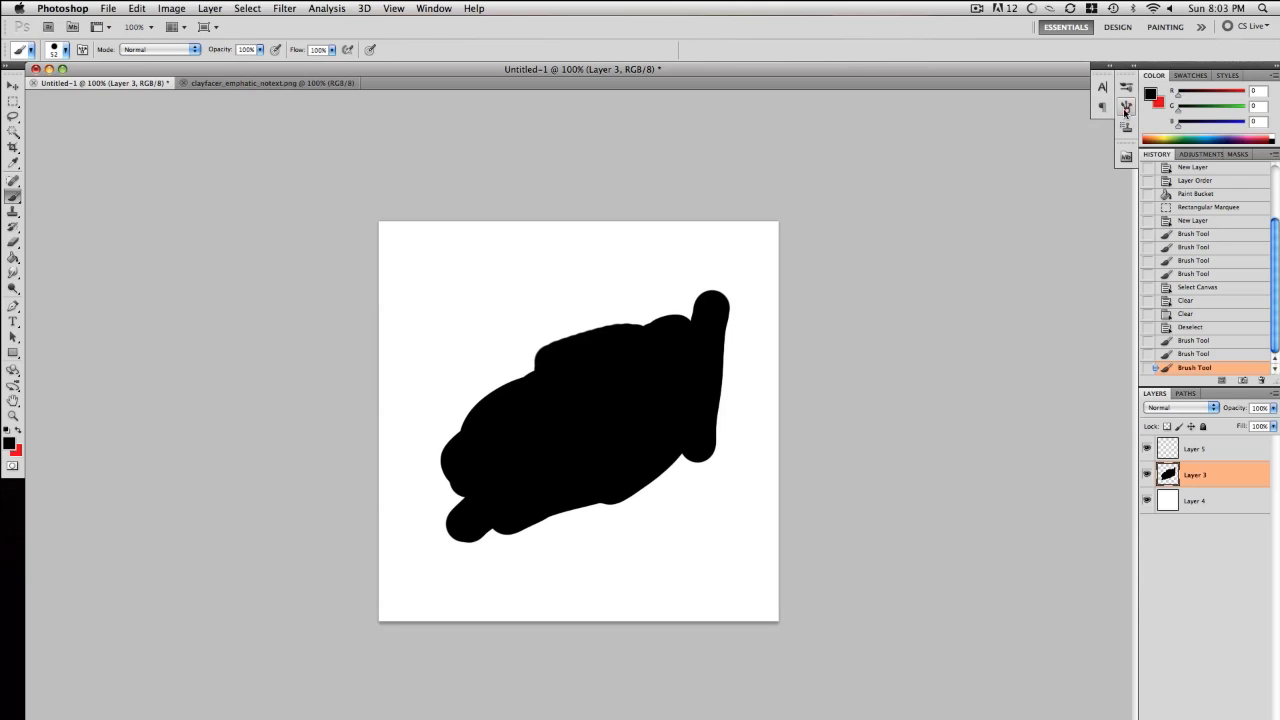
pyautogui.click(1127, 108)
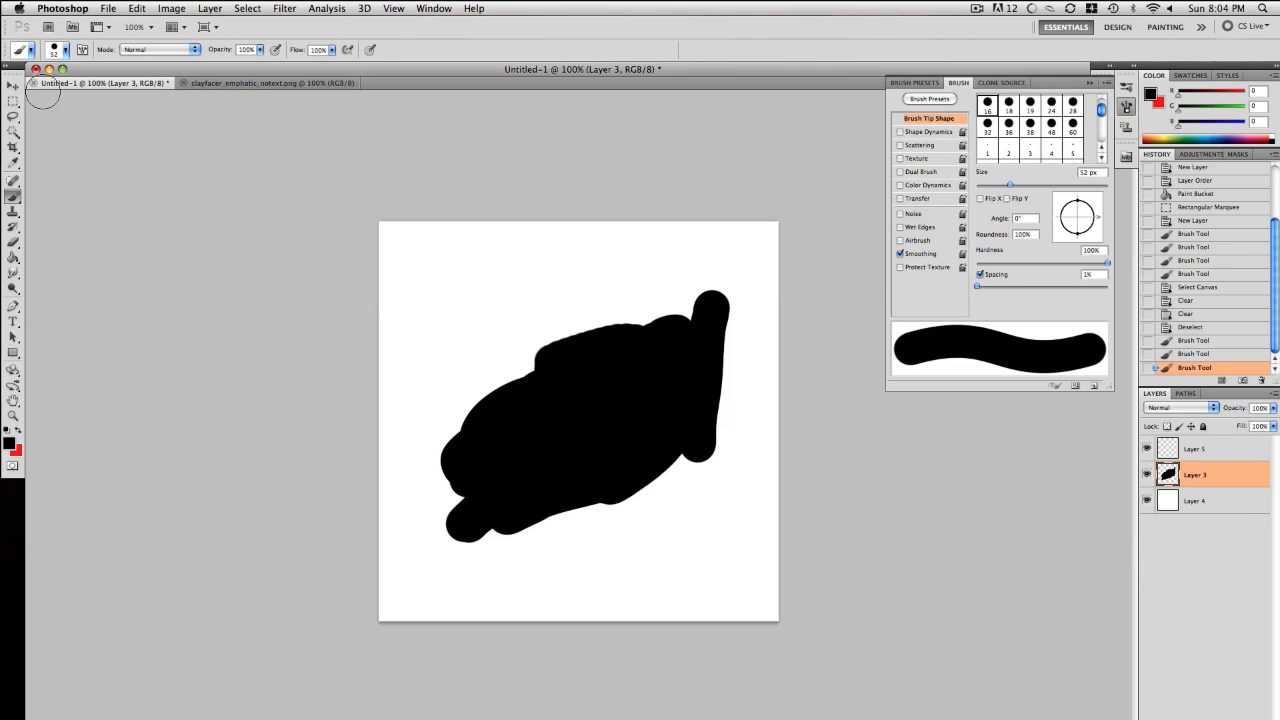
# Shrink the brush to 28 px and enable Dual Brush with a secondary tip
pyautogui.click(66, 52)
pyautogui.moveTo(45, 85); pyautogui.dragTo(37, 85)
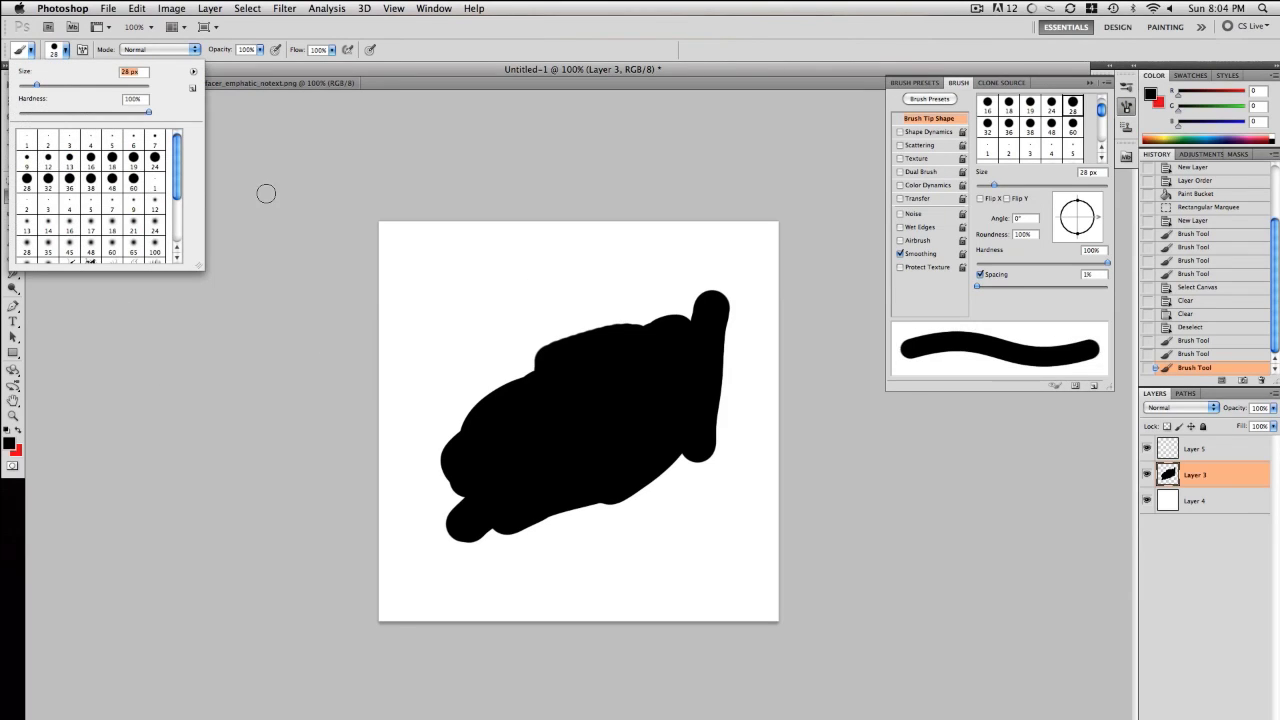
pyautogui.click(57, 55)
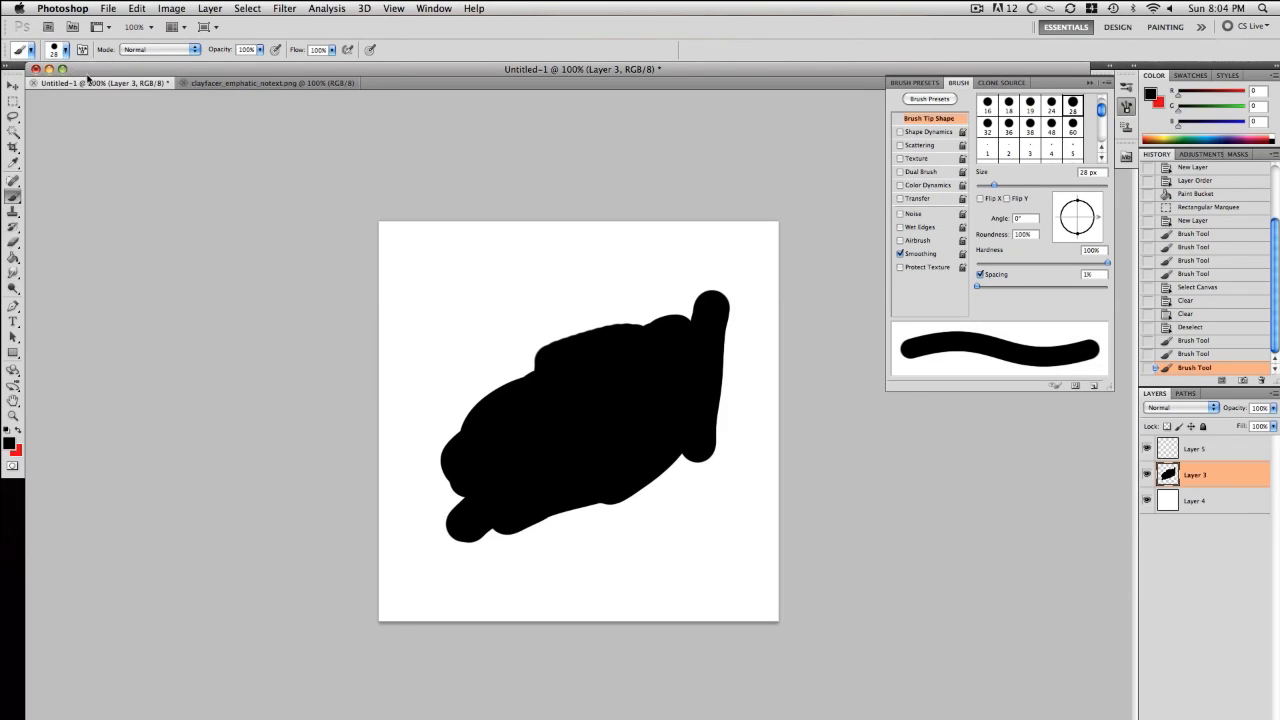
pyautogui.click(920, 172)
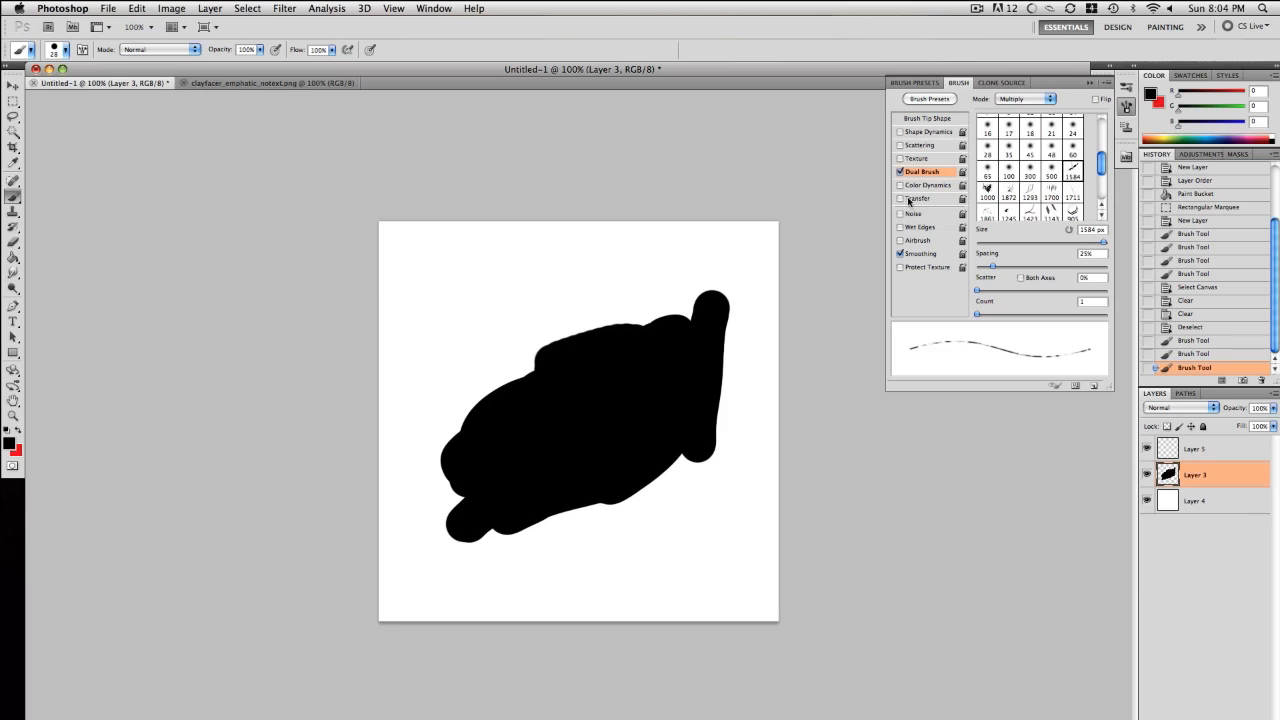
pyautogui.moveTo(1101, 172)
pyautogui.mouseDown()
pyautogui.moveTo(1104, 130)
pyautogui.moveTo(1101, 202)
pyautogui.moveTo(1101, 188)
pyautogui.mouseUp()
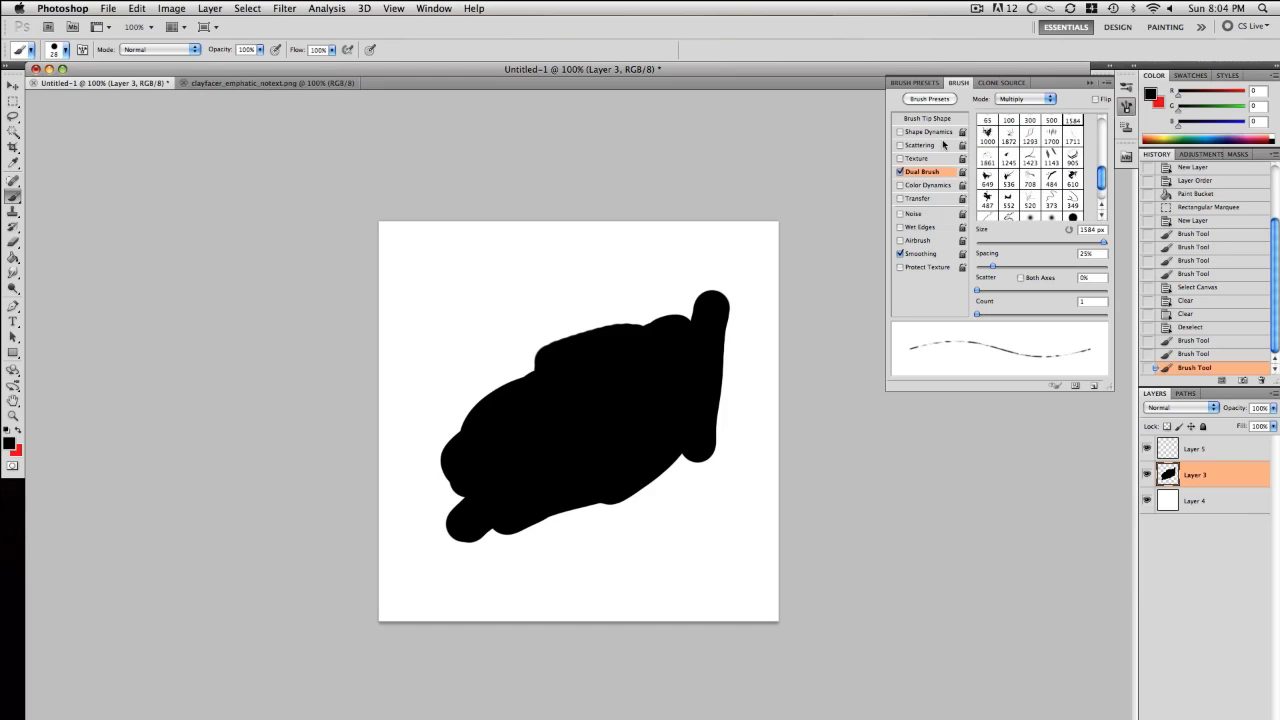
pyautogui.click(934, 119)
pyautogui.click(932, 173)
pyautogui.click(987, 135)
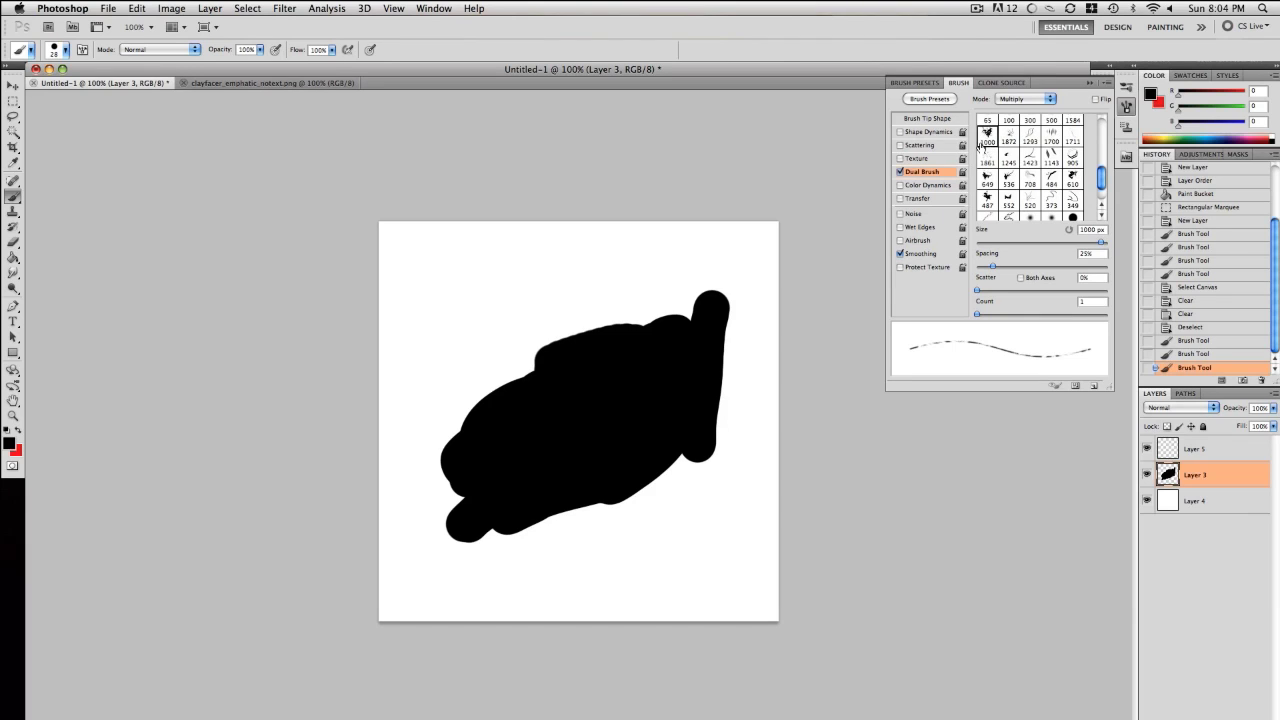
# In Brush Tip Shape, choose the 610 px sampled splatter tip
pyautogui.click(921, 120)
pyautogui.moveTo(1105, 115); pyautogui.dragTo(1102, 137)
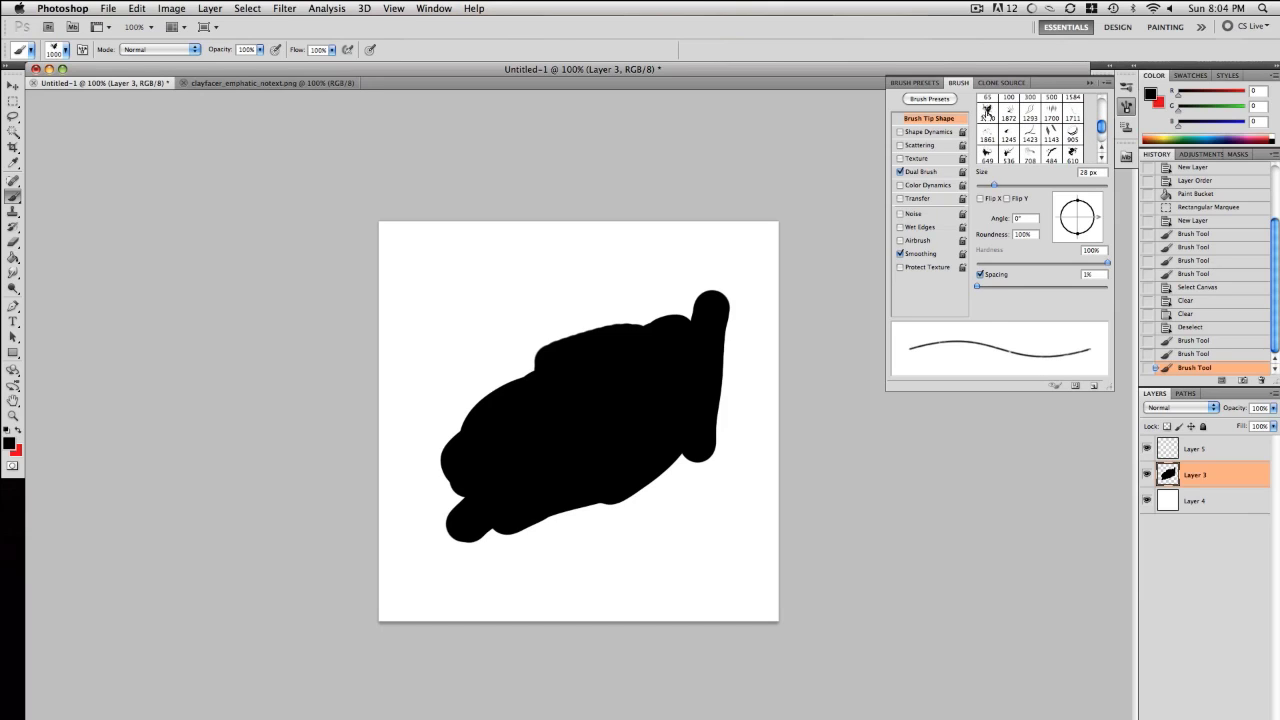
pyautogui.click(987, 111)
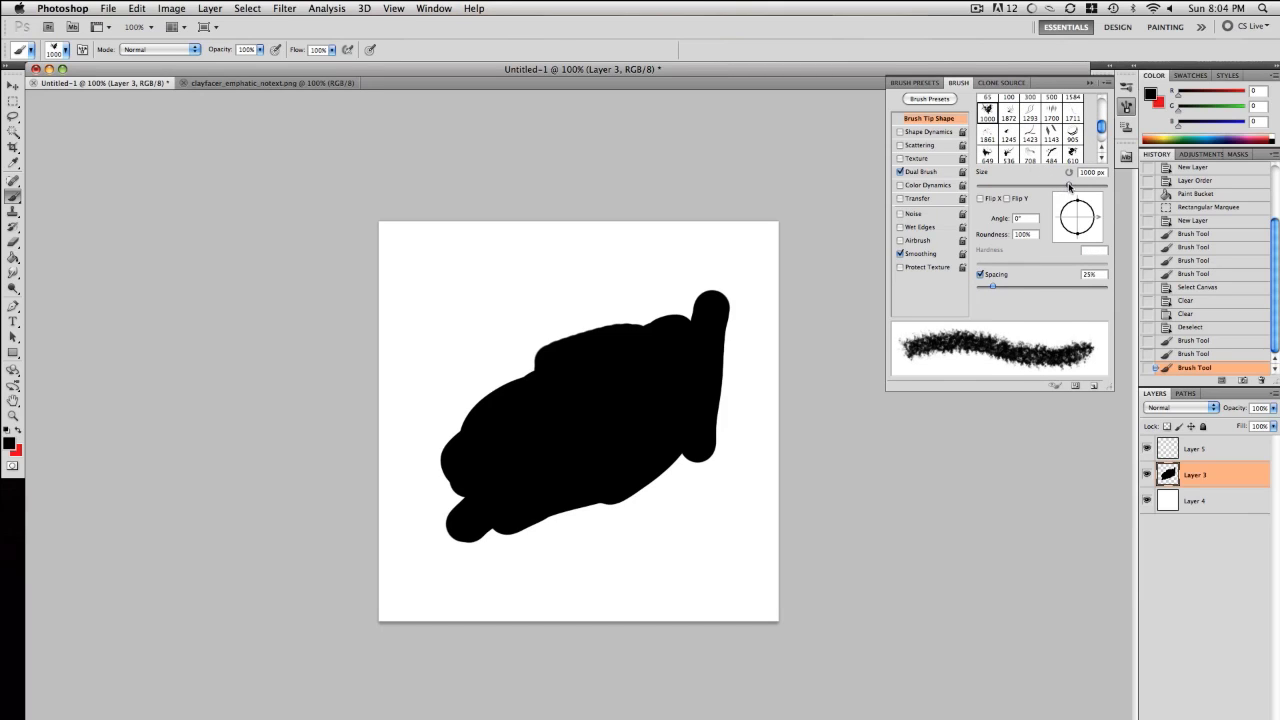
pyautogui.moveTo(1069, 186); pyautogui.dragTo(1085, 187)
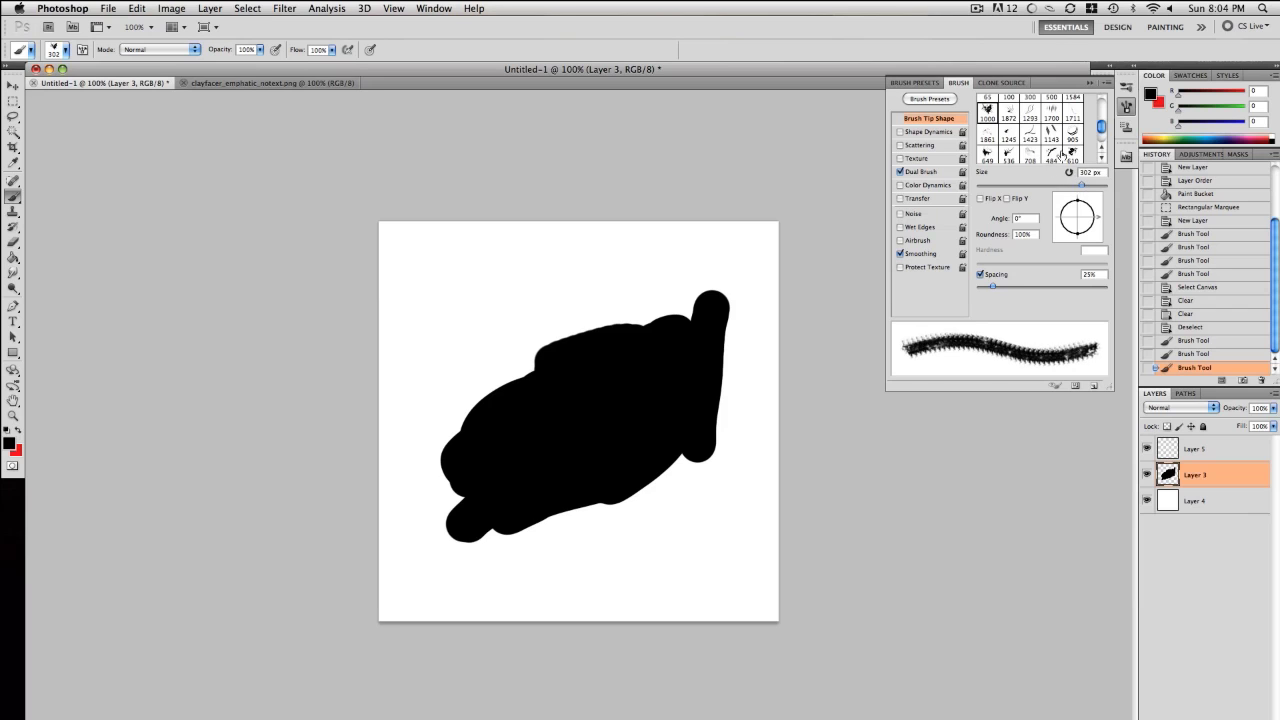
pyautogui.click(1072, 155)
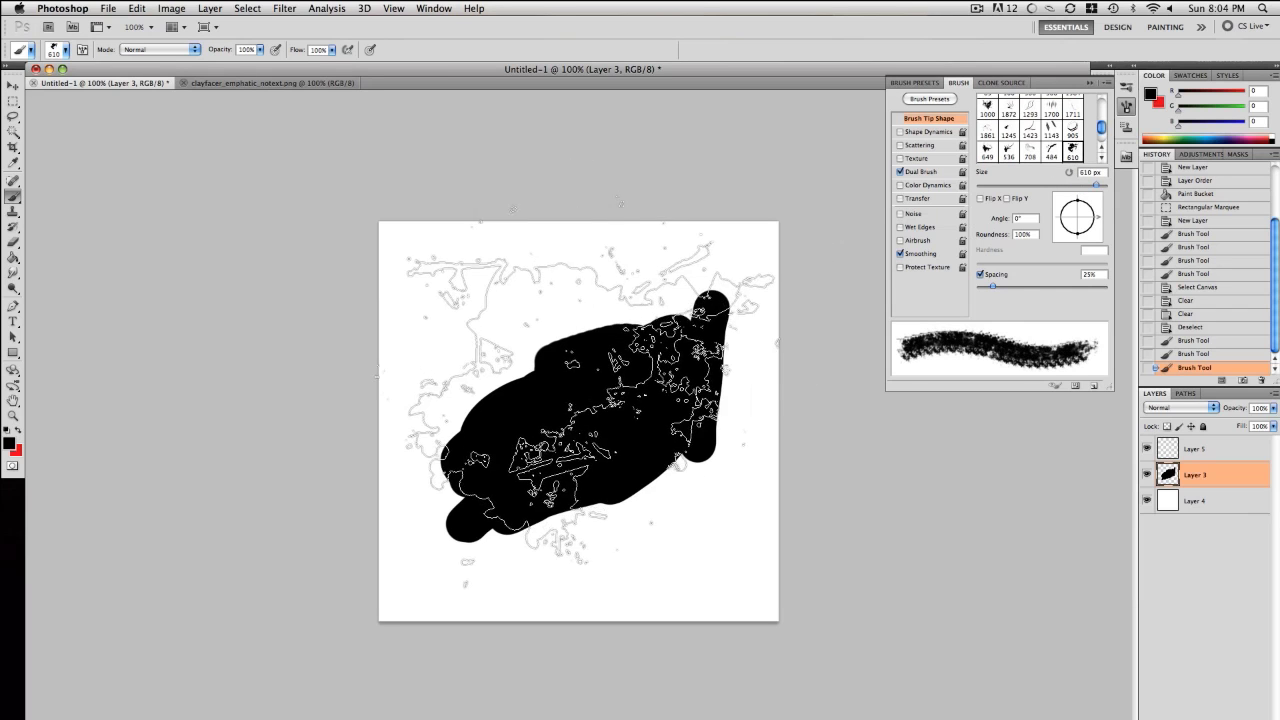
# Stamp splatters around the black blob, then switch to a soft round tip enlarged to 149 px
pyautogui.click(575, 400)
pyautogui.click(921, 171)
pyautogui.click(912, 118)
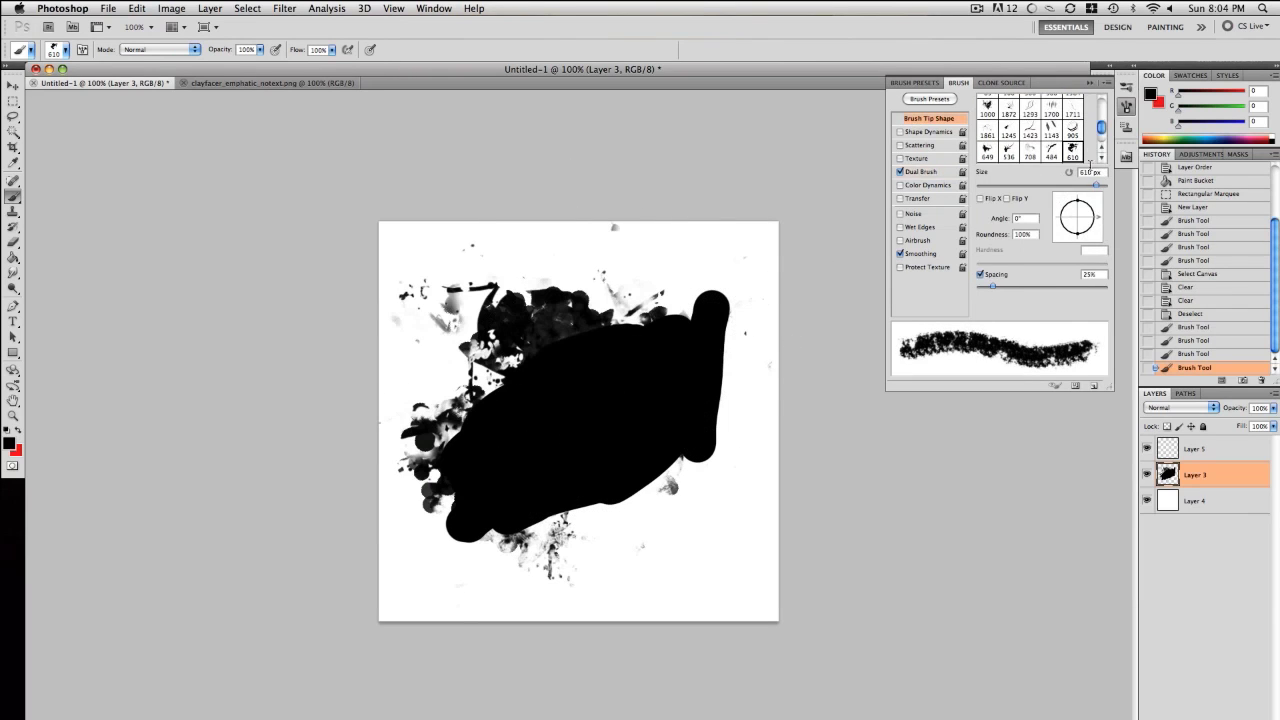
pyautogui.scroll(5, 1099, 135)
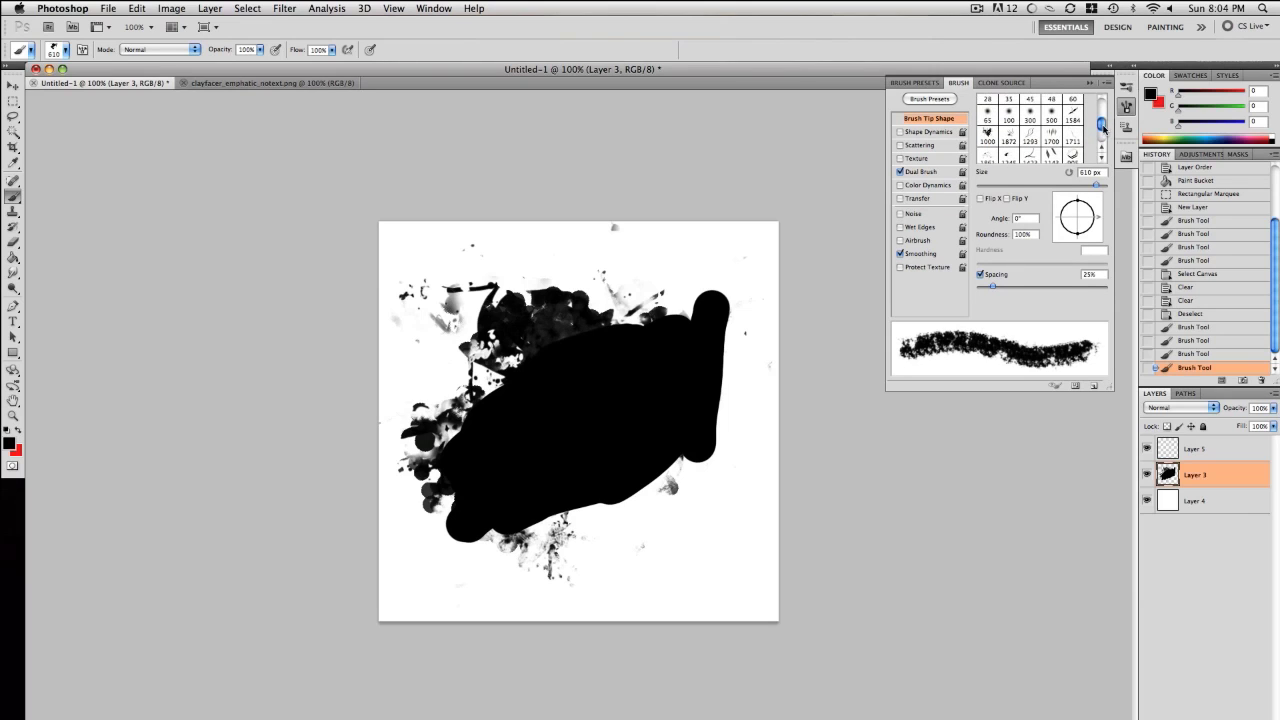
pyautogui.click(1010, 117)
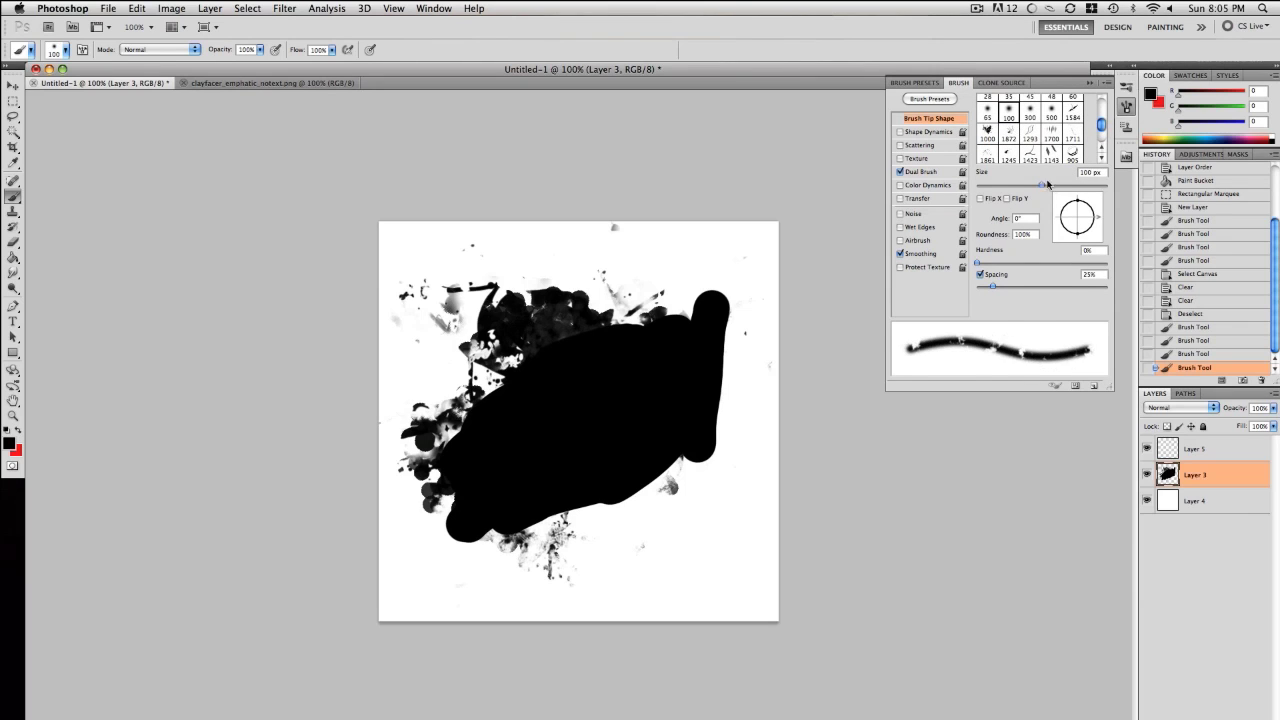
pyautogui.moveTo(1047, 184); pyautogui.dragTo(1058, 185)
# Paint soft black strokes over the lower-right and upper-right canvas
pyautogui.moveTo(697, 456)
pyautogui.mouseDown()
pyautogui.moveTo(727, 541)
pyautogui.moveTo(718, 567)
pyautogui.moveTo(651, 553)
pyautogui.moveTo(516, 580)
pyautogui.moveTo(402, 567)
pyautogui.moveTo(402, 545)
pyautogui.moveTo(428, 523)
pyautogui.moveTo(452, 554)
pyautogui.moveTo(530, 540)
pyautogui.moveTo(567, 491)
pyautogui.moveTo(581, 506)
pyautogui.moveTo(615, 502)
pyautogui.moveTo(655, 472)
pyautogui.moveTo(664, 436)
pyautogui.moveTo(714, 400)
pyautogui.mouseUp()
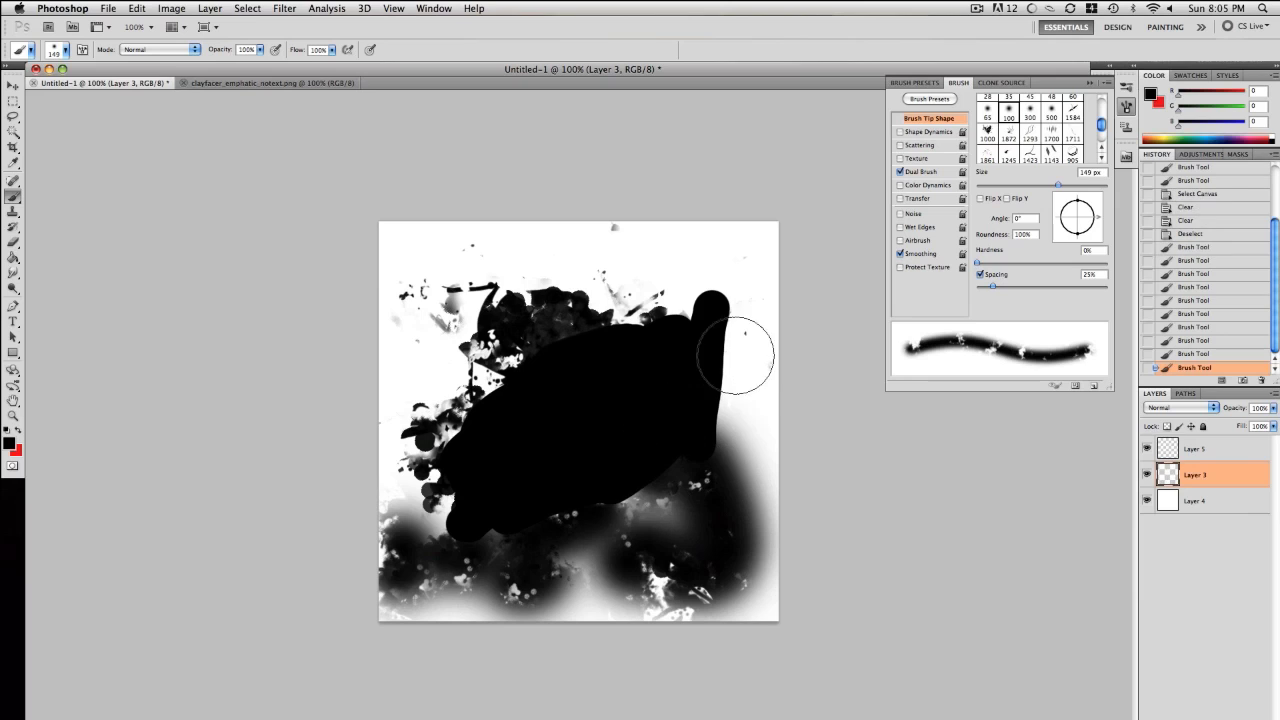
pyautogui.moveTo(735, 355)
pyautogui.mouseDown()
pyautogui.moveTo(716, 425)
pyautogui.moveTo(724, 300)
pyautogui.moveTo(701, 272)
pyautogui.moveTo(694, 308)
pyautogui.moveTo(652, 330)
pyautogui.moveTo(606, 314)
pyautogui.moveTo(617, 287)
pyautogui.moveTo(625, 304)
pyautogui.moveTo(690, 285)
pyautogui.mouseUp()
pyautogui.press('e')
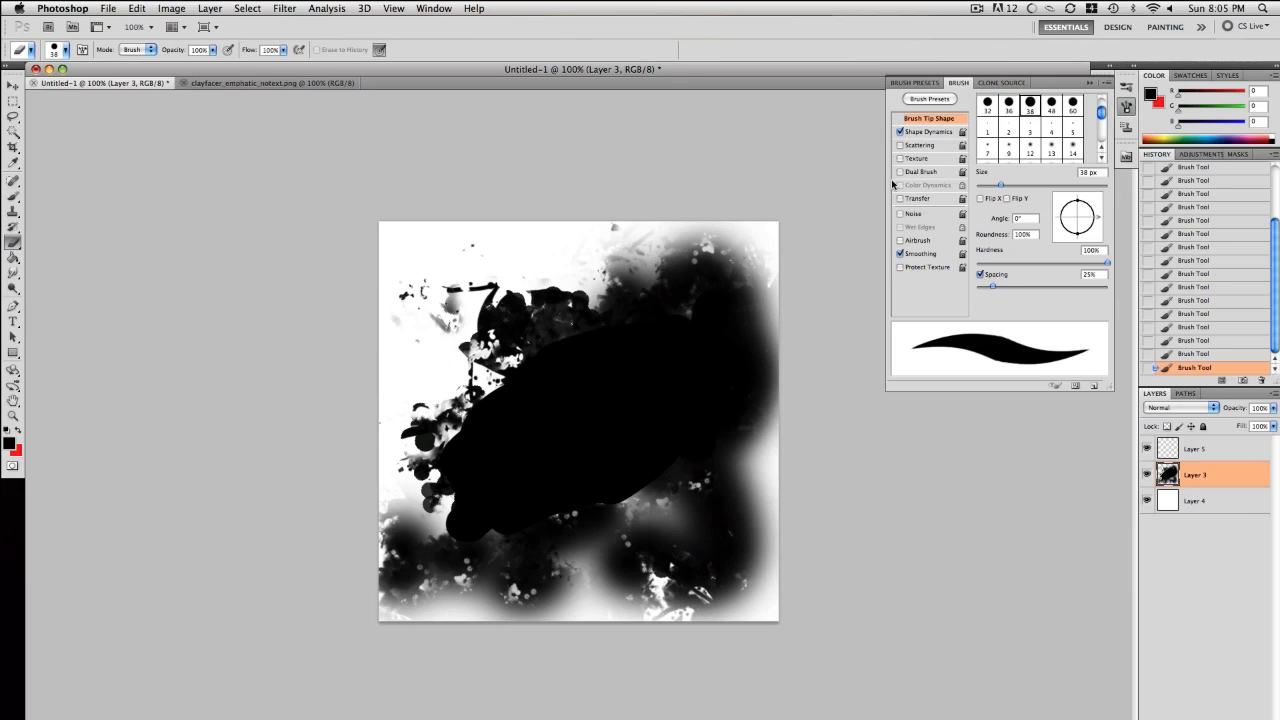
# Give the eraser a 610 splatter dual-brush texture and a soft 35 px tip enlarged to 68 px
pyautogui.click(931, 173)
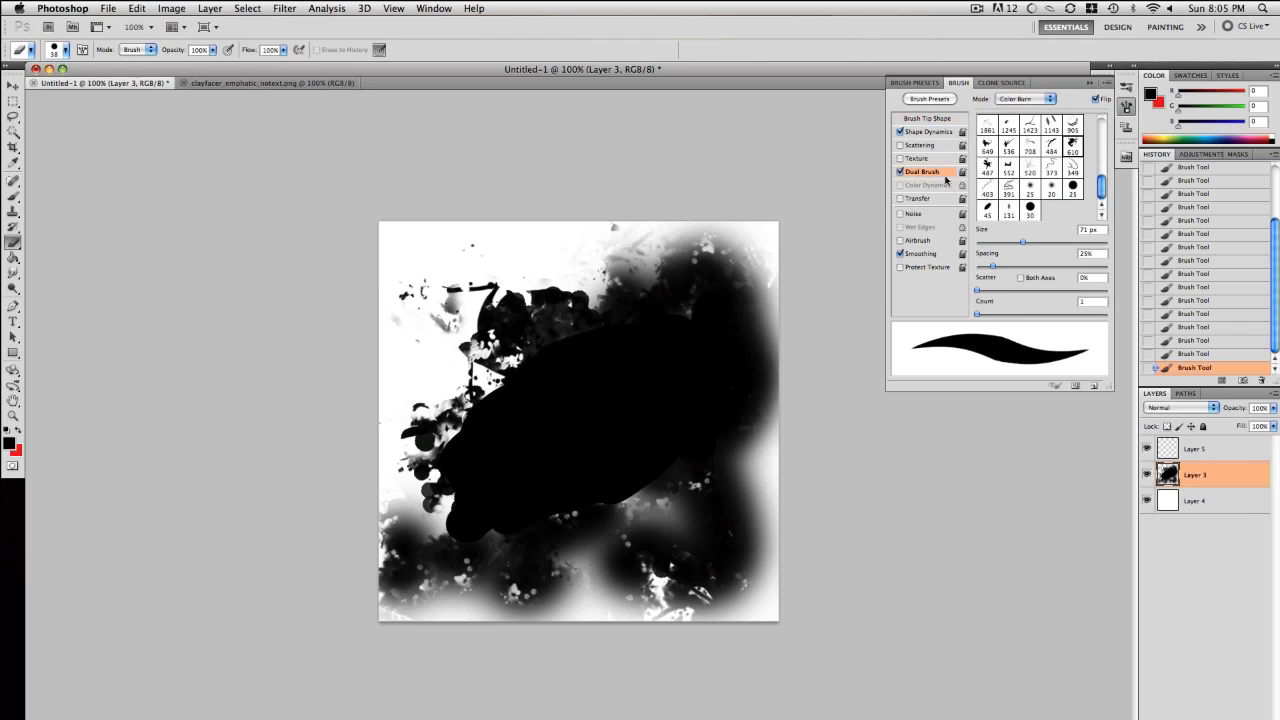
pyautogui.click(1072, 147)
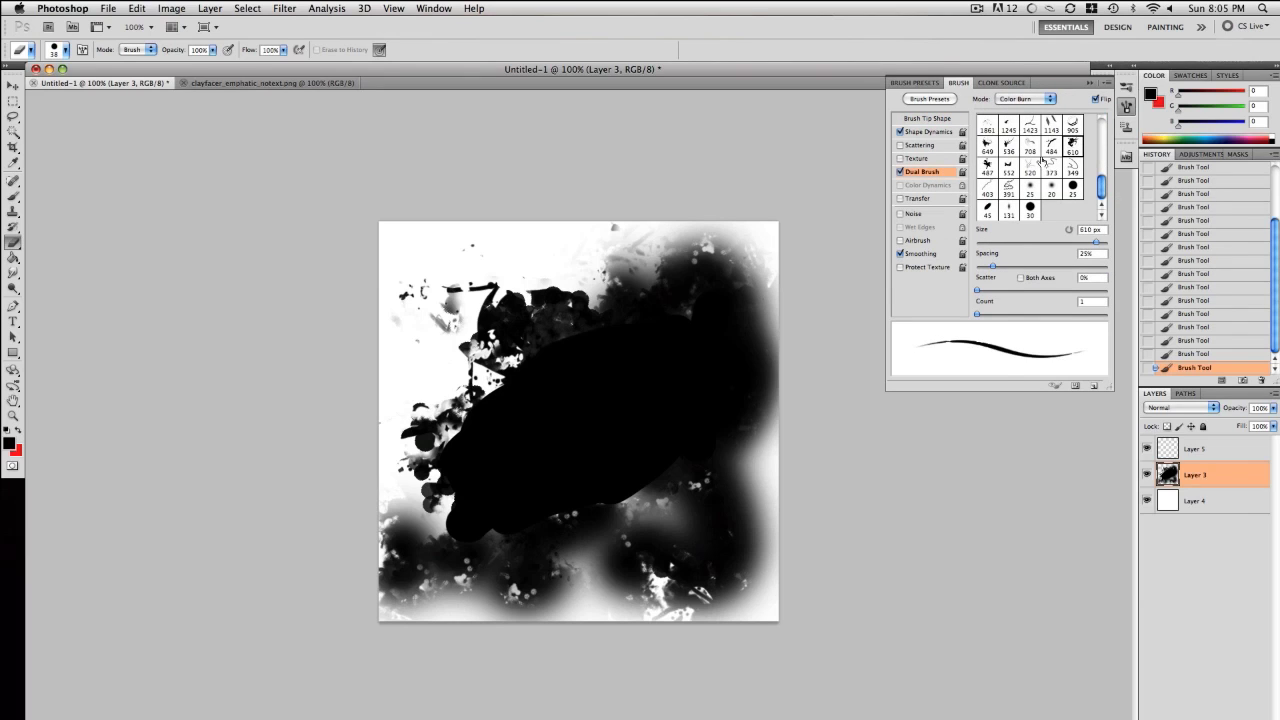
pyautogui.click(924, 119)
pyautogui.scroll(-3, 1070, 150)
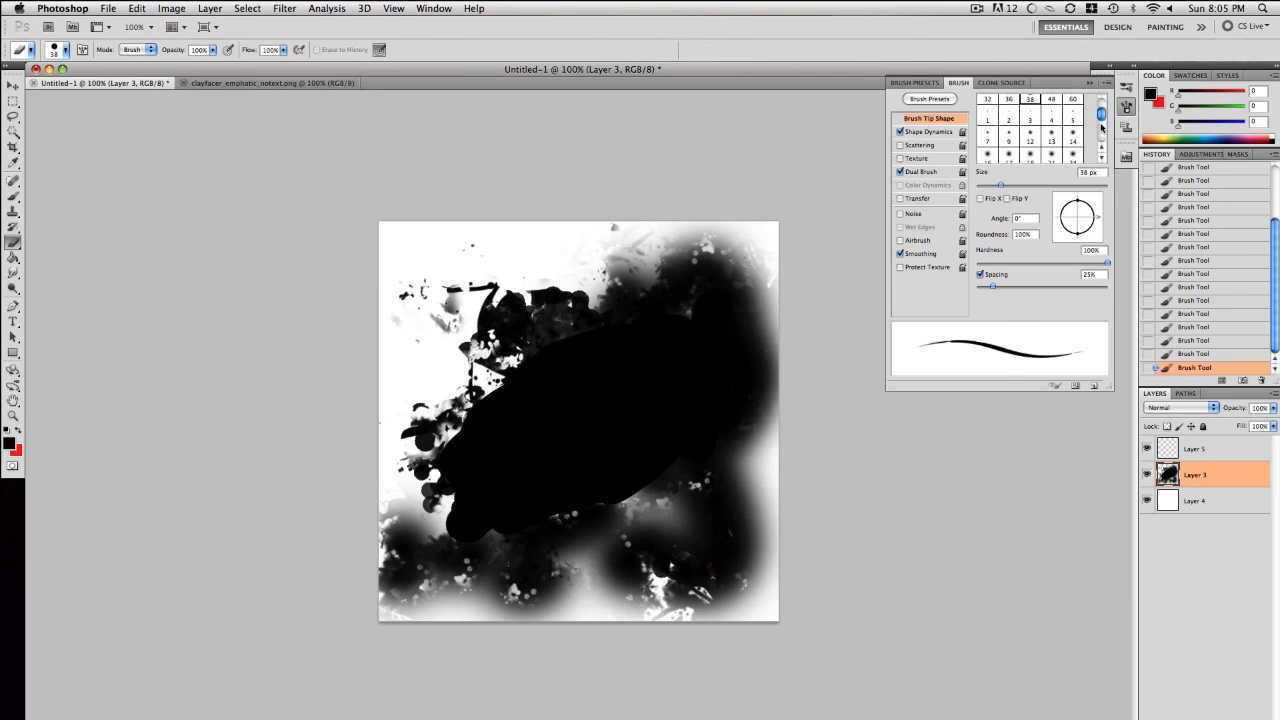
pyautogui.click(1009, 112)
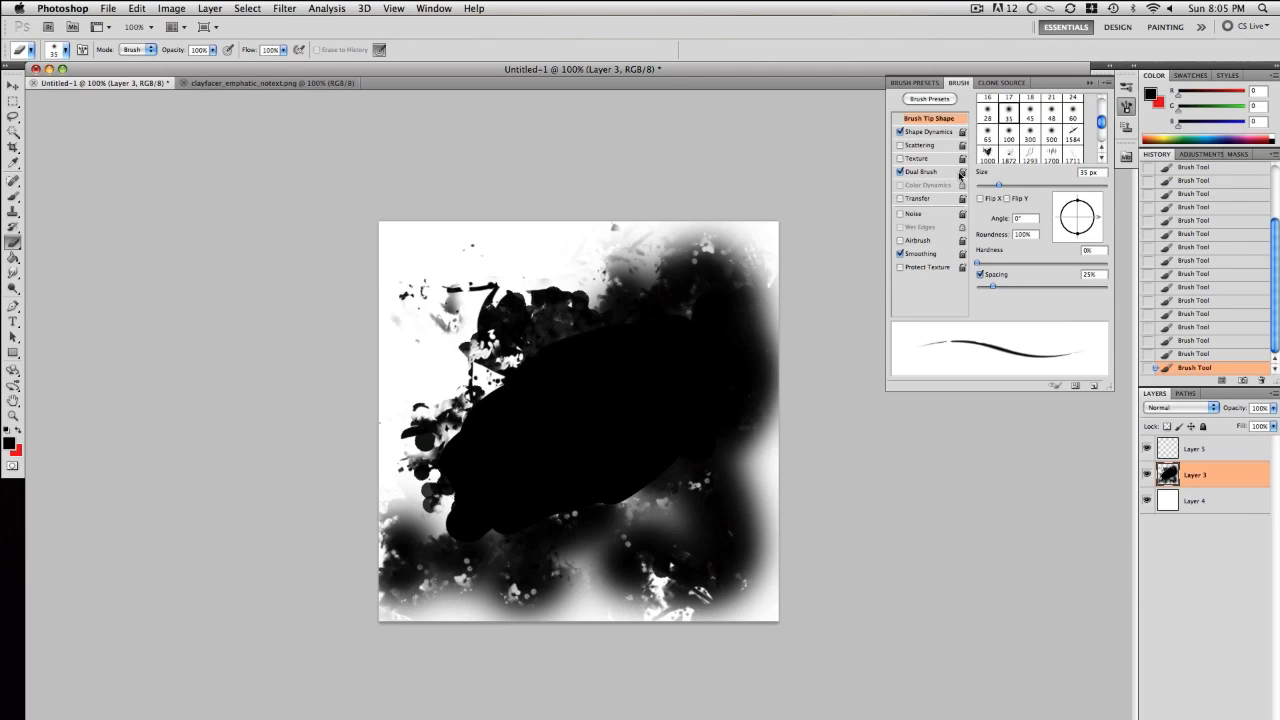
pyautogui.moveTo(998, 185); pyautogui.dragTo(1019, 184)
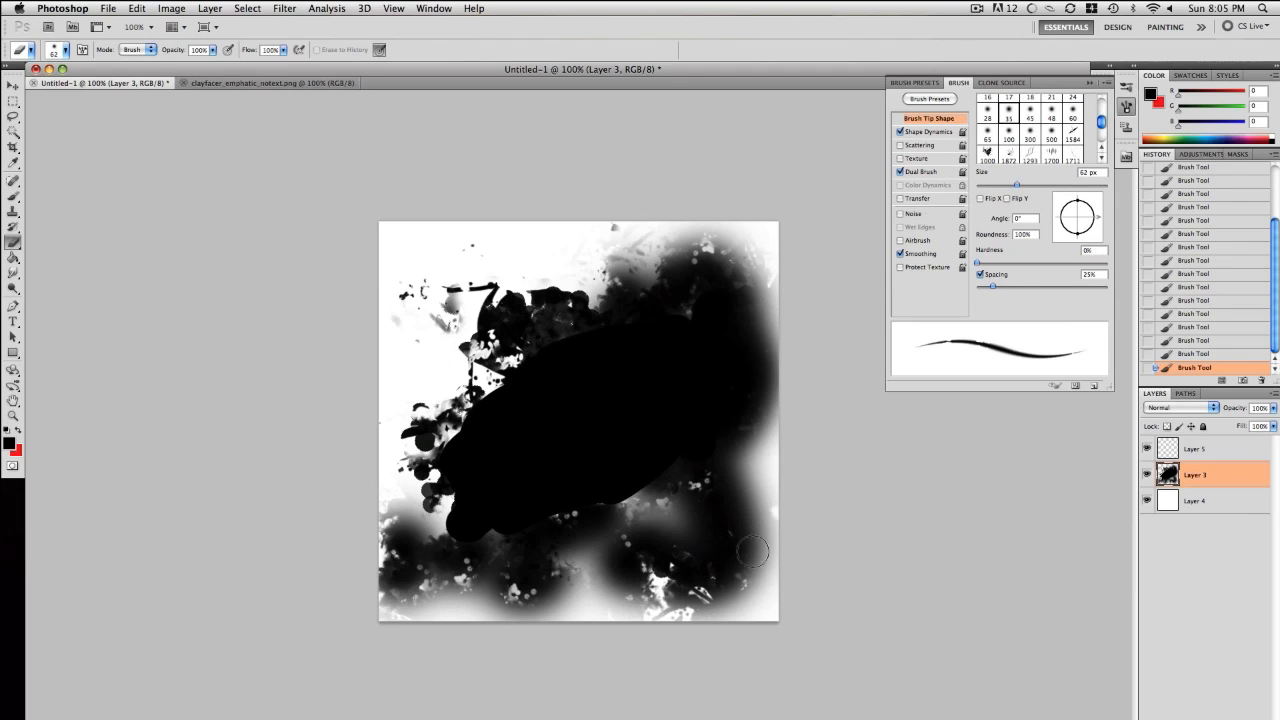
# Erase dark patches at the lower right and middle with a 129 px eraser, lightening the top streaks
pyautogui.moveTo(753, 551)
pyautogui.mouseDown()
pyautogui.moveTo(729, 625)
pyautogui.moveTo(794, 549)
pyautogui.moveTo(730, 600)
pyautogui.moveTo(656, 617)
pyautogui.moveTo(705, 573)
pyautogui.moveTo(689, 584)
pyautogui.moveTo(701, 574)
pyautogui.moveTo(697, 613)
pyautogui.moveTo(639, 621)
pyautogui.moveTo(668, 581)
pyautogui.moveTo(747, 555)
pyautogui.moveTo(690, 555)
pyautogui.moveTo(669, 568)
pyautogui.moveTo(740, 568)
pyautogui.moveTo(741, 585)
pyautogui.moveTo(672, 595)
pyautogui.mouseUp()
pyautogui.moveTo(738, 562)
pyautogui.mouseDown()
pyautogui.moveTo(737, 531)
pyautogui.moveTo(707, 524)
pyautogui.mouseUp()
pyautogui.moveTo(1035, 187); pyautogui.dragTo(1051, 186)
pyautogui.moveTo(724, 508)
pyautogui.mouseDown()
pyautogui.moveTo(658, 541)
pyautogui.moveTo(662, 555)
pyautogui.moveTo(651, 504)
pyautogui.moveTo(631, 567)
pyautogui.moveTo(562, 581)
pyautogui.moveTo(597, 590)
pyautogui.moveTo(633, 560)
pyautogui.moveTo(591, 618)
pyautogui.moveTo(552, 609)
pyautogui.moveTo(600, 603)
pyautogui.moveTo(614, 580)
pyautogui.moveTo(624, 591)
pyautogui.moveTo(592, 577)
pyautogui.moveTo(515, 600)
pyautogui.moveTo(480, 592)
pyautogui.moveTo(548, 576)
pyautogui.moveTo(492, 611)
pyautogui.moveTo(420, 587)
pyautogui.moveTo(422, 544)
pyautogui.moveTo(396, 576)
pyautogui.moveTo(384, 519)
pyautogui.moveTo(452, 587)
pyautogui.moveTo(401, 631)
pyautogui.moveTo(397, 554)
pyautogui.mouseUp()
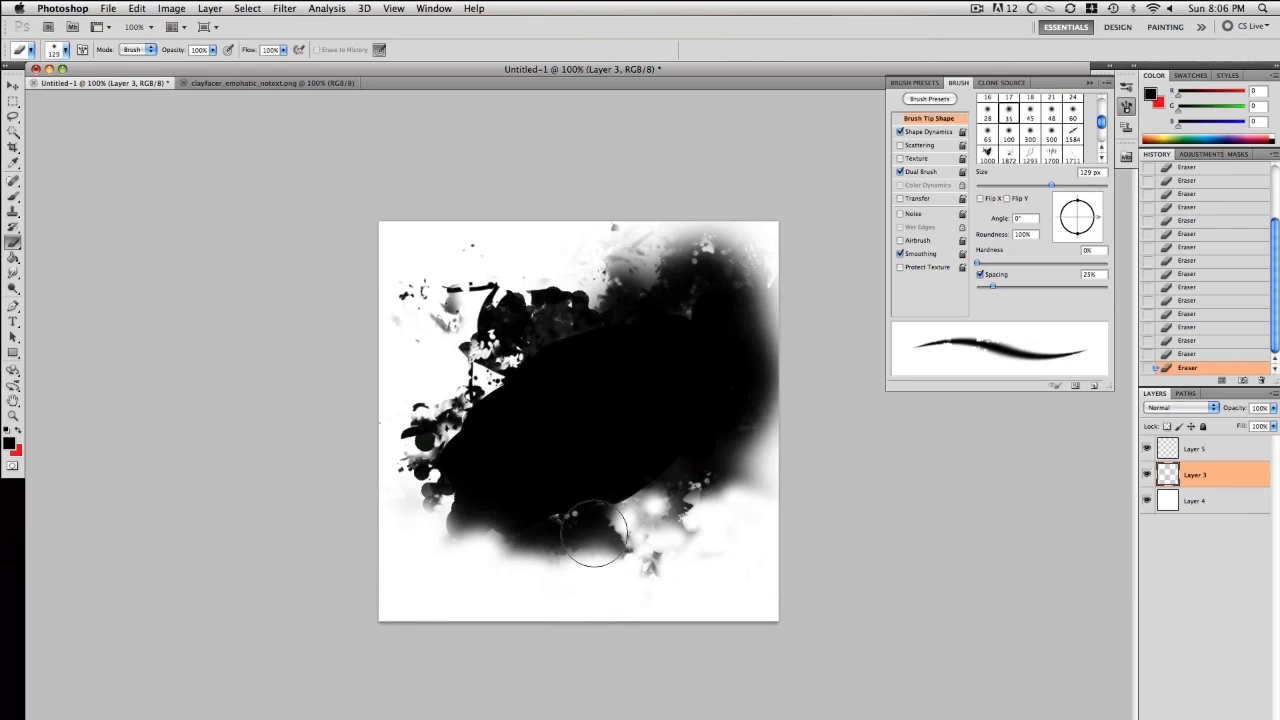
pyautogui.moveTo(586, 537)
pyautogui.mouseDown()
pyautogui.moveTo(556, 519)
pyautogui.moveTo(570, 504)
pyautogui.moveTo(512, 525)
pyautogui.moveTo(516, 498)
pyautogui.moveTo(552, 486)
pyautogui.moveTo(572, 486)
pyautogui.moveTo(538, 505)
pyautogui.moveTo(505, 561)
pyautogui.moveTo(471, 539)
pyautogui.moveTo(497, 511)
pyautogui.moveTo(477, 506)
pyautogui.moveTo(480, 477)
pyautogui.moveTo(440, 532)
pyautogui.moveTo(470, 483)
pyautogui.moveTo(459, 455)
pyautogui.moveTo(430, 472)
pyautogui.moveTo(418, 464)
pyautogui.moveTo(428, 439)
pyautogui.moveTo(423, 448)
pyautogui.moveTo(417, 470)
pyautogui.moveTo(431, 486)
pyautogui.moveTo(668, 511)
pyautogui.moveTo(609, 566)
pyautogui.moveTo(602, 551)
pyautogui.moveTo(618, 546)
pyautogui.moveTo(551, 564)
pyautogui.moveTo(514, 530)
pyautogui.moveTo(525, 500)
pyautogui.moveTo(423, 503)
pyautogui.moveTo(451, 385)
pyautogui.moveTo(487, 324)
pyautogui.moveTo(482, 344)
pyautogui.moveTo(704, 250)
pyautogui.moveTo(756, 242)
pyautogui.moveTo(789, 337)
pyautogui.moveTo(767, 479)
pyautogui.moveTo(750, 416)
pyautogui.moveTo(764, 378)
pyautogui.moveTo(715, 386)
pyautogui.moveTo(741, 337)
pyautogui.moveTo(730, 292)
pyautogui.moveTo(719, 306)
pyautogui.moveTo(687, 264)
pyautogui.moveTo(682, 279)
pyautogui.moveTo(724, 274)
pyautogui.moveTo(754, 314)
pyautogui.moveTo(744, 352)
pyautogui.mouseUp()
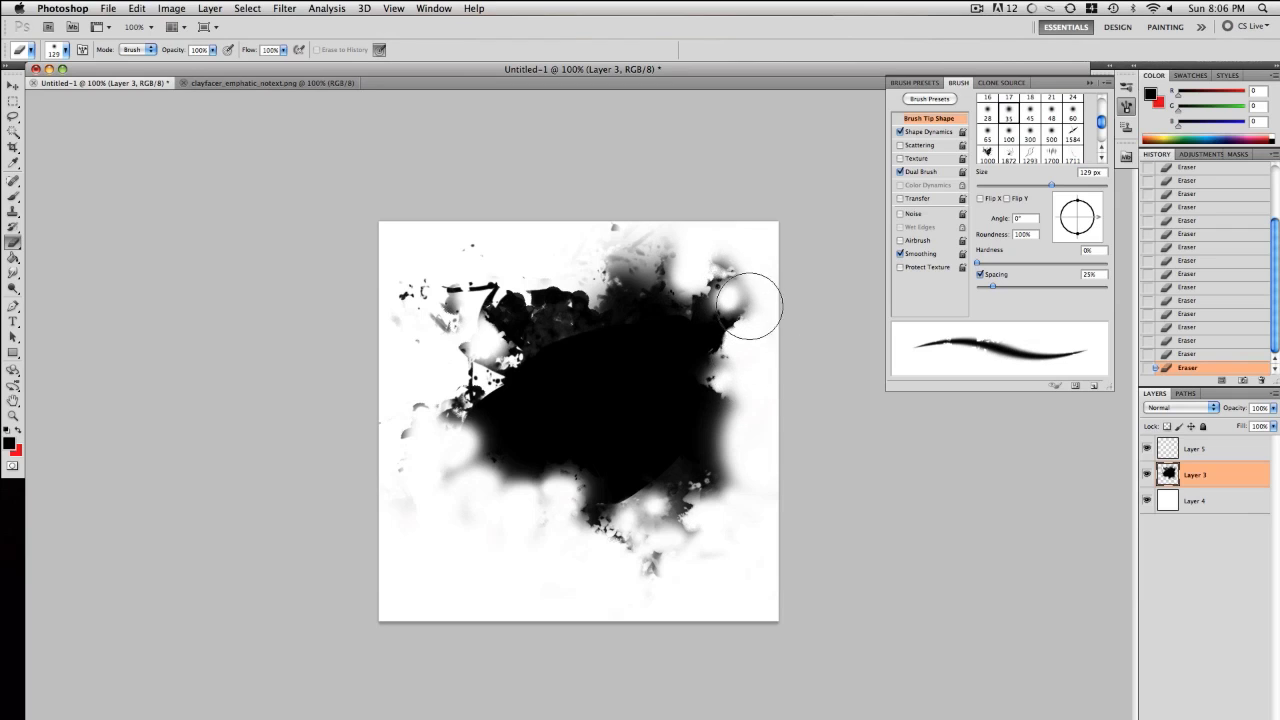
pyautogui.moveTo(517, 483)
pyautogui.mouseDown()
pyautogui.moveTo(415, 469)
pyautogui.moveTo(400, 419)
pyautogui.moveTo(396, 462)
pyautogui.moveTo(410, 482)
pyautogui.moveTo(523, 520)
pyautogui.moveTo(520, 550)
pyautogui.moveTo(550, 586)
pyautogui.moveTo(633, 602)
pyautogui.moveTo(685, 588)
pyautogui.moveTo(749, 514)
pyautogui.mouseUp()
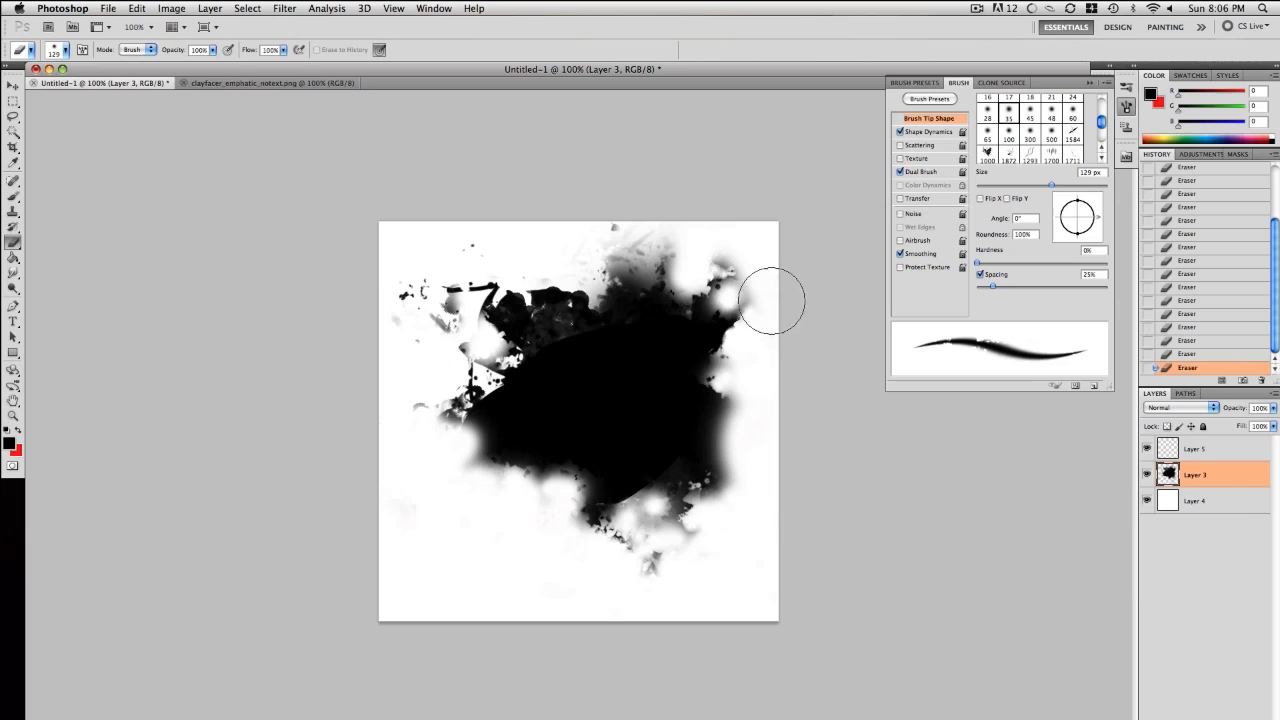
pyautogui.moveTo(664, 215)
pyautogui.mouseDown()
pyautogui.moveTo(598, 234)
pyautogui.moveTo(638, 201)
pyautogui.moveTo(605, 220)
pyautogui.moveTo(673, 200)
pyautogui.moveTo(646, 195)
pyautogui.moveTo(680, 212)
pyautogui.moveTo(647, 242)
pyautogui.mouseUp()
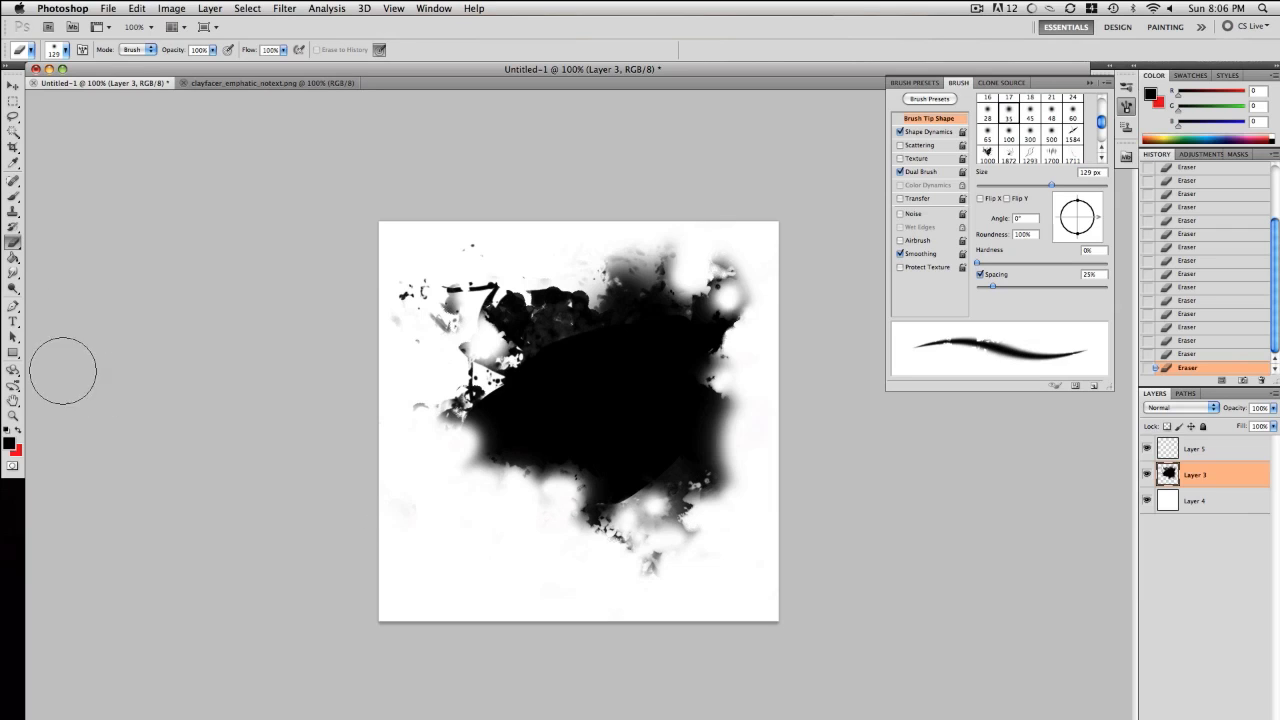
pyautogui.click(13, 197)
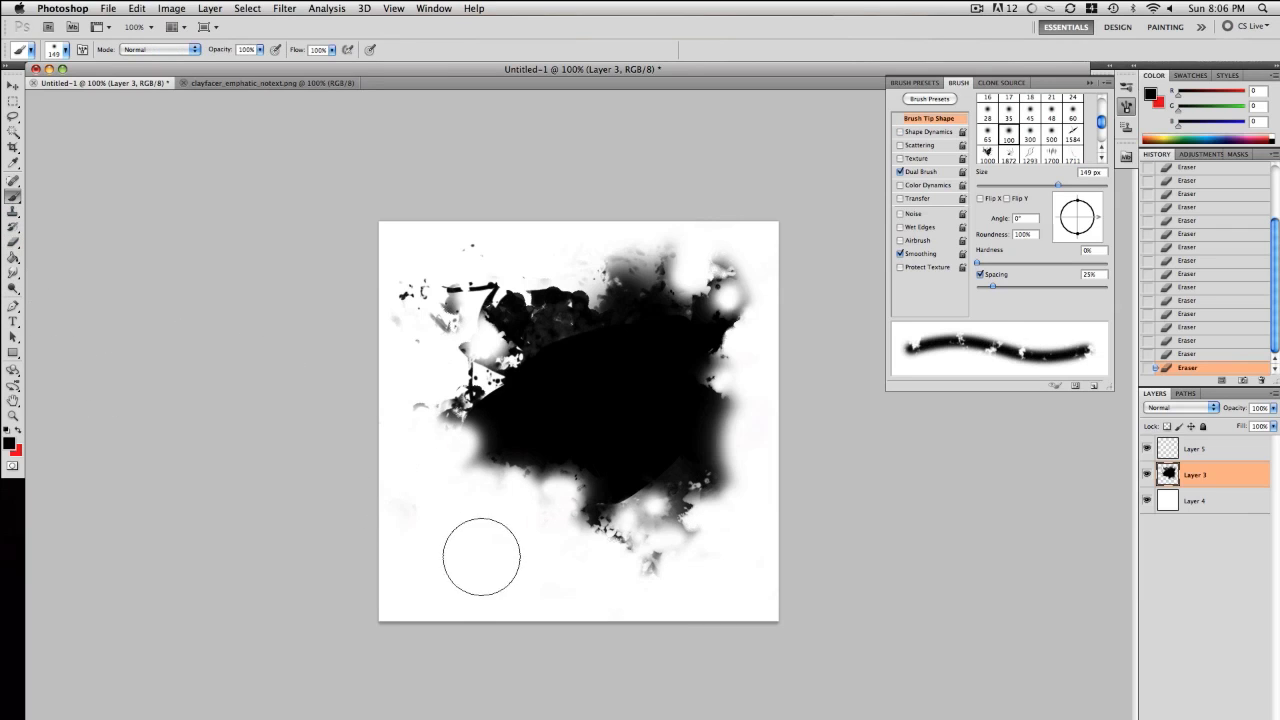
# Paint a dark dab at lower left, delete a rectangular strip from its bottom, then erase the dab
pyautogui.moveTo(451, 557); pyautogui.dragTo(472, 553)
pyautogui.click(13, 101)
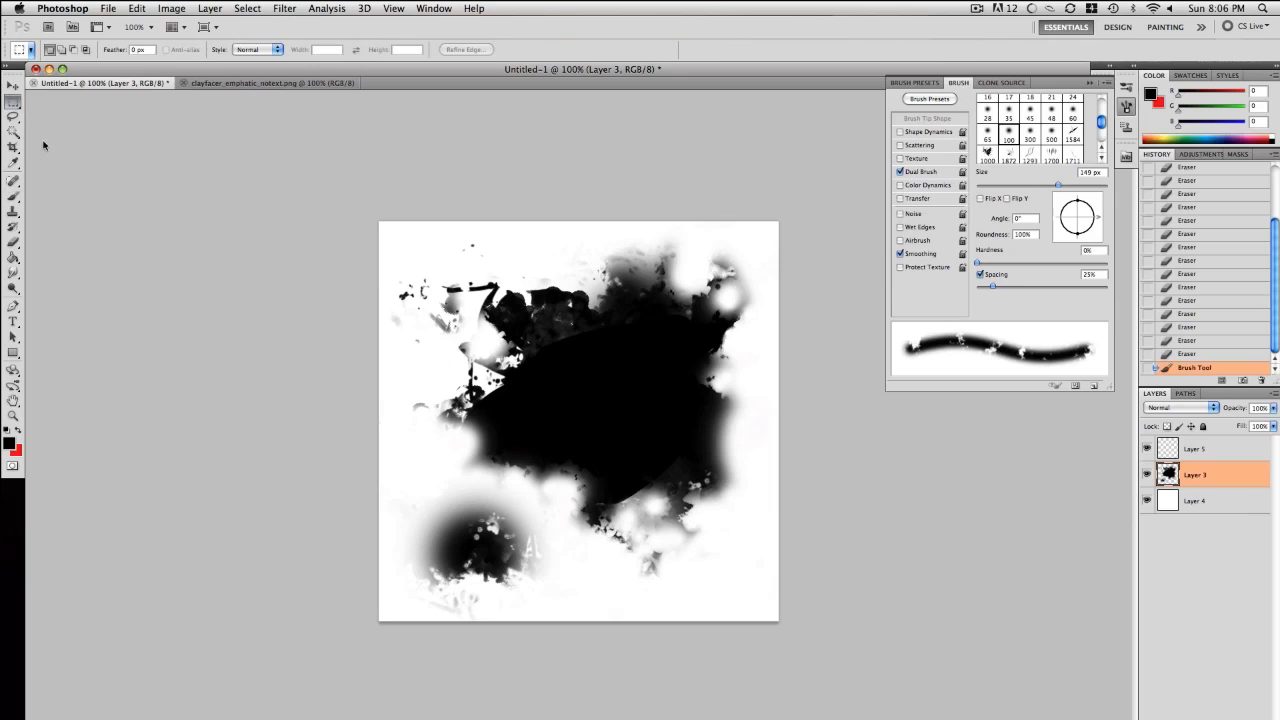
pyautogui.moveTo(567, 637); pyautogui.dragTo(379, 573)
pyautogui.press('Delete')
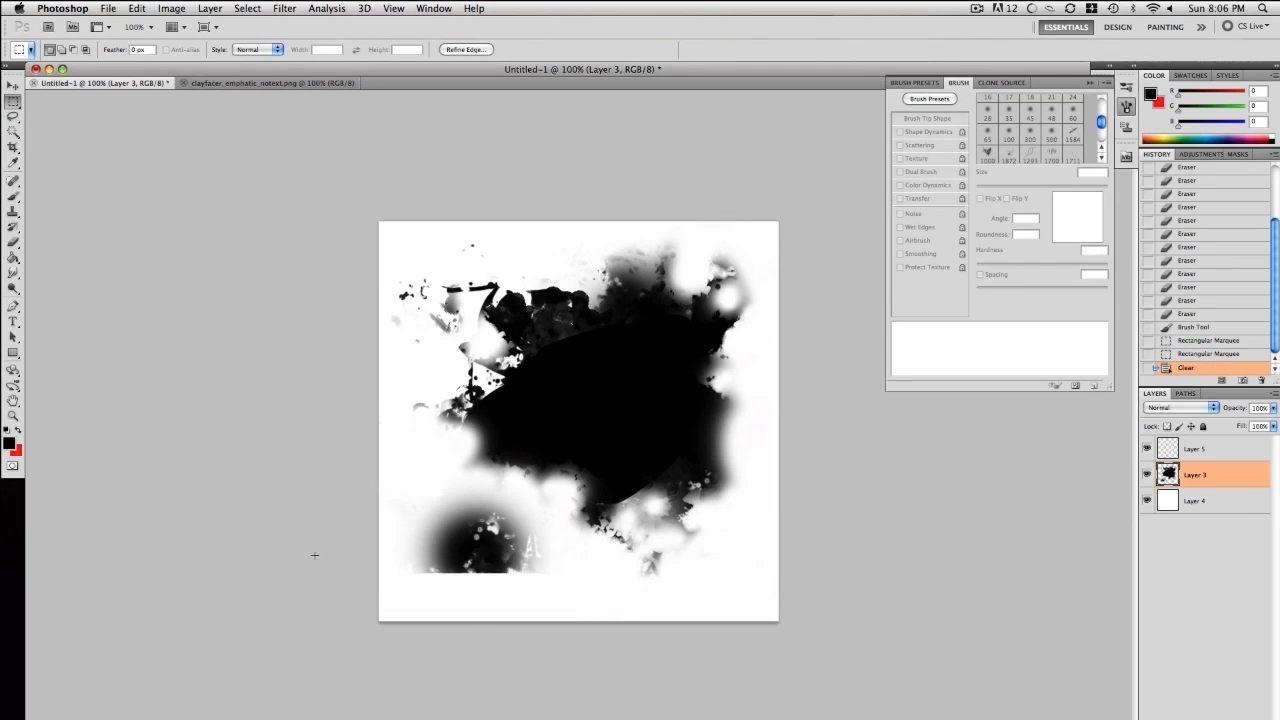
pyautogui.click(521, 569)
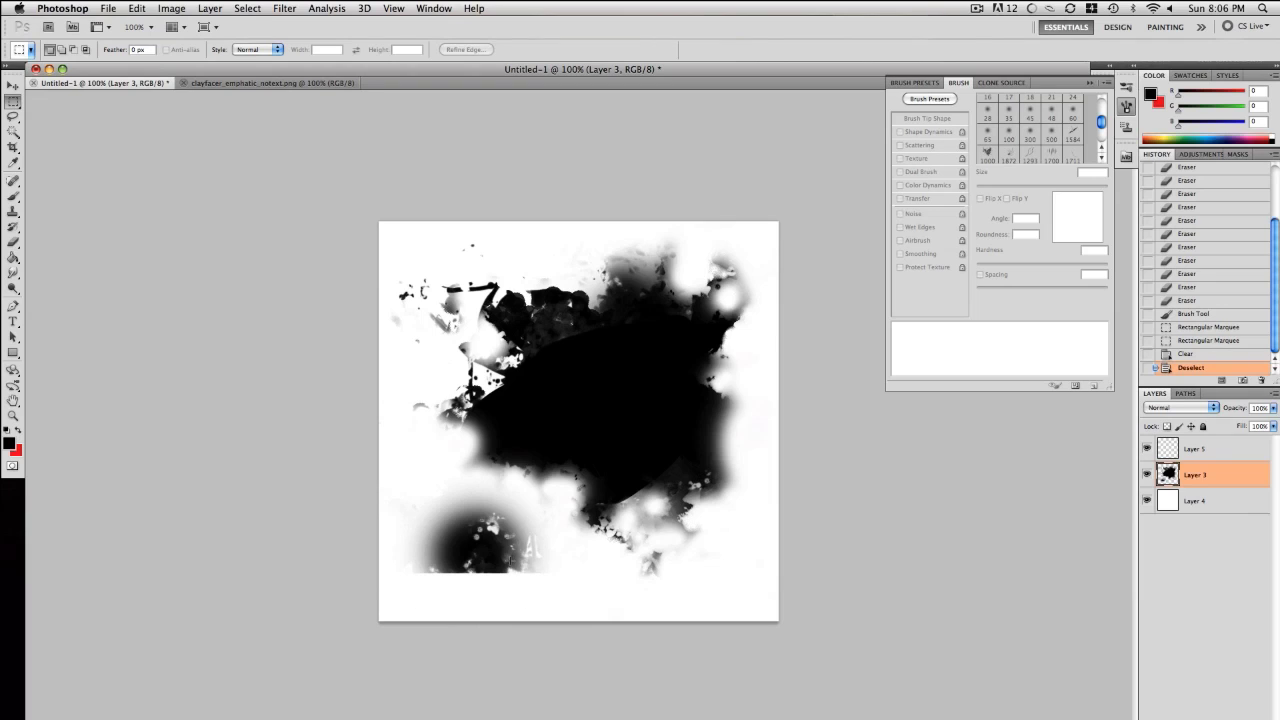
pyautogui.click(13, 241)
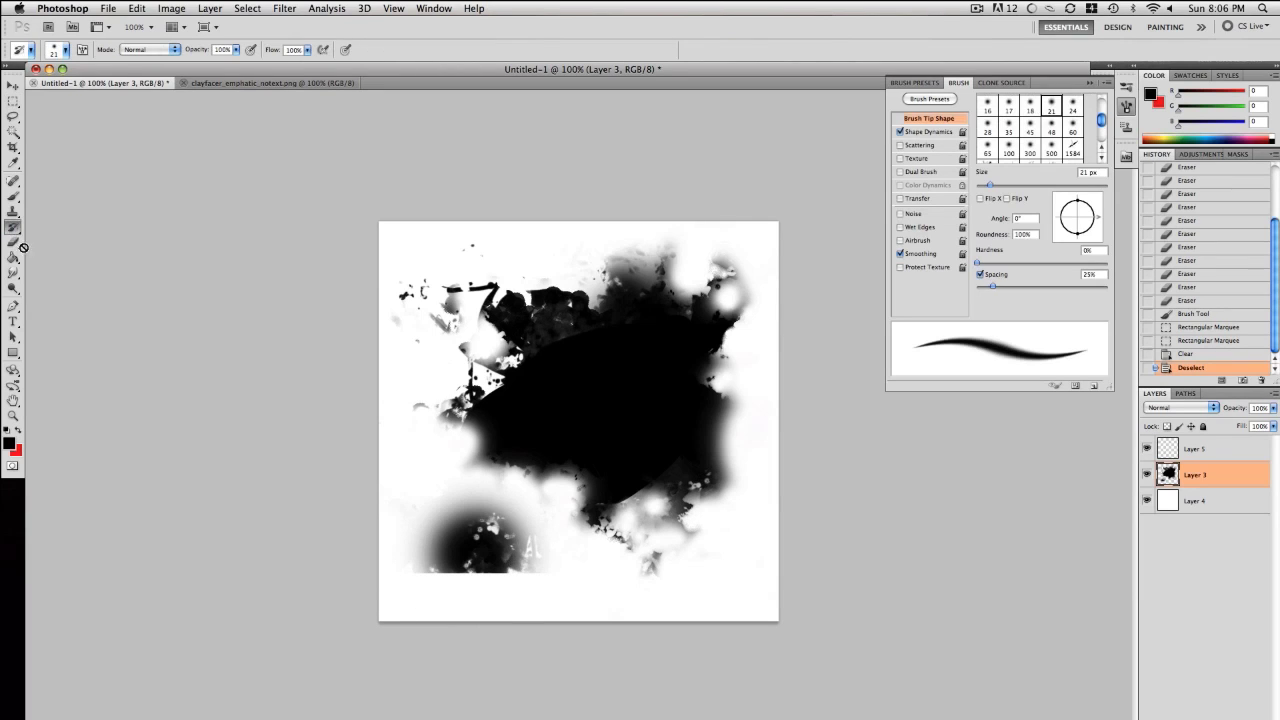
pyautogui.moveTo(492, 590)
pyautogui.mouseDown()
pyautogui.moveTo(405, 558)
pyautogui.moveTo(475, 554)
pyautogui.moveTo(544, 573)
pyautogui.moveTo(492, 562)
pyautogui.moveTo(426, 518)
pyautogui.moveTo(506, 527)
pyautogui.moveTo(435, 519)
pyautogui.moveTo(396, 500)
pyautogui.moveTo(394, 483)
pyautogui.moveTo(397, 511)
pyautogui.moveTo(427, 535)
pyautogui.moveTo(519, 570)
pyautogui.moveTo(532, 553)
pyautogui.moveTo(532, 575)
pyautogui.moveTo(614, 605)
pyautogui.mouseUp()
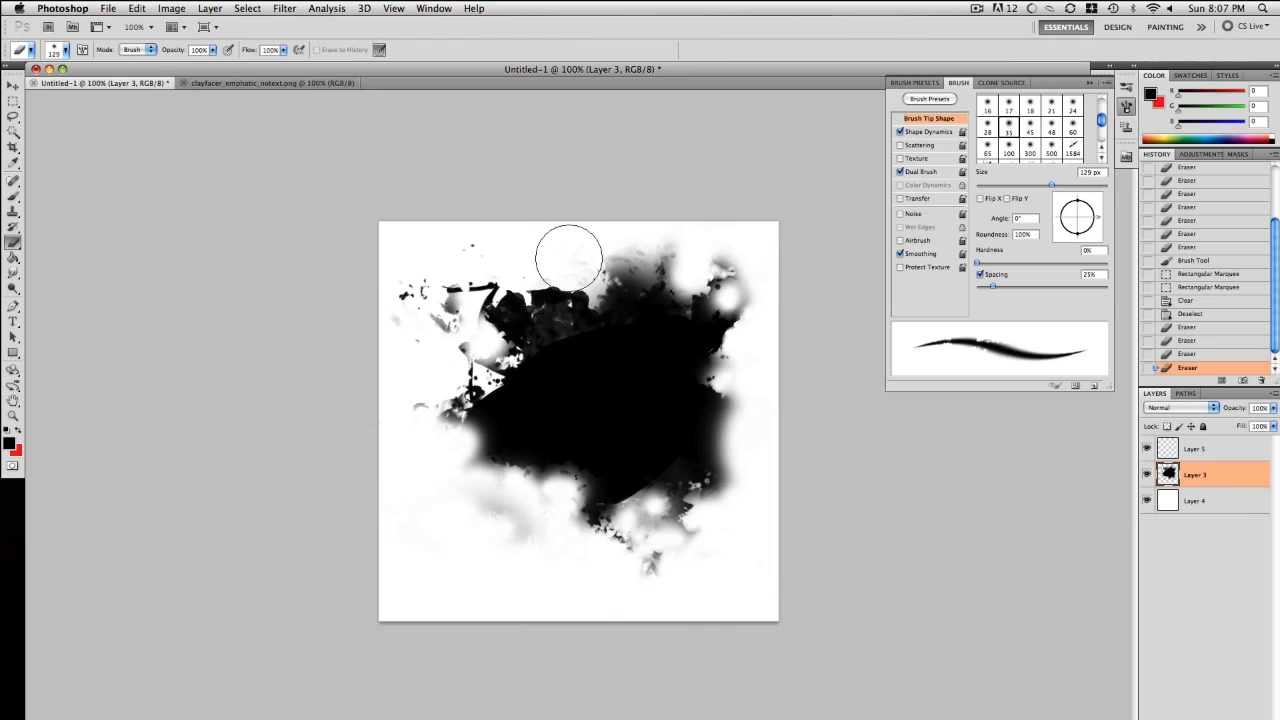
# Erase light patches into the splatter's upper area, top-right corner and left side
pyautogui.click(571, 321)
pyautogui.moveTo(571, 321)
pyautogui.mouseDown()
pyautogui.moveTo(520, 344)
pyautogui.moveTo(518, 295)
pyautogui.moveTo(501, 305)
pyautogui.moveTo(524, 315)
pyautogui.moveTo(550, 299)
pyautogui.moveTo(575, 318)
pyautogui.mouseUp()
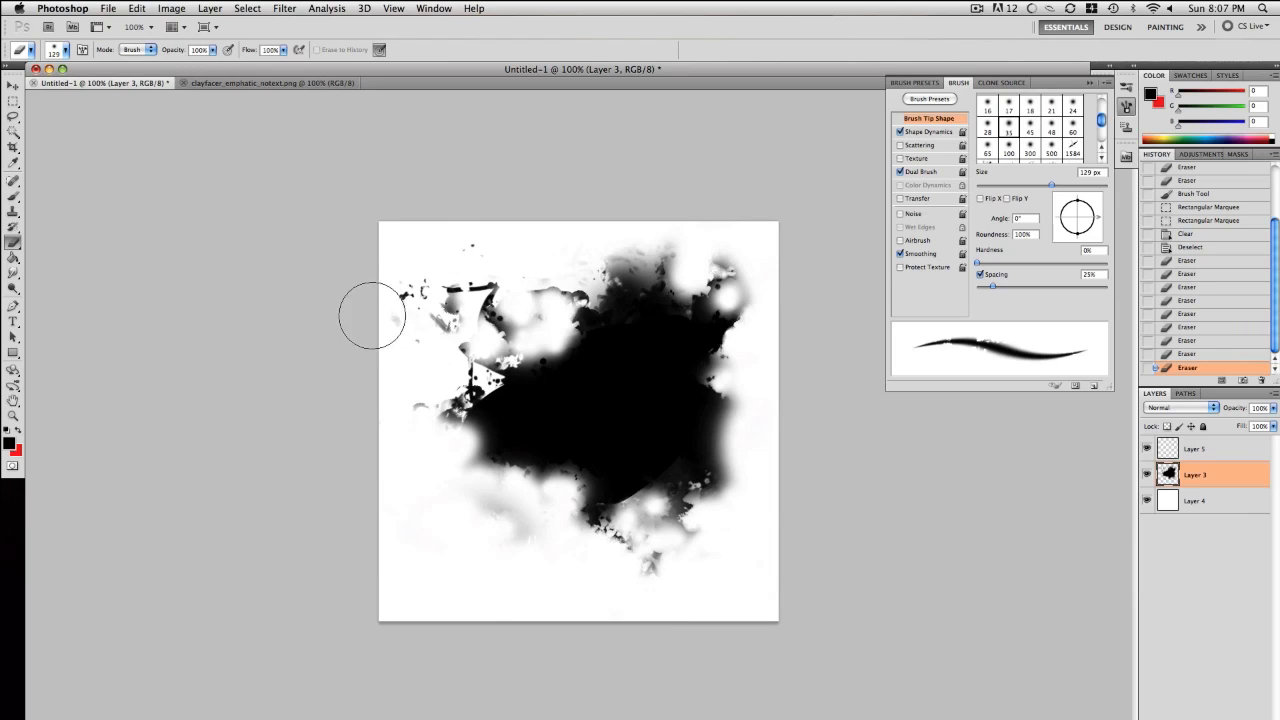
pyautogui.click(407, 292)
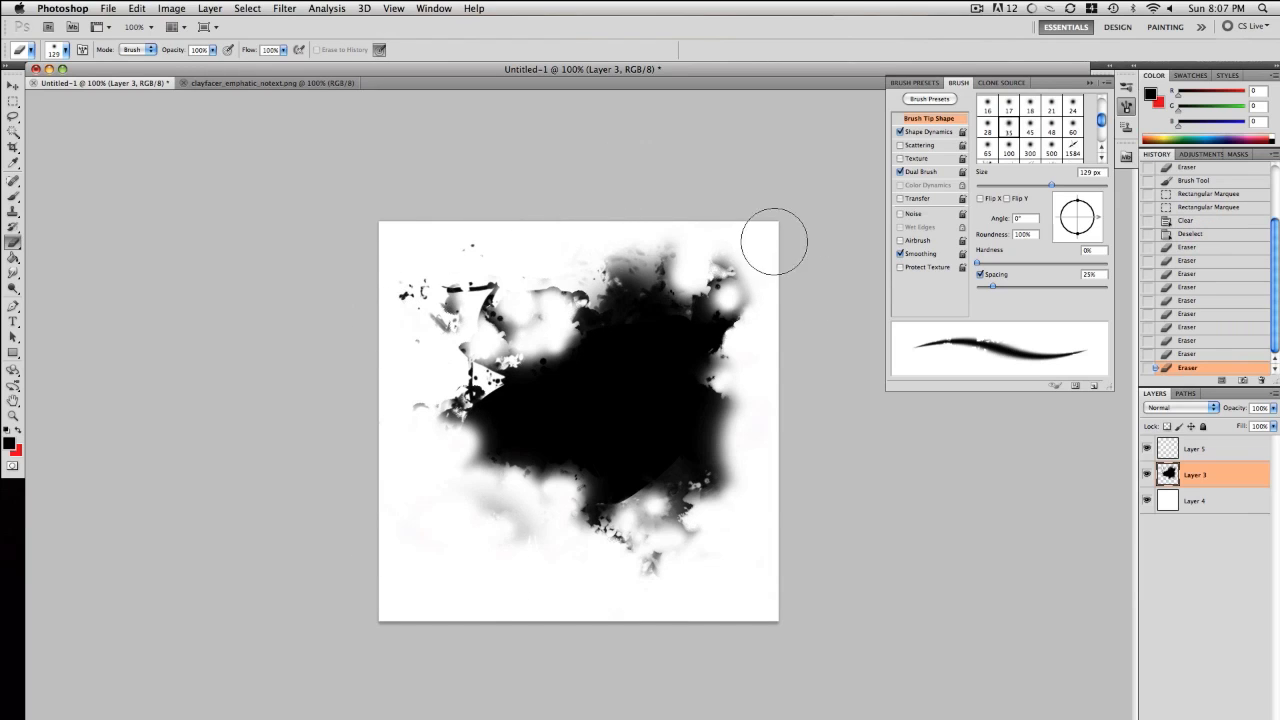
pyautogui.click(724, 267)
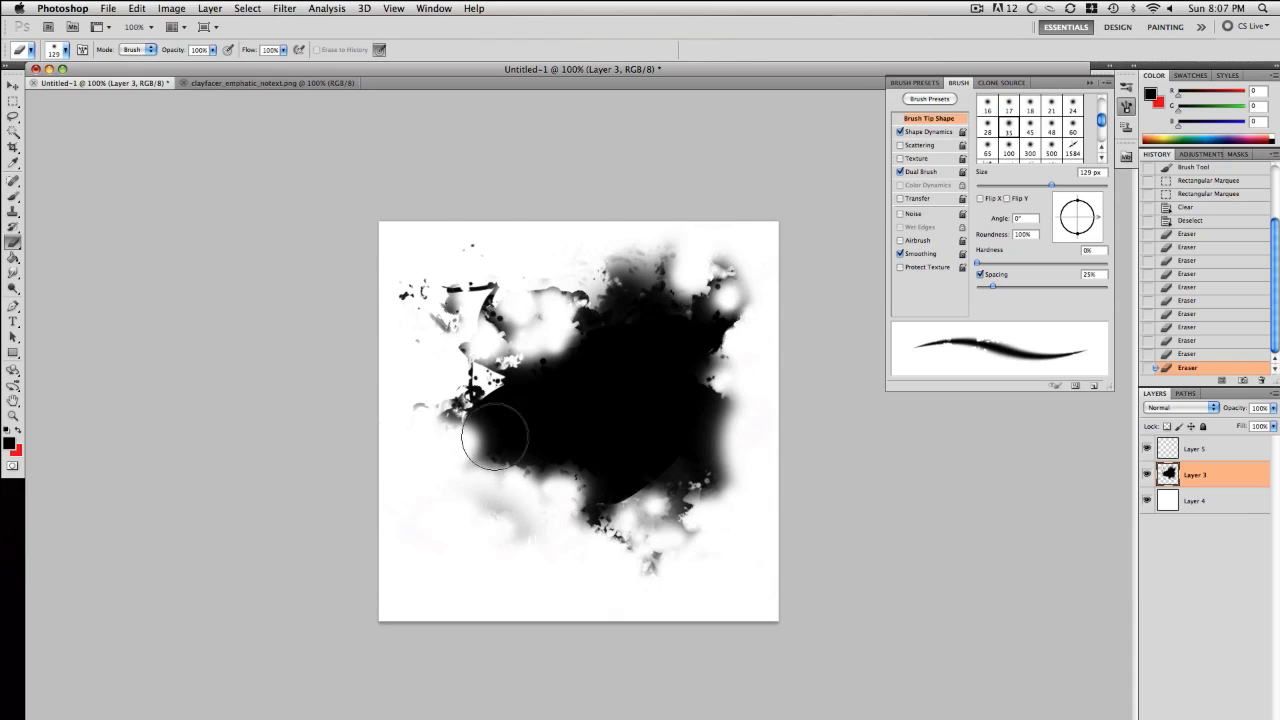
pyautogui.click(486, 368)
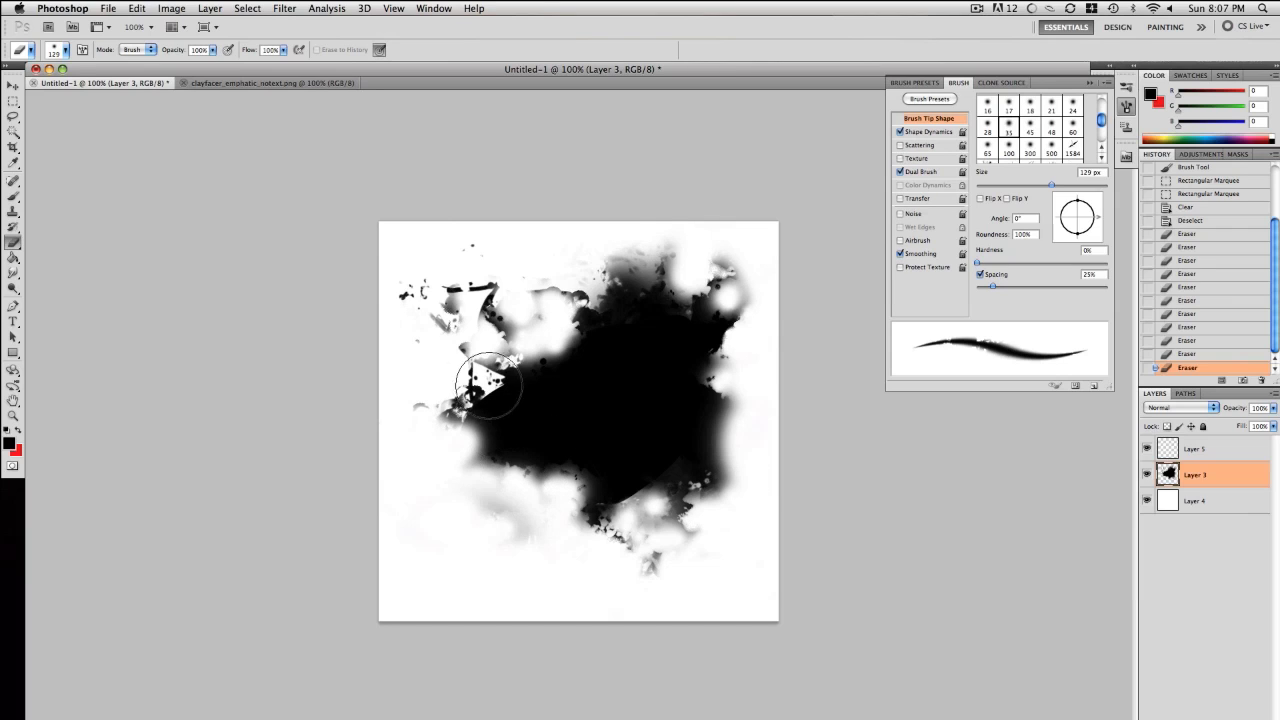
pyautogui.click(478, 386)
pyautogui.click(492, 395)
pyautogui.click(455, 300)
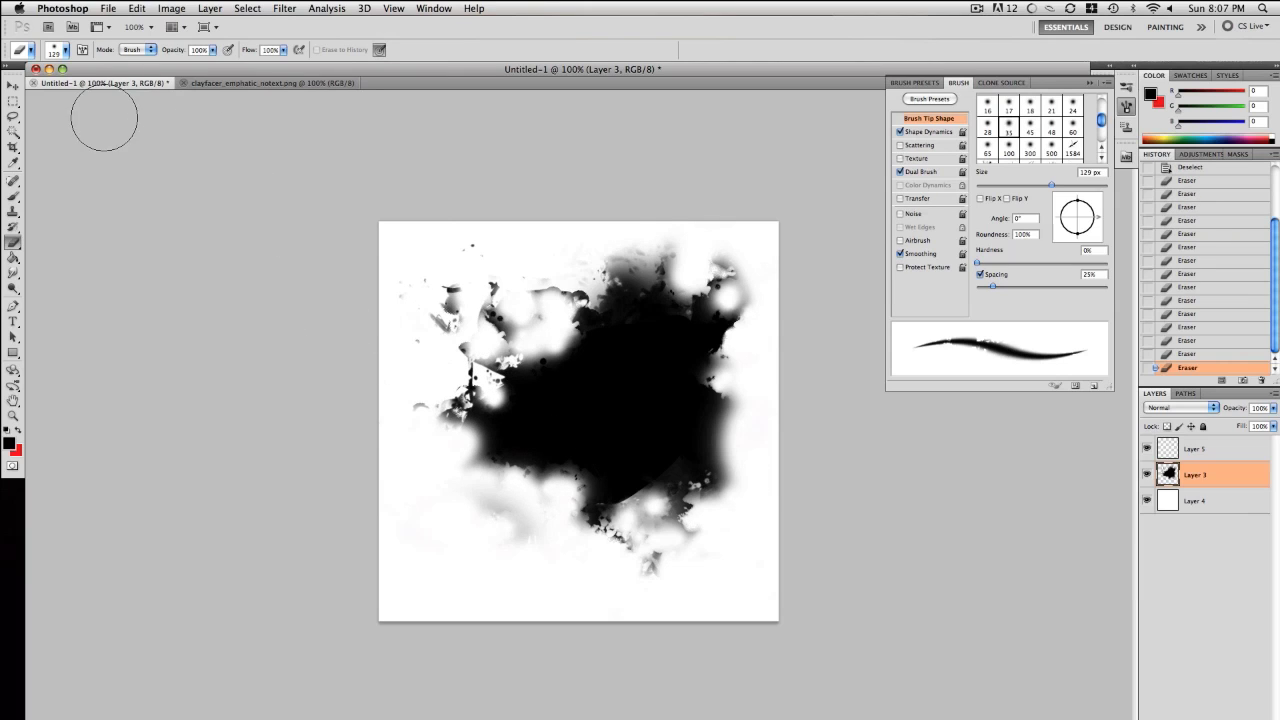
# Define the whole canvas as a brush preset named 'Tutorial 1', then deselect
pyautogui.click(12, 103)
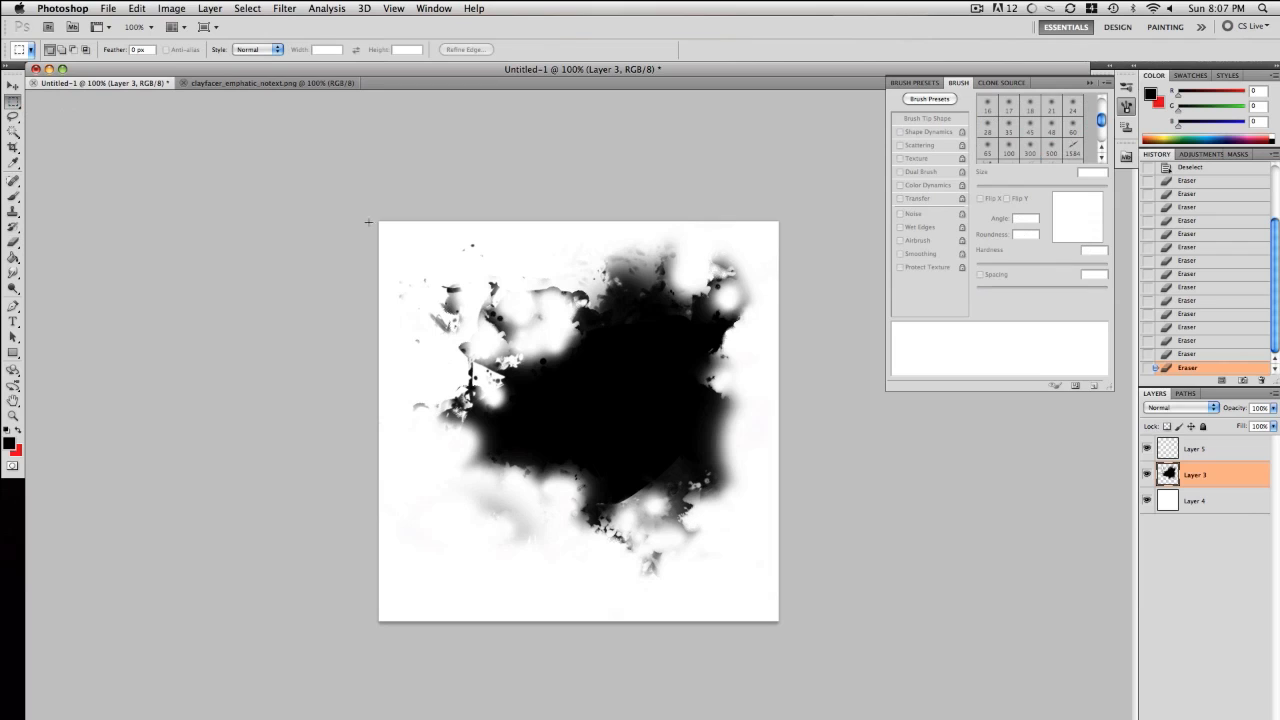
pyautogui.moveTo(759, 563); pyautogui.dragTo(817, 605)
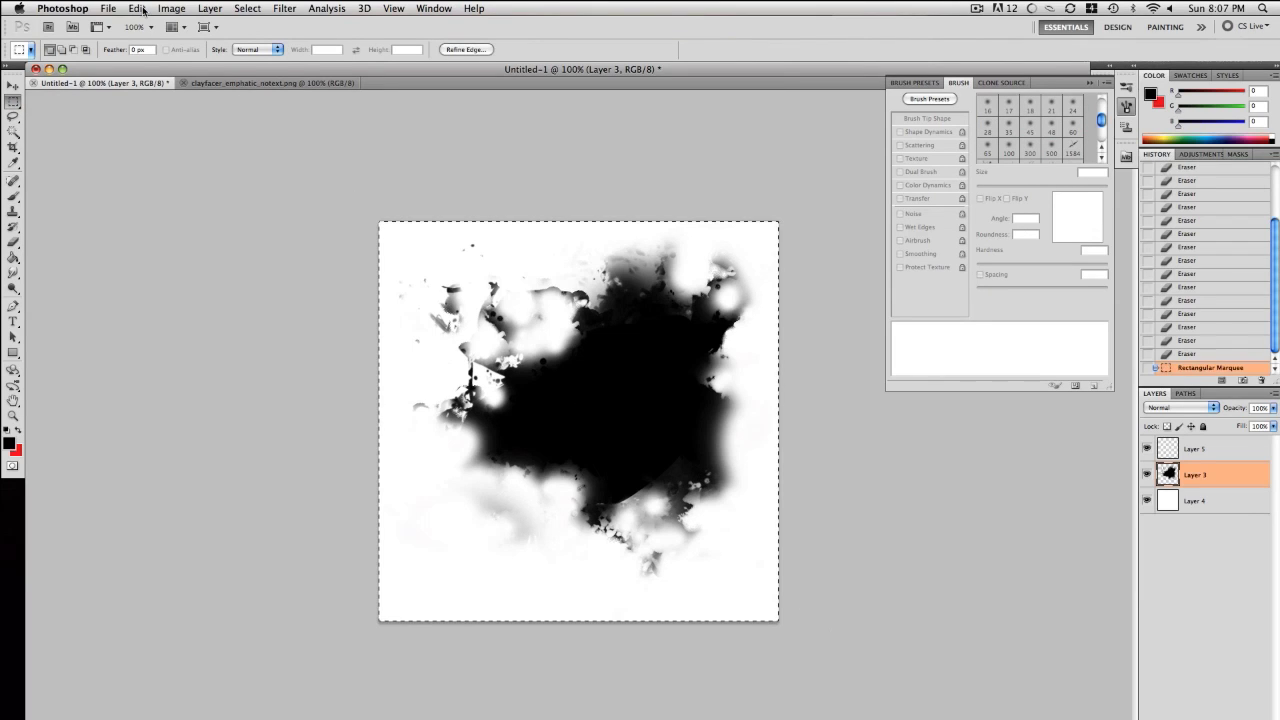
pyautogui.click(137, 8)
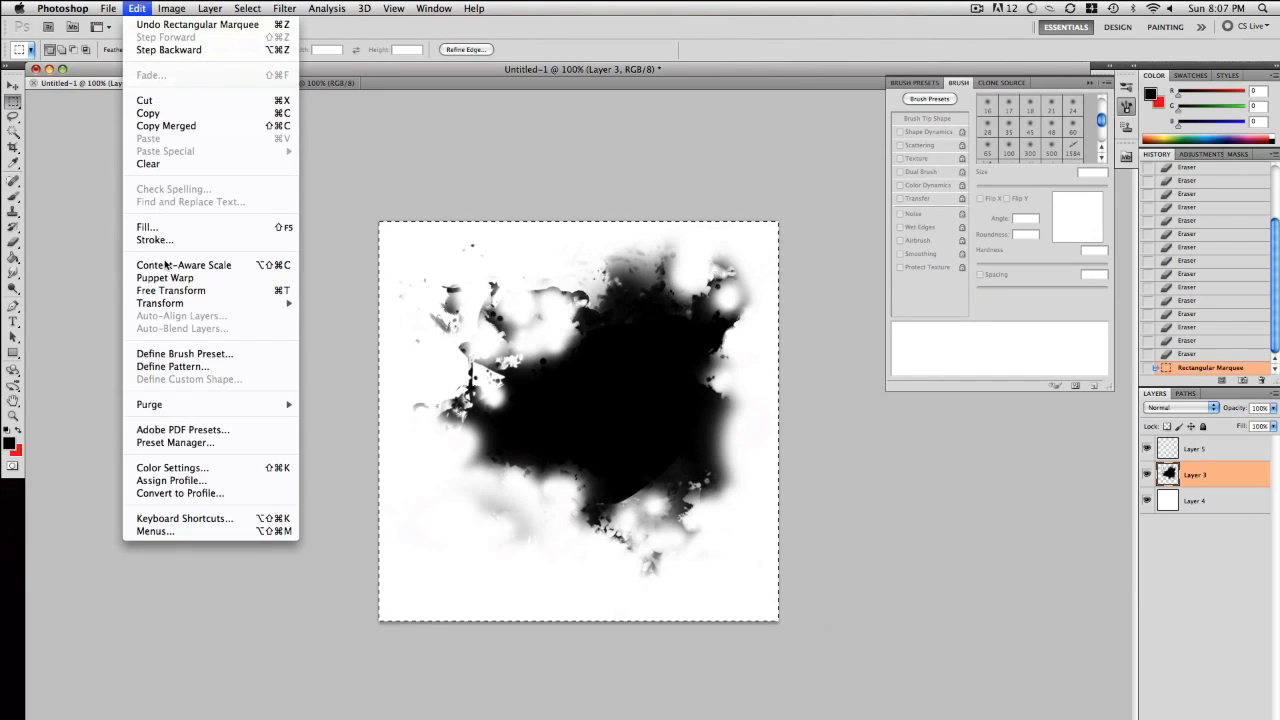
pyautogui.click(196, 354)
pyautogui.write('Tu')
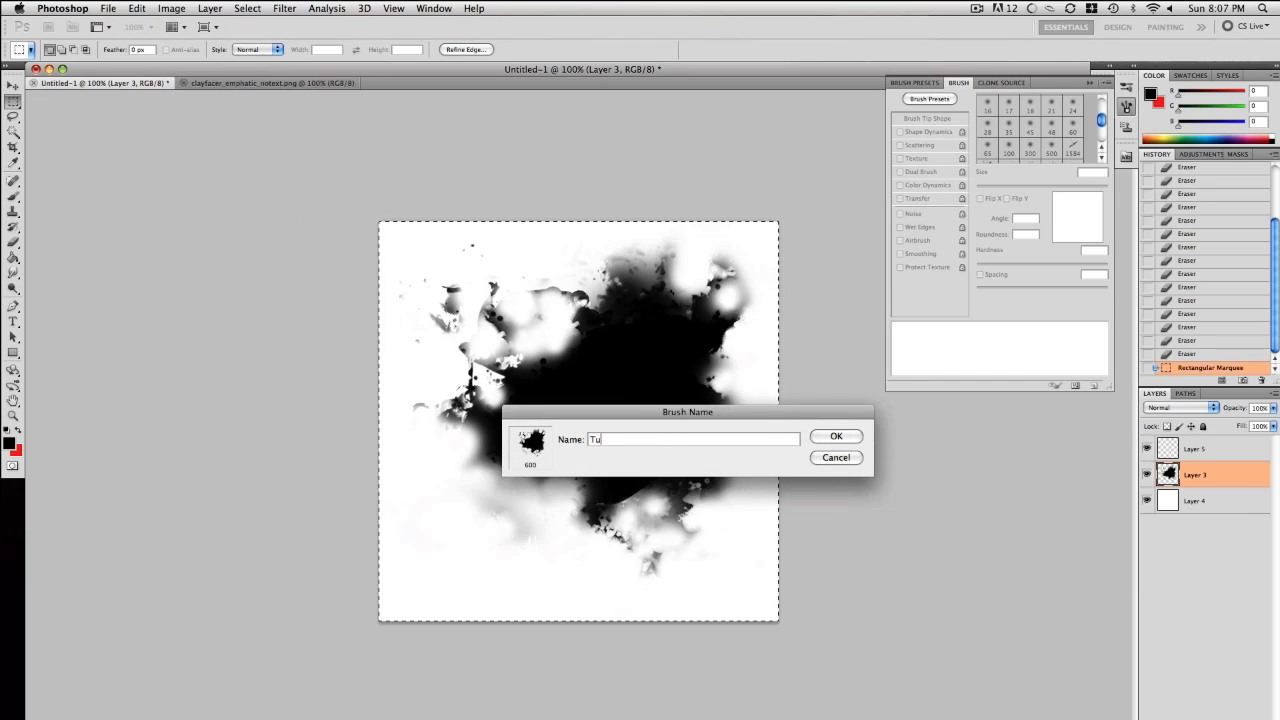
pyautogui.write('torial 1')
pyautogui.press('Return')
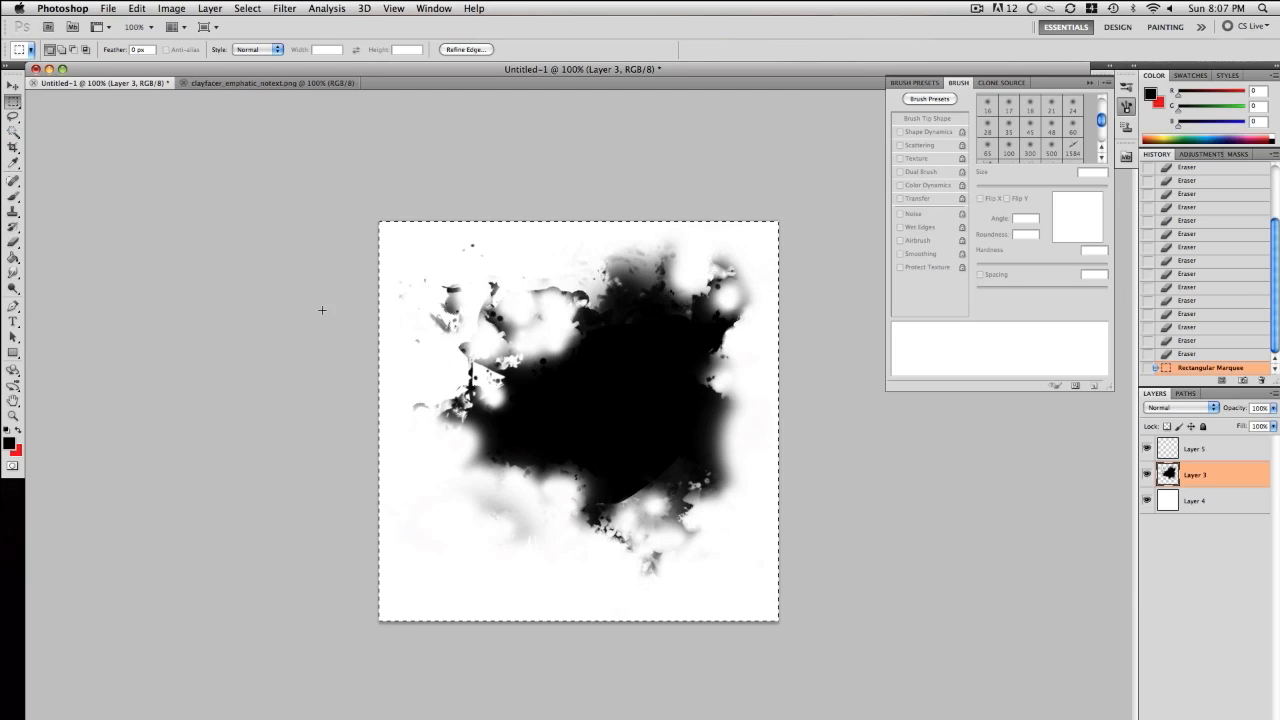
pyautogui.press('super+d')
pyautogui.press('b')
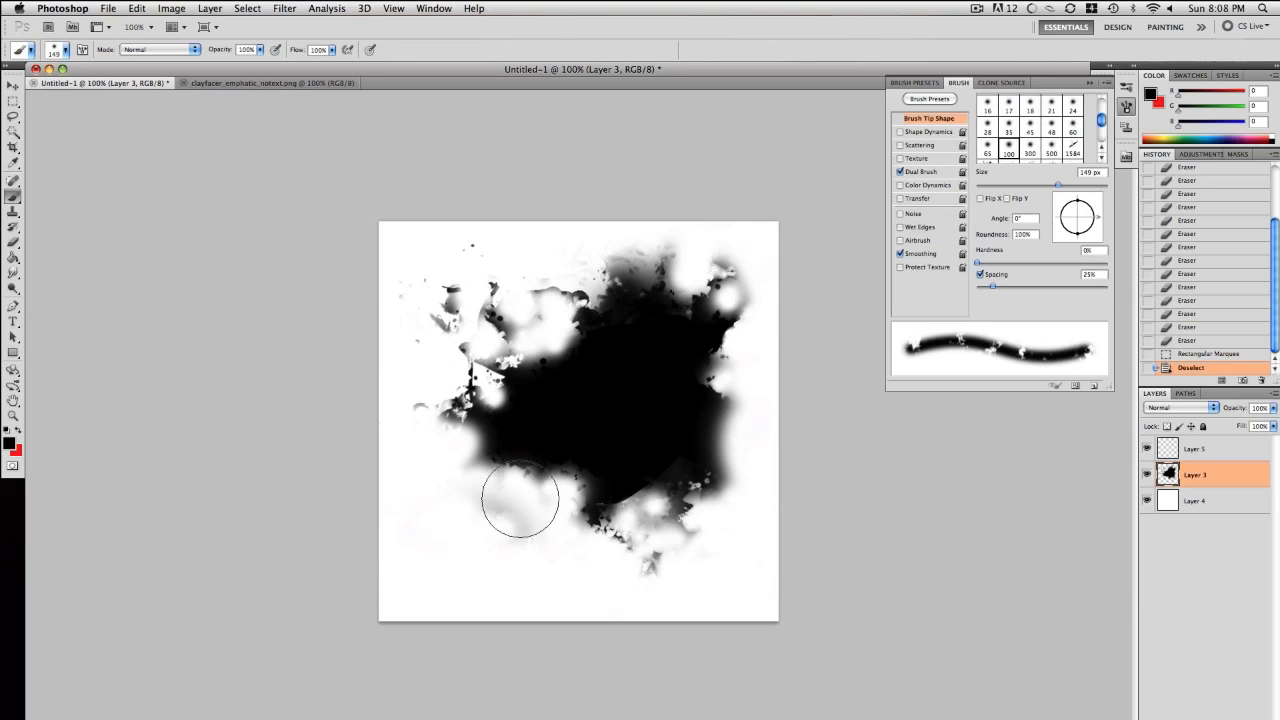
# Hide the splatter layer, select Layer 5, and pick an 18 px hard round brush with Dual Brush off
pyautogui.click(1147, 476)
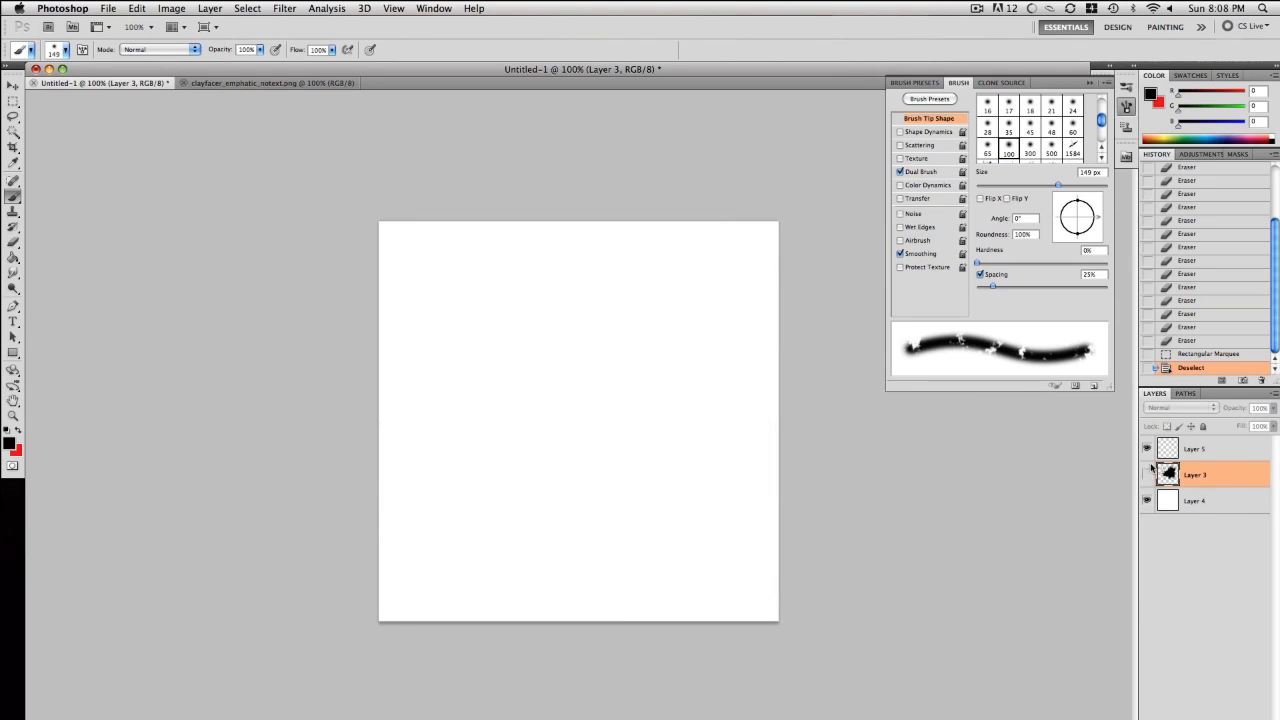
pyautogui.click(1195, 449)
pyautogui.click(987, 121)
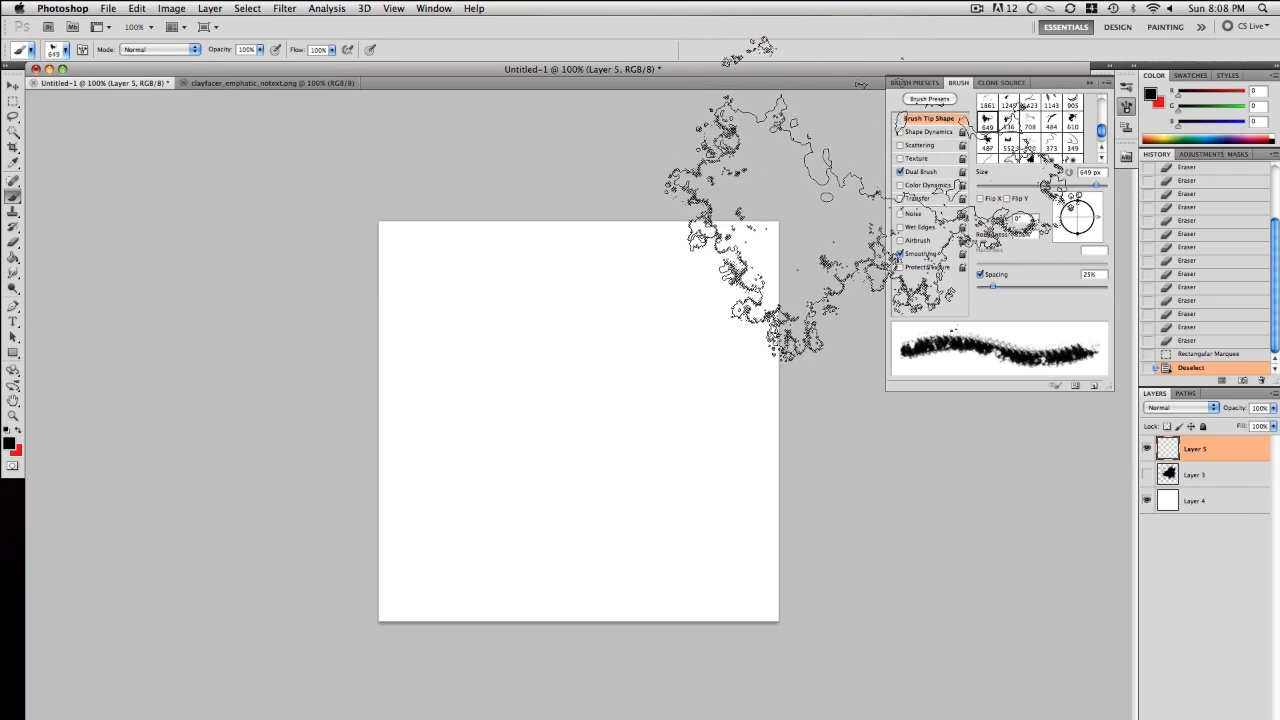
pyautogui.moveTo(1101, 131); pyautogui.dragTo(1100, 103)
pyautogui.click(1006, 158)
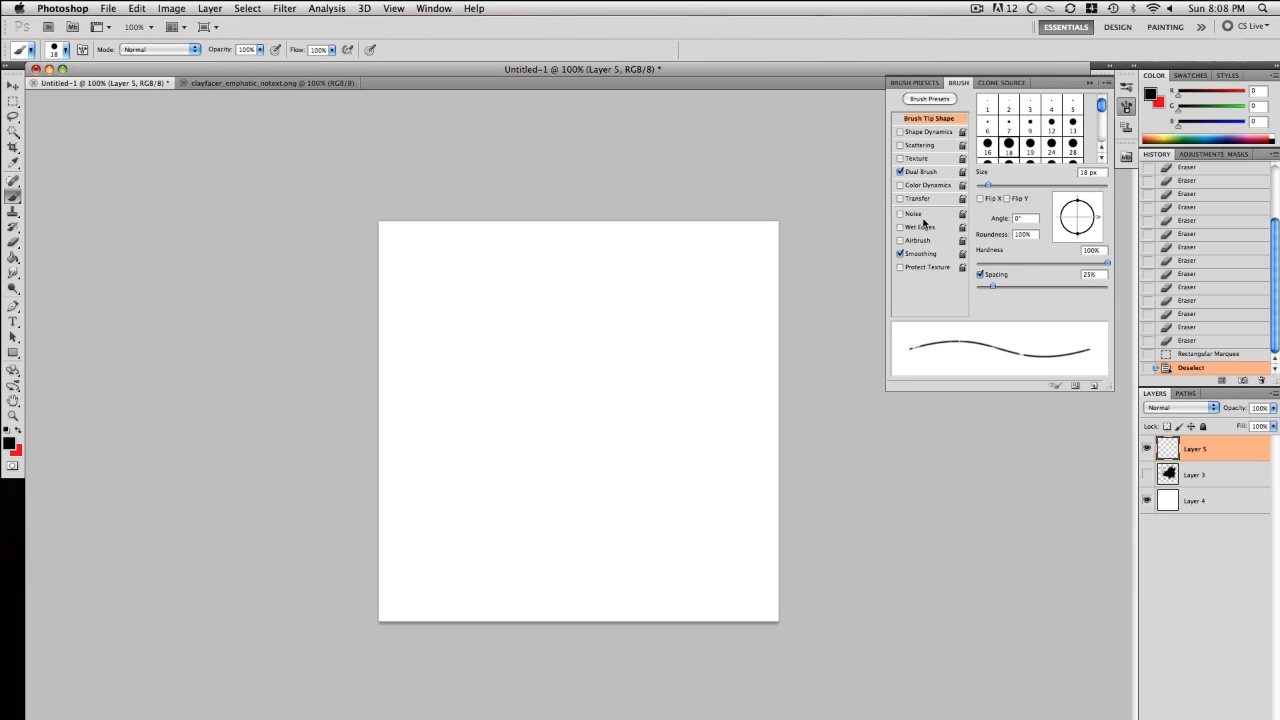
pyautogui.click(920, 176)
pyautogui.click(900, 172)
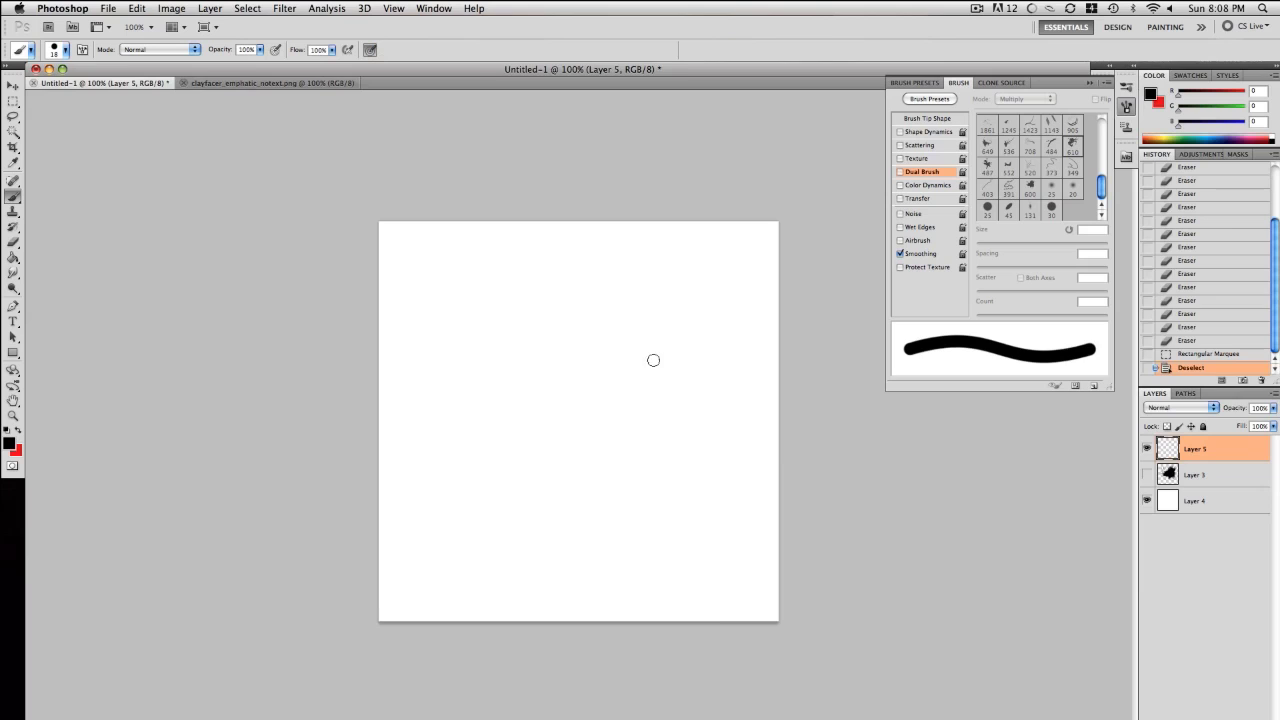
pyautogui.hotkey('ctrl', 'Tab')
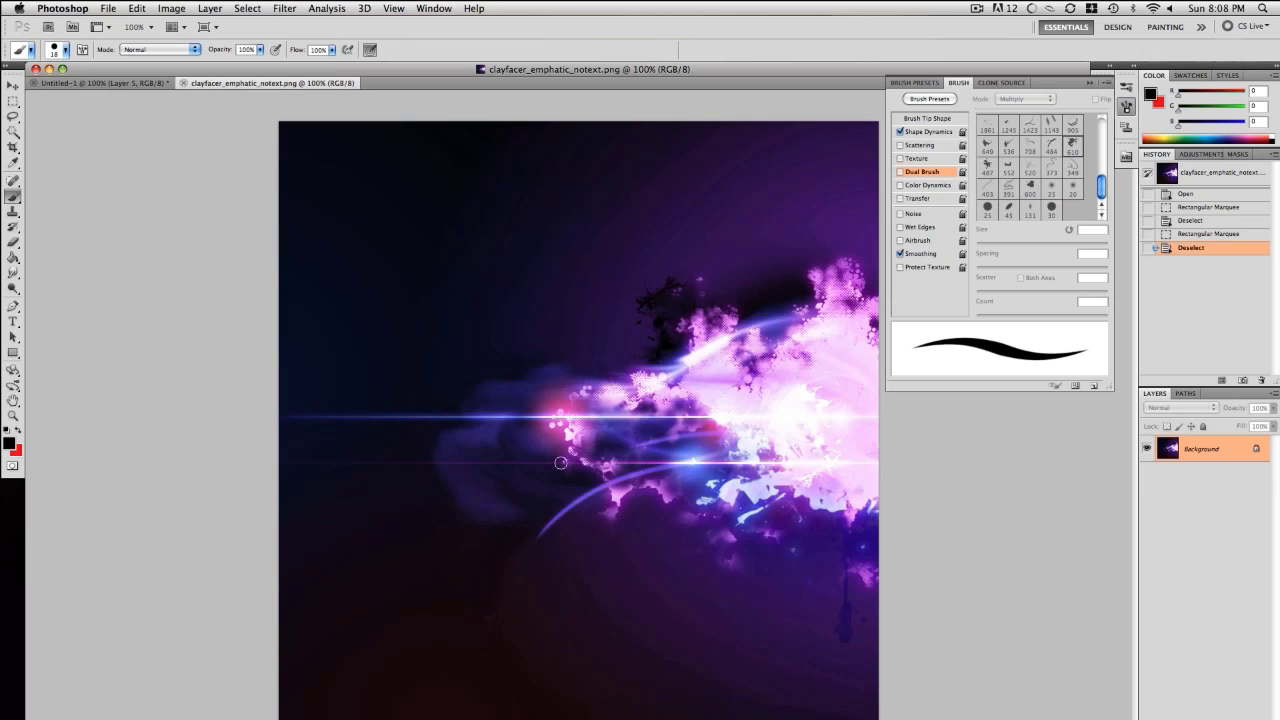
# Return to the Untitled-1 canvas
pyautogui.click(135, 83)
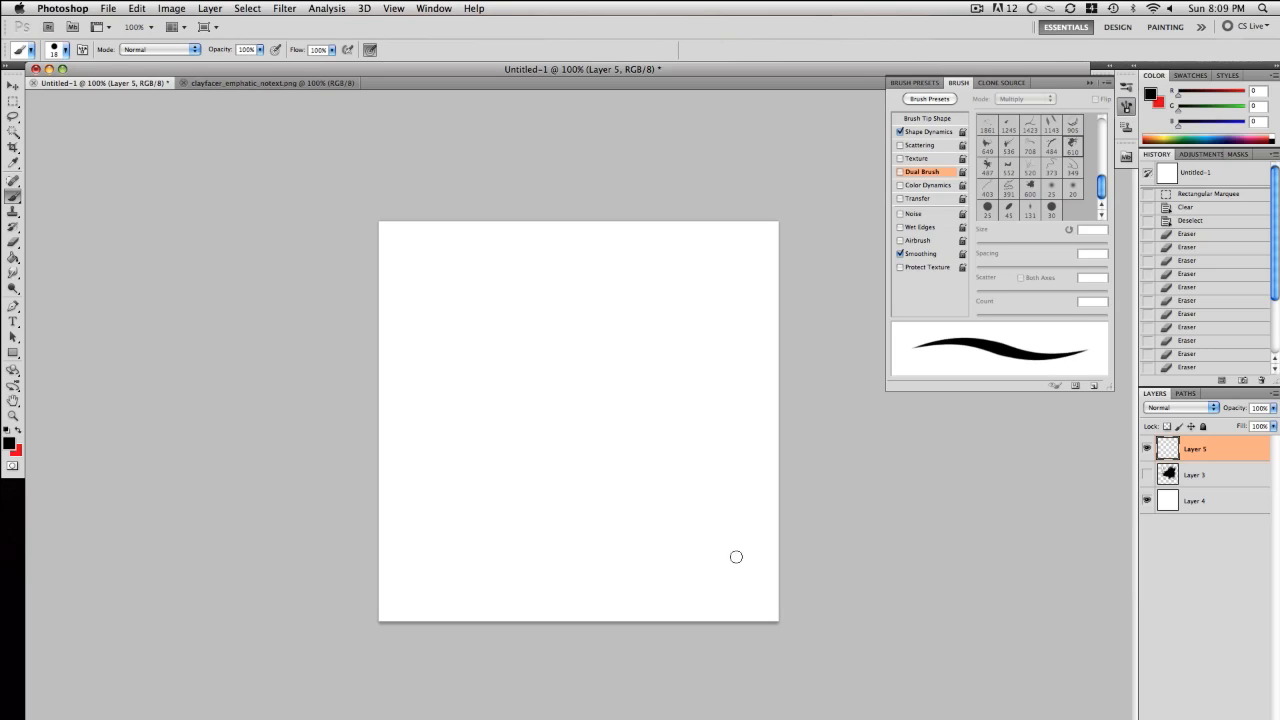
# Paint six looping black test strokes on Layer 5, then select all and clear them
pyautogui.moveTo(718, 573)
pyautogui.mouseDown()
pyautogui.moveTo(673, 452)
pyautogui.moveTo(536, 420)
pyautogui.moveTo(437, 350)
pyautogui.mouseUp()
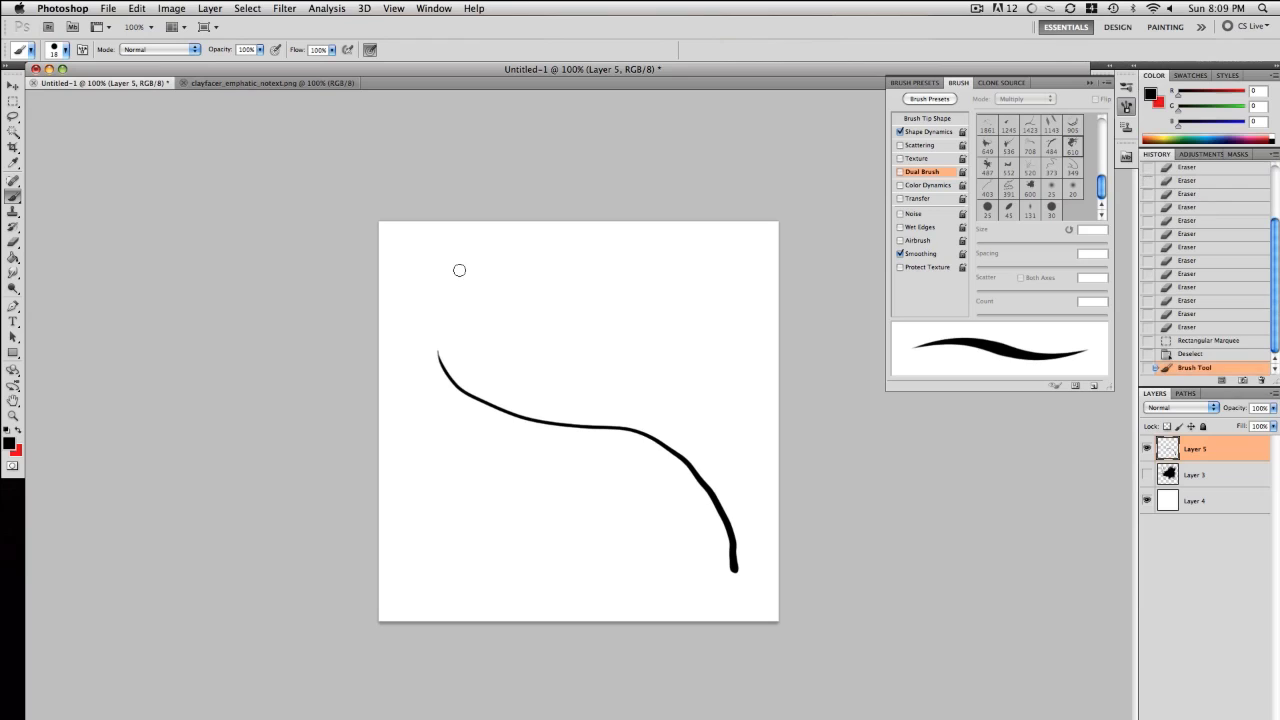
pyautogui.moveTo(457, 270)
pyautogui.mouseDown()
pyautogui.moveTo(455, 289)
pyautogui.moveTo(671, 481)
pyautogui.moveTo(643, 487)
pyautogui.mouseUp()
pyautogui.moveTo(651, 384)
pyautogui.mouseDown()
pyautogui.moveTo(411, 448)
pyautogui.moveTo(652, 618)
pyautogui.mouseUp()
pyautogui.moveTo(640, 503); pyautogui.dragTo(548, 410)
pyautogui.moveTo(432, 385); pyautogui.dragTo(575, 272)
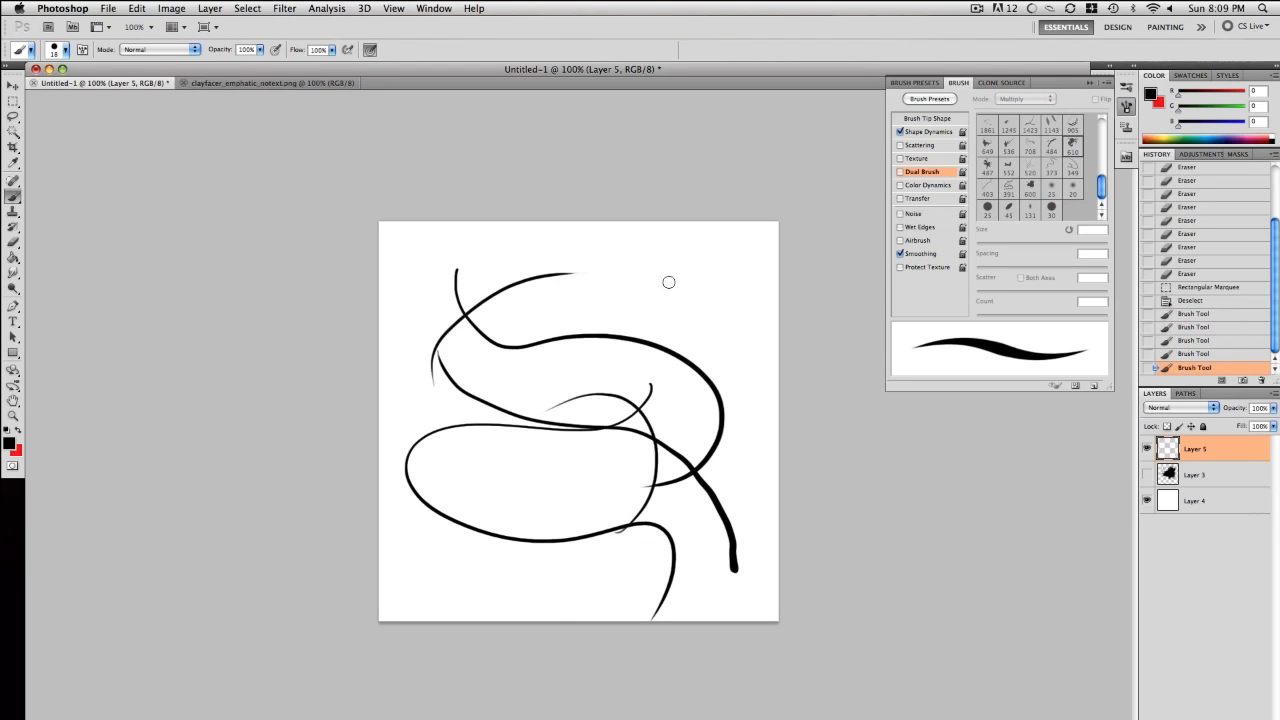
pyautogui.moveTo(694, 263)
pyautogui.mouseDown()
pyautogui.moveTo(573, 559)
pyautogui.moveTo(498, 562)
pyautogui.mouseUp()
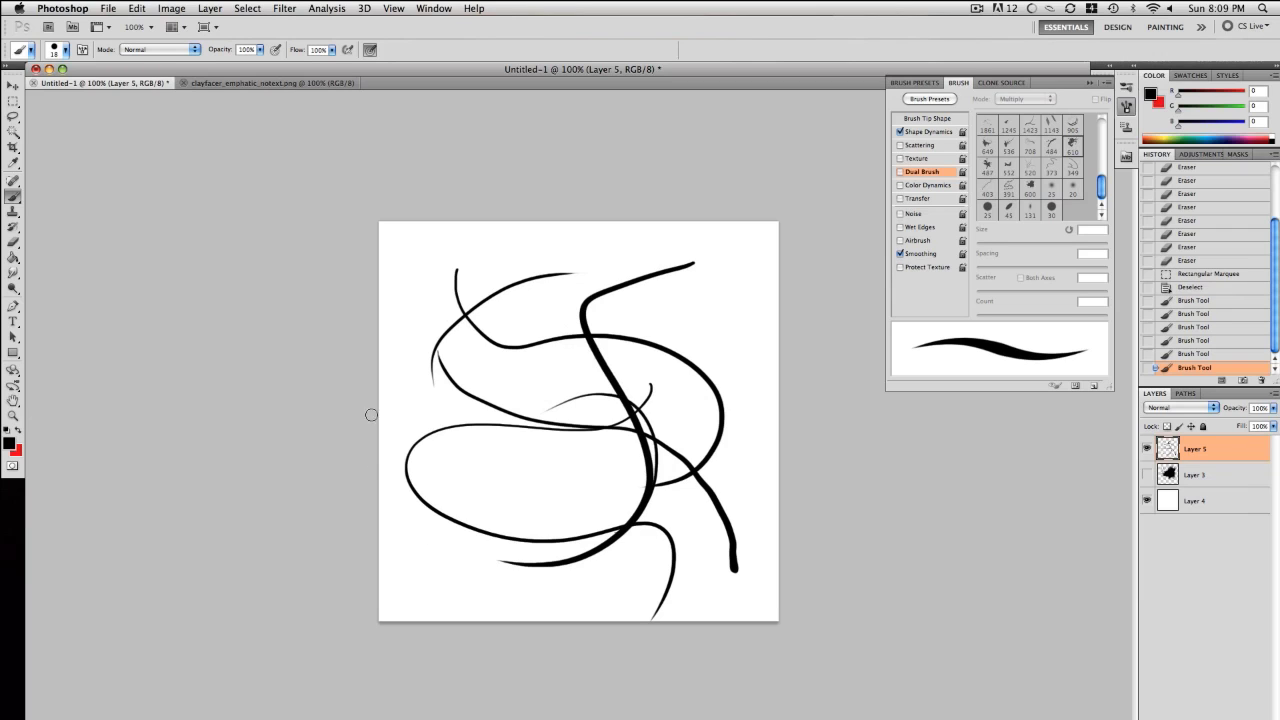
pyautogui.press('super+a')
pyautogui.press('Delete')
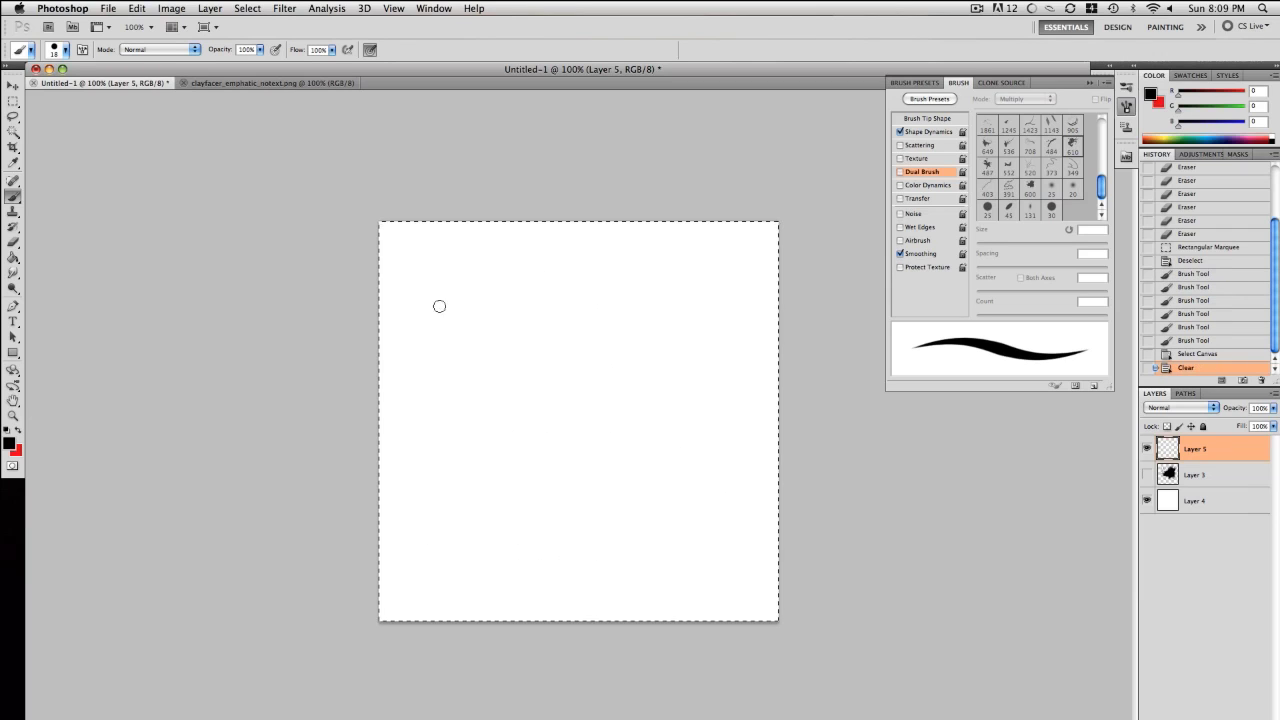
# Paint two more rounds of arching test curves, clearing the layer after each
pyautogui.moveTo(723, 593)
pyautogui.mouseDown()
pyautogui.moveTo(685, 515)
pyautogui.moveTo(480, 572)
pyautogui.mouseUp()
pyautogui.moveTo(380, 520); pyautogui.dragTo(432, 560)
pyautogui.moveTo(697, 422); pyautogui.dragTo(669, 327)
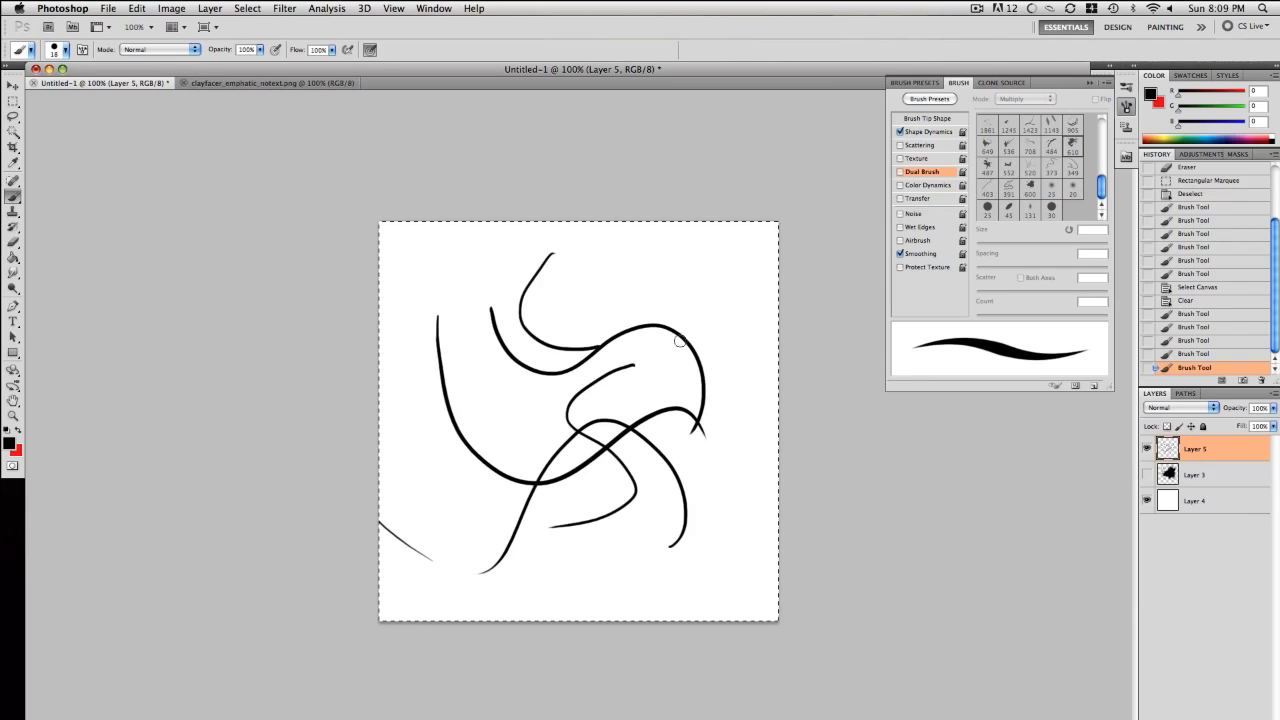
pyautogui.press('Delete')
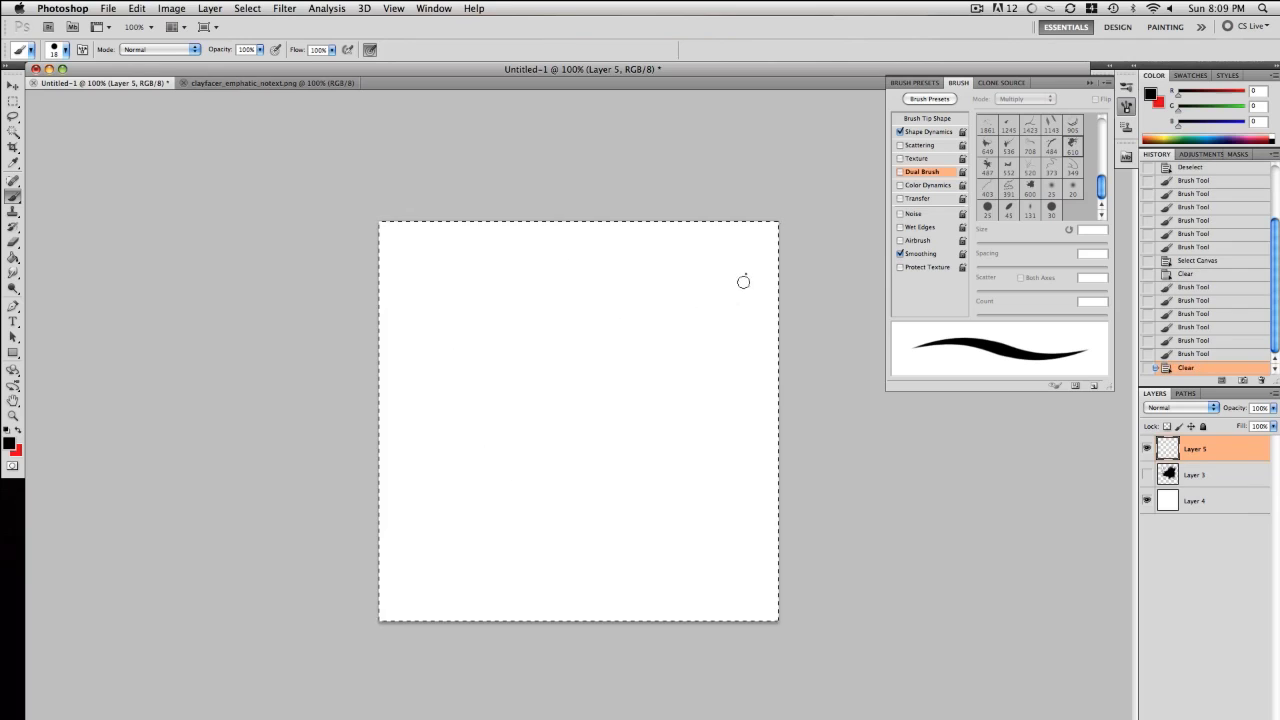
pyautogui.moveTo(444, 513); pyautogui.dragTo(553, 578)
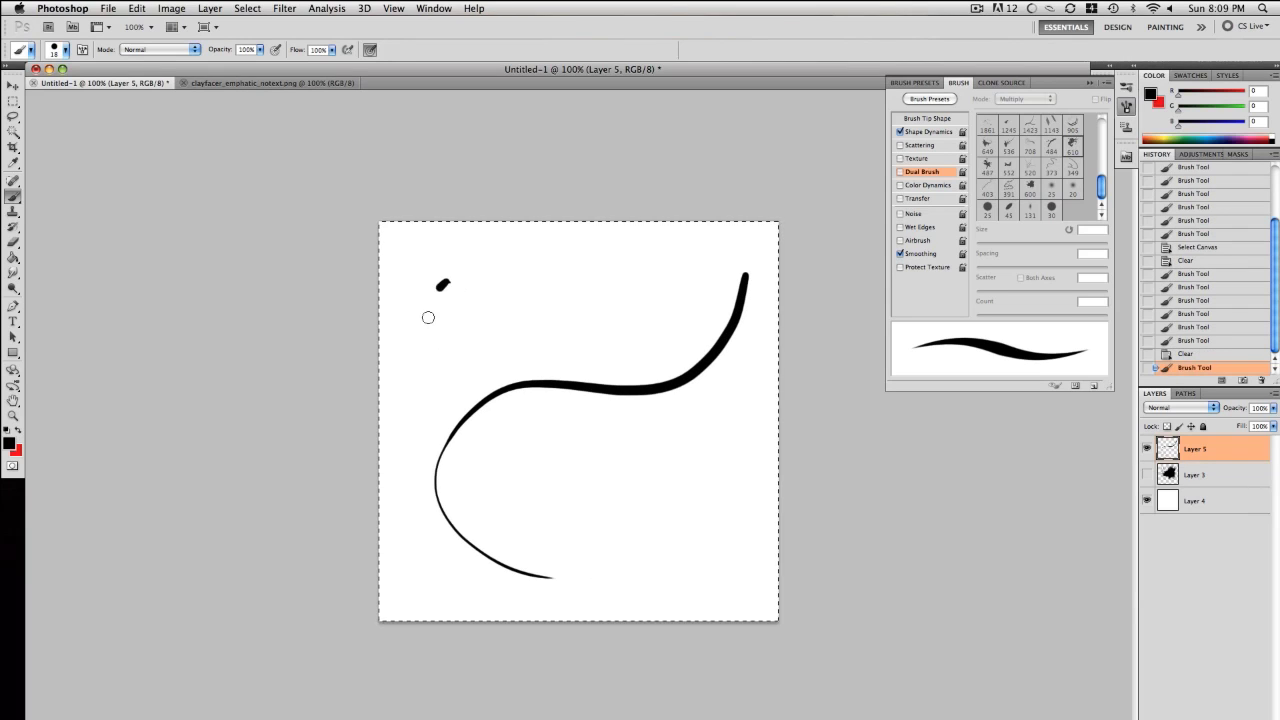
pyautogui.moveTo(593, 442); pyautogui.dragTo(706, 607)
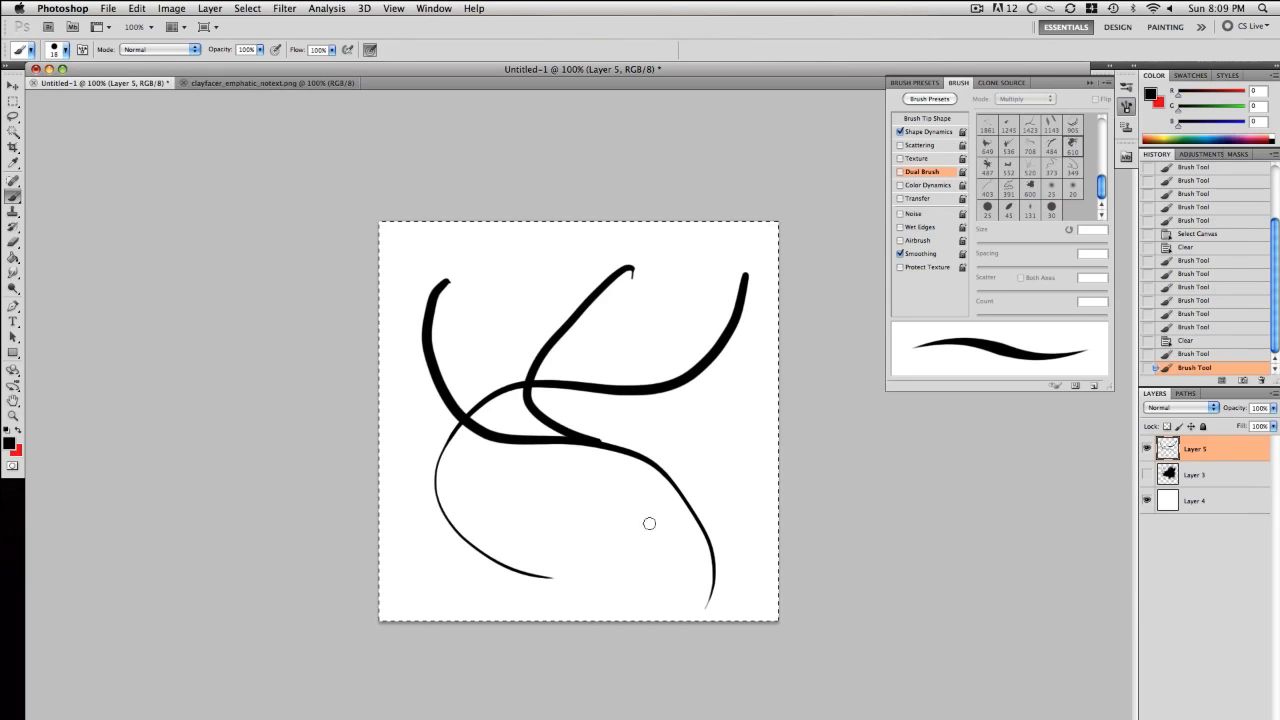
pyautogui.press('Delete')
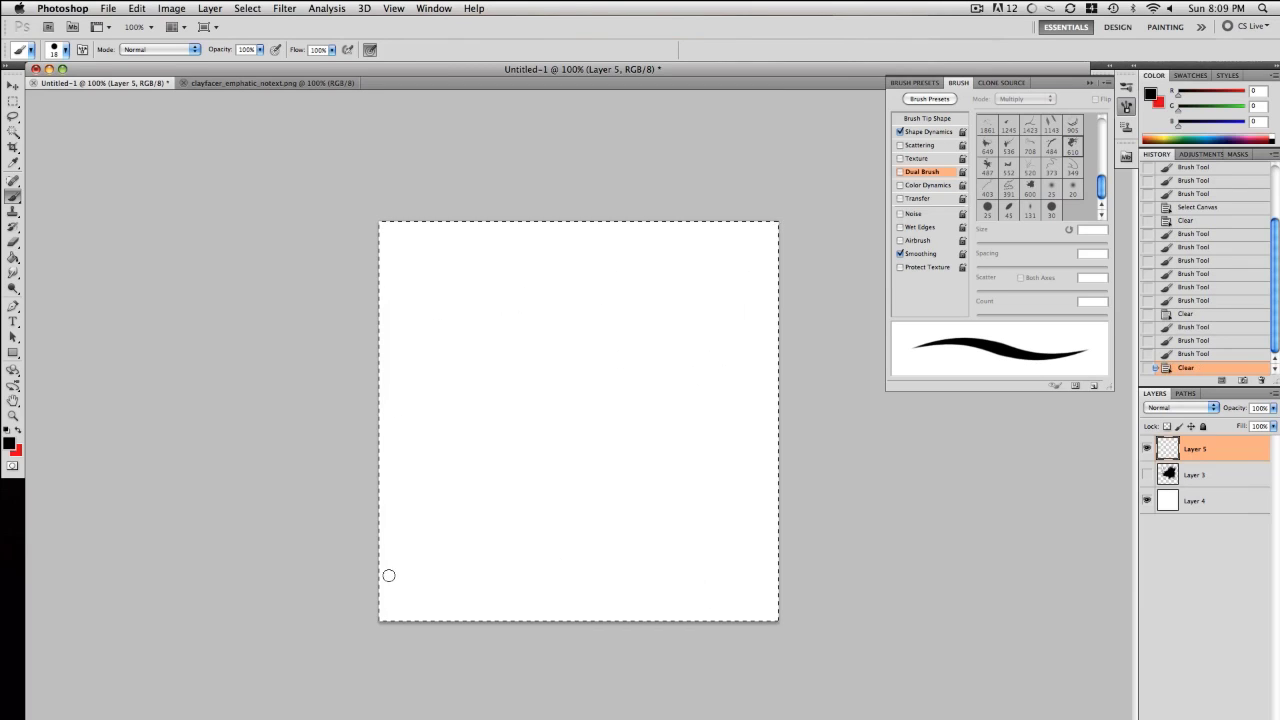
# Paint a final set of sweeping test strokes rising to the right and clear them
pyautogui.moveTo(657, 525); pyautogui.dragTo(710, 420)
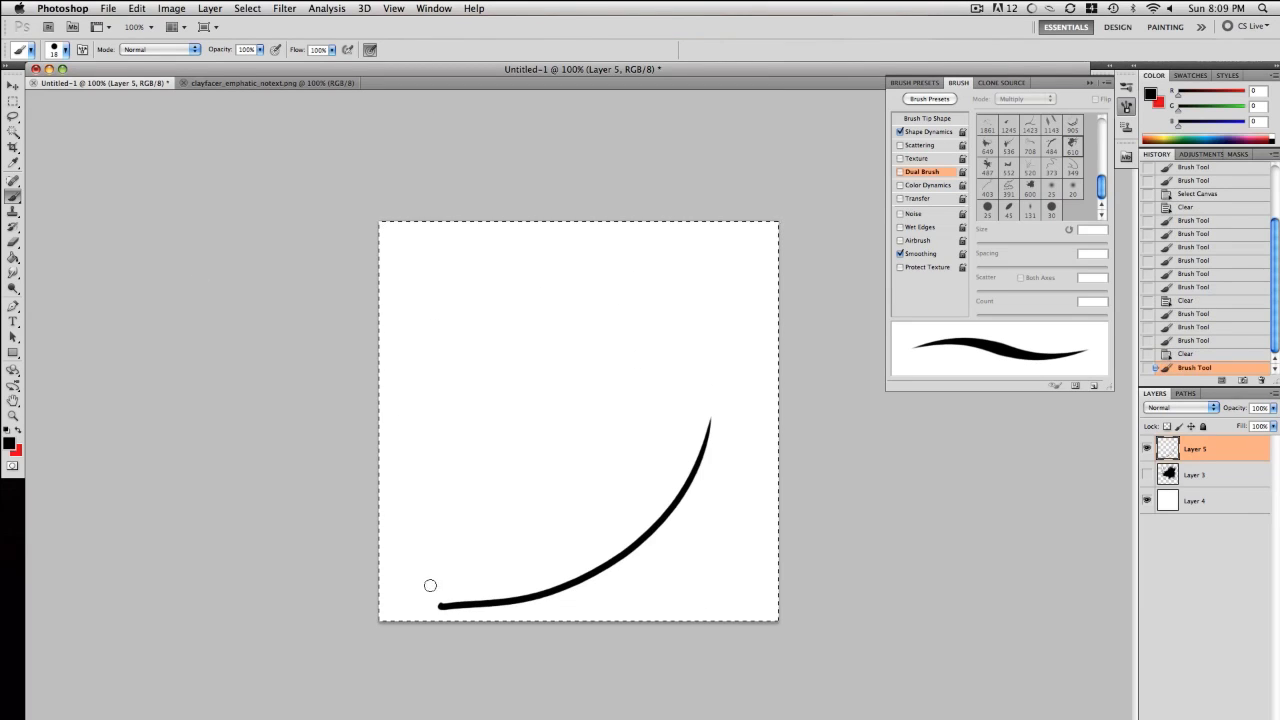
pyautogui.click(597, 203)
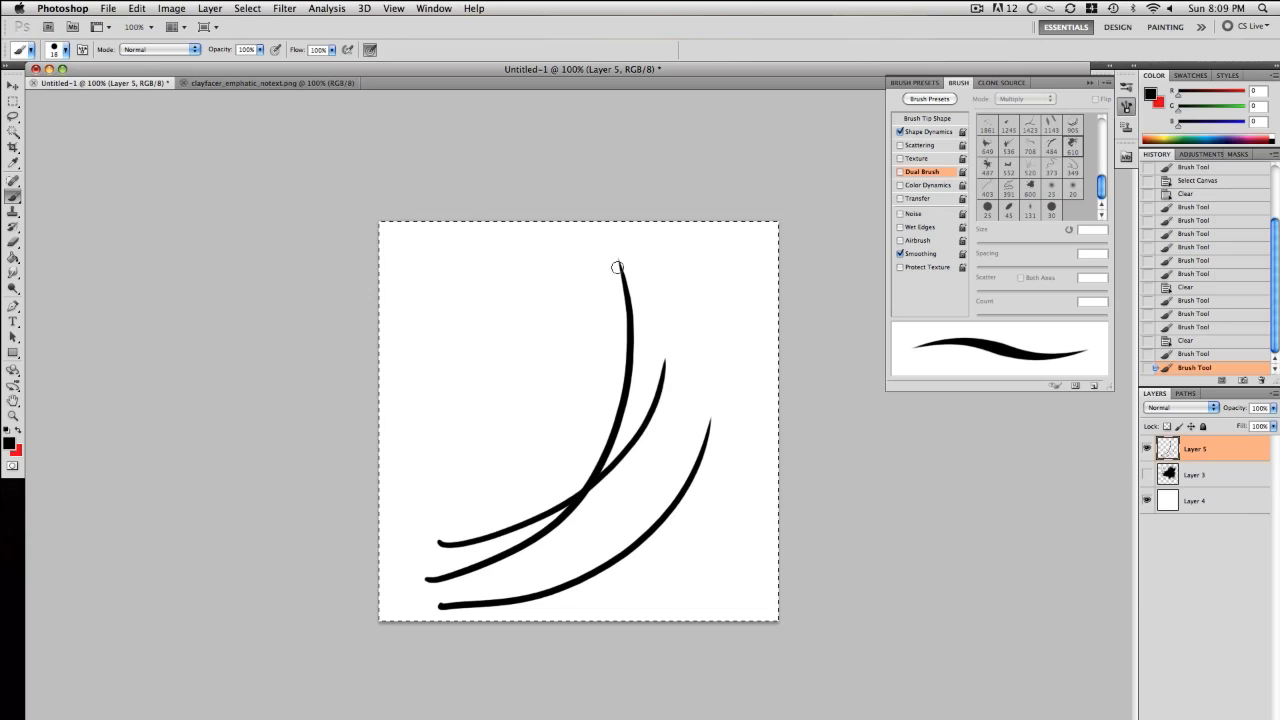
pyautogui.moveTo(617, 268); pyautogui.dragTo(619, 260)
pyautogui.moveTo(450, 499); pyautogui.dragTo(750, 340)
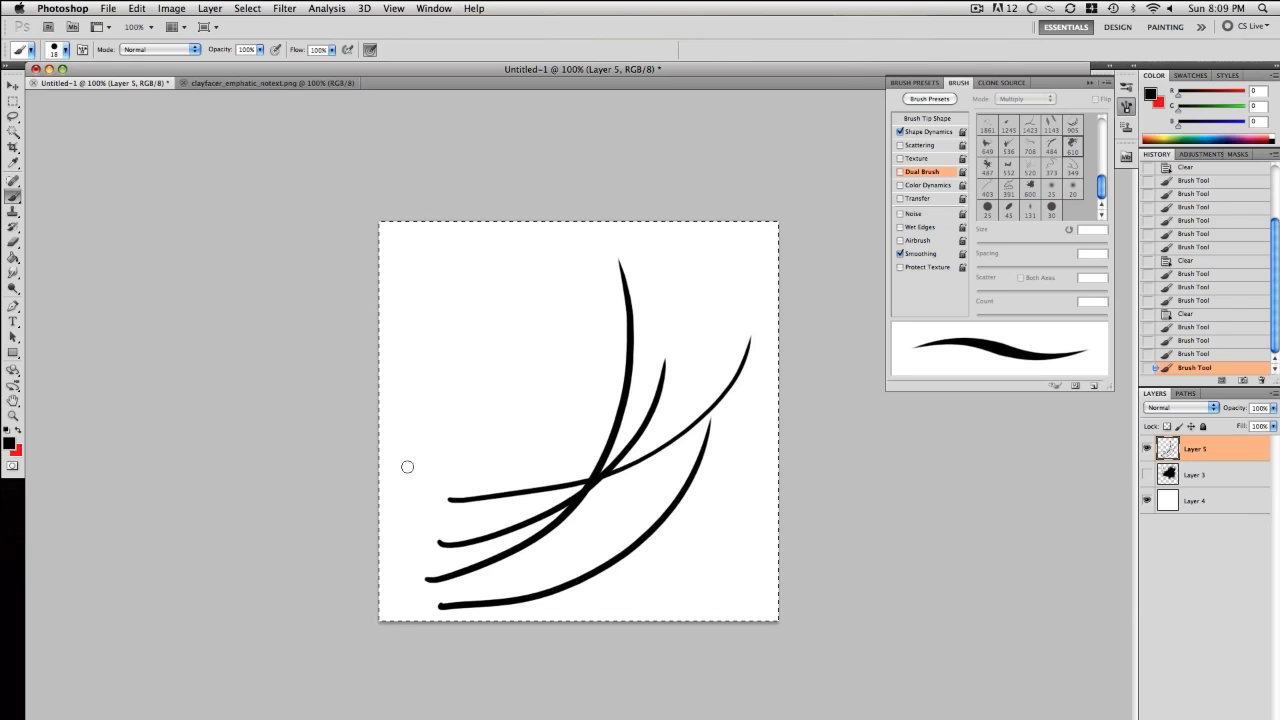
pyautogui.moveTo(722, 527); pyautogui.dragTo(578, 558)
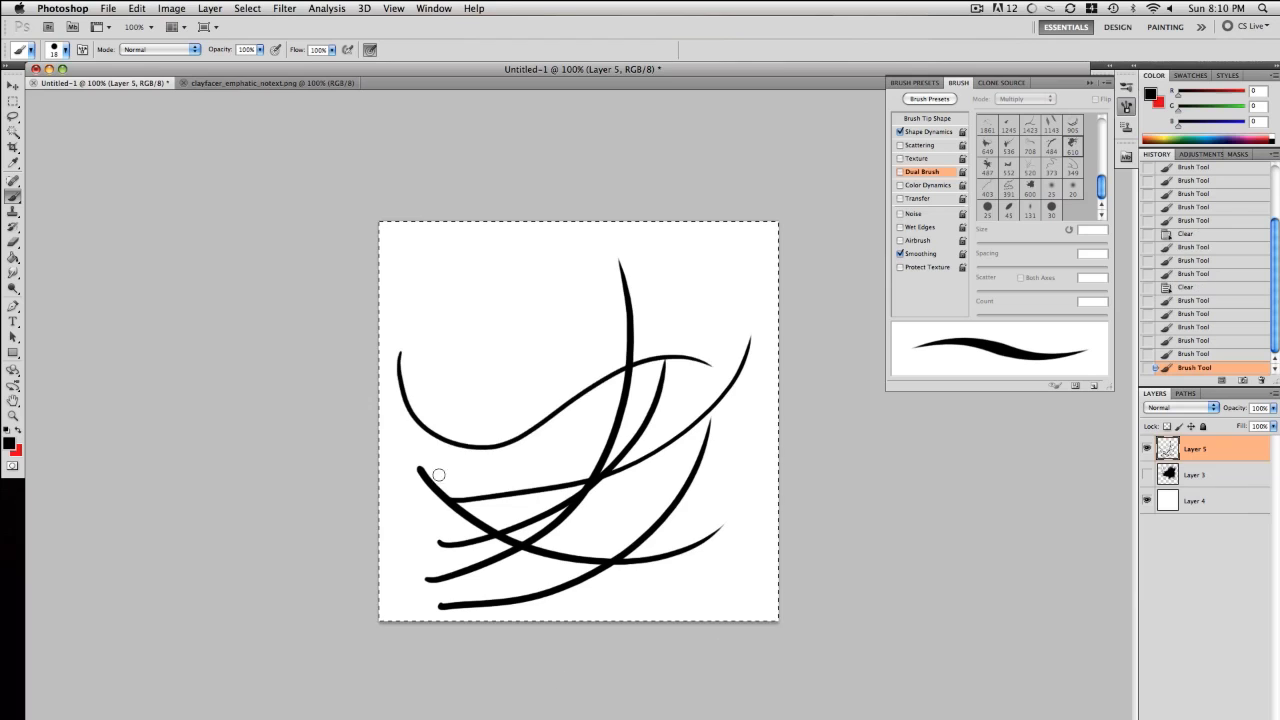
pyautogui.press('Delete')
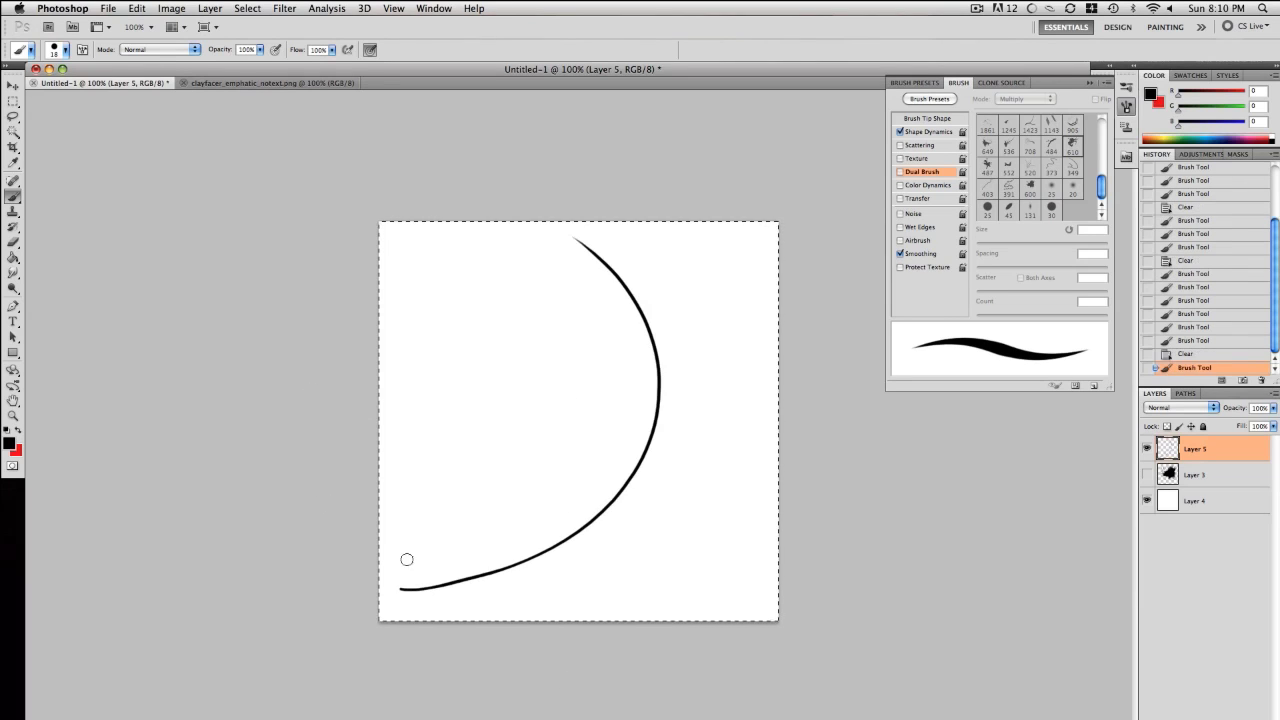
pyautogui.moveTo(576, 558); pyautogui.dragTo(780, 455)
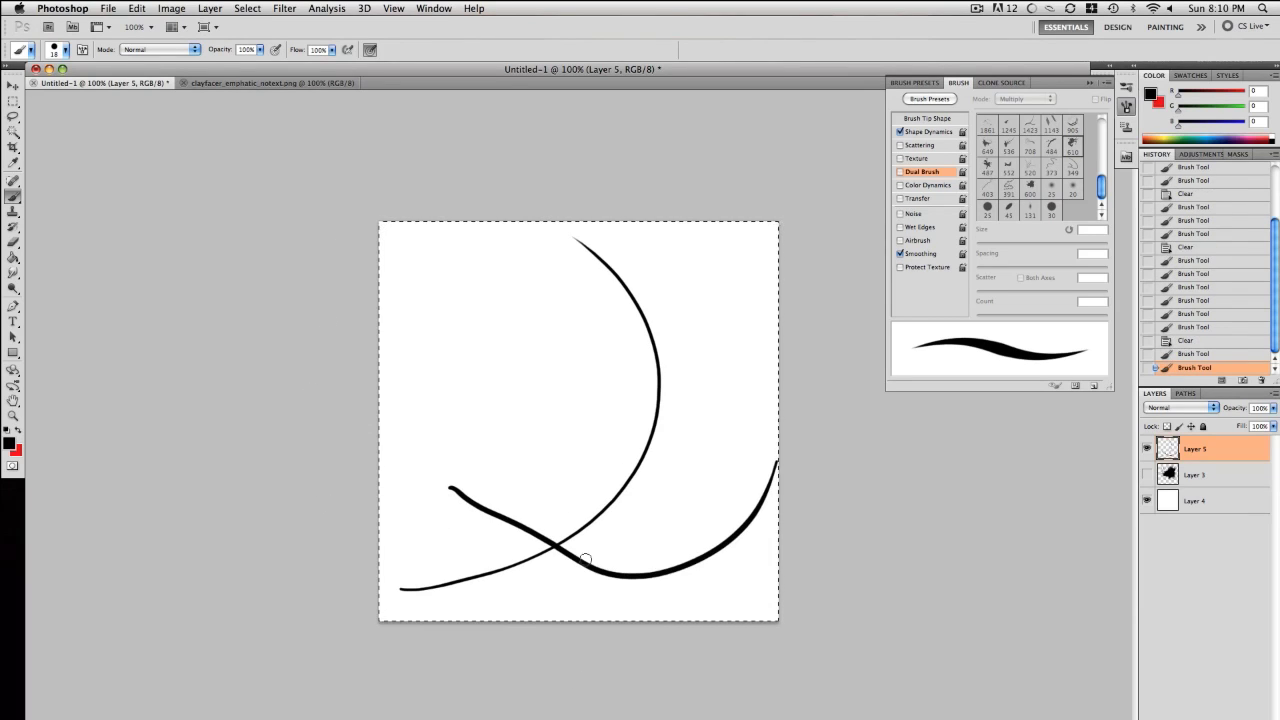
pyautogui.press('Delete')
# Deselect and draw a closed, tapered swoosh outline with the Pen tool
pyautogui.press('m')
pyautogui.click(654, 502)
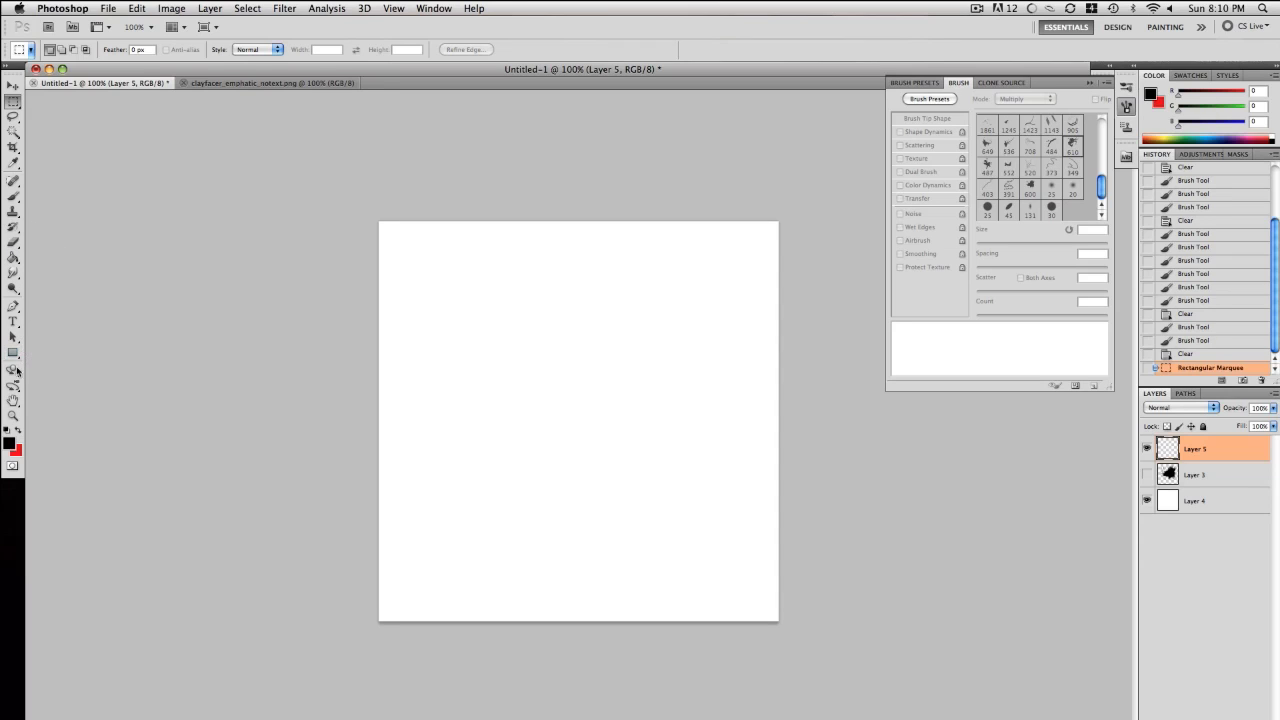
pyautogui.click(13, 306)
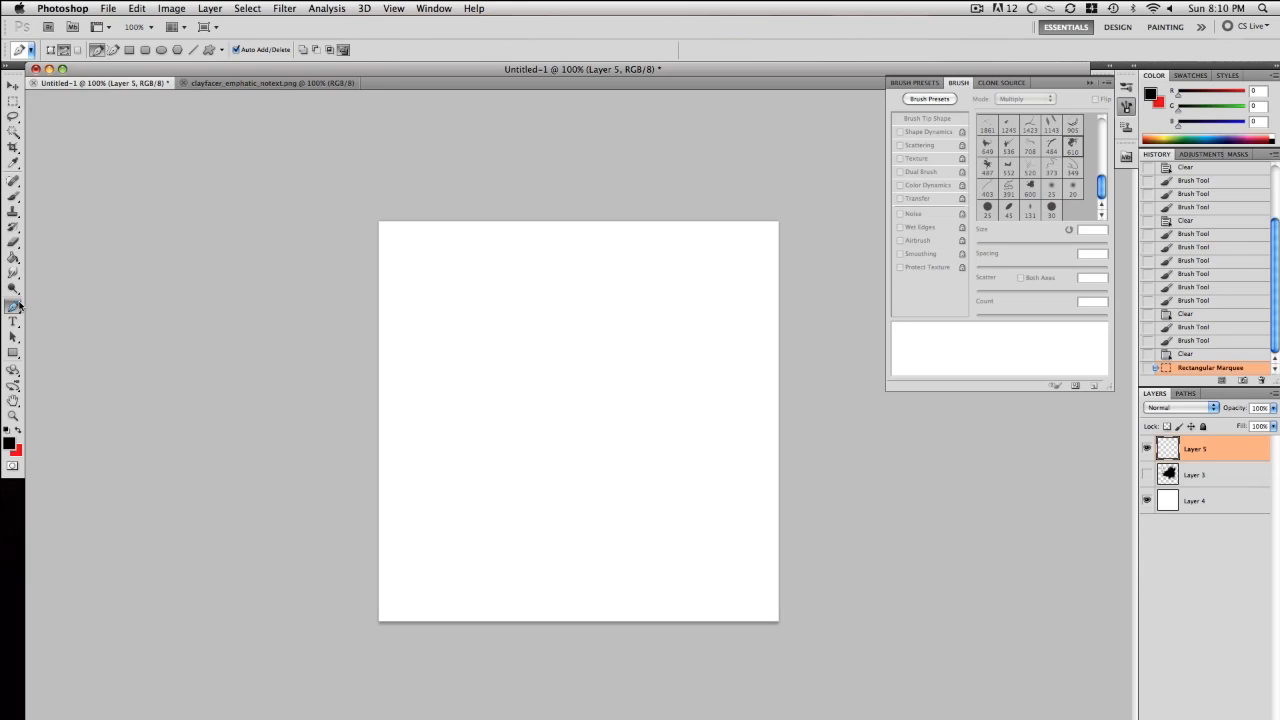
pyautogui.click(472, 574)
pyautogui.moveTo(642, 301); pyautogui.dragTo(667, 191)
pyautogui.click(630, 243)
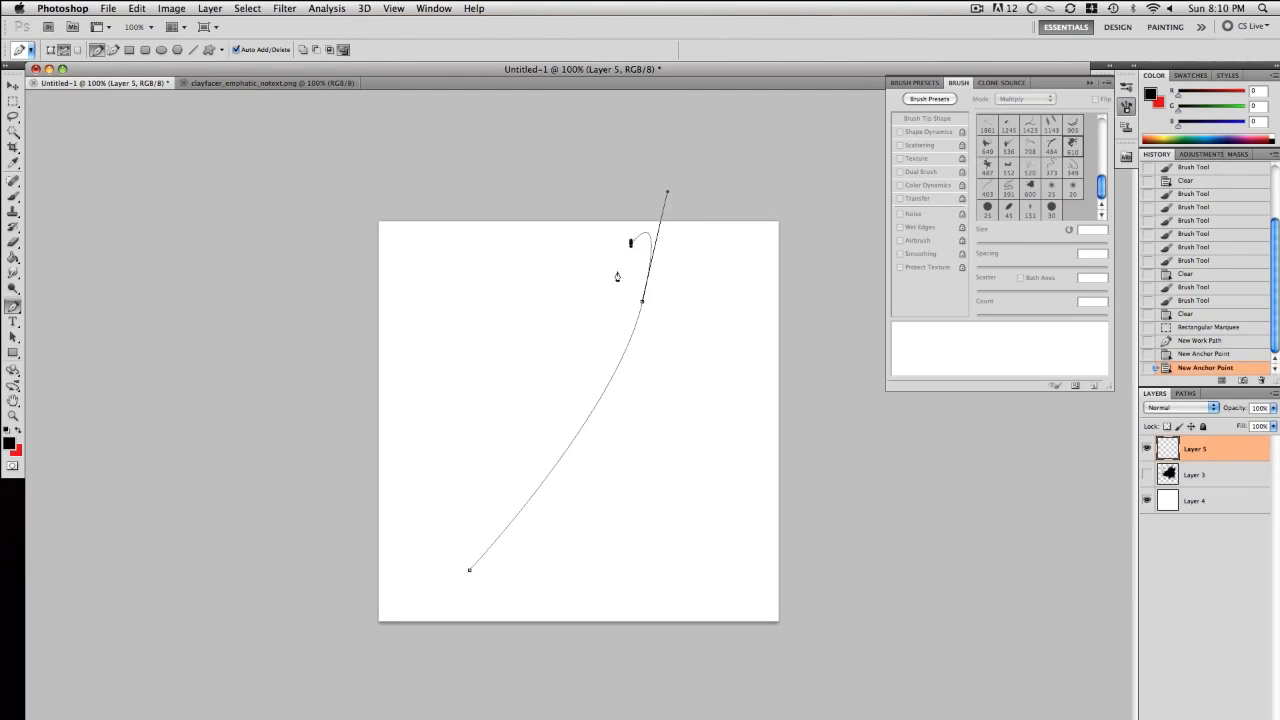
pyautogui.click(581, 310)
pyautogui.moveTo(626, 283); pyautogui.dragTo(620, 310)
pyautogui.click(470, 572)
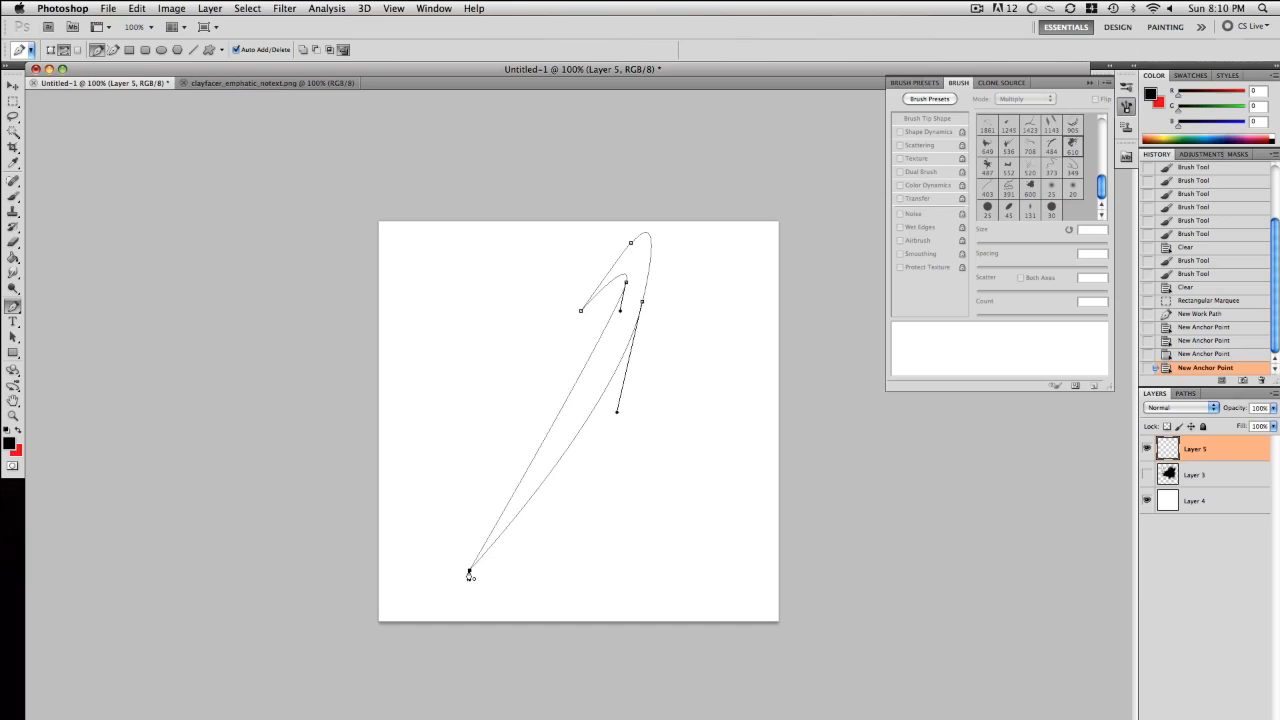
pyautogui.moveTo(470, 575); pyautogui.dragTo(369, 689)
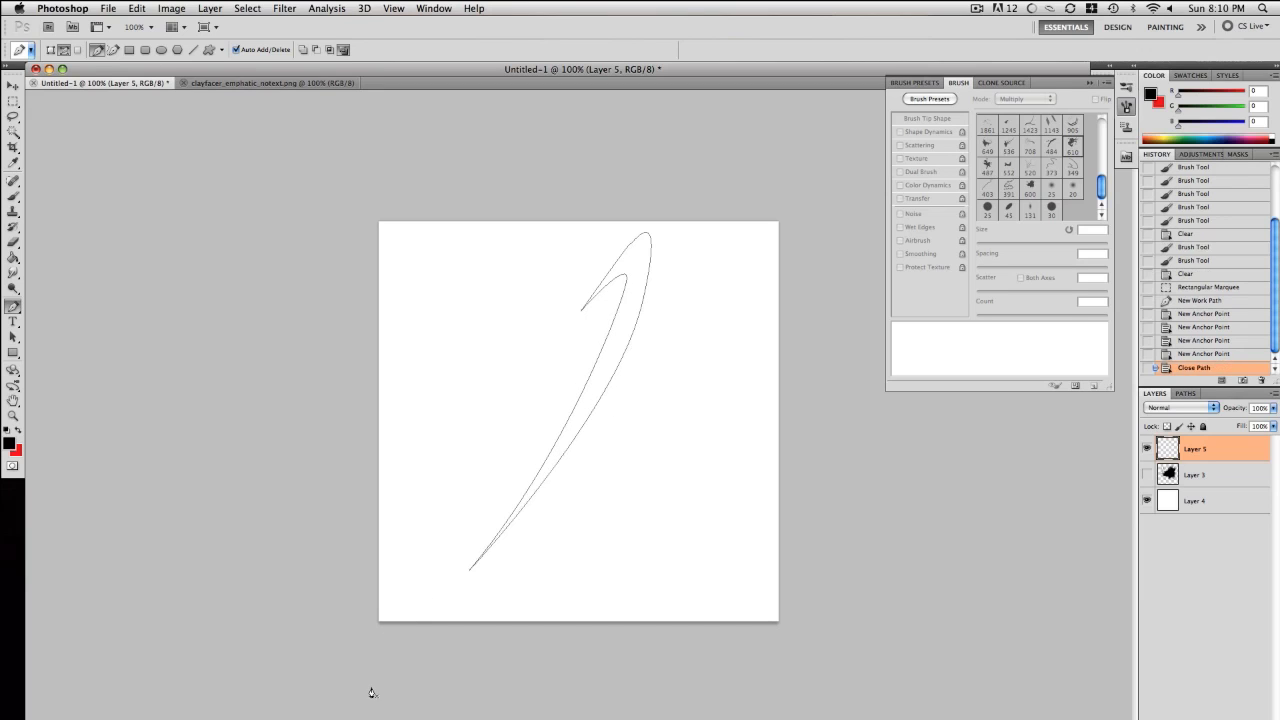
# Fill the closed swoosh path with black
pyautogui.rightClick(597, 366)
pyautogui.click(622, 432)
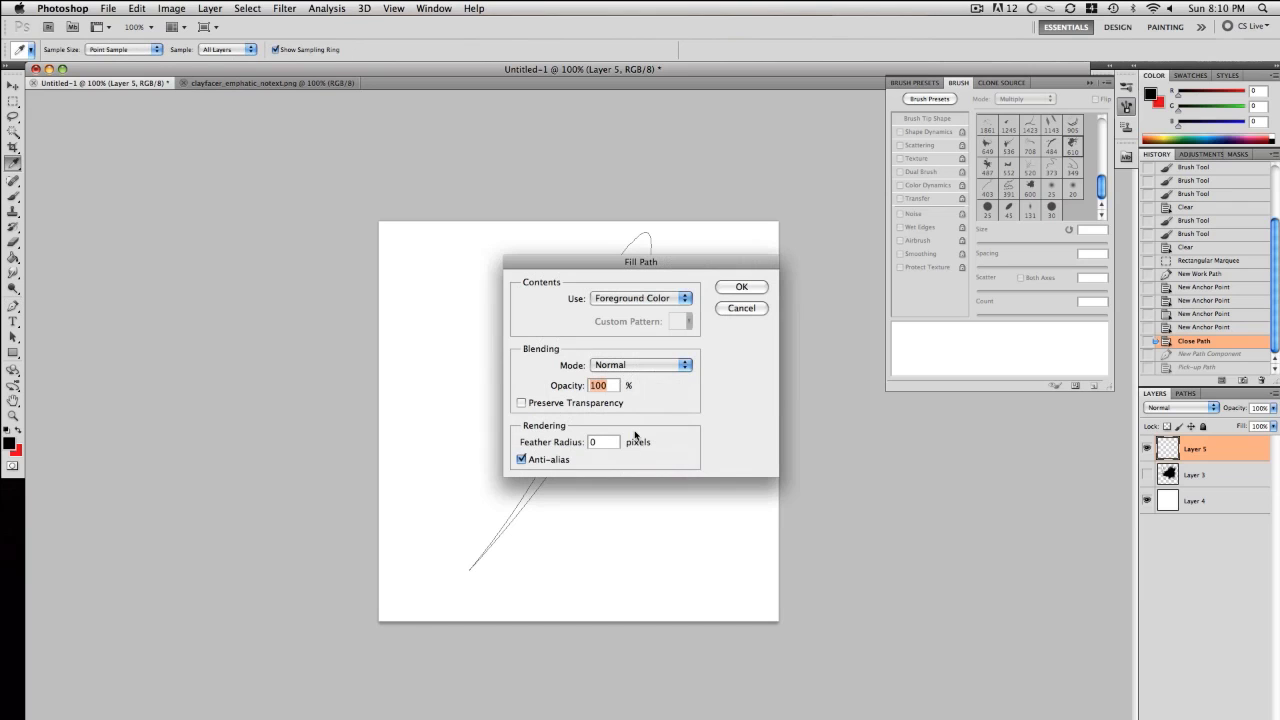
pyautogui.press('Return')
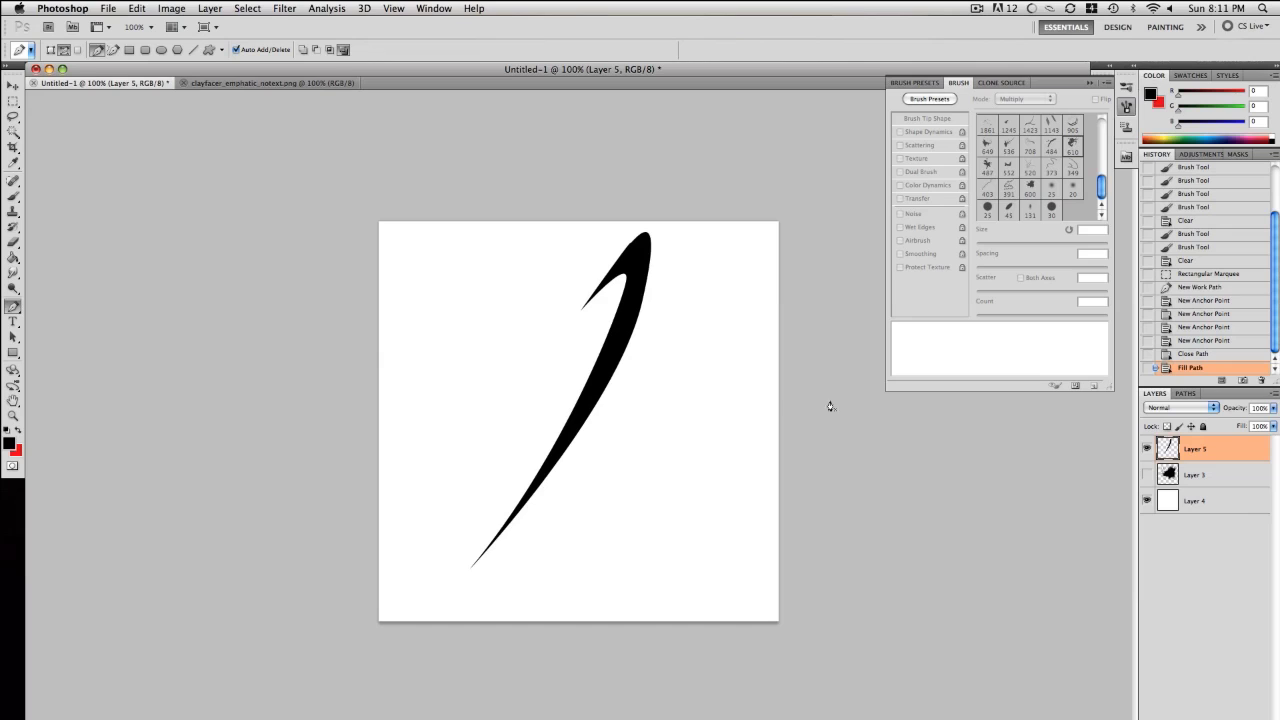
# Rotate the swoosh about 113° clockwise, move it slightly down, and create Layer 6
pyautogui.click(12, 87)
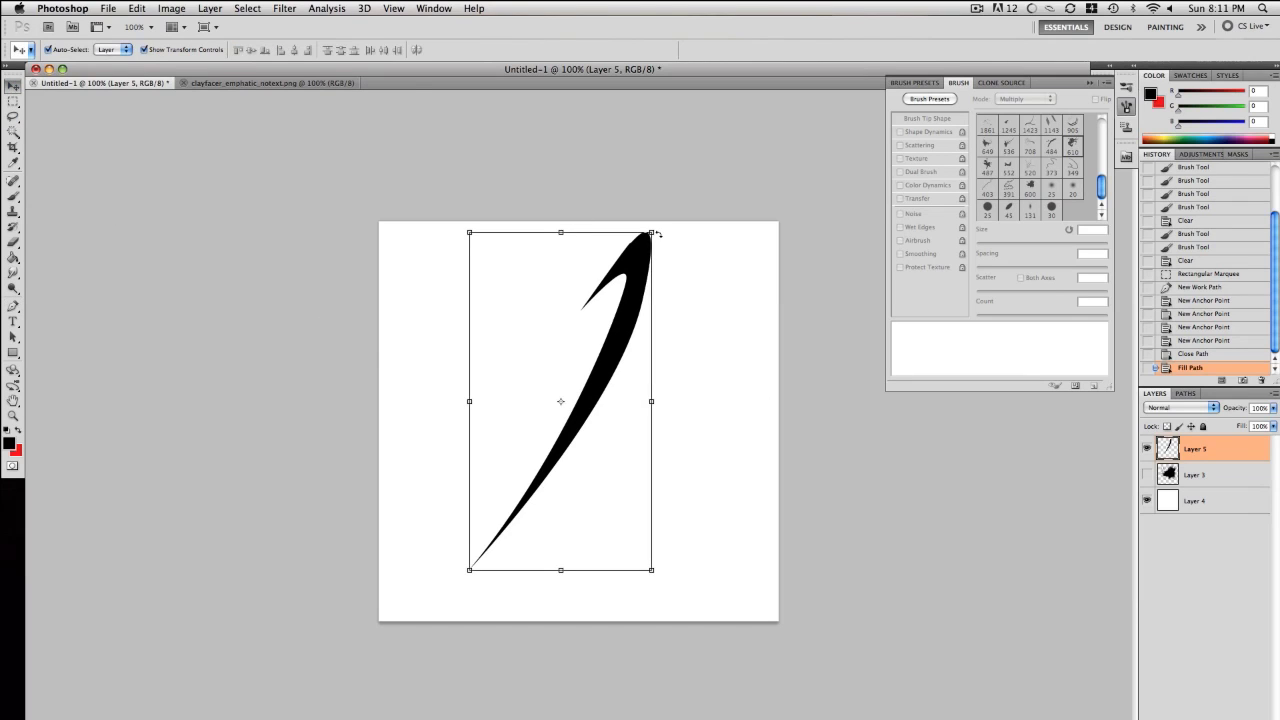
pyautogui.moveTo(663, 240); pyautogui.dragTo(631, 497)
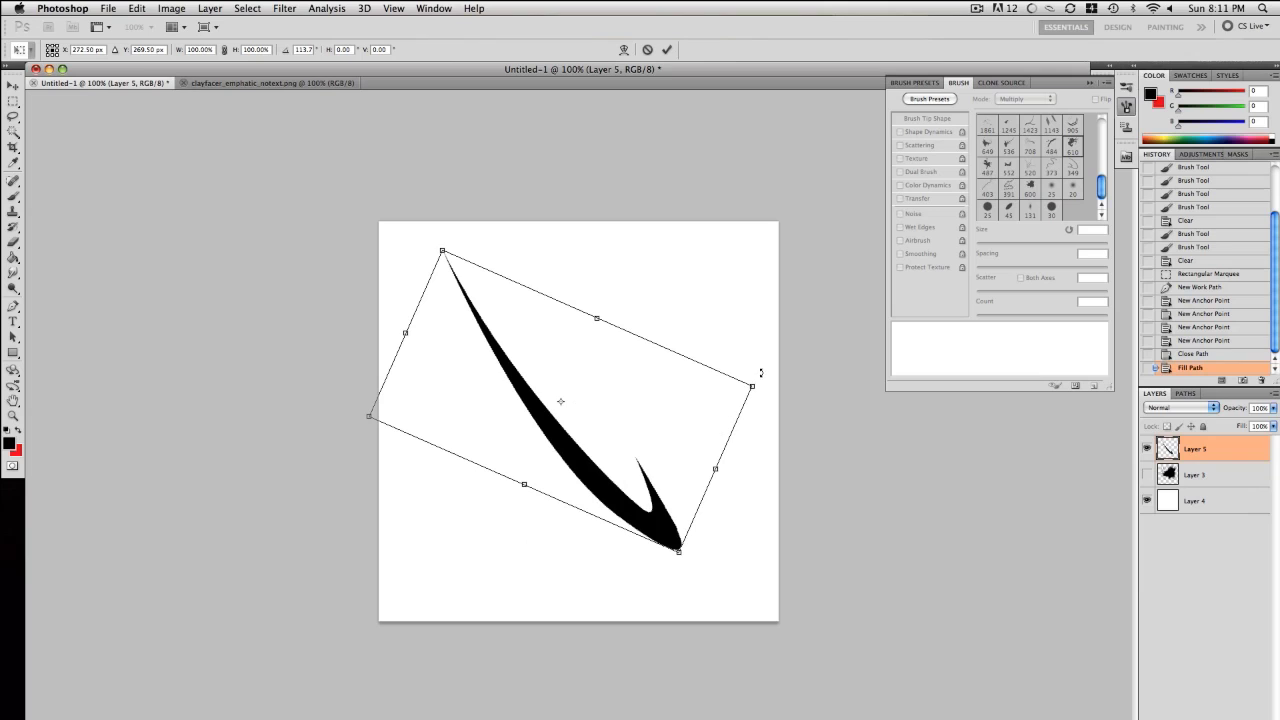
pyautogui.press('Return')
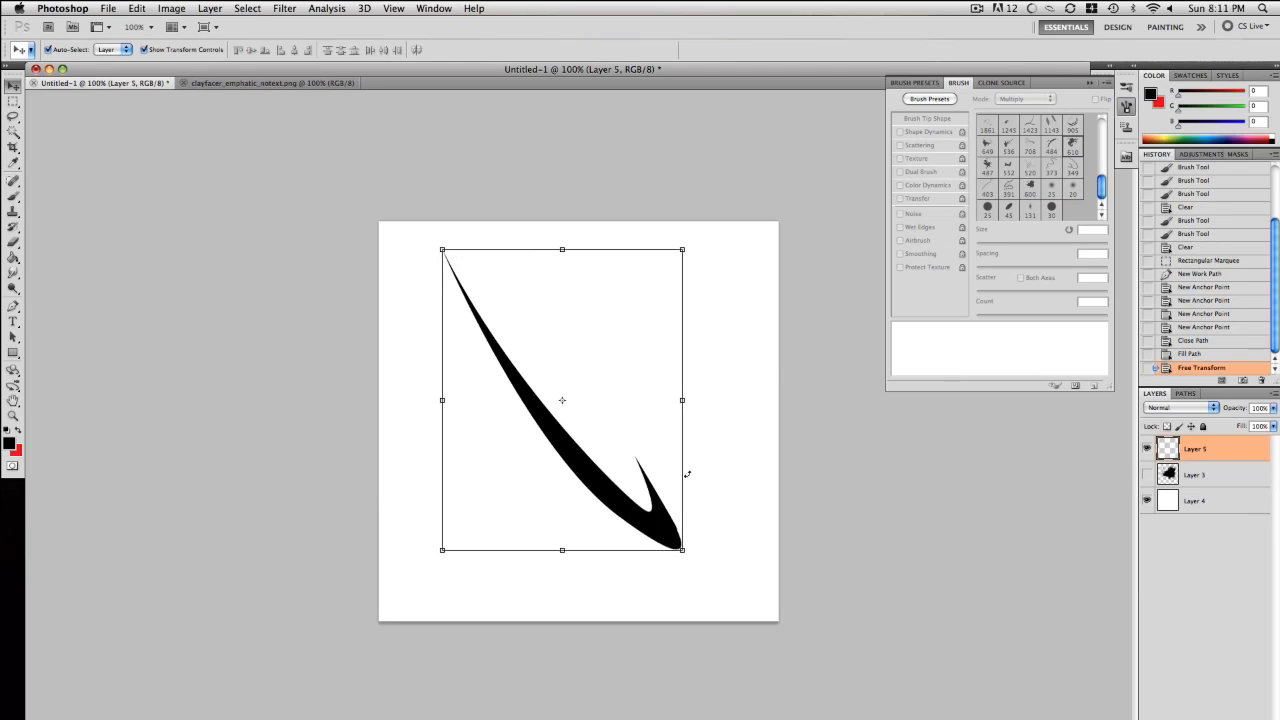
pyautogui.moveTo(668, 516); pyautogui.dragTo(668, 559)
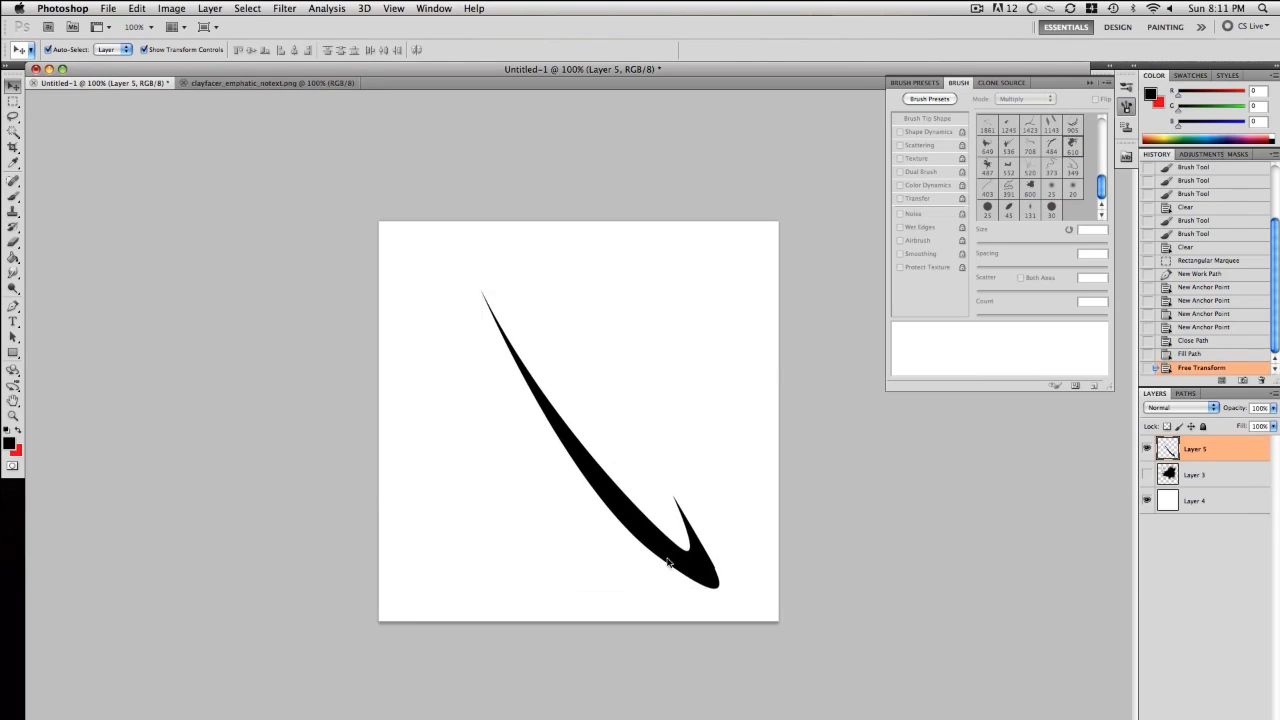
pyautogui.press('b')
pyautogui.hotkey('ctrl', 'shift', 'n')
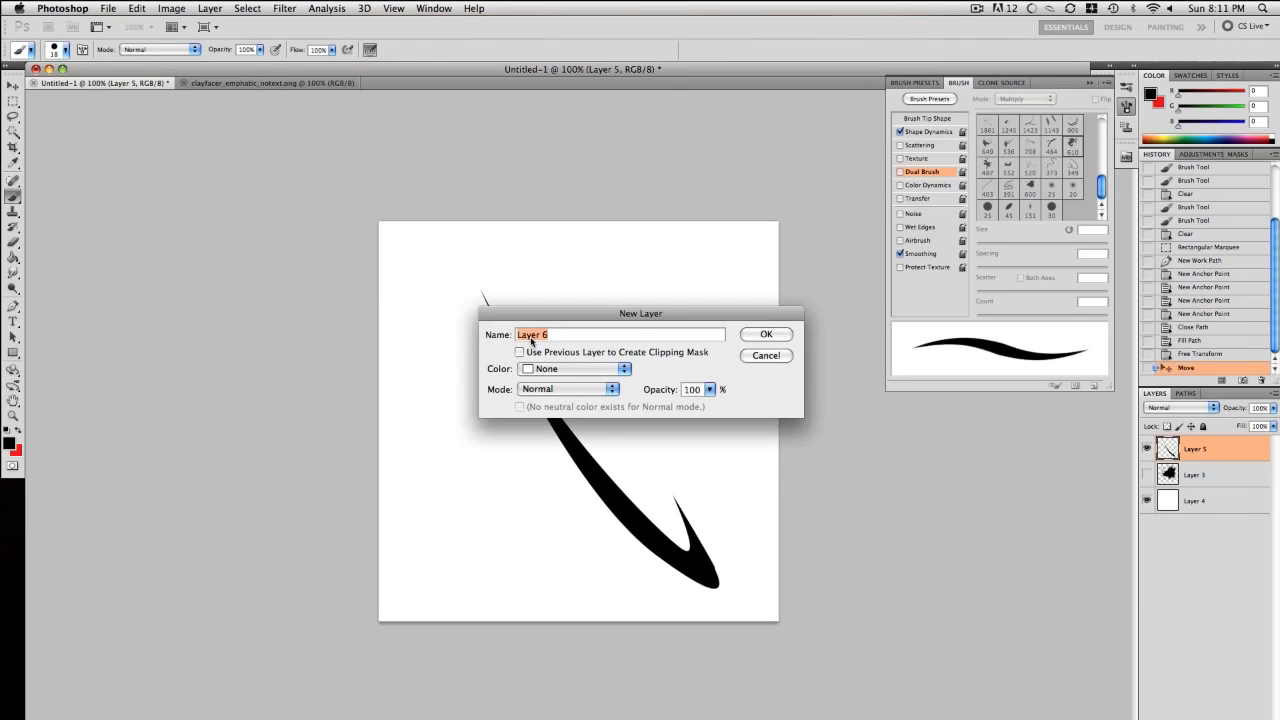
pyautogui.press('Return')
# On Layer 6, paint hooked strokes and a looping scribble beside the swoosh, then select all
pyautogui.click(503, 280)
pyautogui.moveTo(540, 364); pyautogui.dragTo(690, 485)
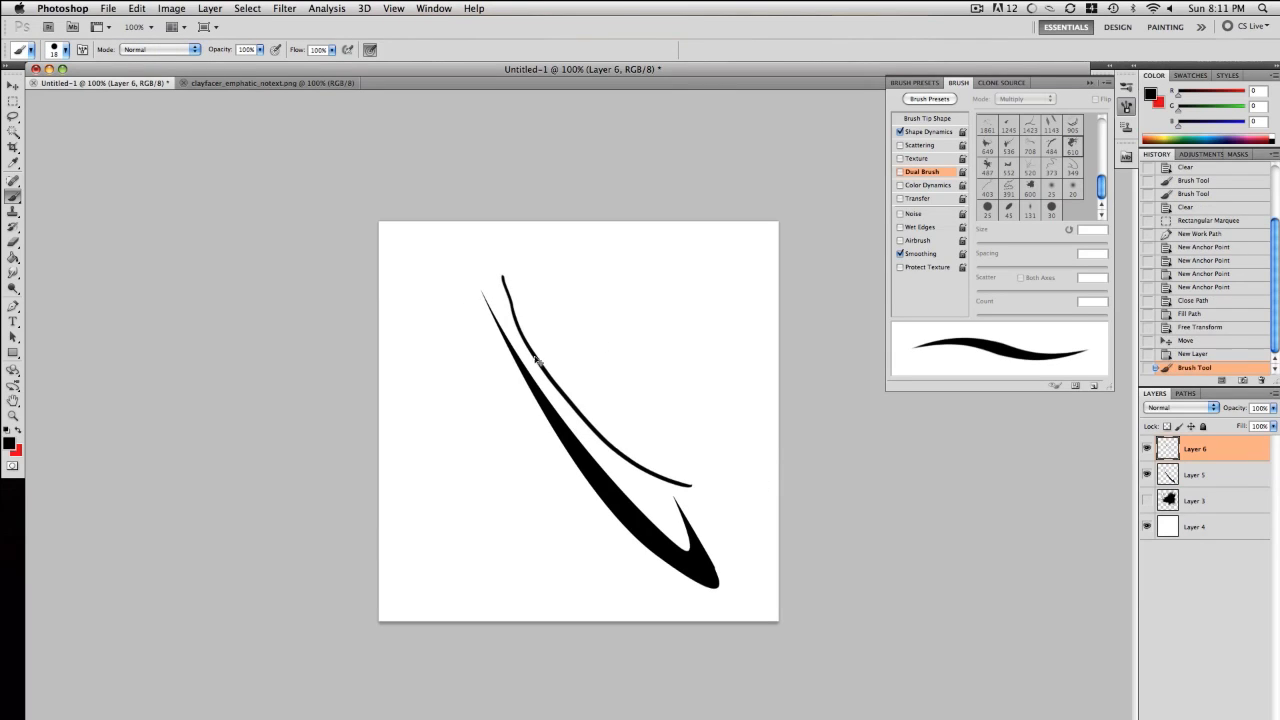
pyautogui.hotkey('ctrl', 'z')
pyautogui.moveTo(502, 279)
pyautogui.mouseDown()
pyautogui.moveTo(524, 328)
pyautogui.moveTo(650, 428)
pyautogui.mouseUp()
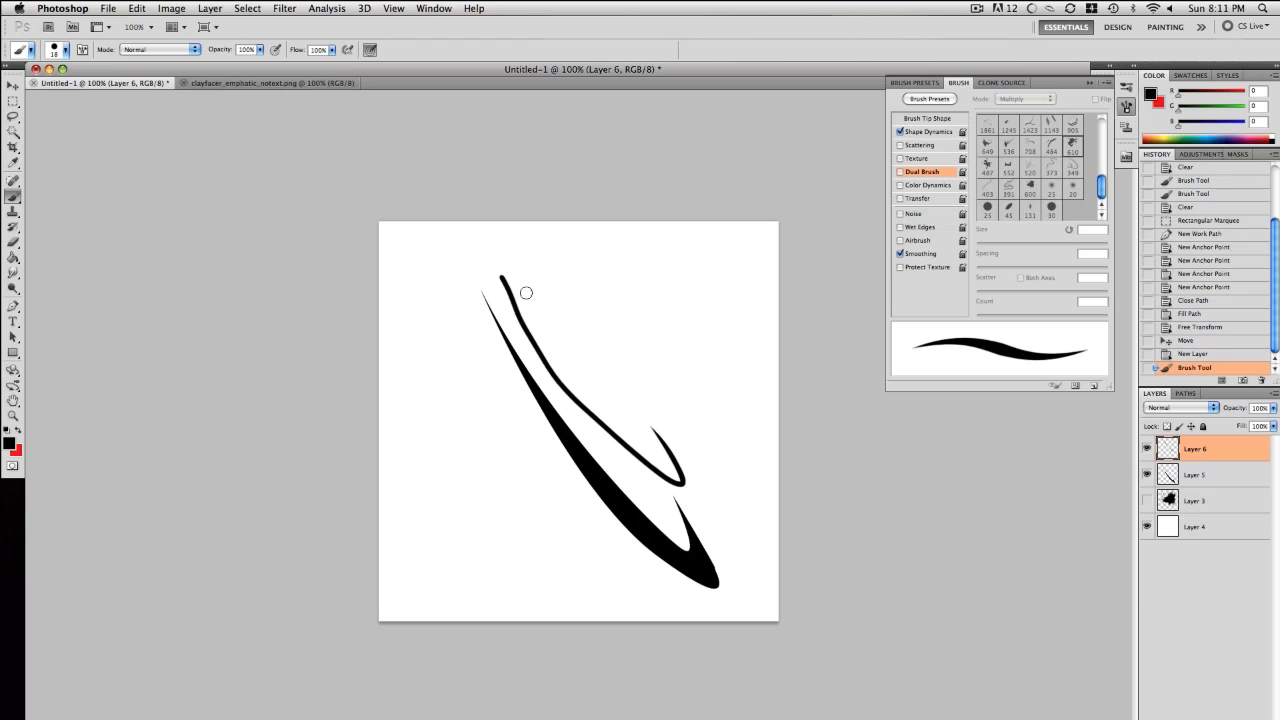
pyautogui.moveTo(519, 251)
pyautogui.mouseDown()
pyautogui.moveTo(555, 309)
pyautogui.moveTo(637, 358)
pyautogui.mouseUp()
pyautogui.moveTo(565, 248); pyautogui.dragTo(634, 314)
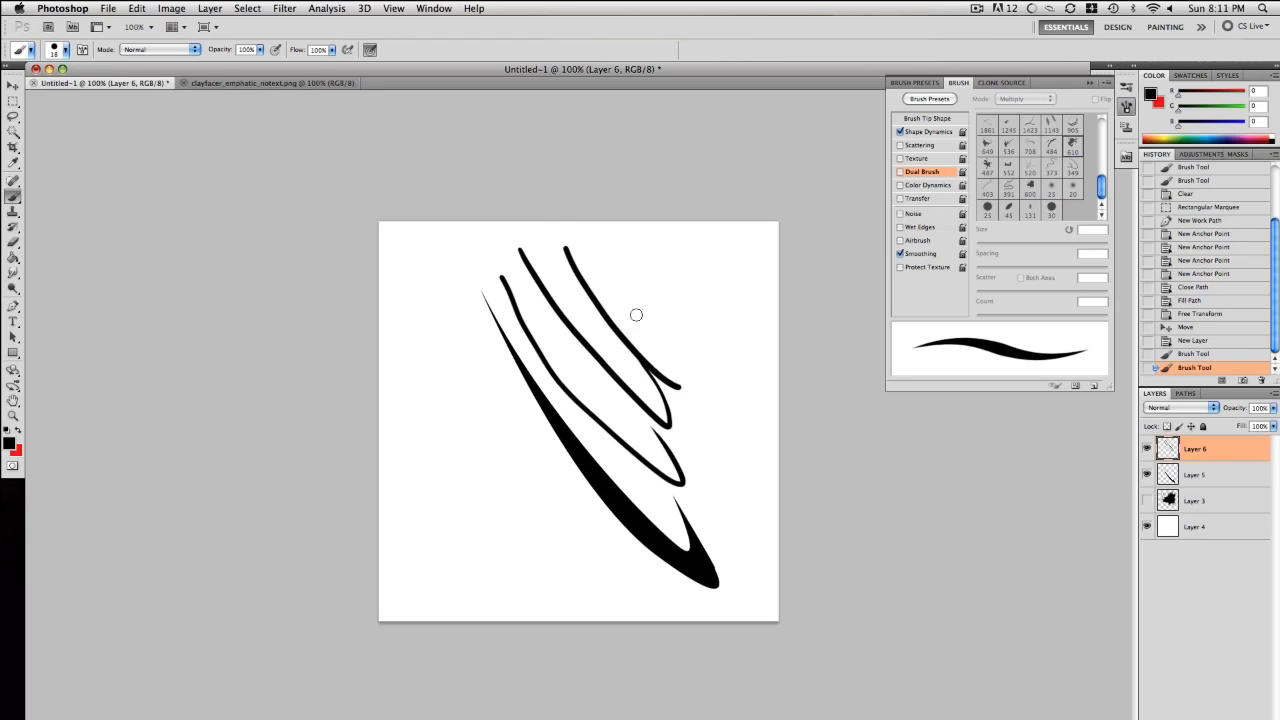
pyautogui.moveTo(634, 257)
pyautogui.mouseDown()
pyautogui.moveTo(703, 329)
pyautogui.moveTo(634, 300)
pyautogui.moveTo(638, 341)
pyautogui.moveTo(610, 283)
pyautogui.moveTo(646, 297)
pyautogui.mouseUp()
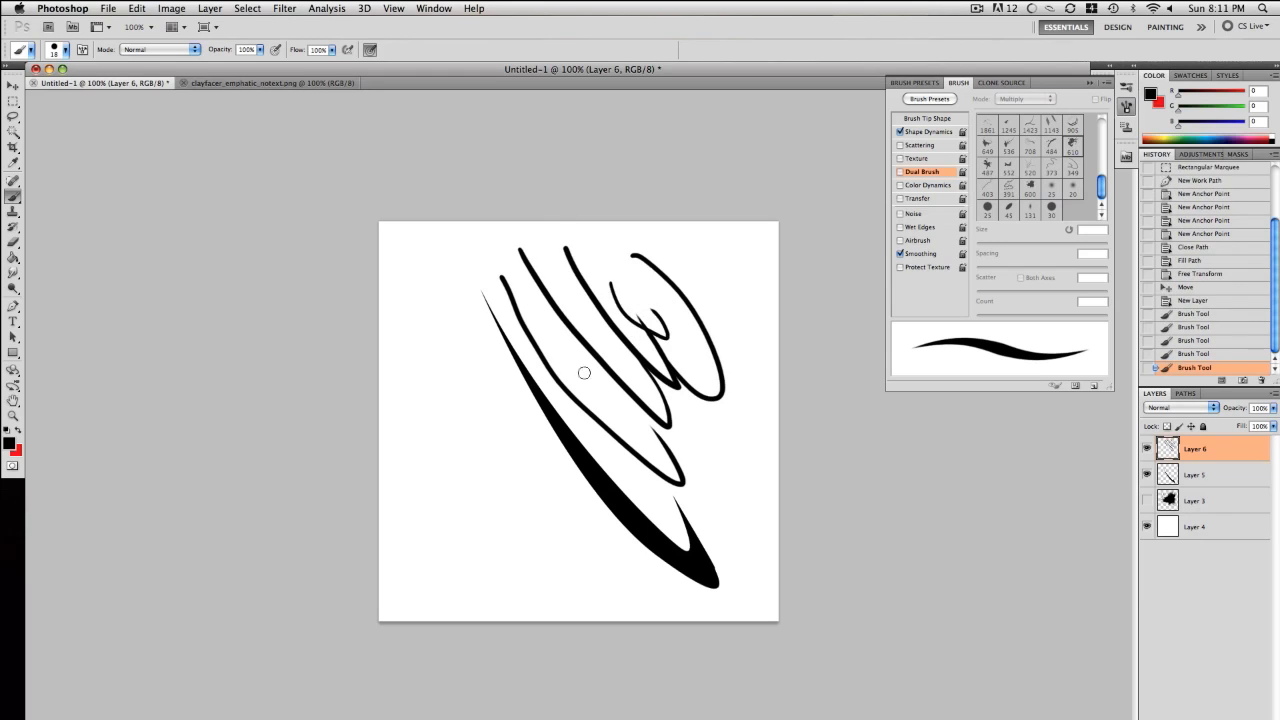
pyautogui.moveTo(640, 345)
pyautogui.mouseDown()
pyautogui.moveTo(673, 376)
pyautogui.moveTo(659, 350)
pyautogui.moveTo(673, 311)
pyautogui.moveTo(628, 310)
pyautogui.mouseUp()
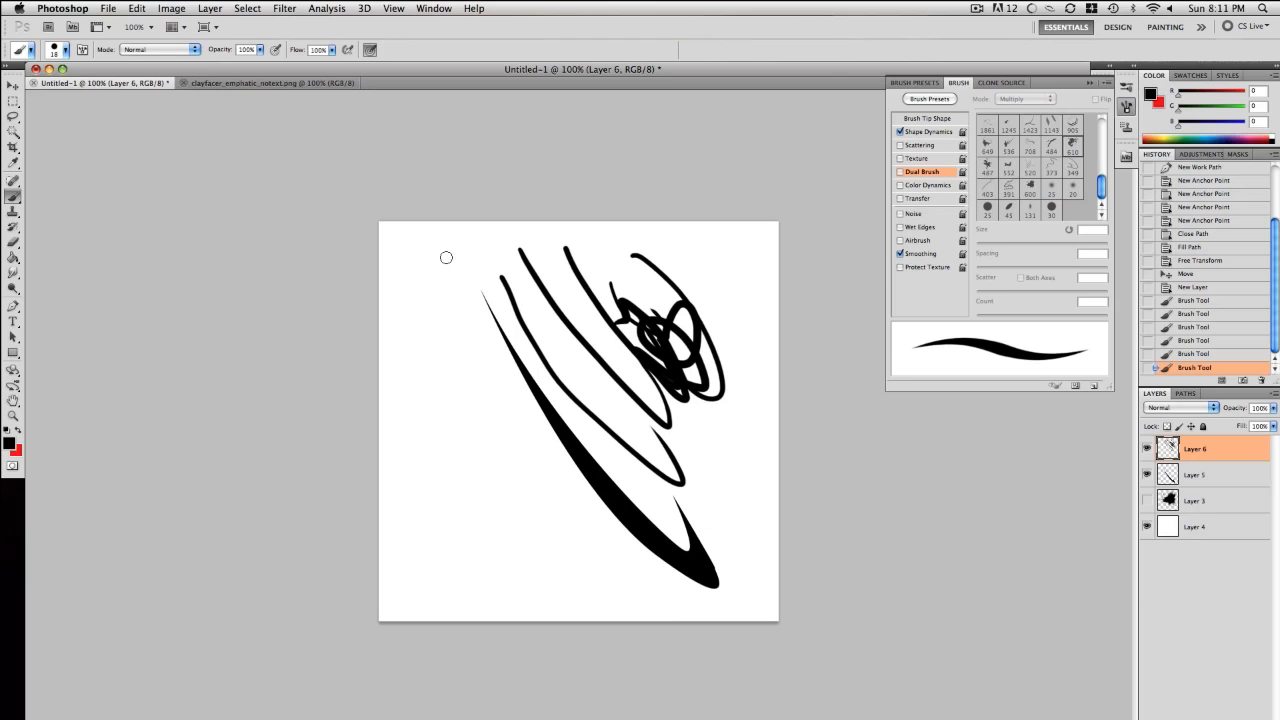
pyautogui.hotkey('ctrl', 'a')
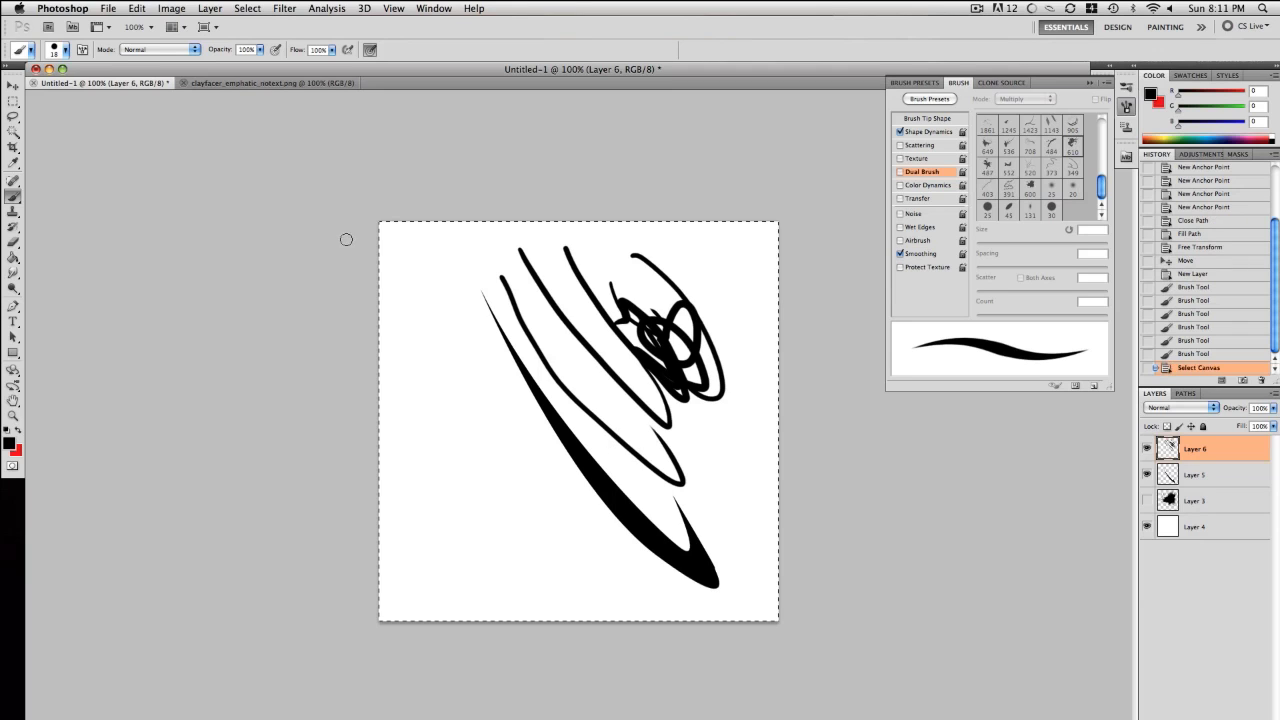
# Delete the looped scribbles from Layer 6 and make Layer 5 the active layer
pyautogui.press('Delete')
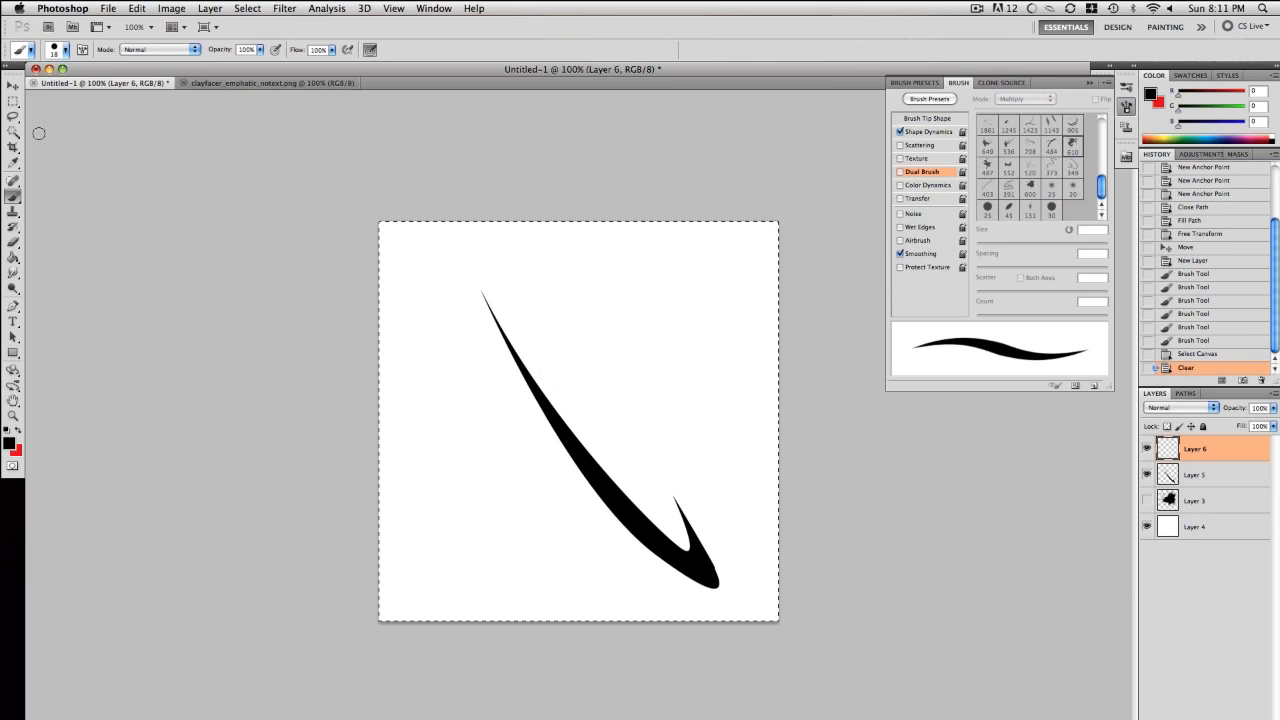
pyautogui.click(1156, 474)
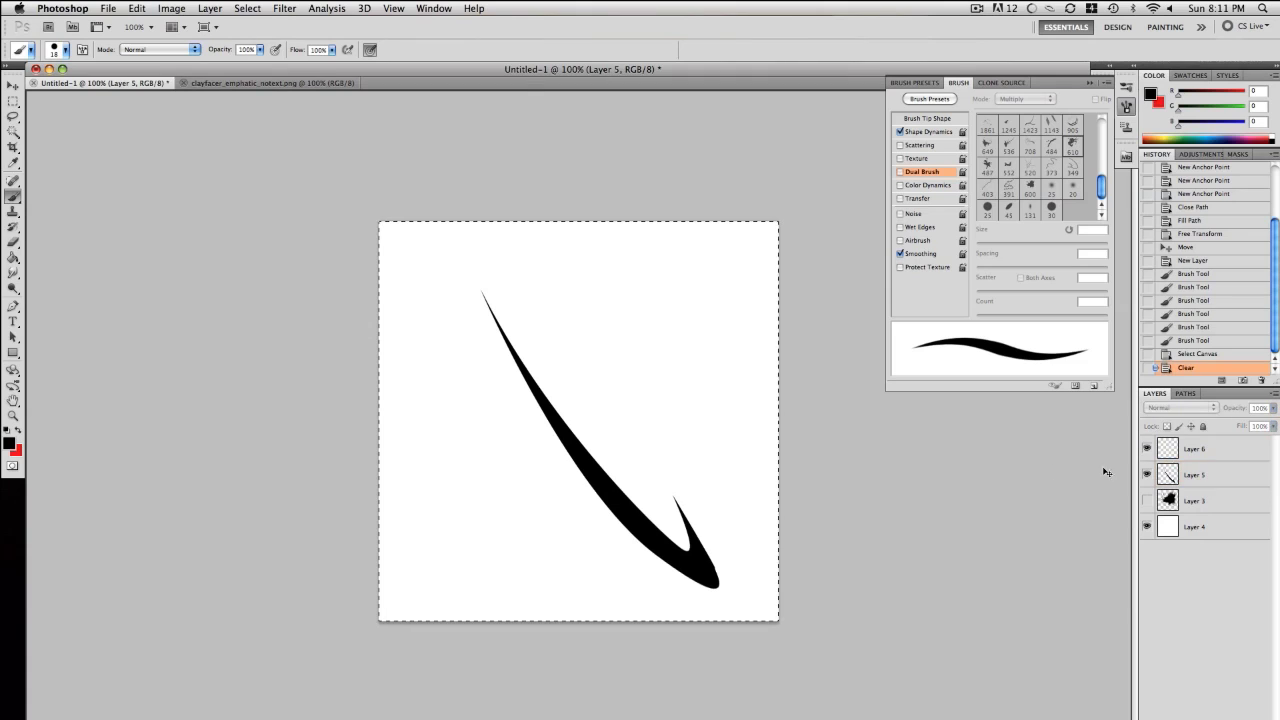
pyautogui.hotkey('ctrl', 'z')
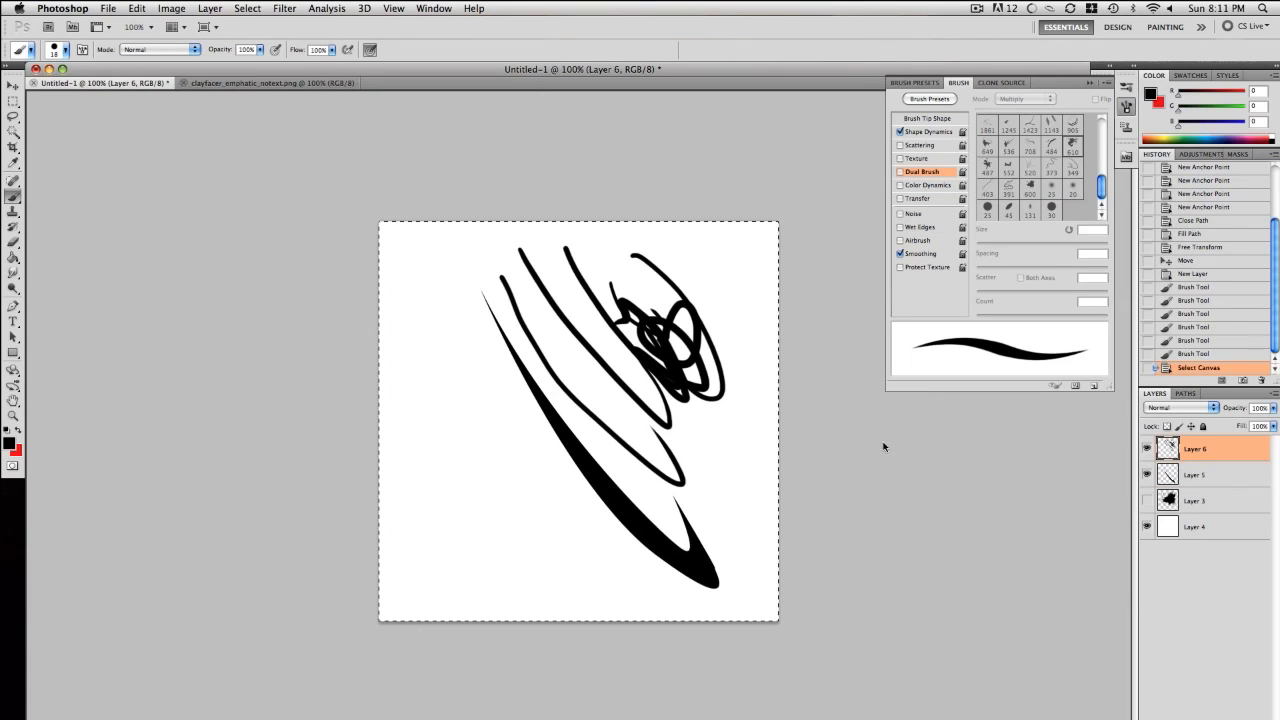
pyautogui.hotkey('ctrl', 'z')
pyautogui.click(1163, 482)
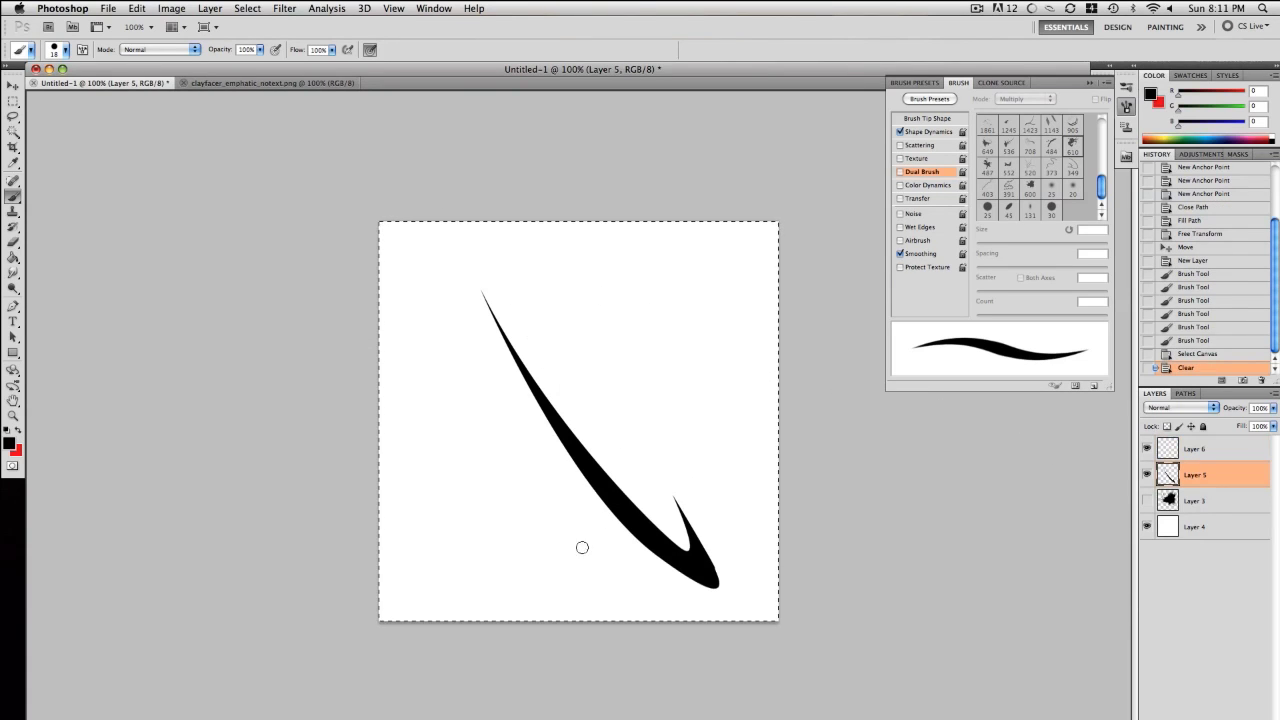
# Repaint the upper stroke and try short branches near the tip, undoing the misfits
pyautogui.moveTo(606, 500); pyautogui.dragTo(521, 357)
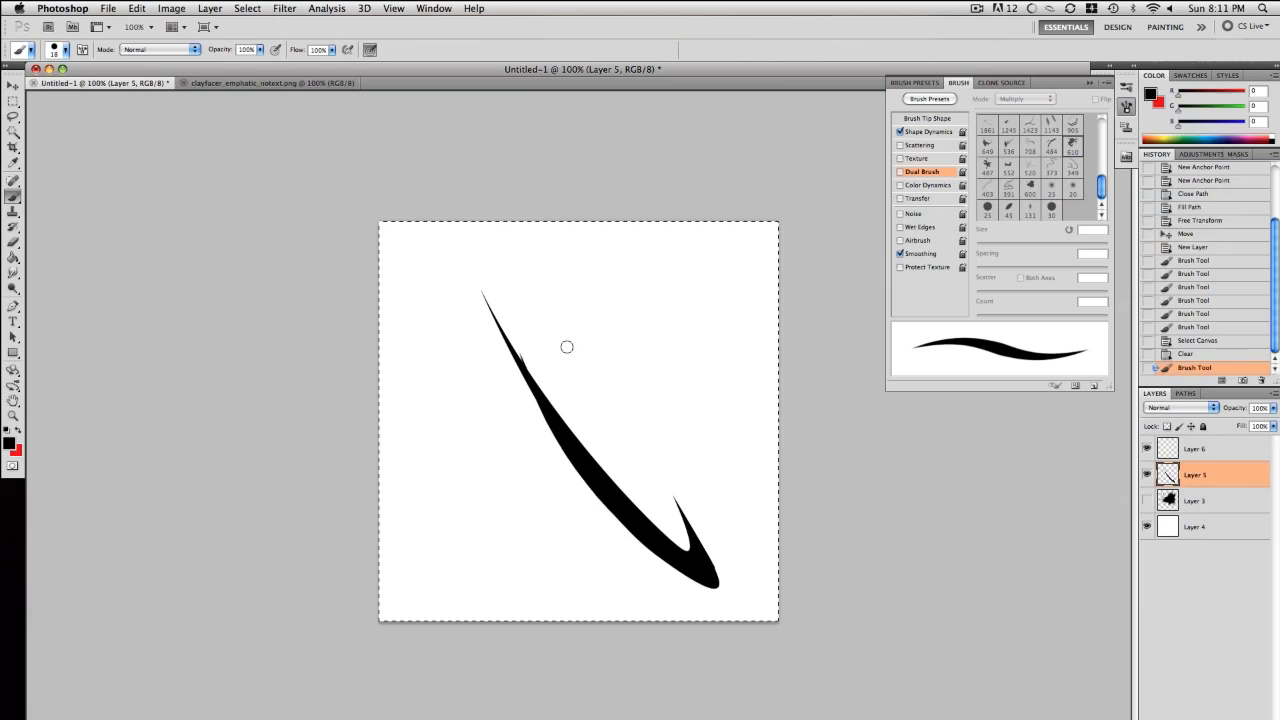
pyautogui.moveTo(541, 234); pyautogui.dragTo(618, 482)
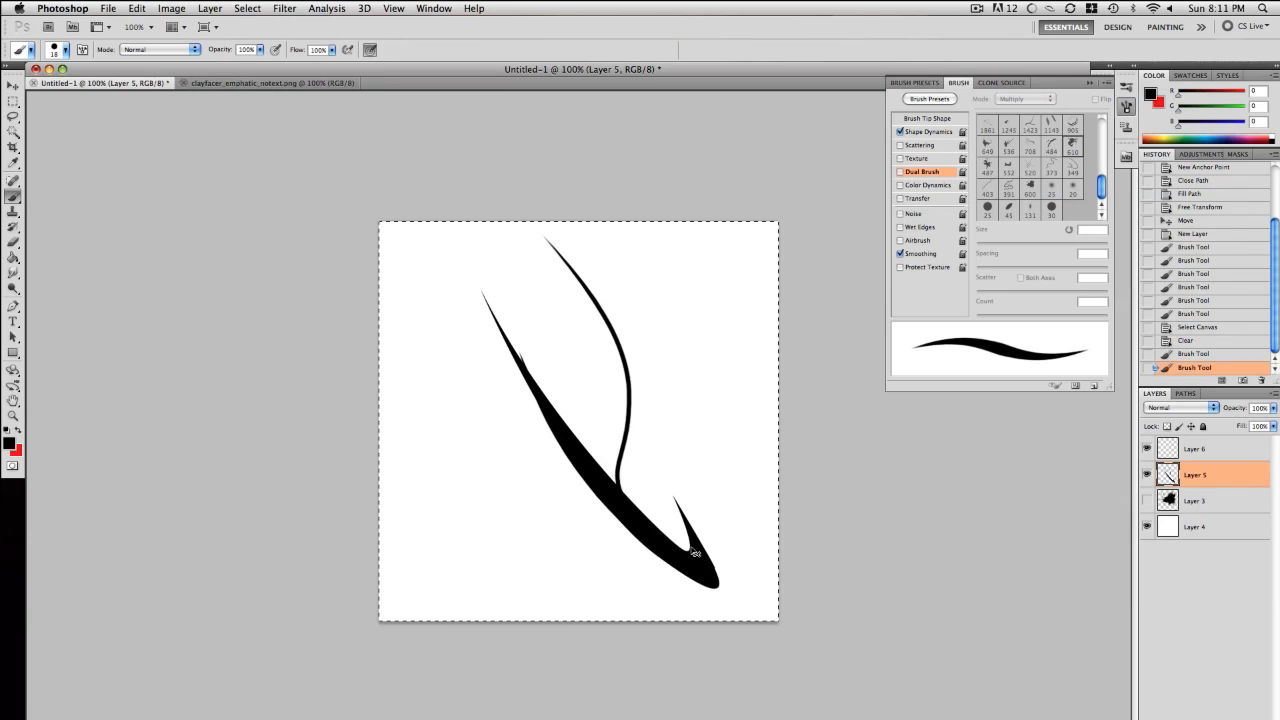
pyautogui.hotkey('ctrl', 'z')
pyautogui.moveTo(587, 410); pyautogui.dragTo(612, 482)
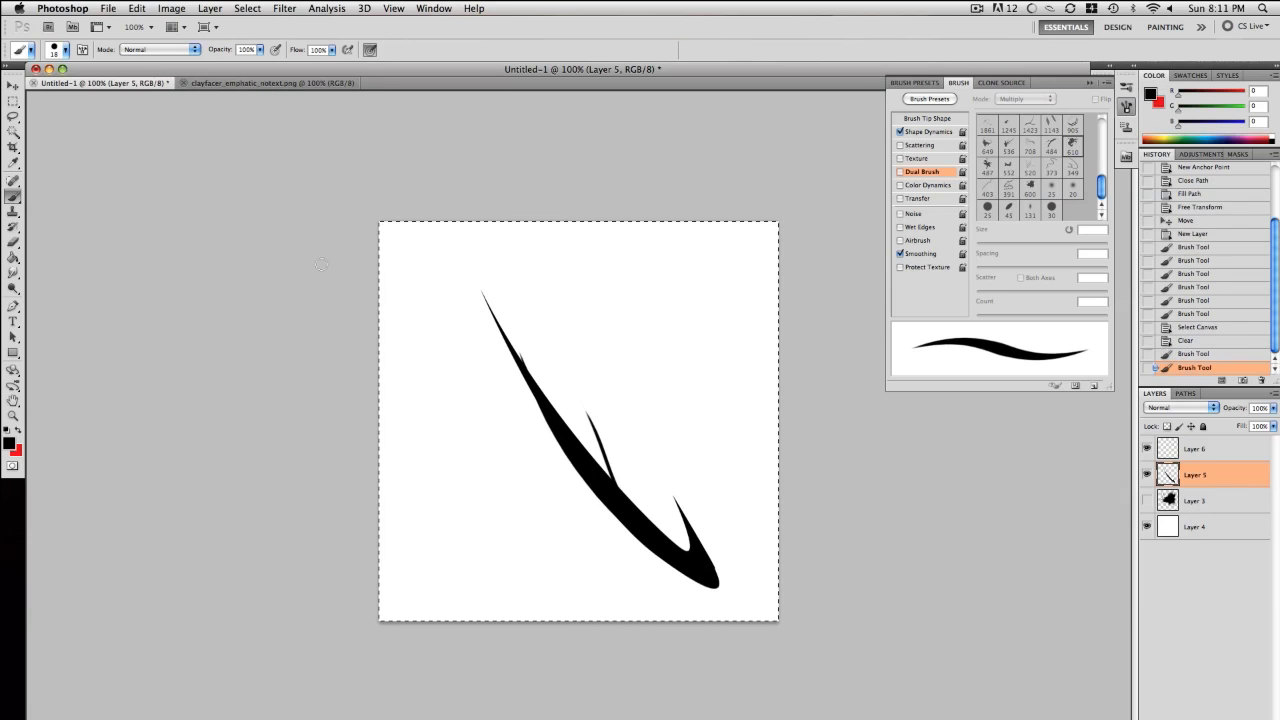
pyautogui.click(506, 248)
pyautogui.hotkey('ctrl', 'z')
pyautogui.moveTo(690, 545); pyautogui.dragTo(673, 497)
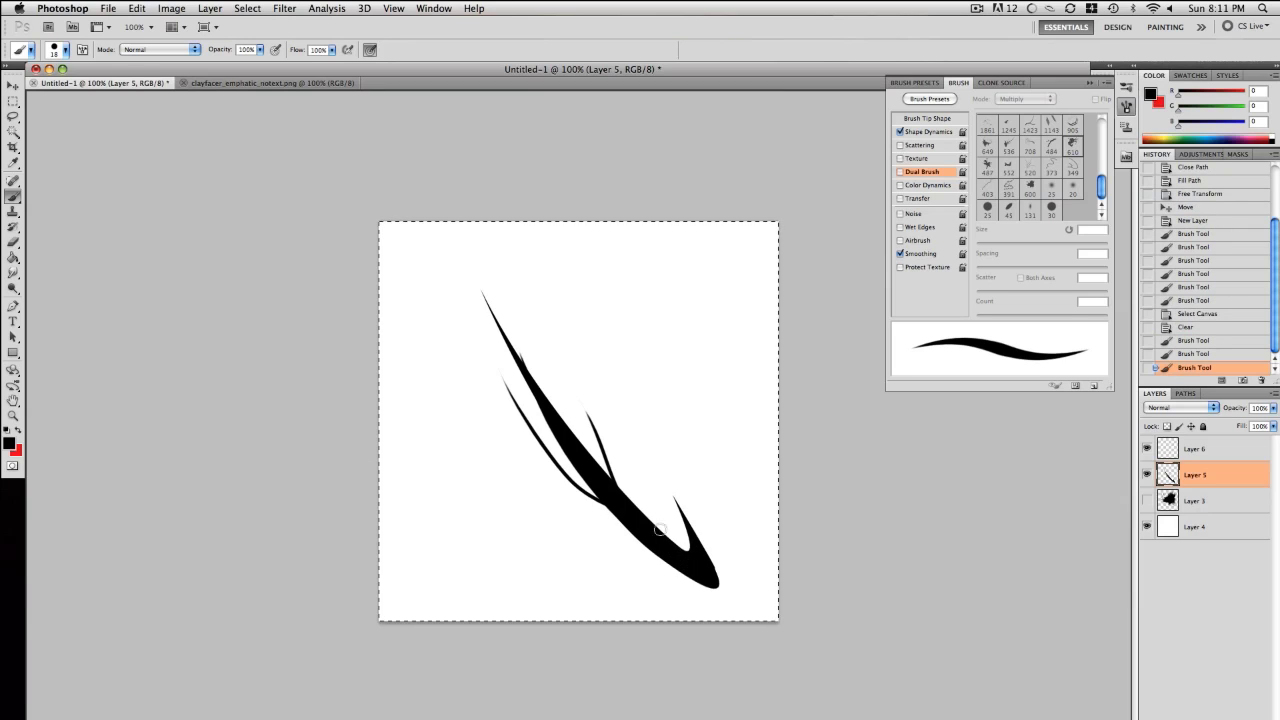
pyautogui.moveTo(565, 462); pyautogui.dragTo(378, 345)
pyautogui.hotkey('ctrl', 'z')
# Add thin curved branches fanning along both sides of the black stroke
pyautogui.moveTo(470, 345); pyautogui.dragTo(657, 547)
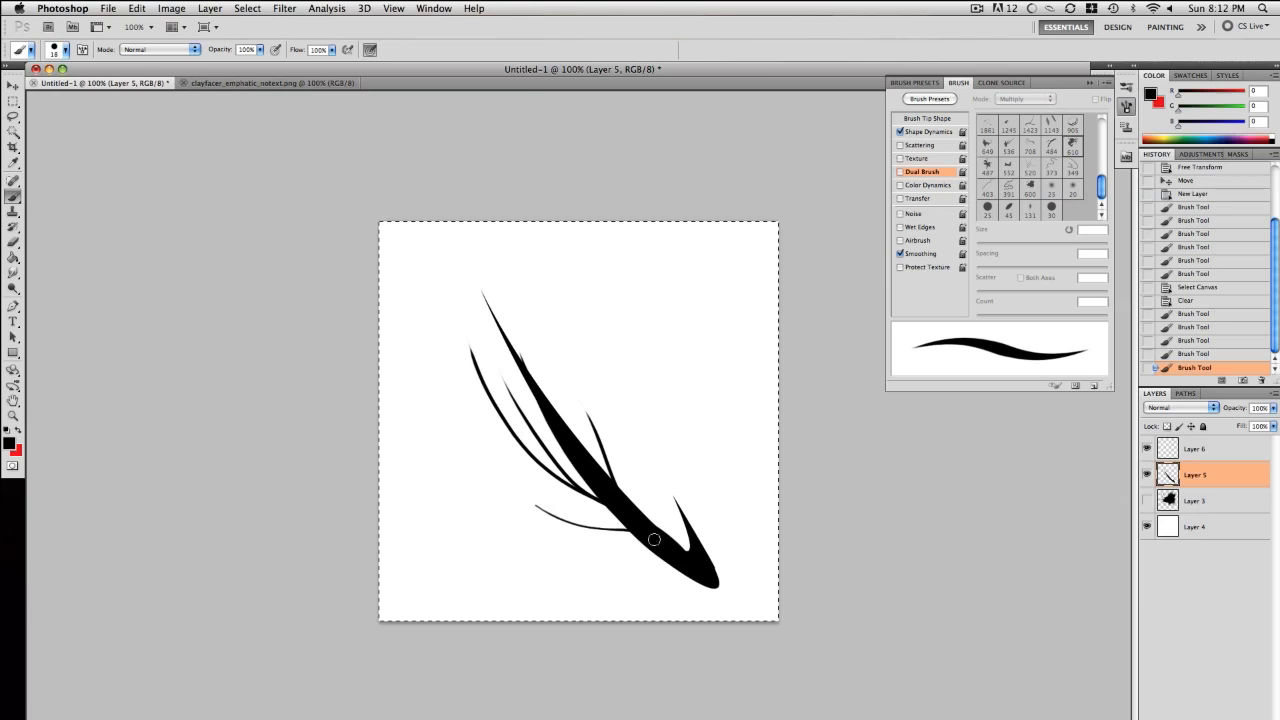
pyautogui.moveTo(500, 340); pyautogui.dragTo(596, 480)
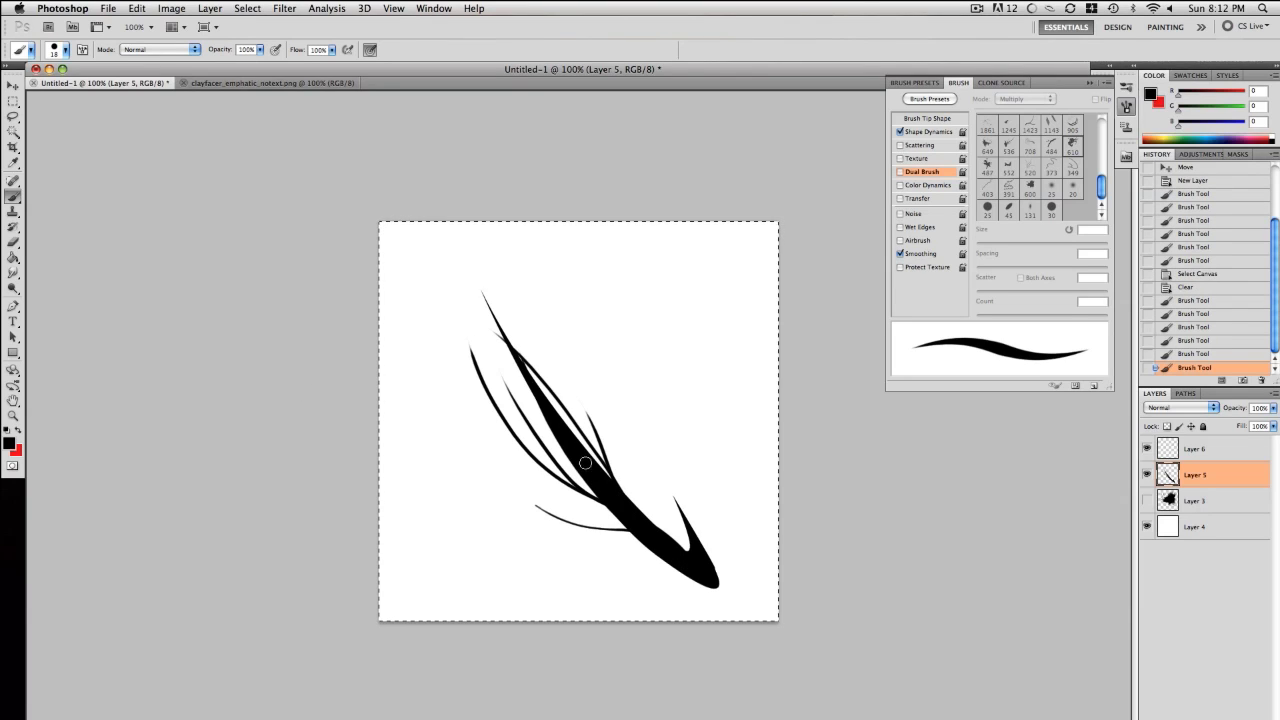
pyautogui.moveTo(533, 338); pyautogui.dragTo(605, 480)
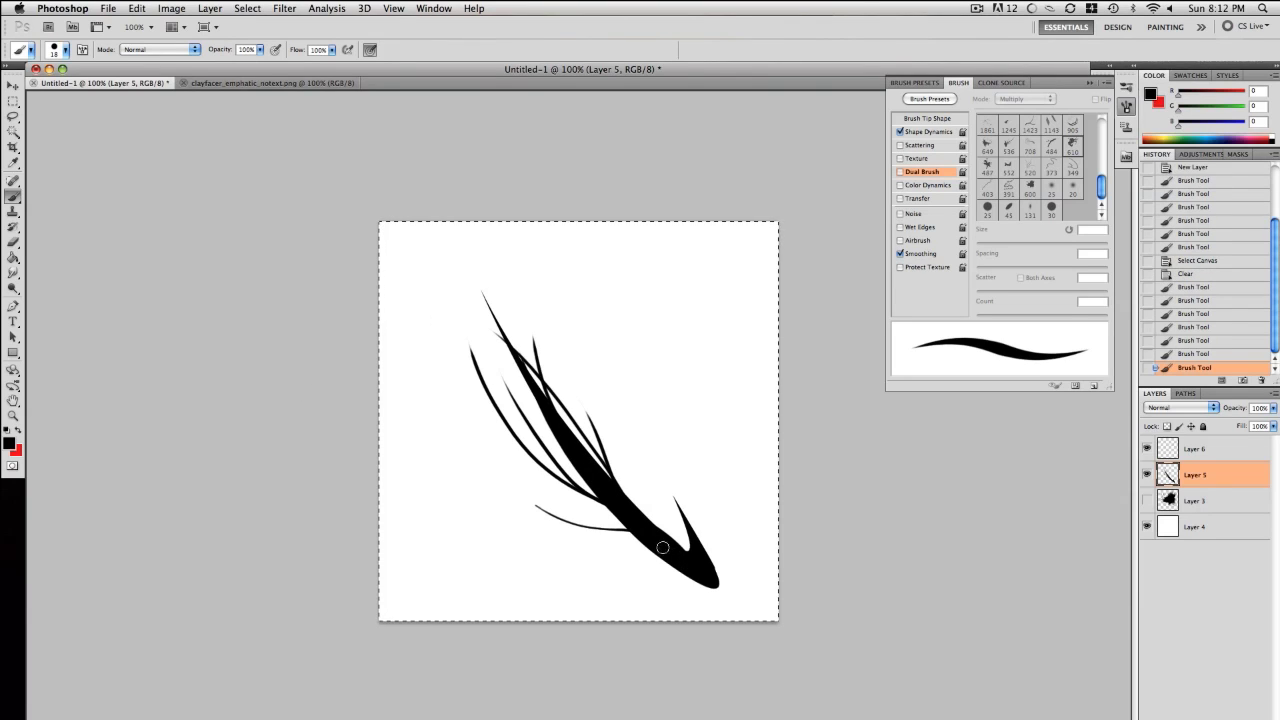
pyautogui.moveTo(538, 508); pyautogui.dragTo(650, 545)
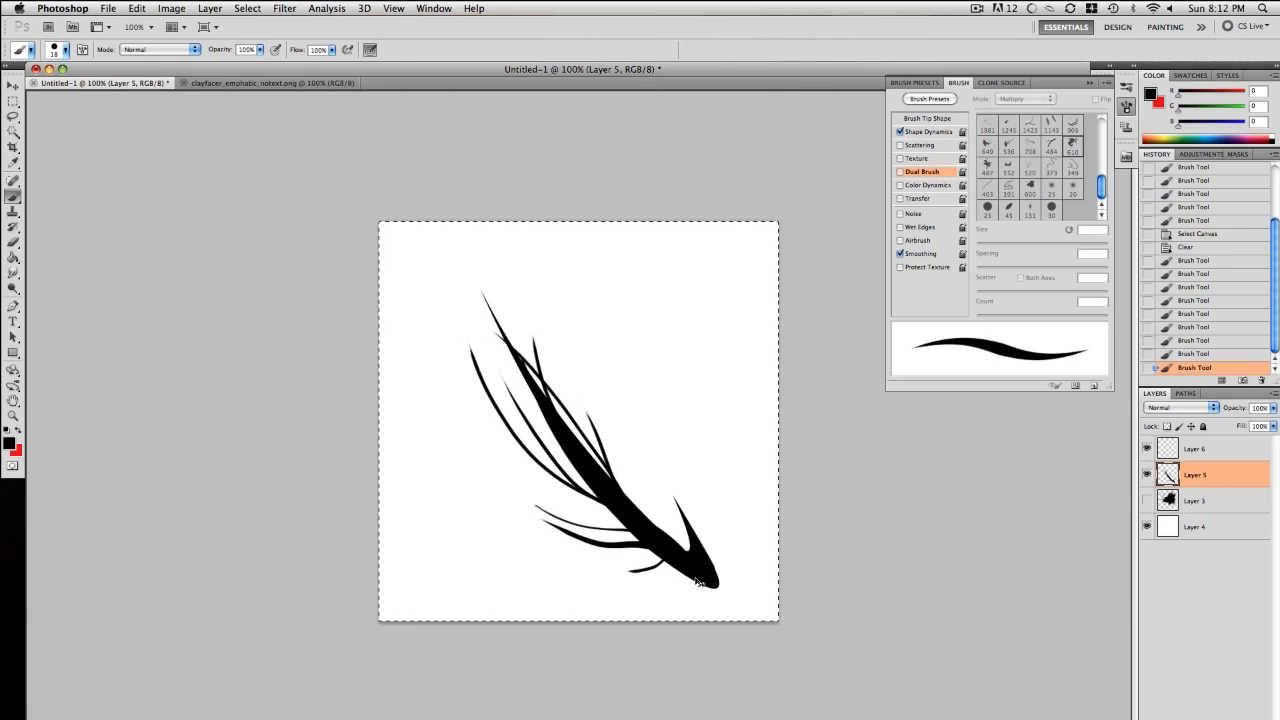
pyautogui.moveTo(698, 580); pyautogui.dragTo(572, 562)
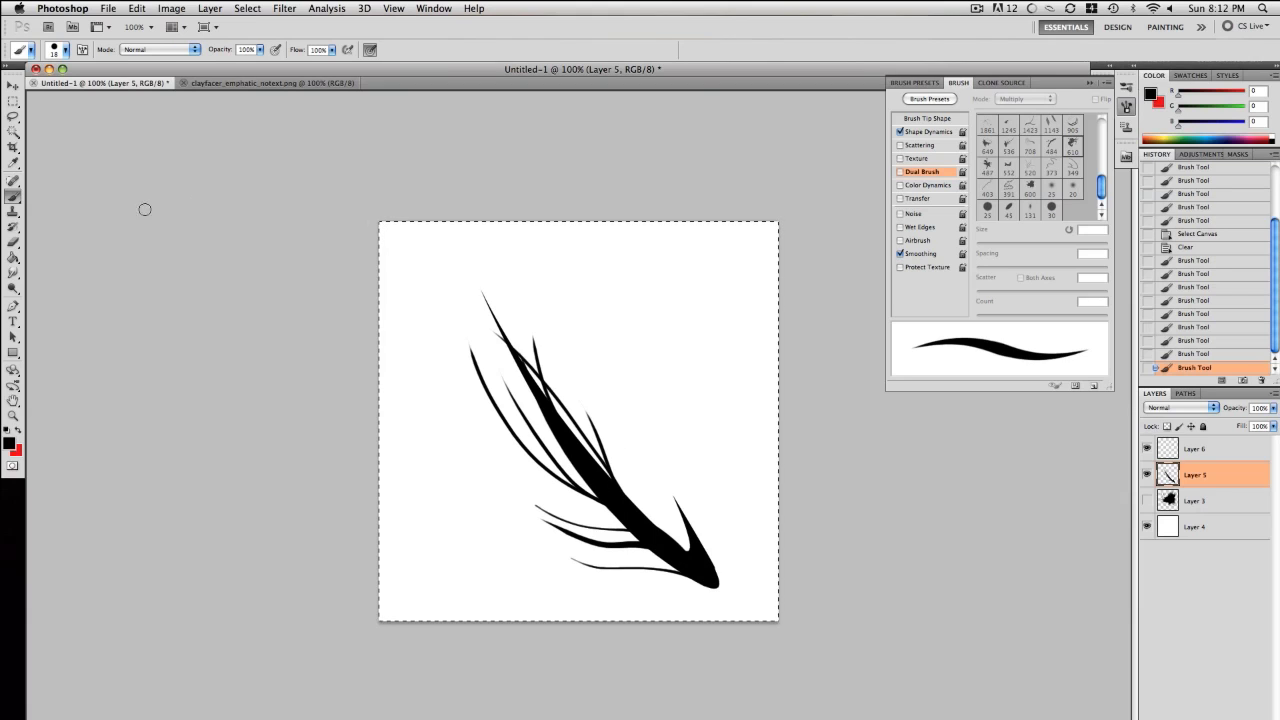
pyautogui.moveTo(609, 479); pyautogui.dragTo(596, 356)
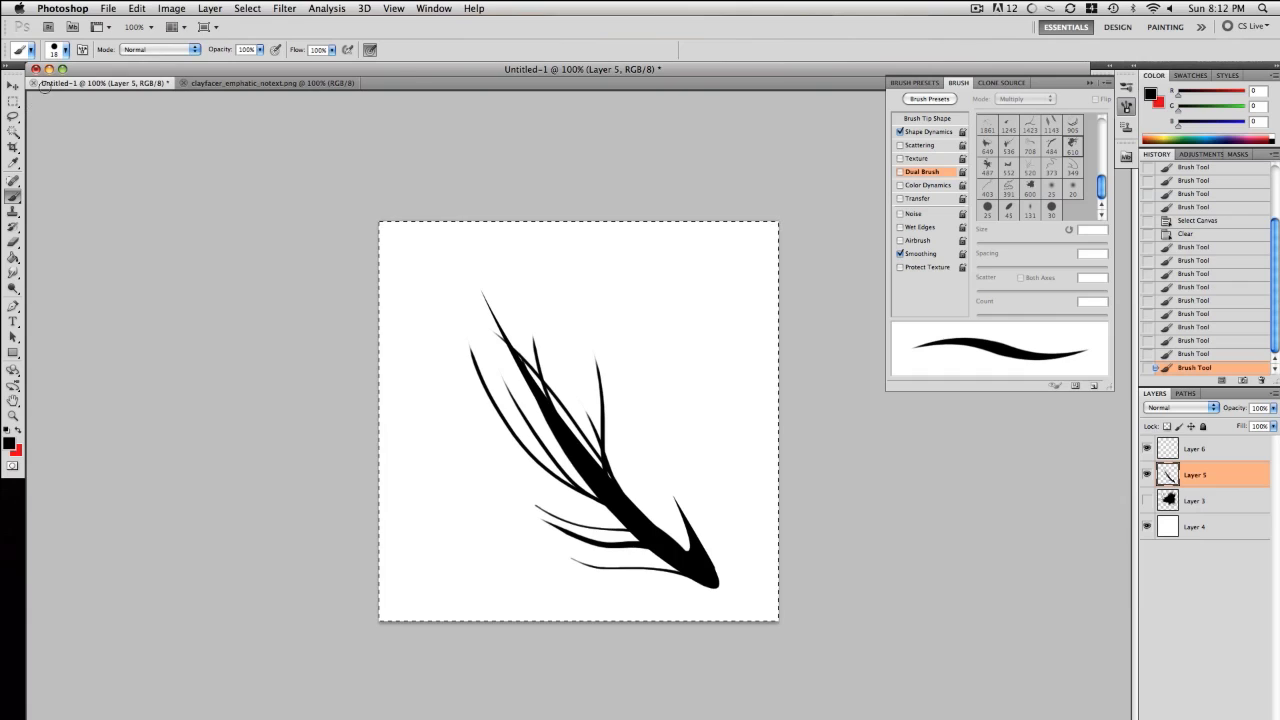
# Define the stroke as a brush preset named 'Tutorial 8' and deselect the canvas
pyautogui.click(137, 8)
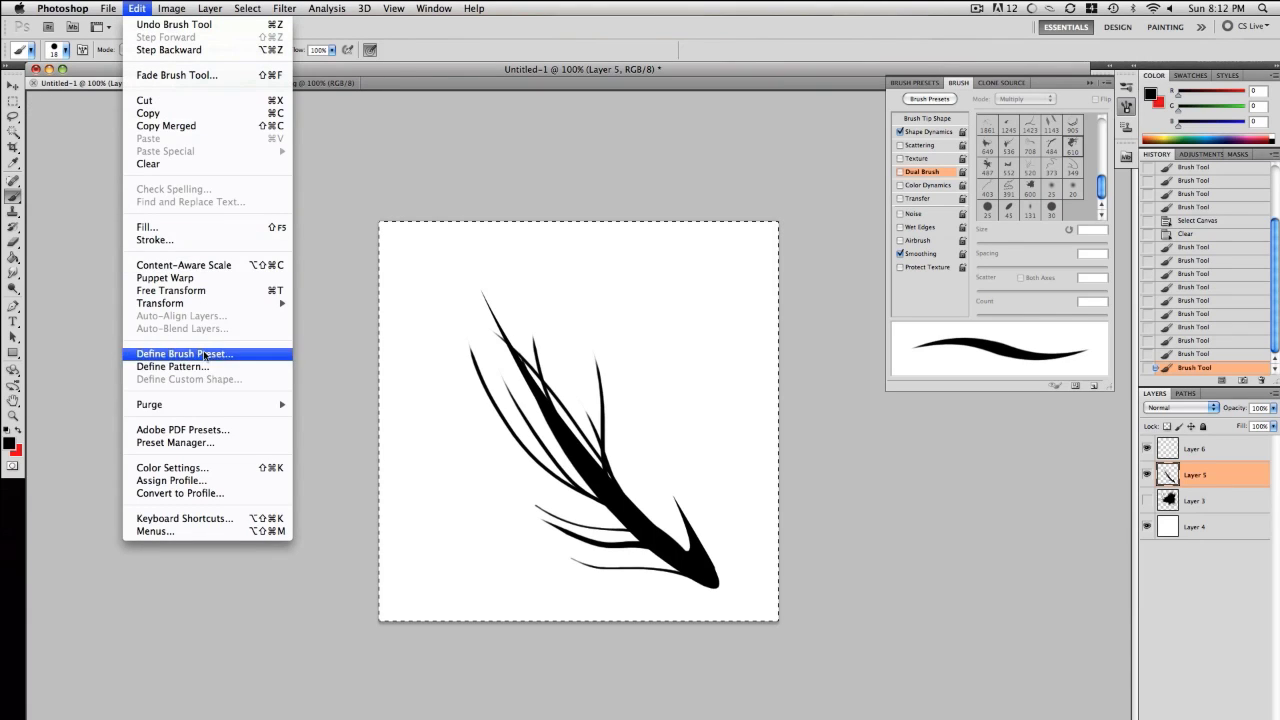
pyautogui.click(182, 353)
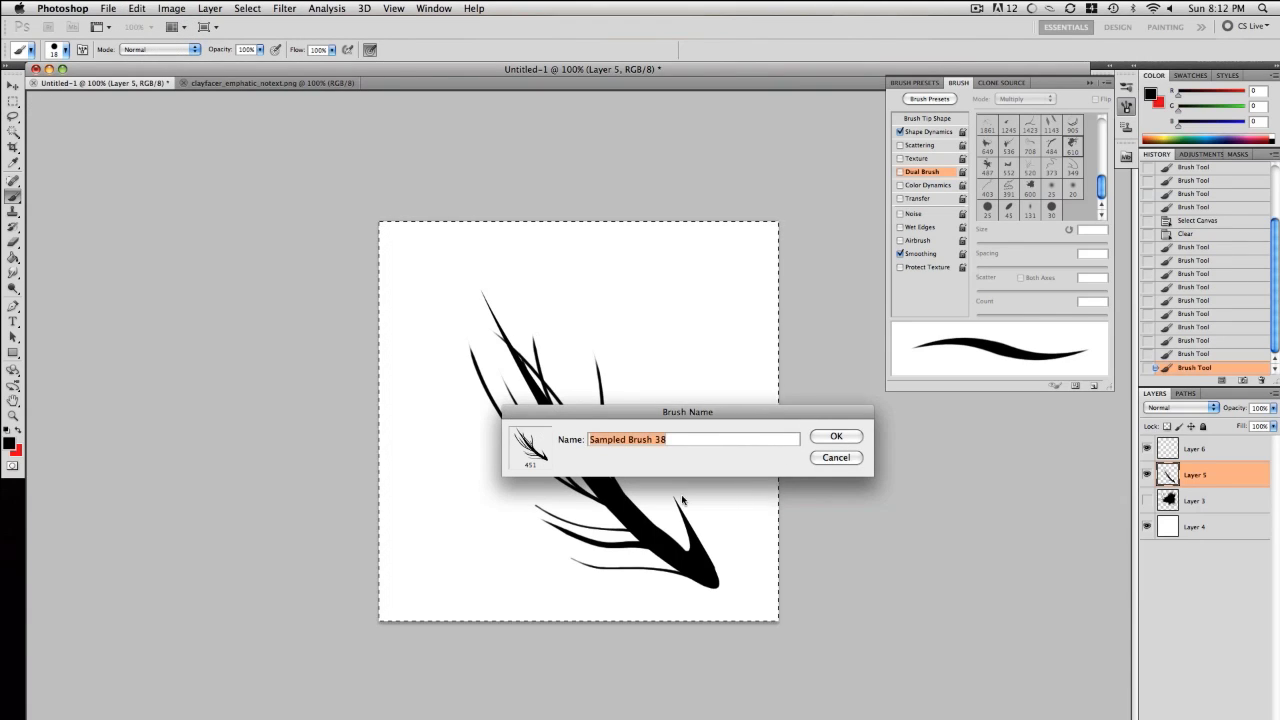
pyautogui.write('Tutoria')
pyautogui.write('l 8')
pyautogui.press('Return')
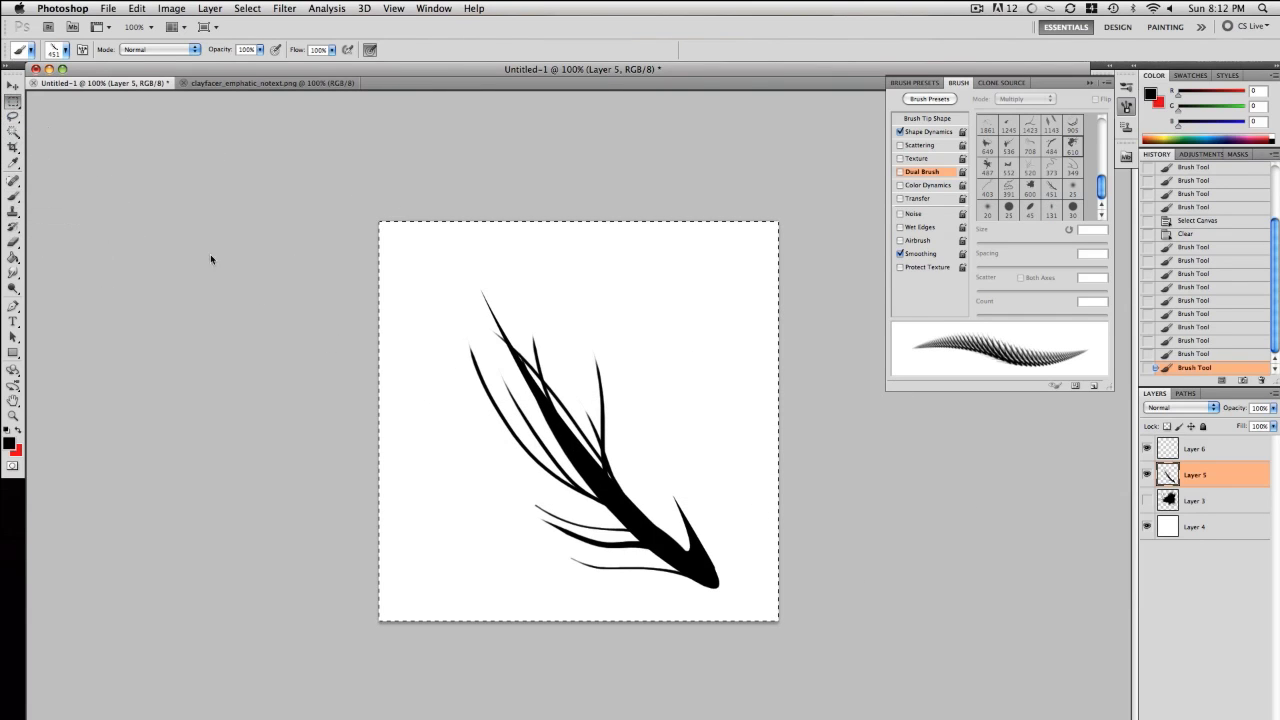
pyautogui.press('m')
pyautogui.press('super+d')
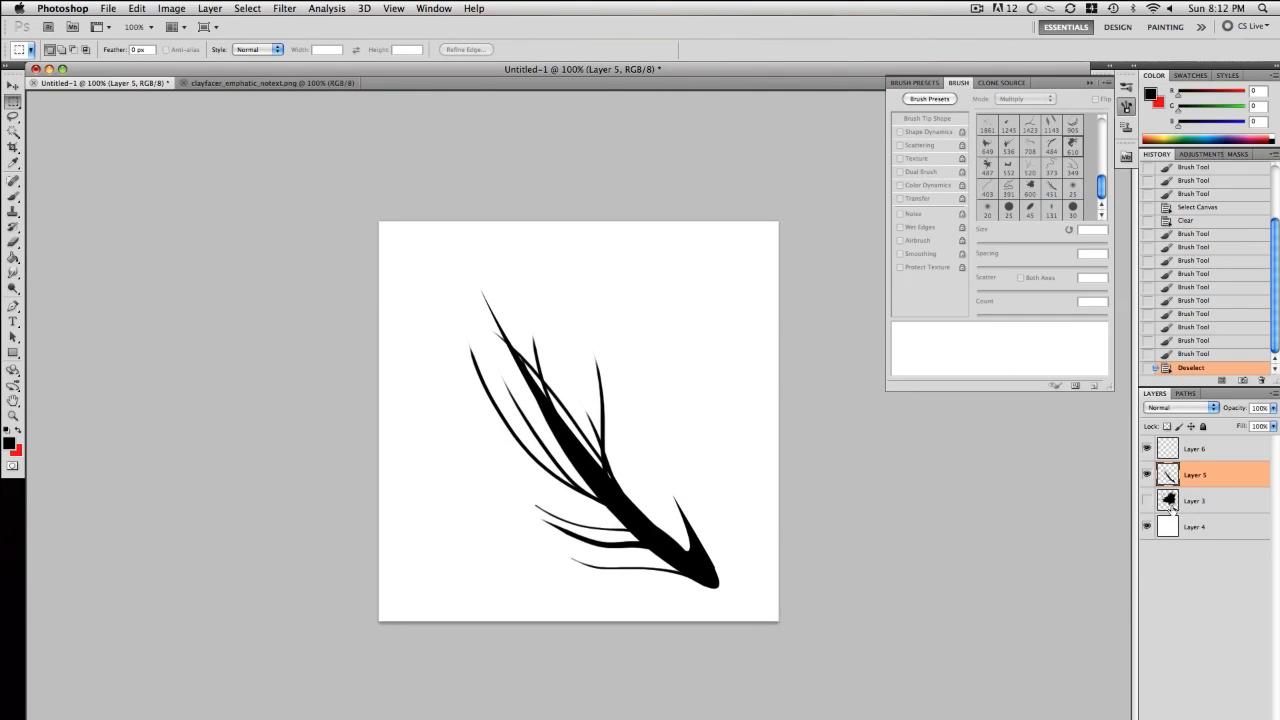
# Compare the splatter and feathery stroke layers by toggling visibility, then nudge the stroke up-left
pyautogui.click(1146, 502)
pyautogui.click(1146, 502)
pyautogui.click(1146, 475)
pyautogui.click(1146, 475)
pyautogui.click(1146, 500)
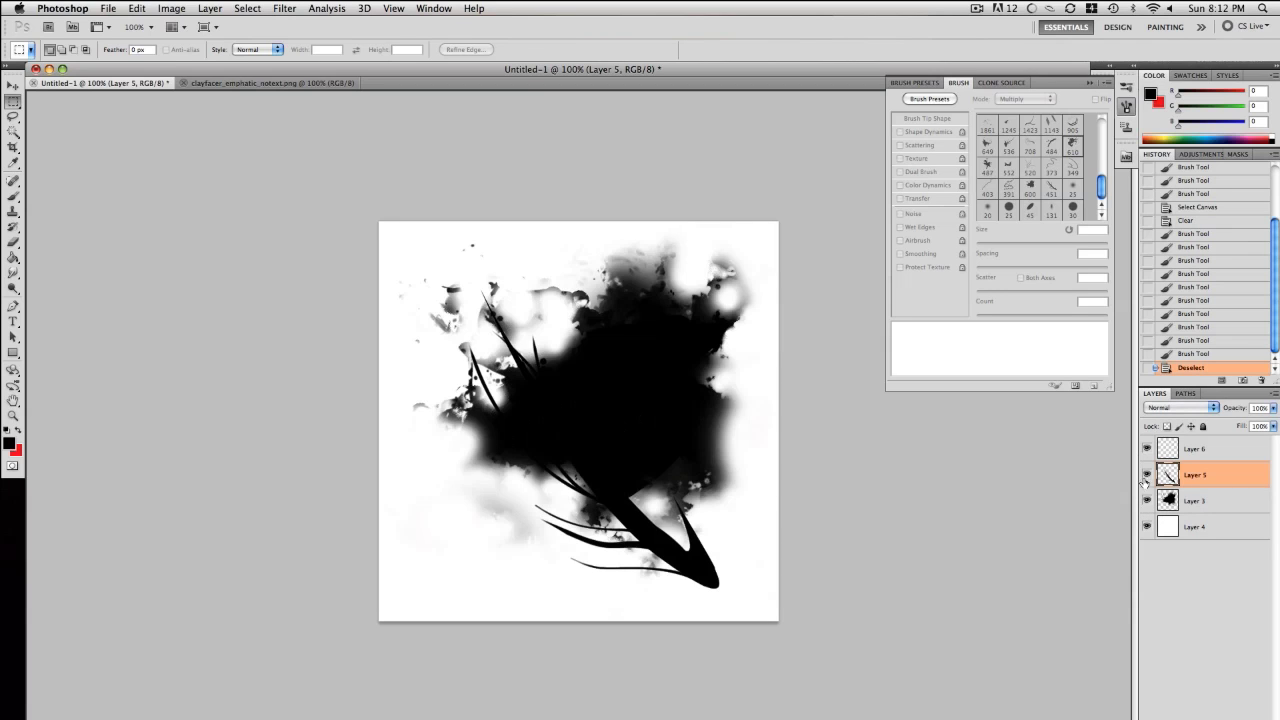
pyautogui.click(1146, 475)
pyautogui.click(1146, 500)
pyautogui.click(1146, 476)
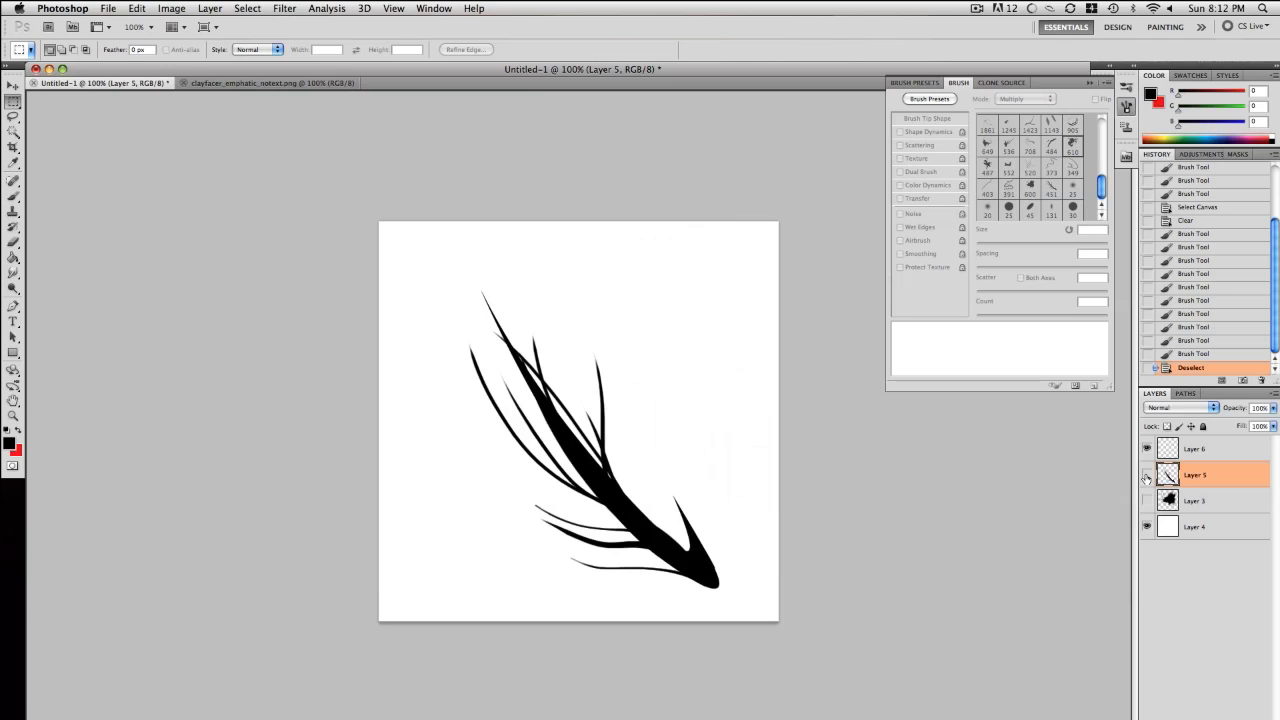
pyautogui.click(1147, 475)
pyautogui.click(1146, 475)
pyautogui.click(1146, 500)
pyautogui.click(1146, 475)
pyautogui.click(1146, 502)
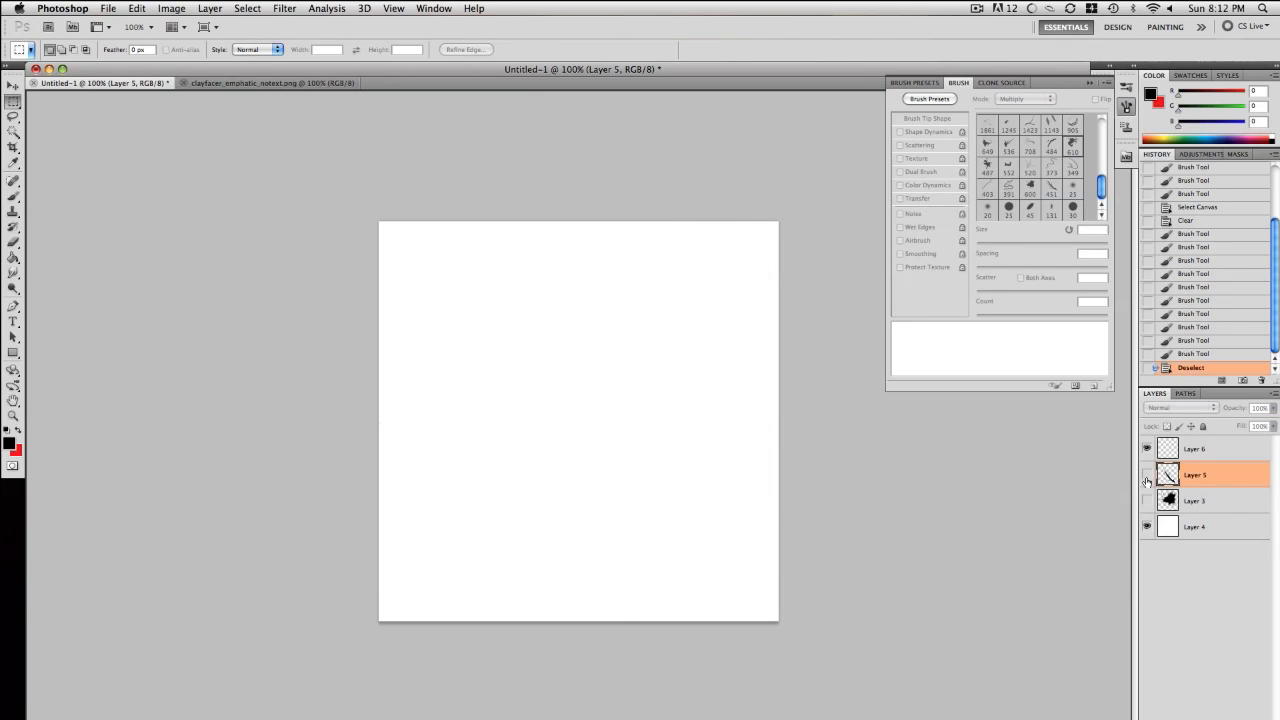
pyautogui.click(1146, 476)
pyautogui.press('v')
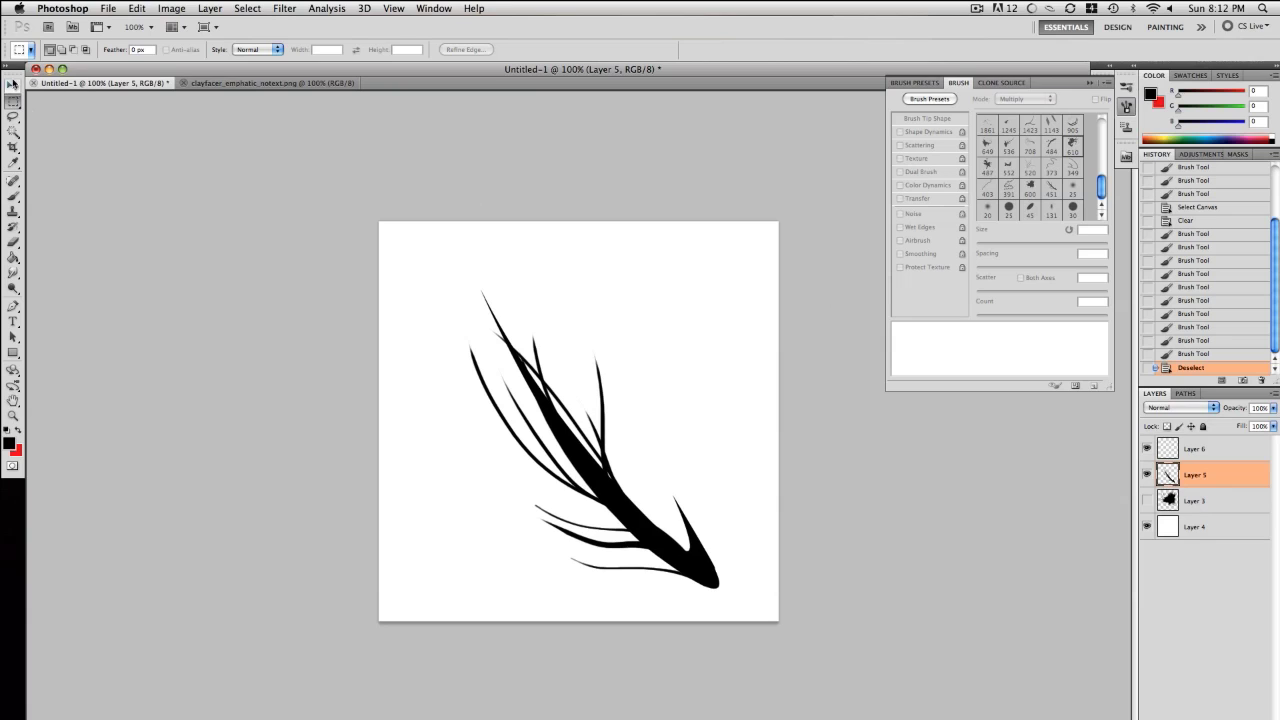
pyautogui.moveTo(582, 462)
pyautogui.mouseDown()
pyautogui.moveTo(530, 400)
pyautogui.moveTo(563, 442)
pyautogui.mouseUp()
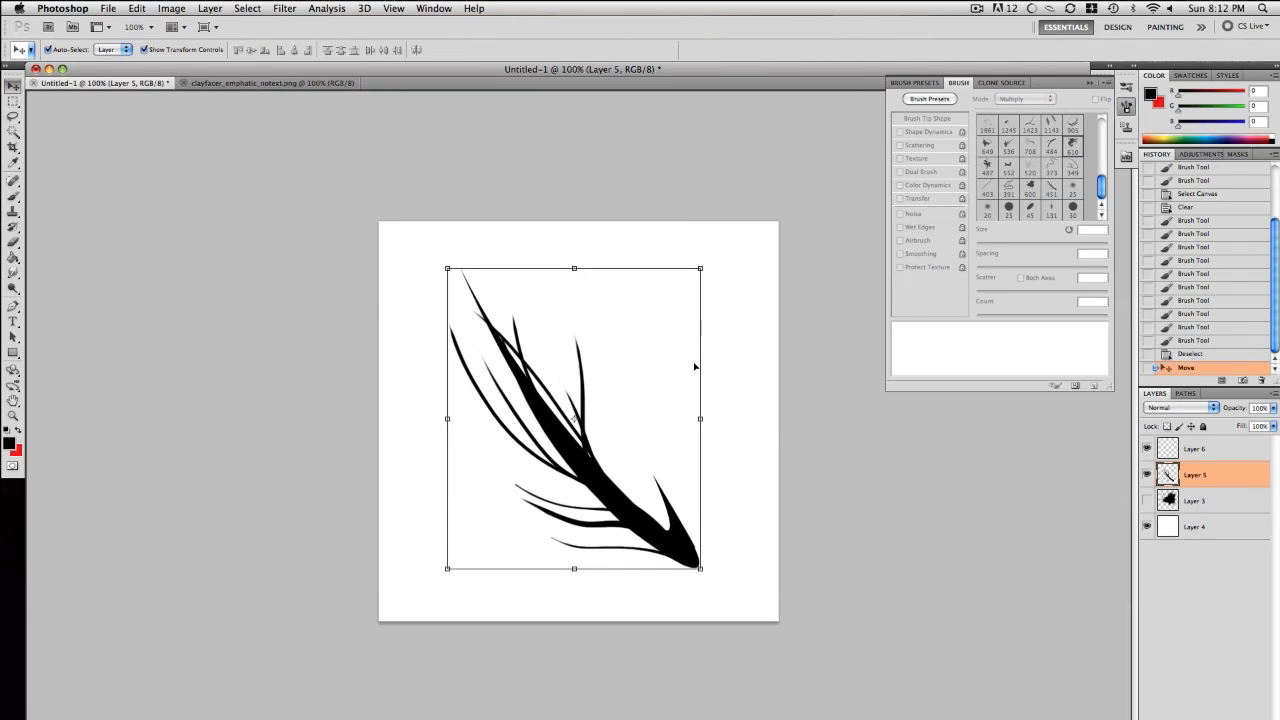
# Drag a small rectangular marquee beside the drawing, then deselect it
pyautogui.click(13, 101)
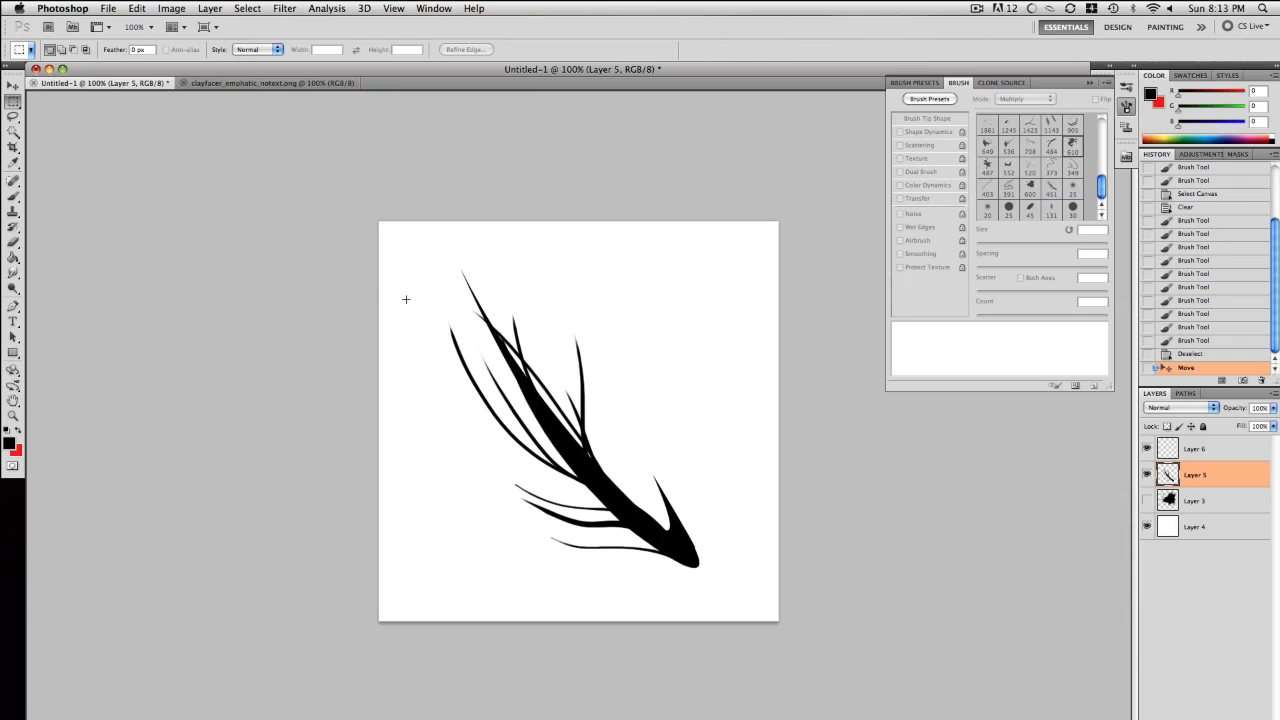
pyautogui.moveTo(688, 594); pyautogui.dragTo(723, 598)
pyautogui.press('super+d')
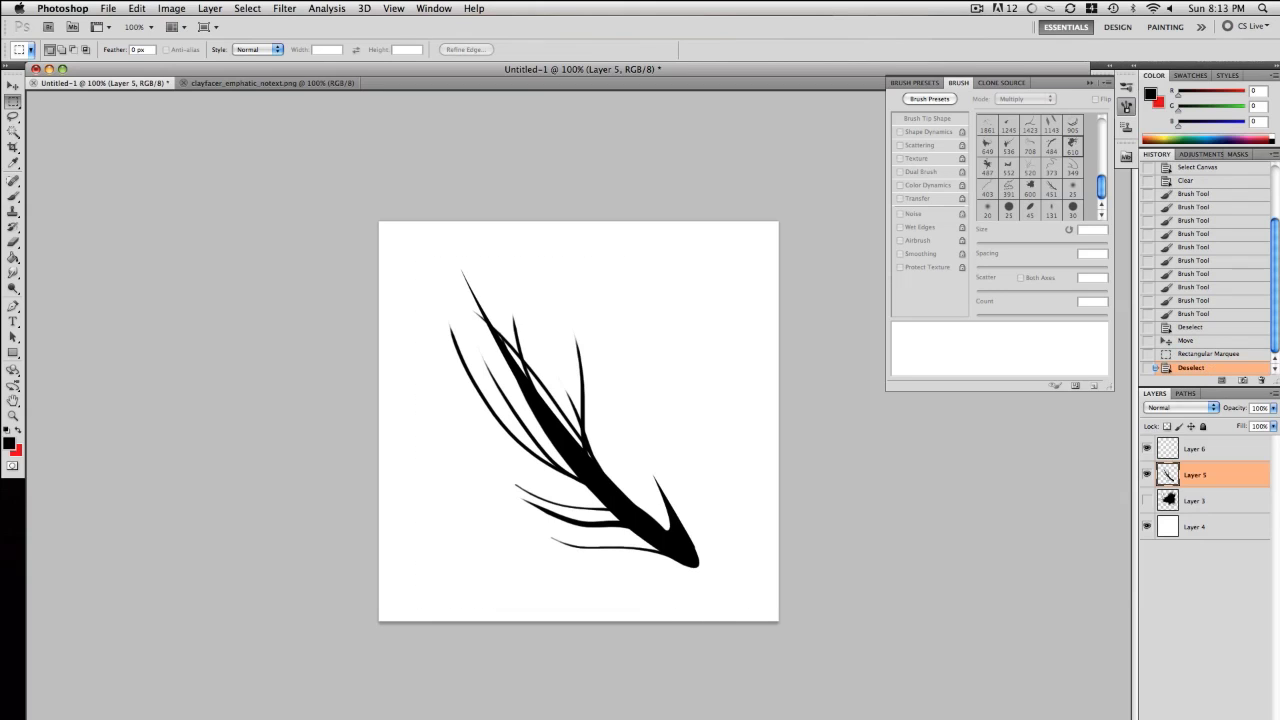
# Add an Invert adjustment layer so the stroke shows white on black
pyautogui.click(1156, 716)
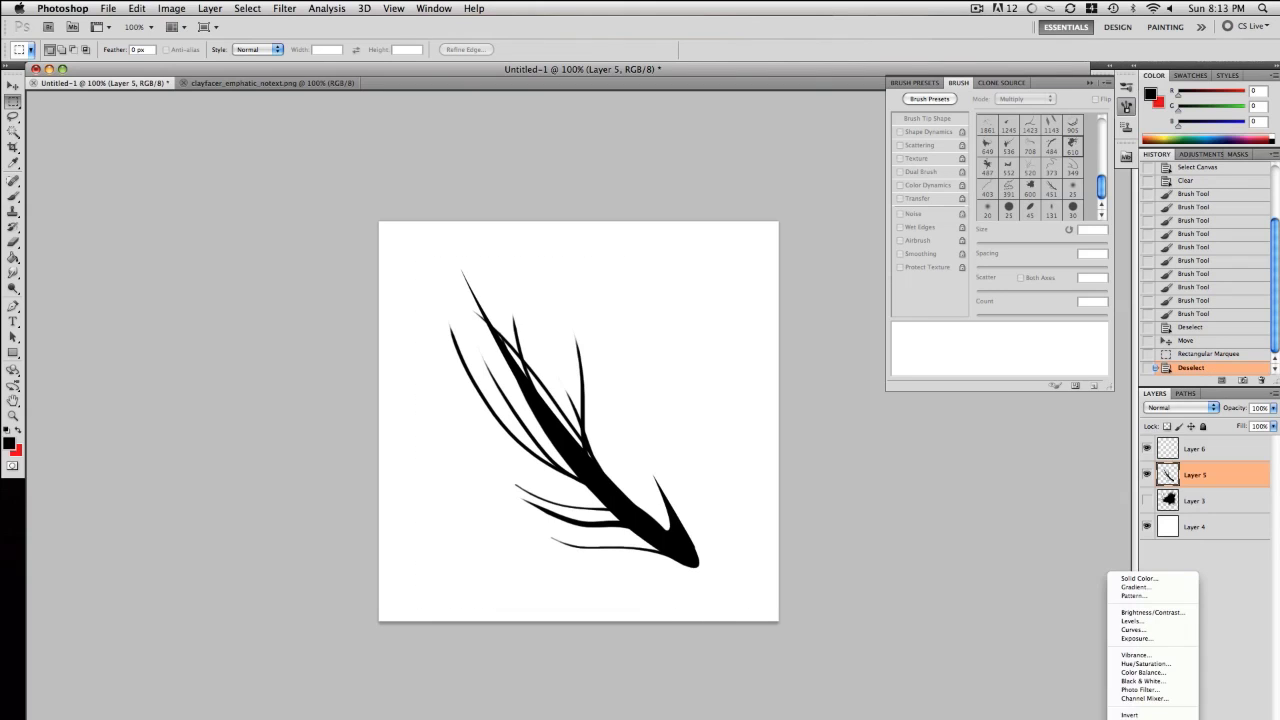
pyautogui.click(1156, 716)
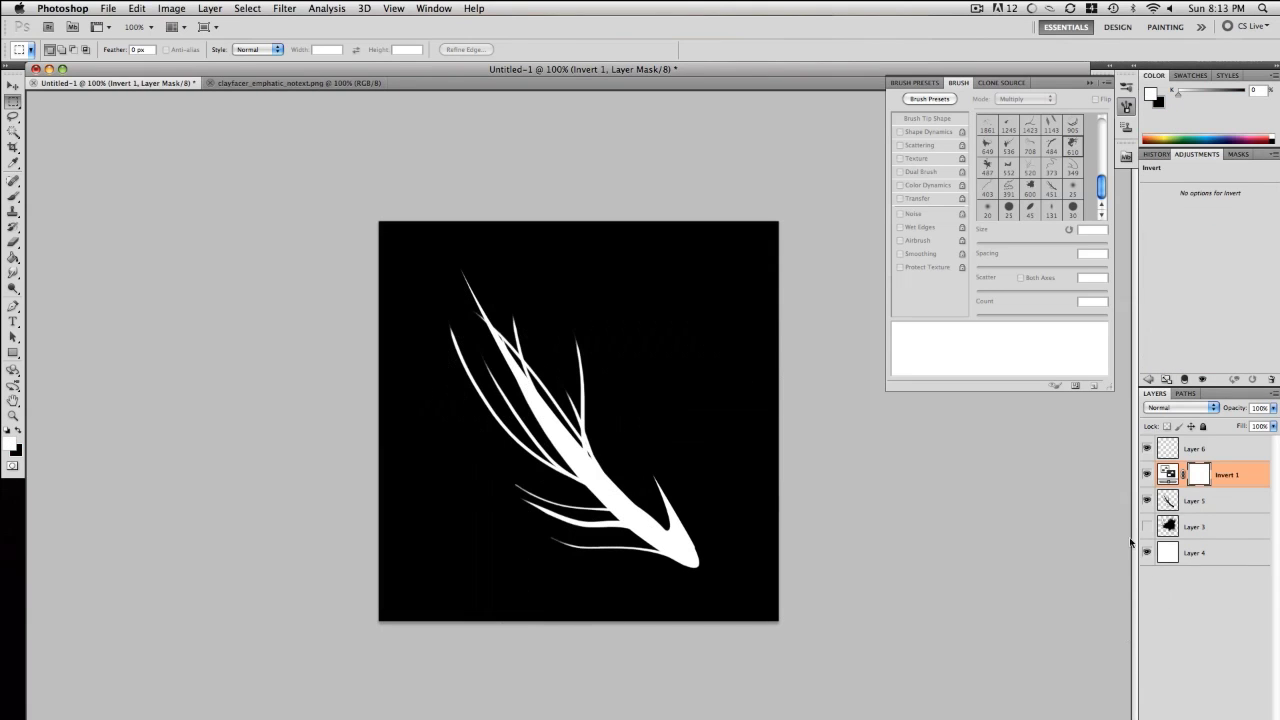
pyautogui.click(16, 430)
pyautogui.press('b')
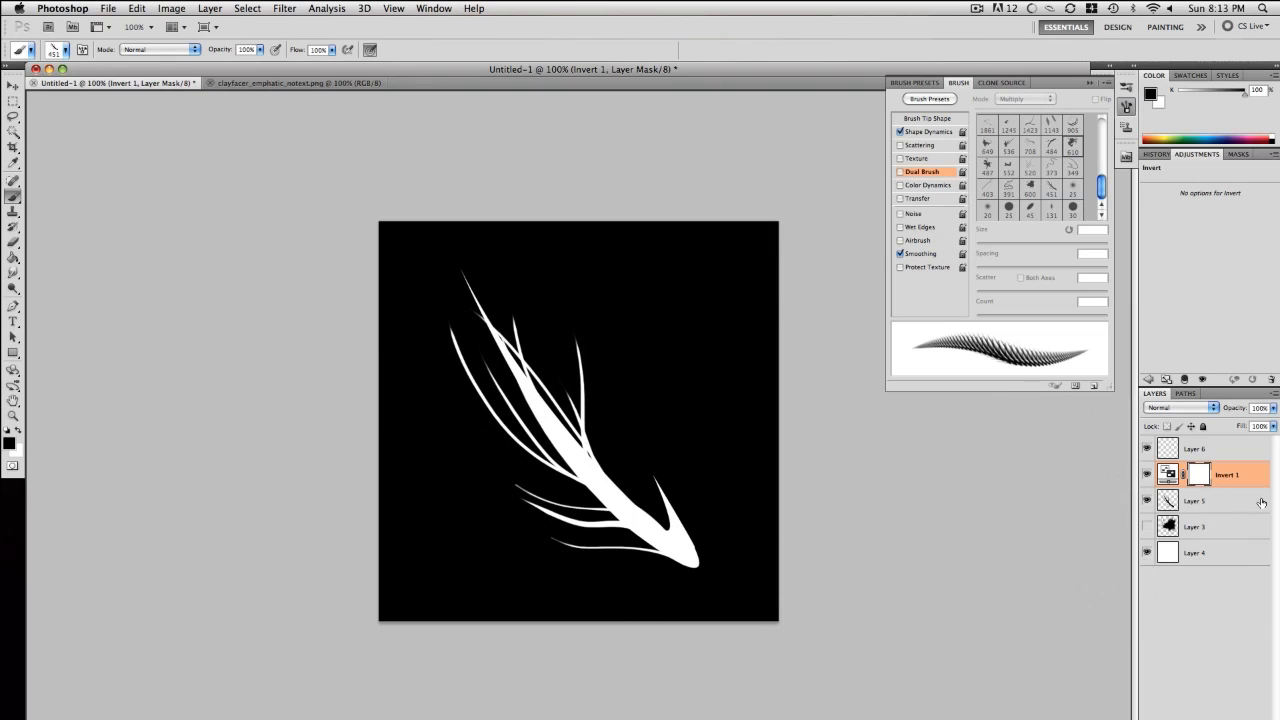
# Test-stamp the new brush on Layer 5, undo it, and duplicate Layer 5 as Layer 5 copy
pyautogui.click(1168, 502)
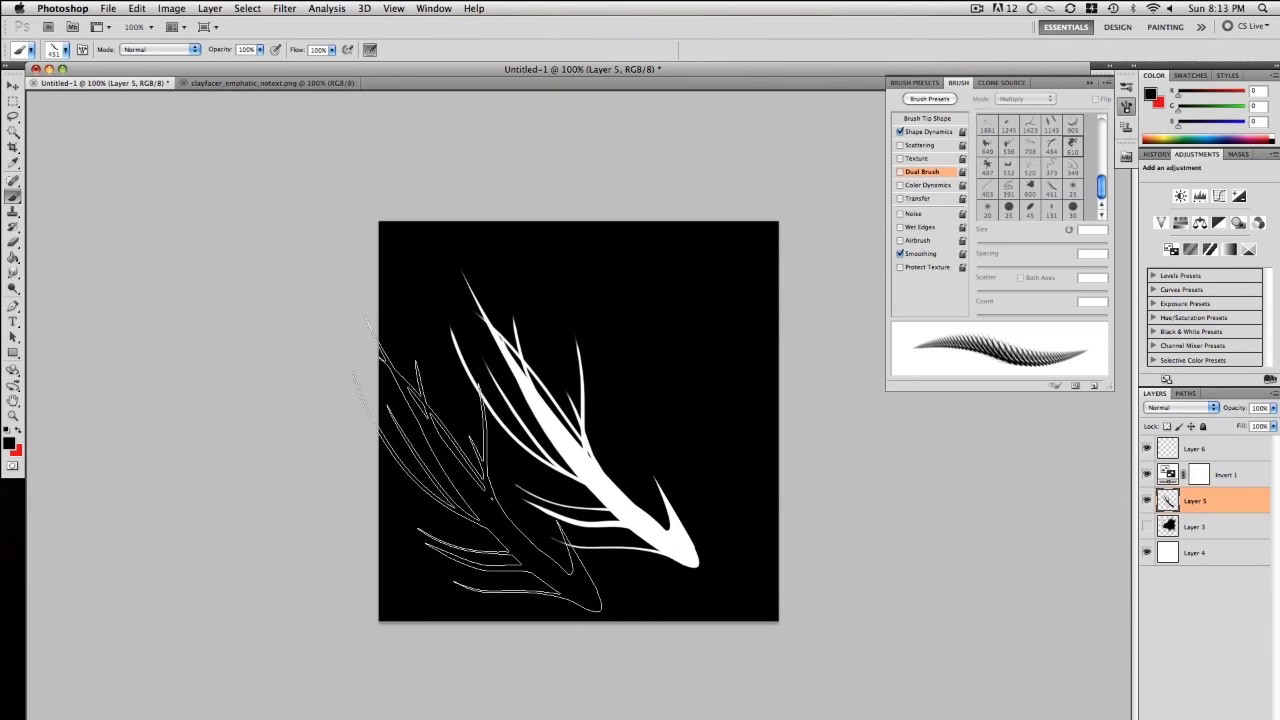
pyautogui.click(472, 465)
pyautogui.press('super+z')
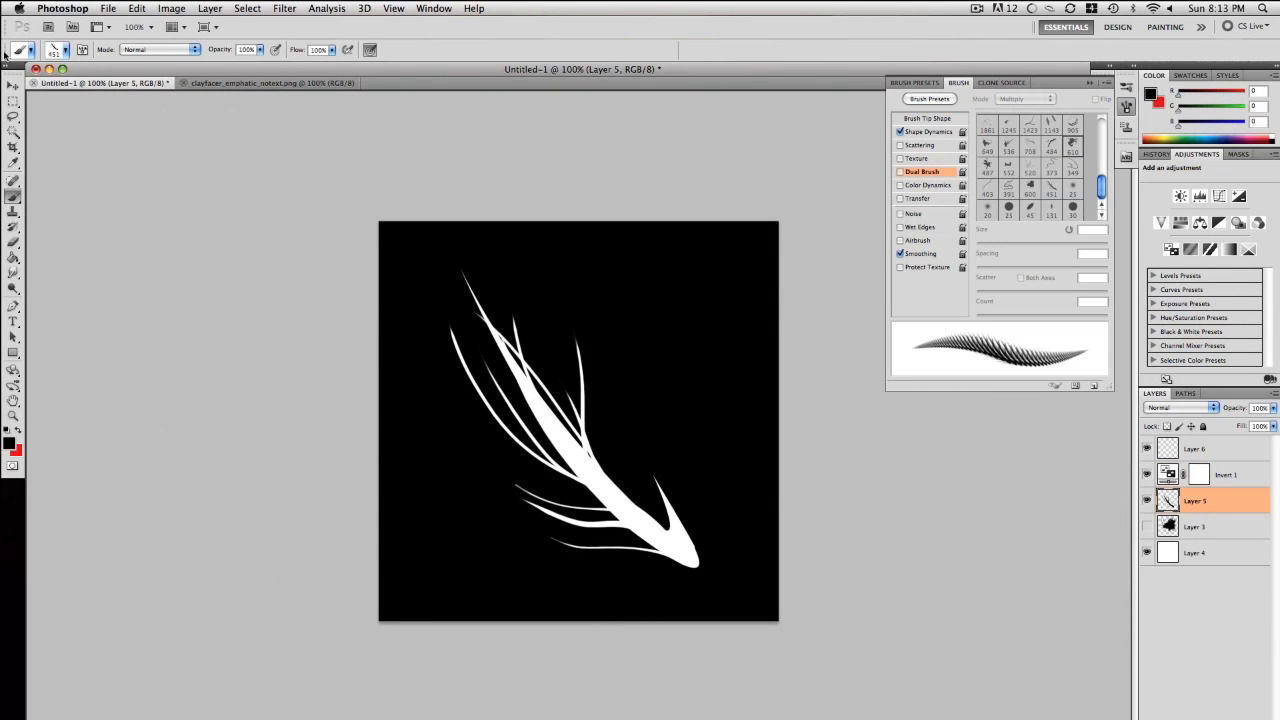
pyautogui.press('m')
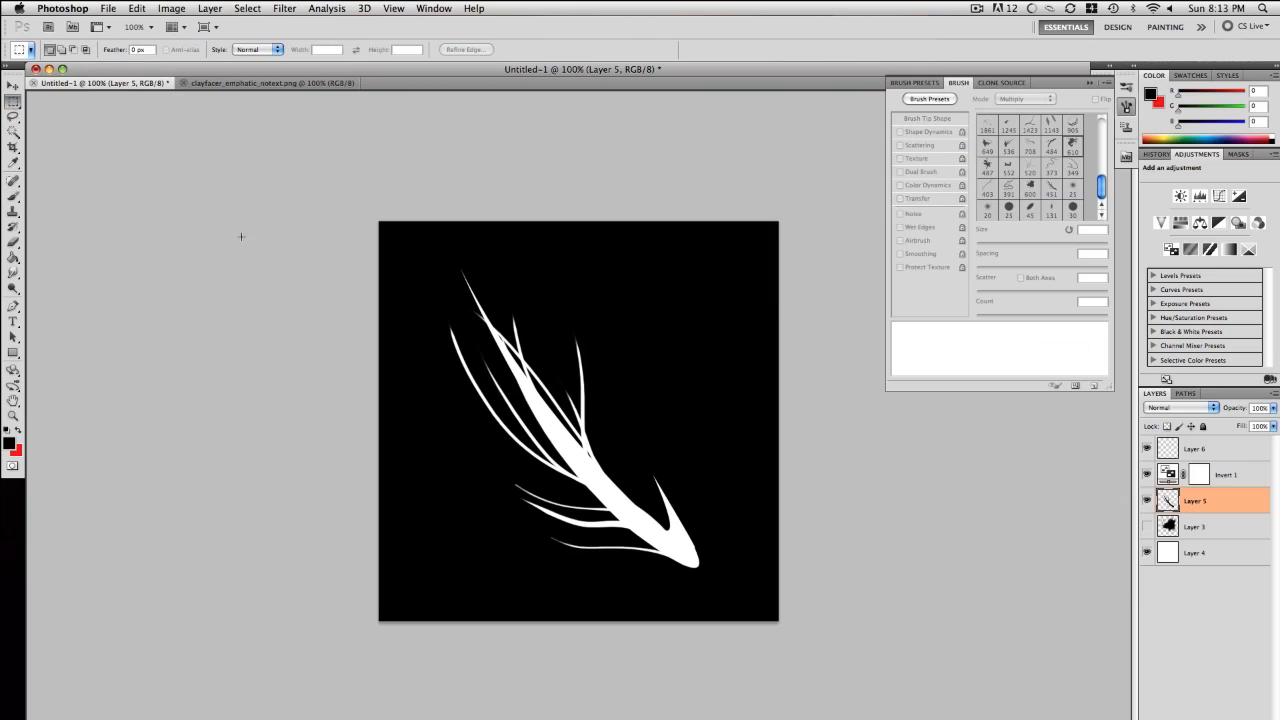
pyautogui.rightClick(1197, 505)
pyautogui.click(1110, 500)
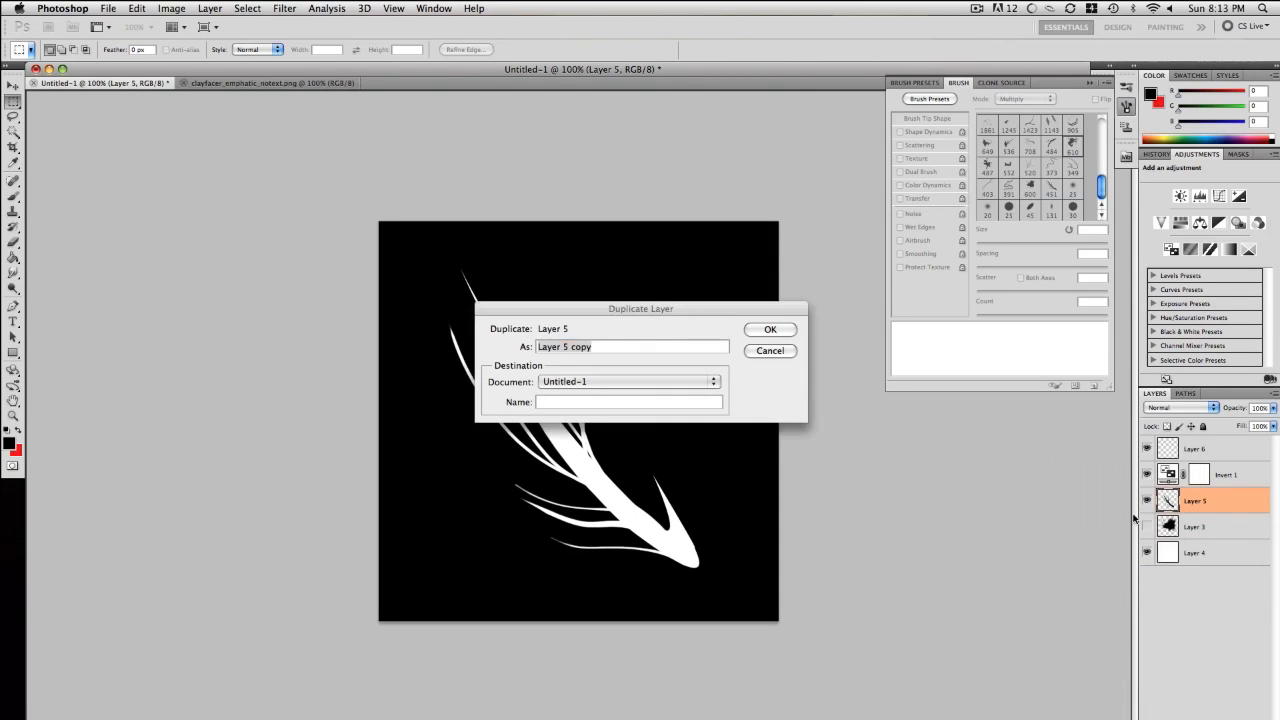
pyautogui.press('Return')
# Apply a 7.0-pixel Gaussian Blur to Layer 5 to soften the white swoosh
pyautogui.click(1195, 529)
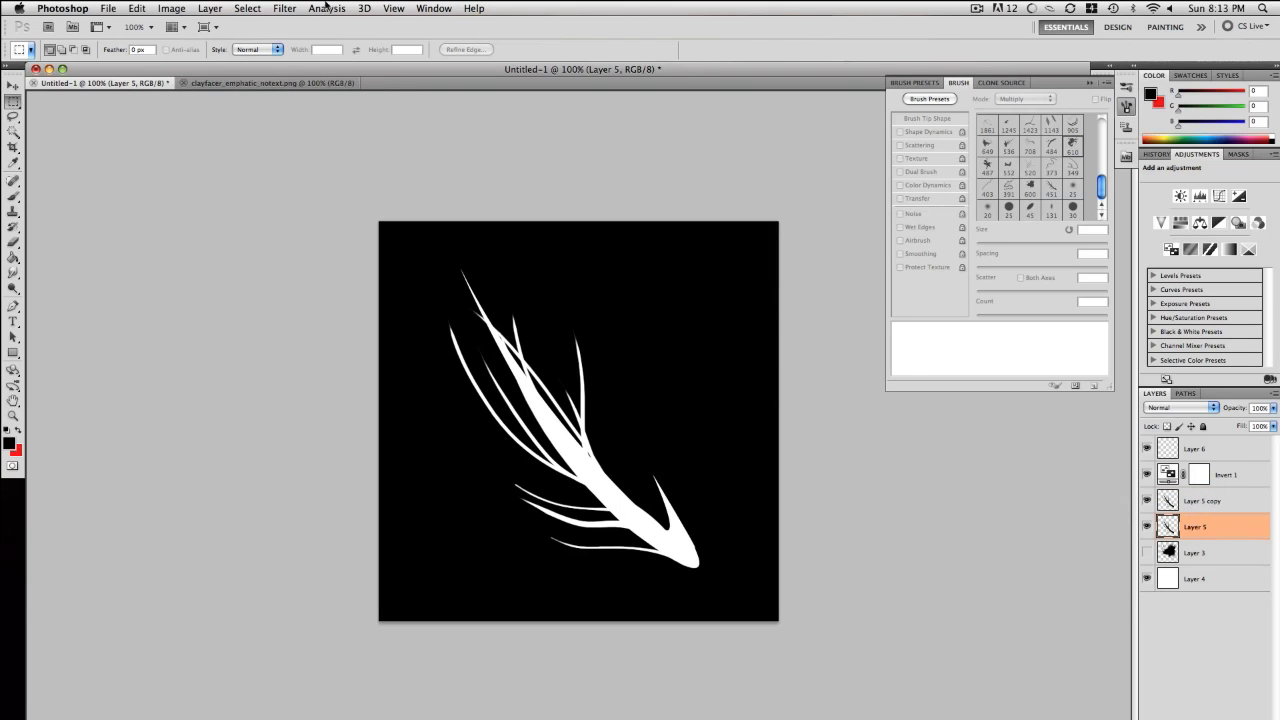
pyautogui.click(283, 8)
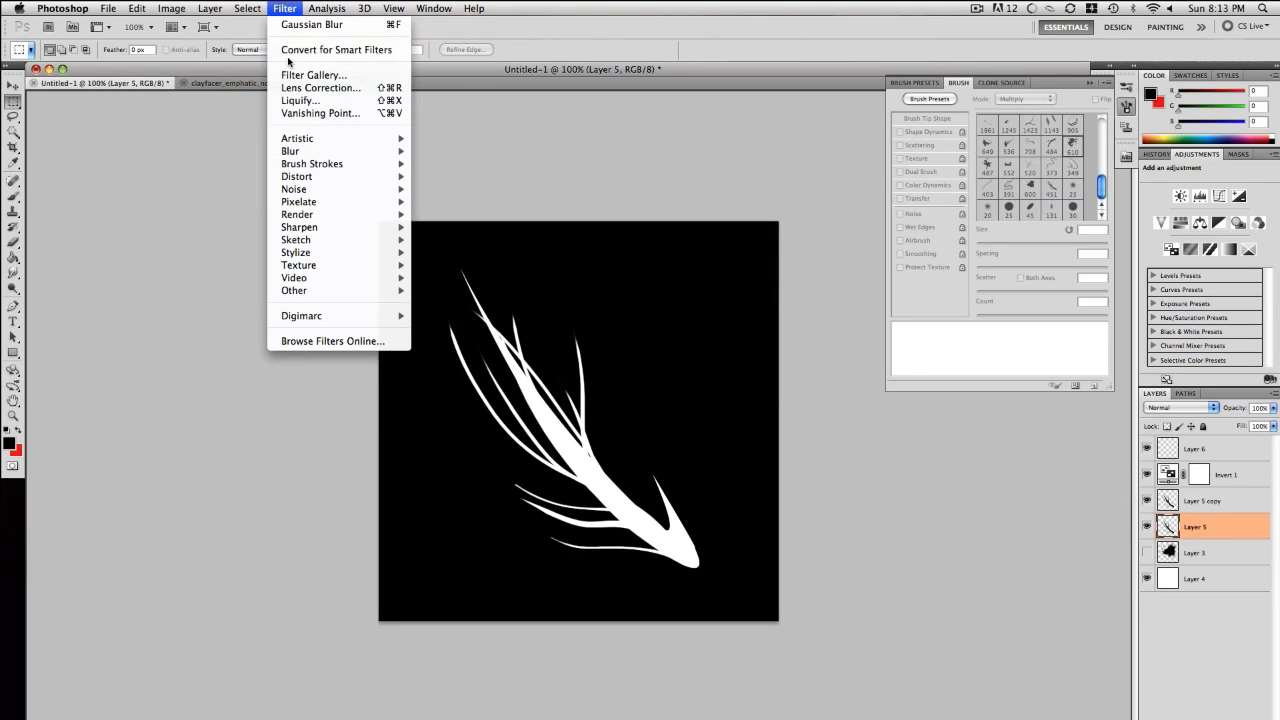
pyautogui.moveTo(302, 151)
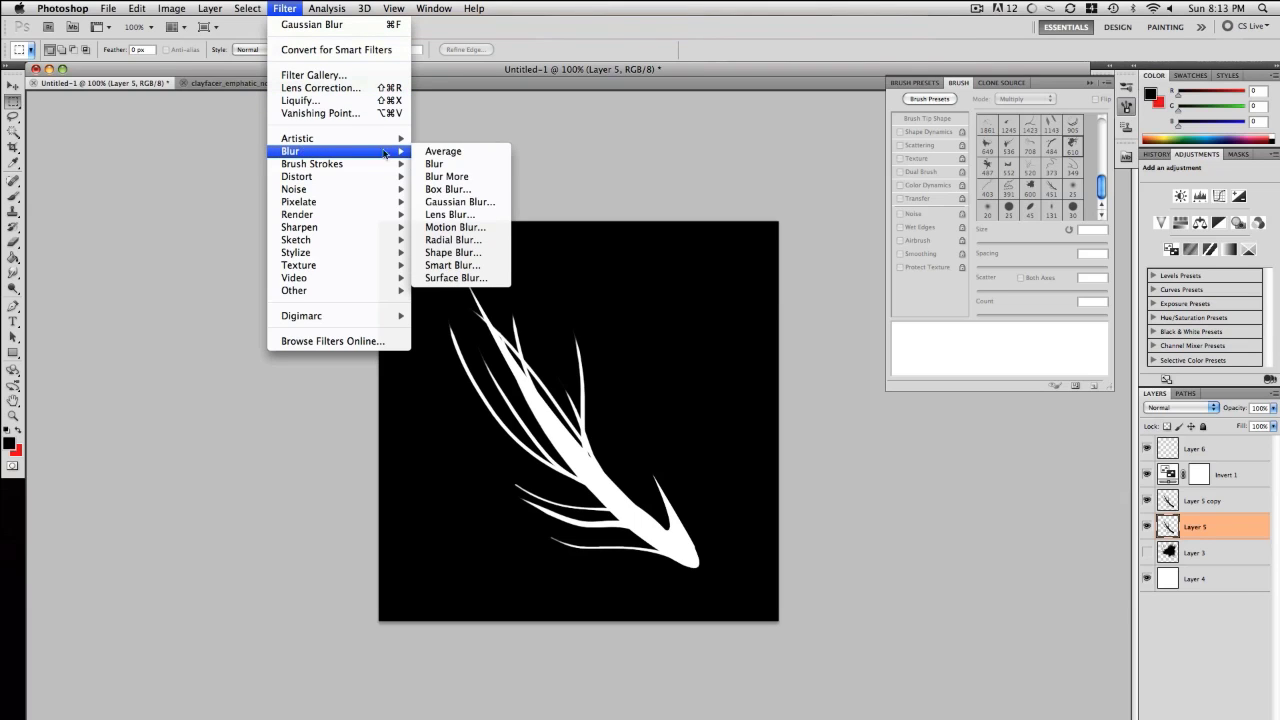
pyautogui.click(460, 201)
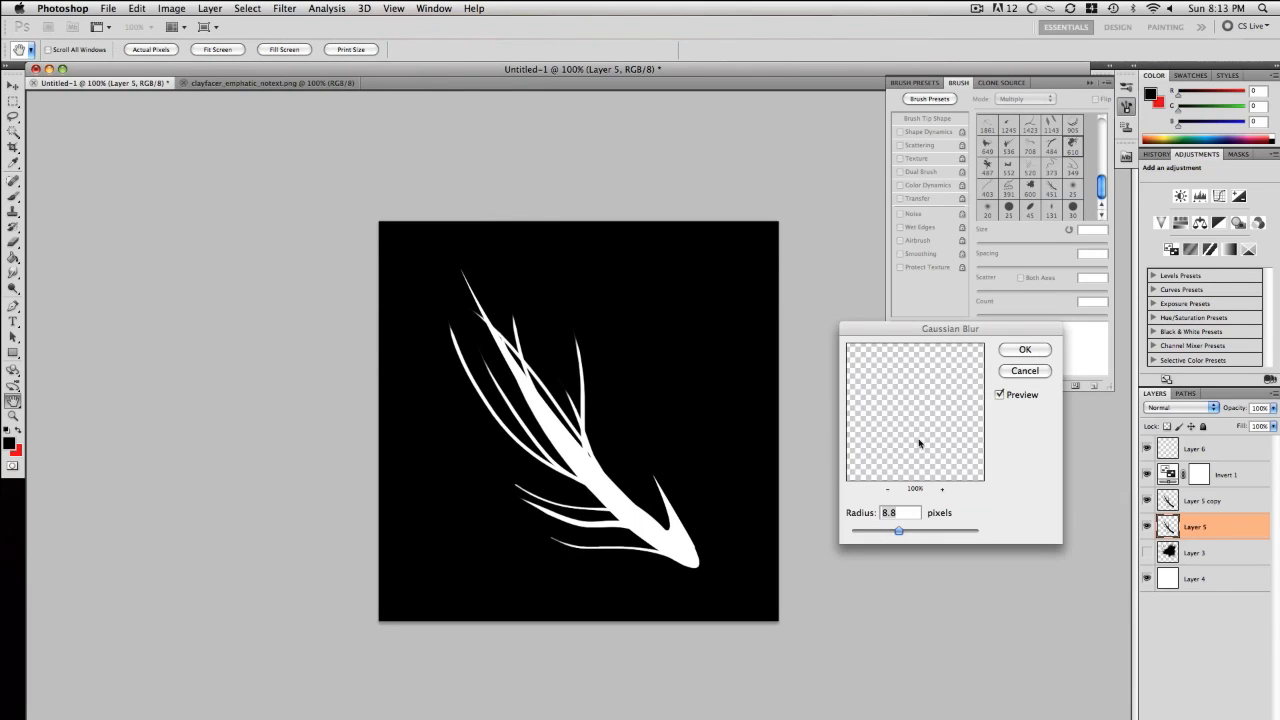
pyautogui.moveTo(897, 328); pyautogui.dragTo(849, 286)
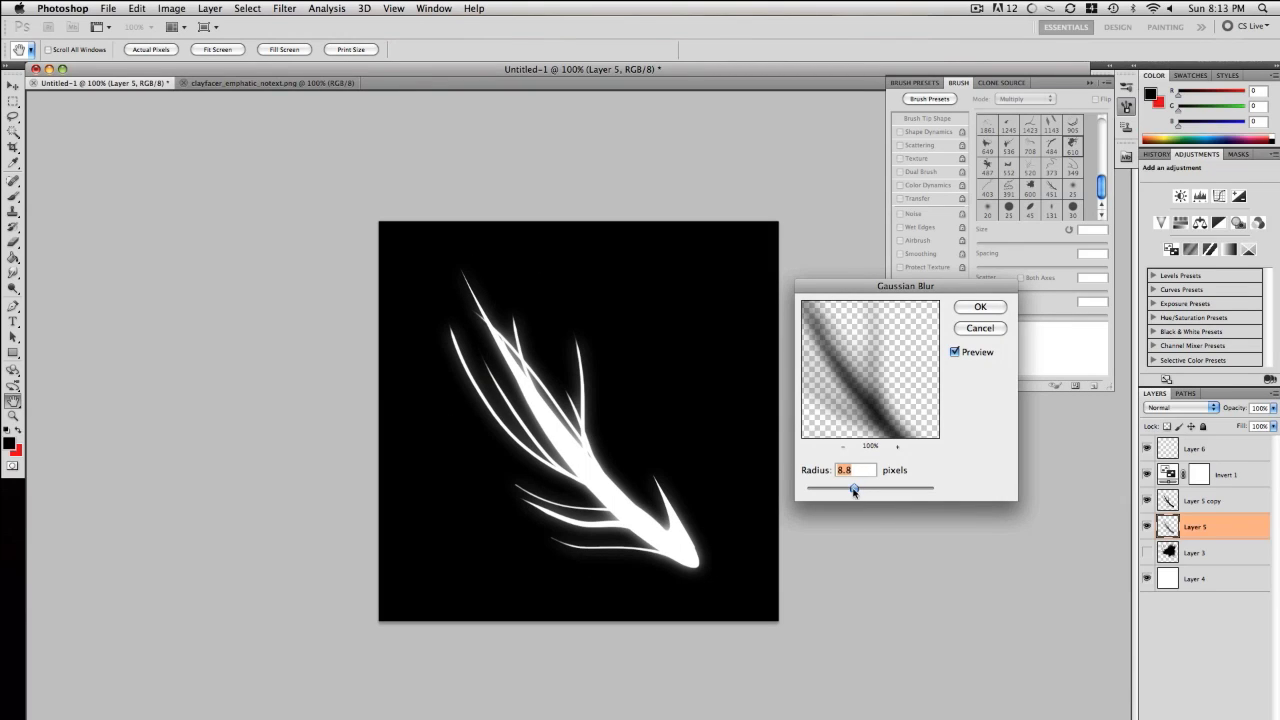
pyautogui.moveTo(848, 492); pyautogui.dragTo(820, 493)
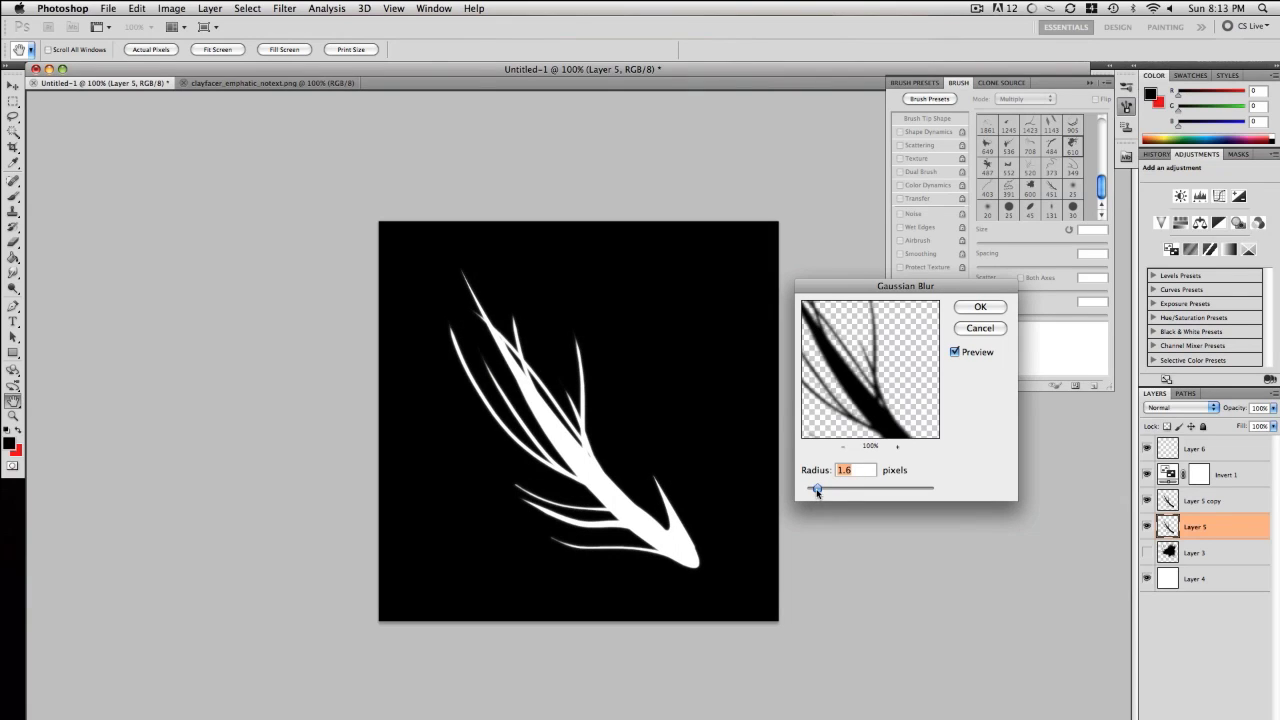
pyautogui.moveTo(817, 489); pyautogui.dragTo(849, 490)
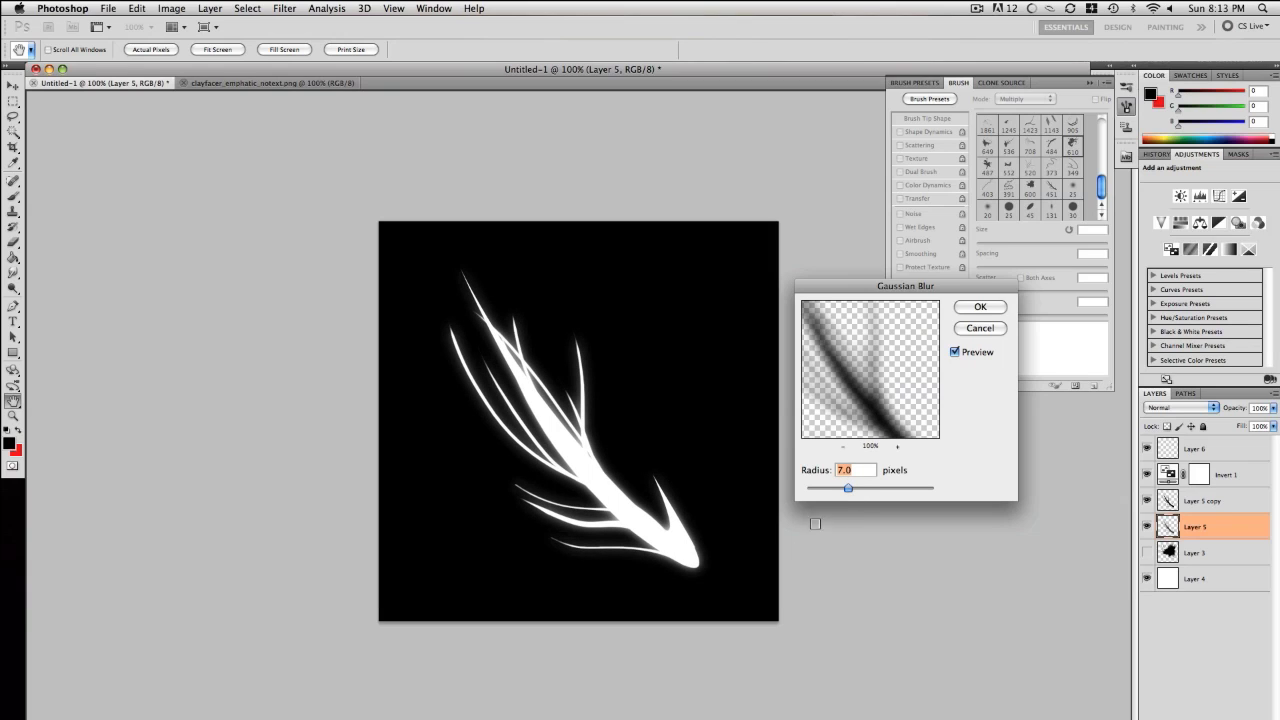
pyautogui.press('Return')
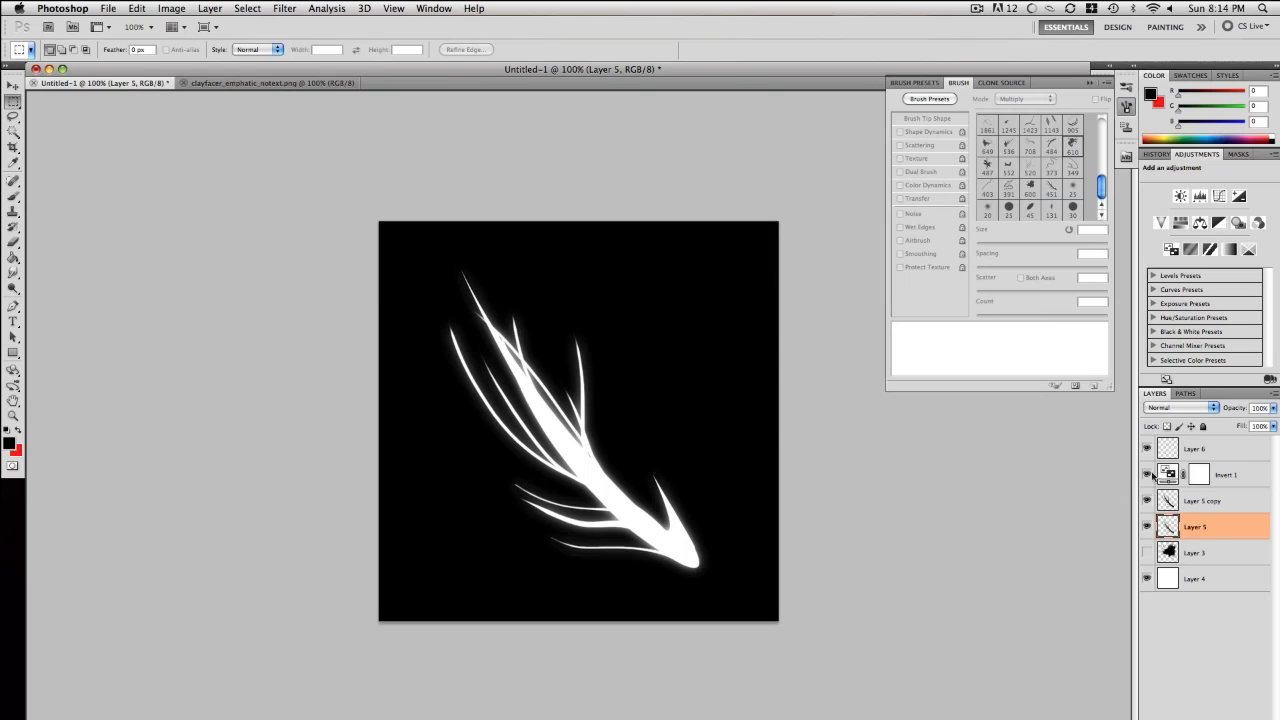
# Check the glow inverted once more, then delete the Invert 1 adjustment layer
pyautogui.click(1147, 476)
pyautogui.click(1238, 477)
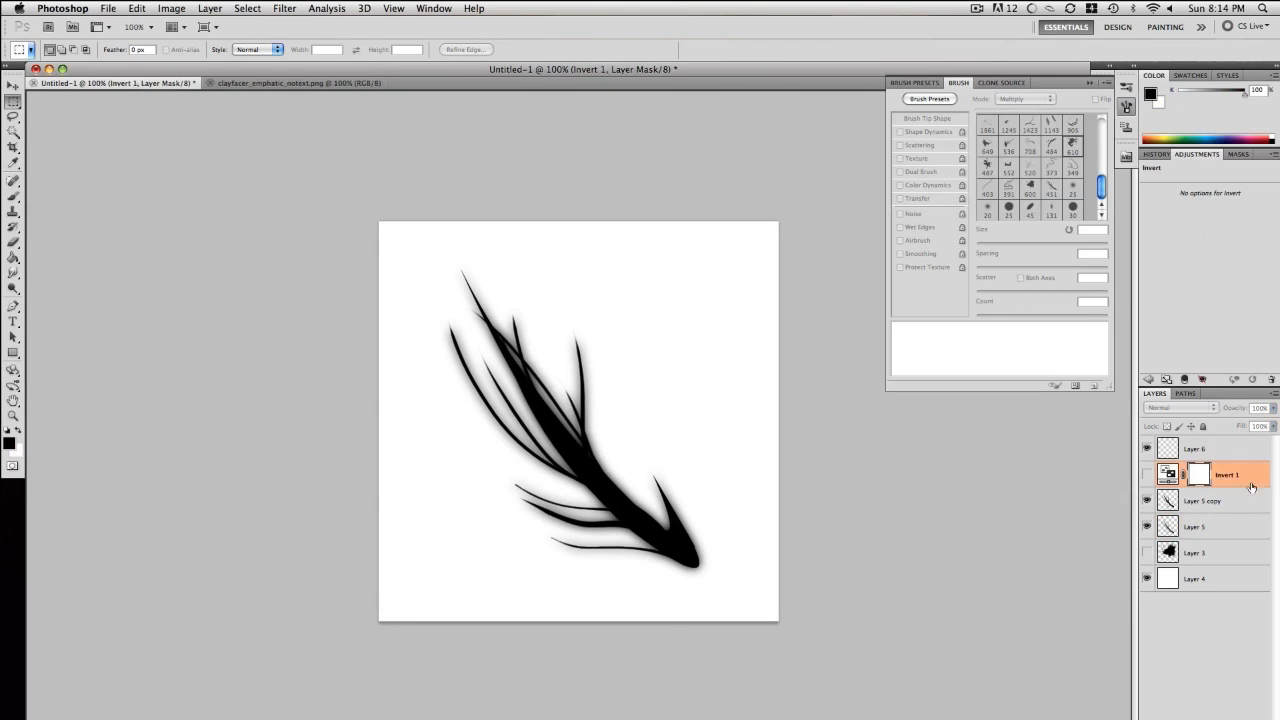
pyautogui.press('Delete')
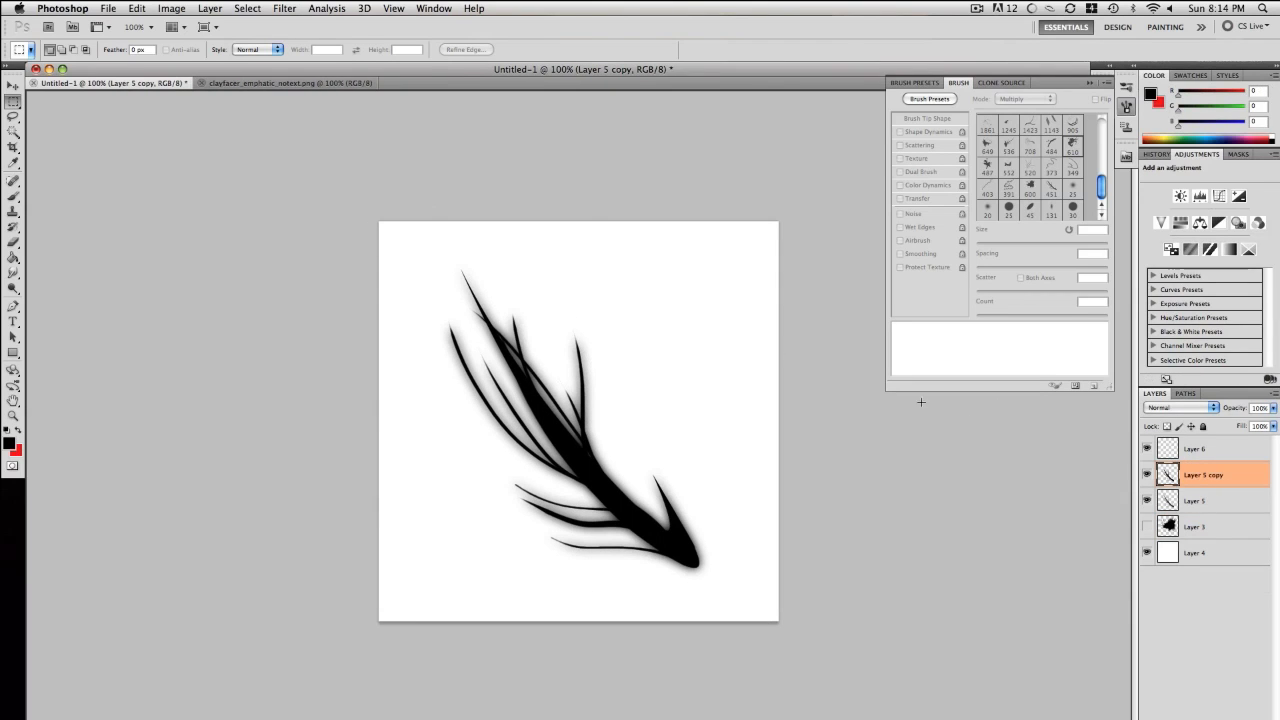
pyautogui.press('super+z')
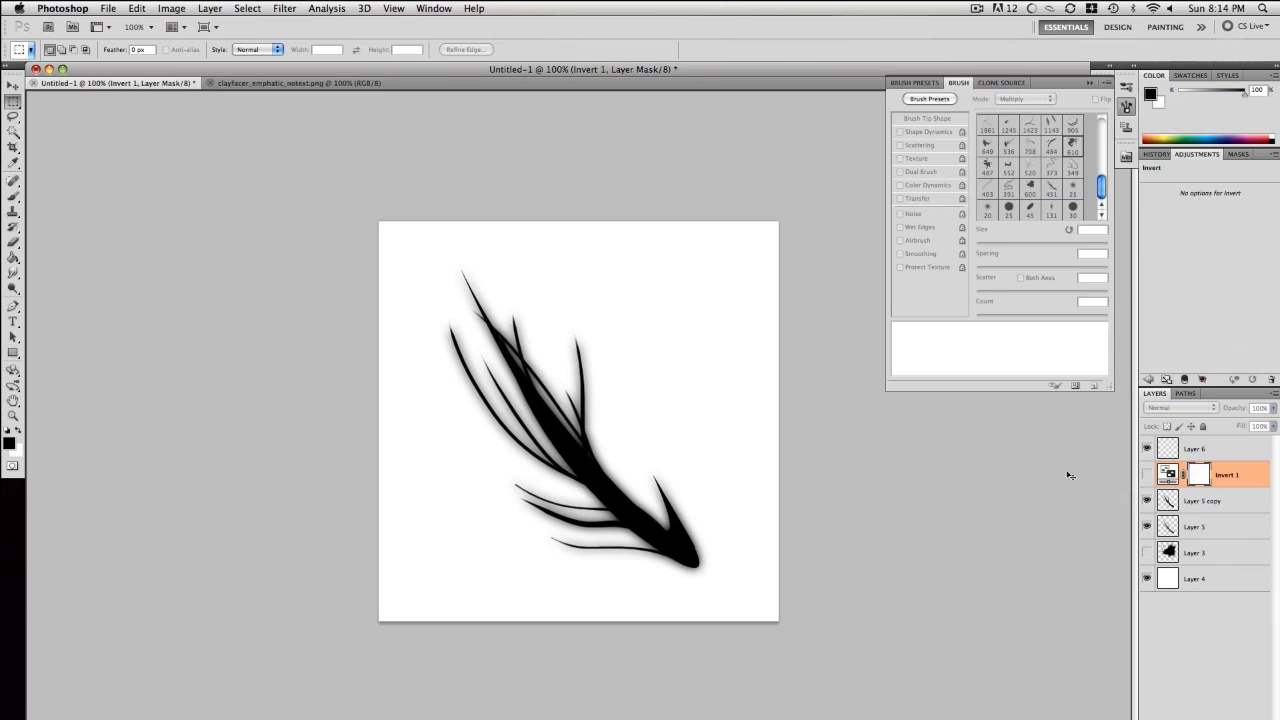
pyautogui.click(1147, 476)
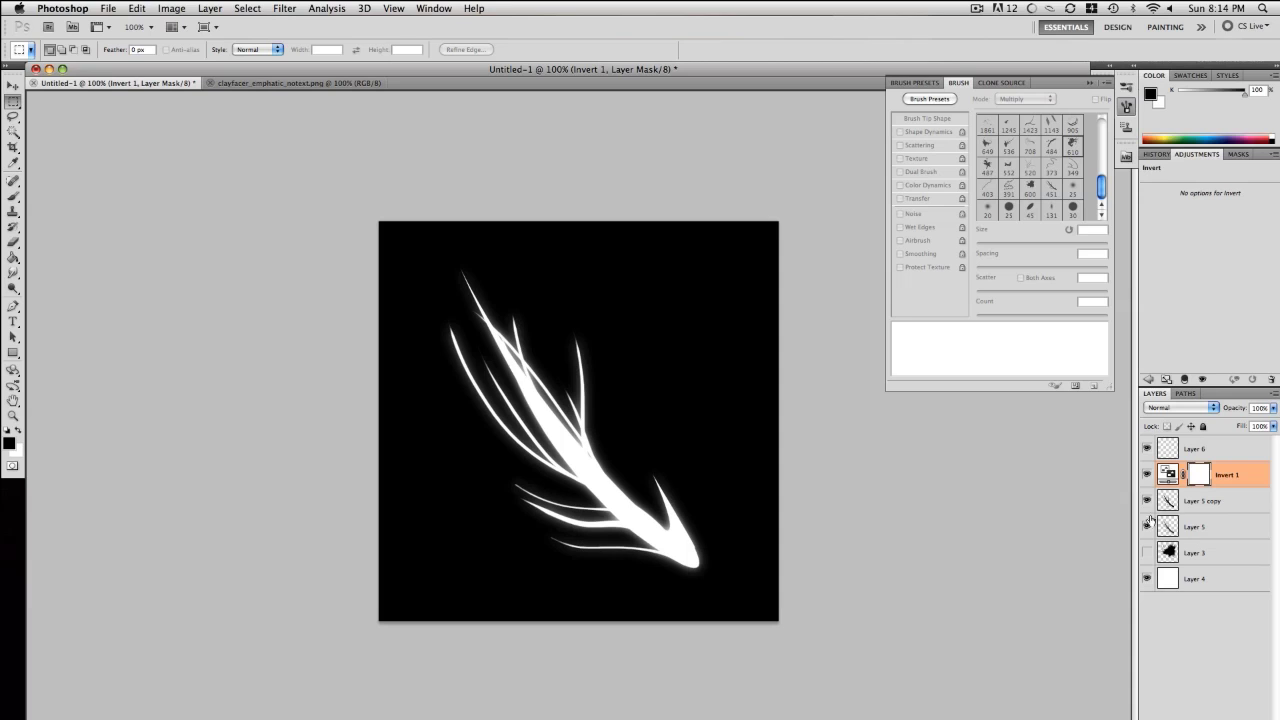
pyautogui.press('Delete')
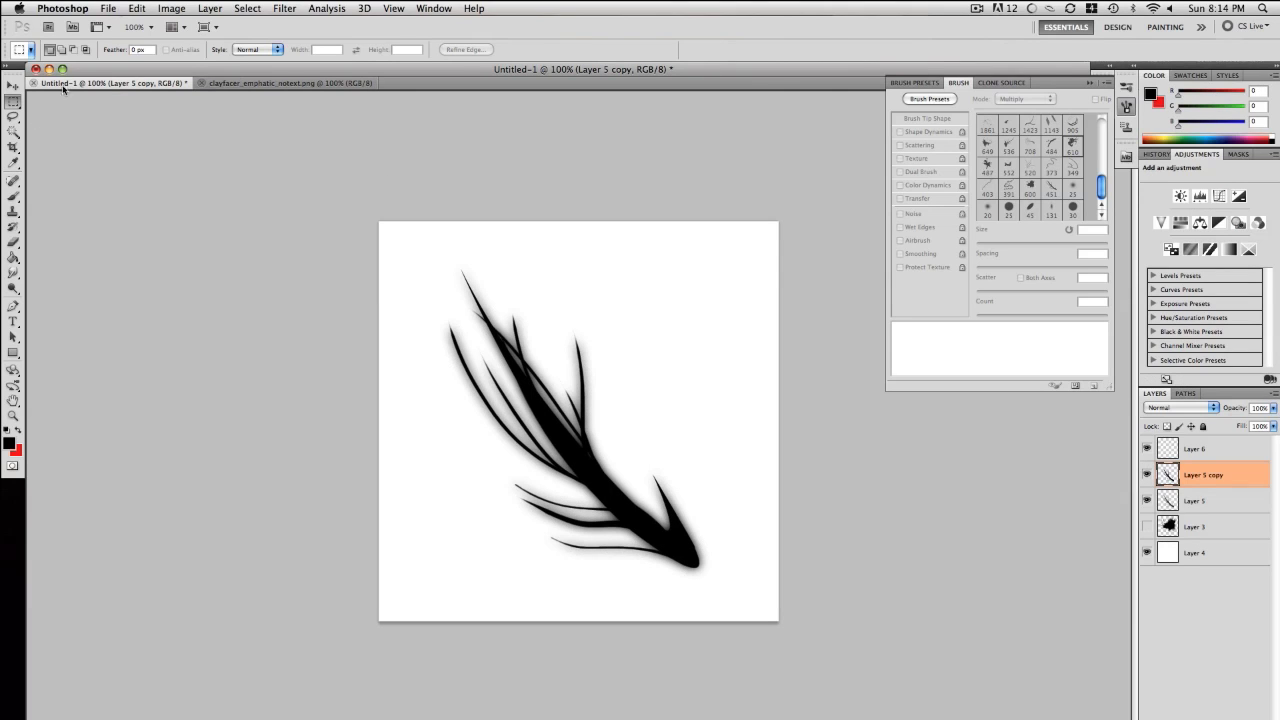
# Save the blurred stroke as a new 472 px brush preset and begin a new document
pyautogui.click(137, 8)
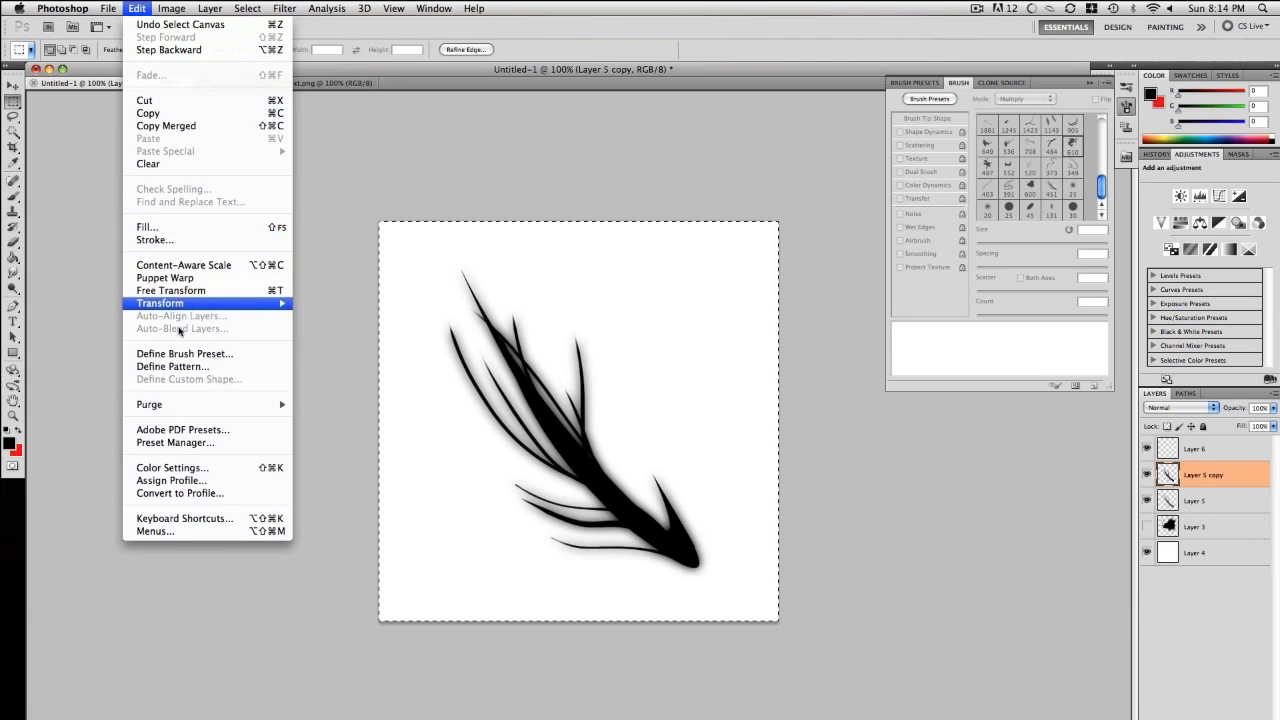
pyautogui.click(205, 354)
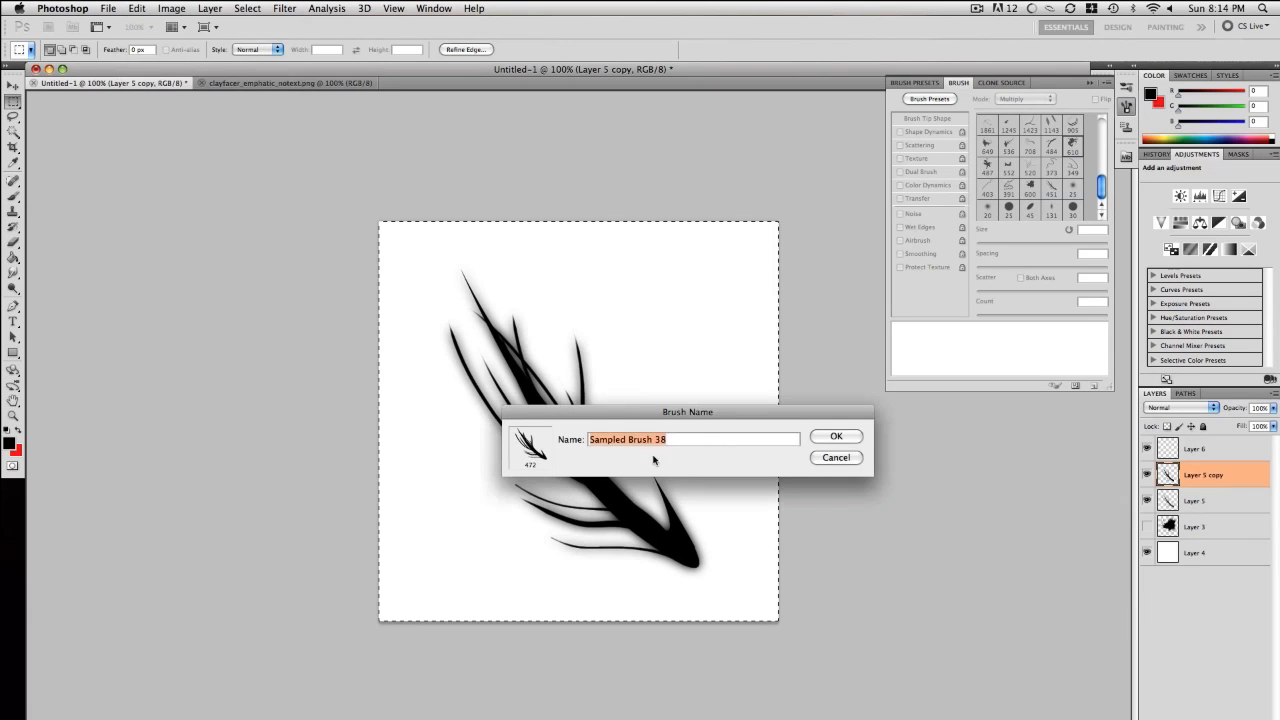
pyautogui.write('B')
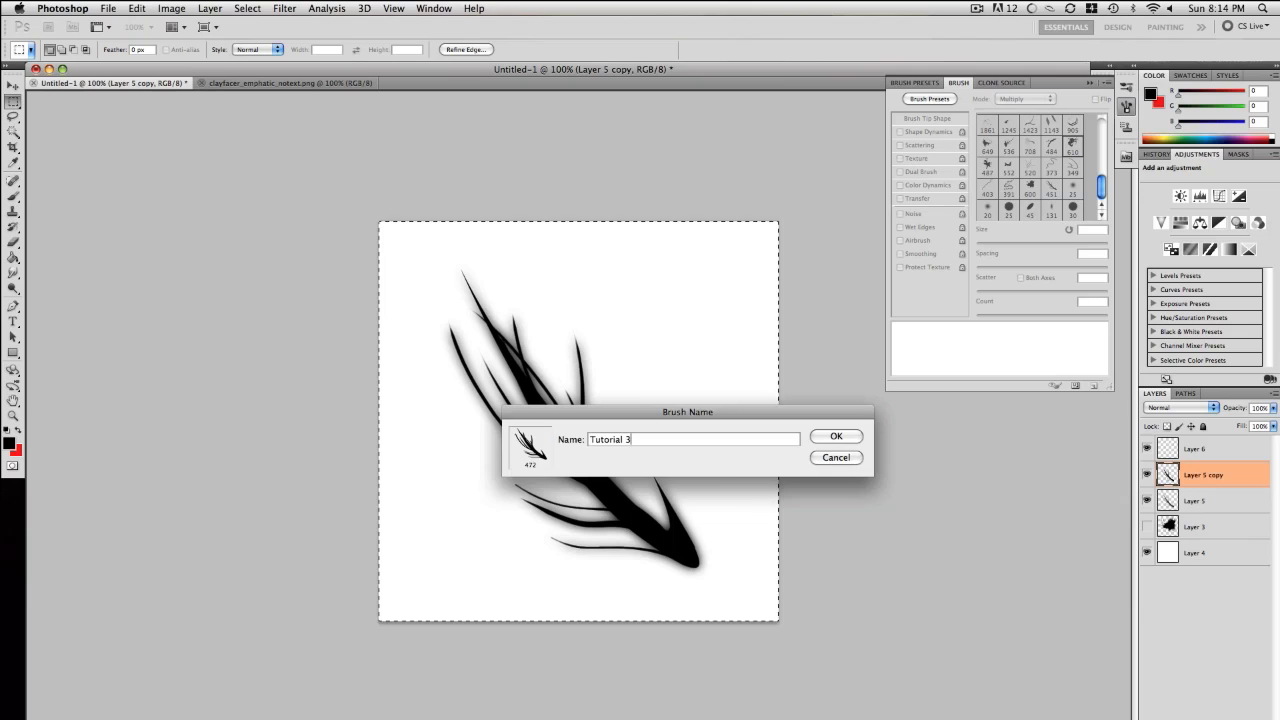
pyautogui.press('Return')
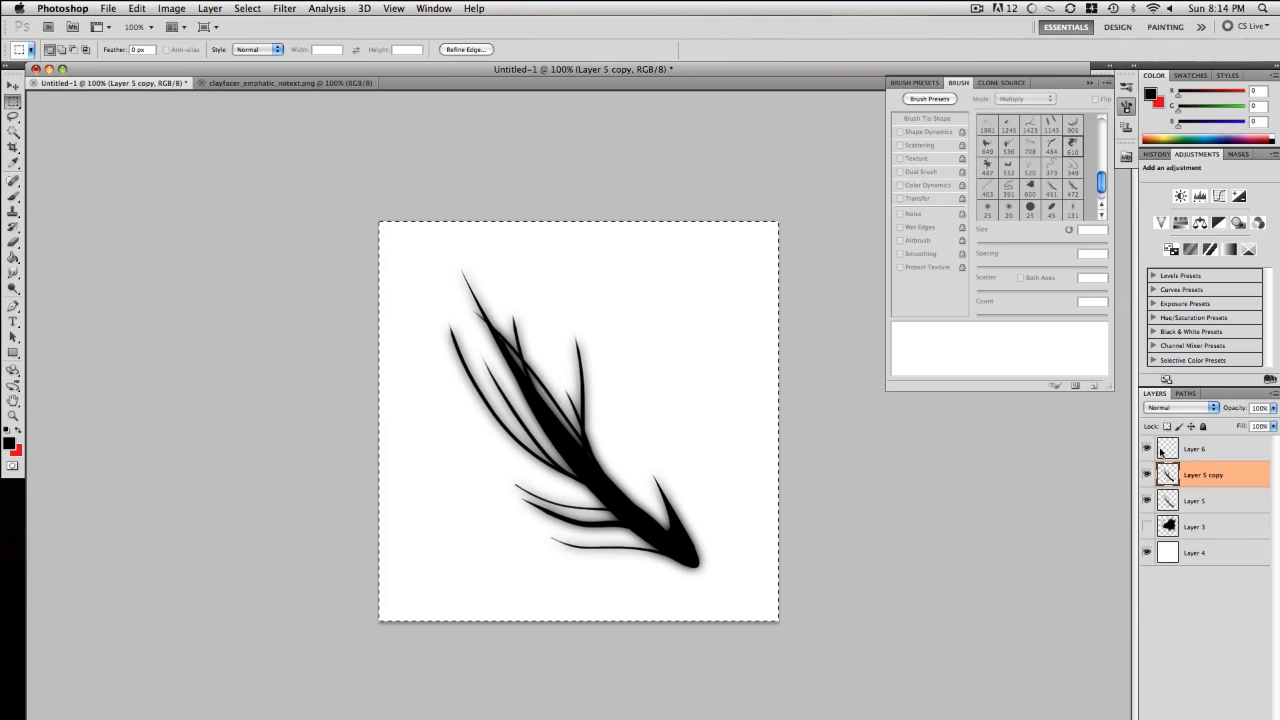
pyautogui.click(1195, 449)
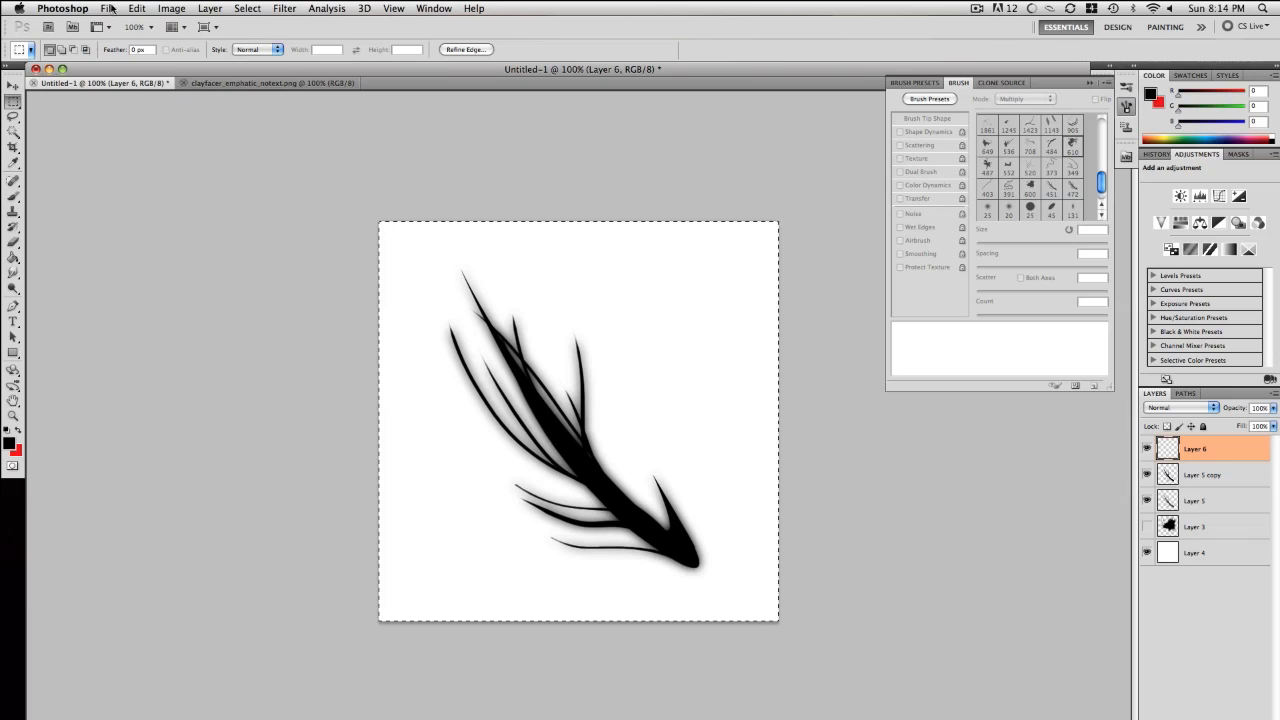
pyautogui.click(108, 8)
pyautogui.press('Return')
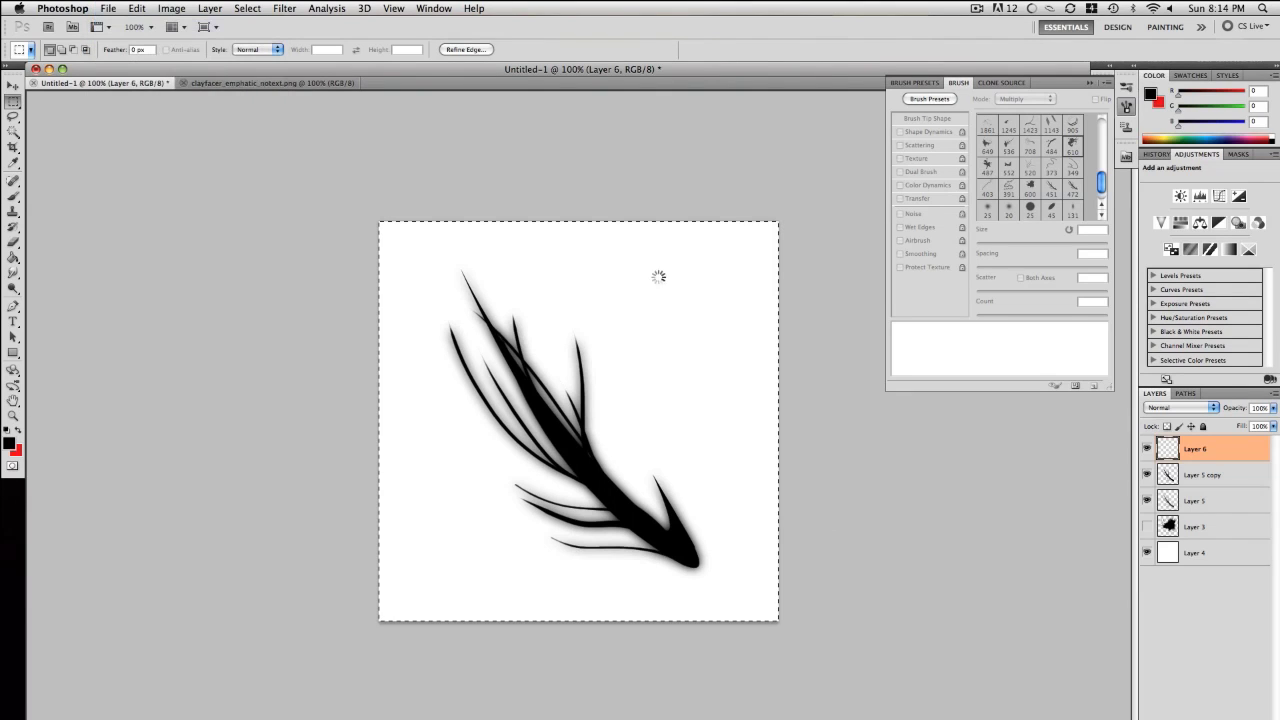
# Create the new Untitled-2 document, changing width to 500 and height to 5
pyautogui.click(566, 338)
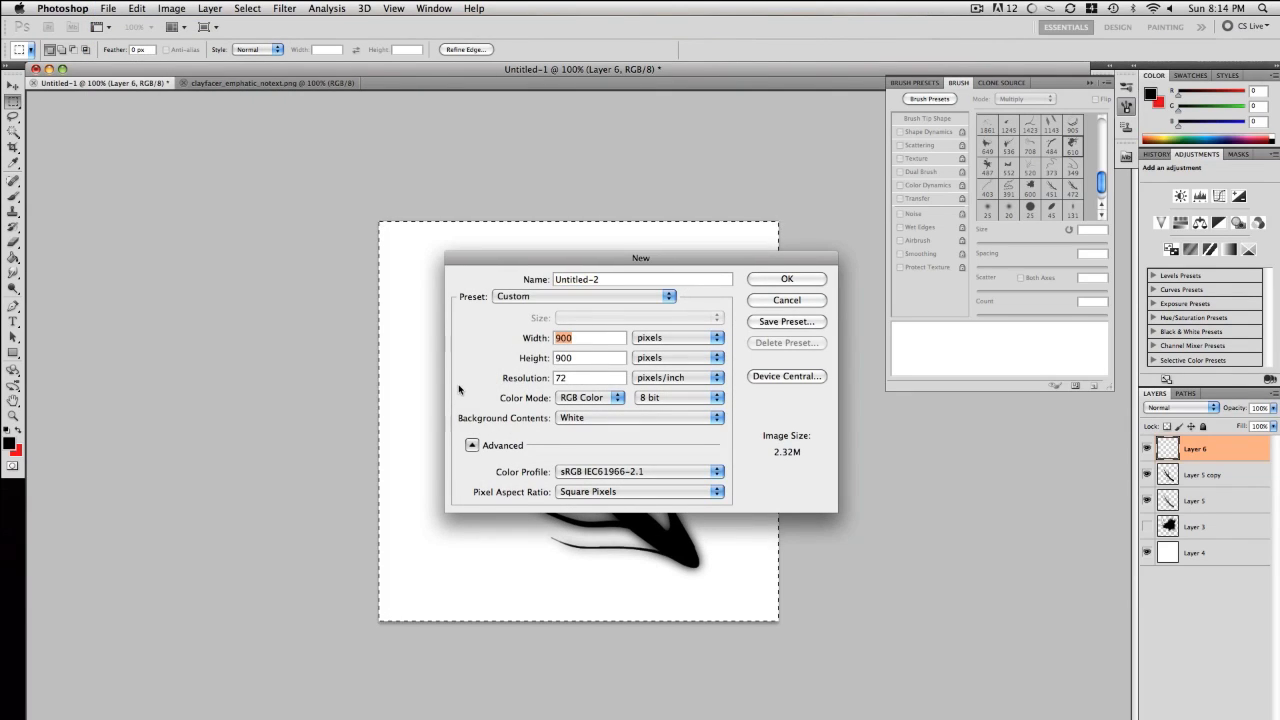
pyautogui.write('500')
pyautogui.press('Tab')
pyautogui.write('5')
pyautogui.click(788, 301)
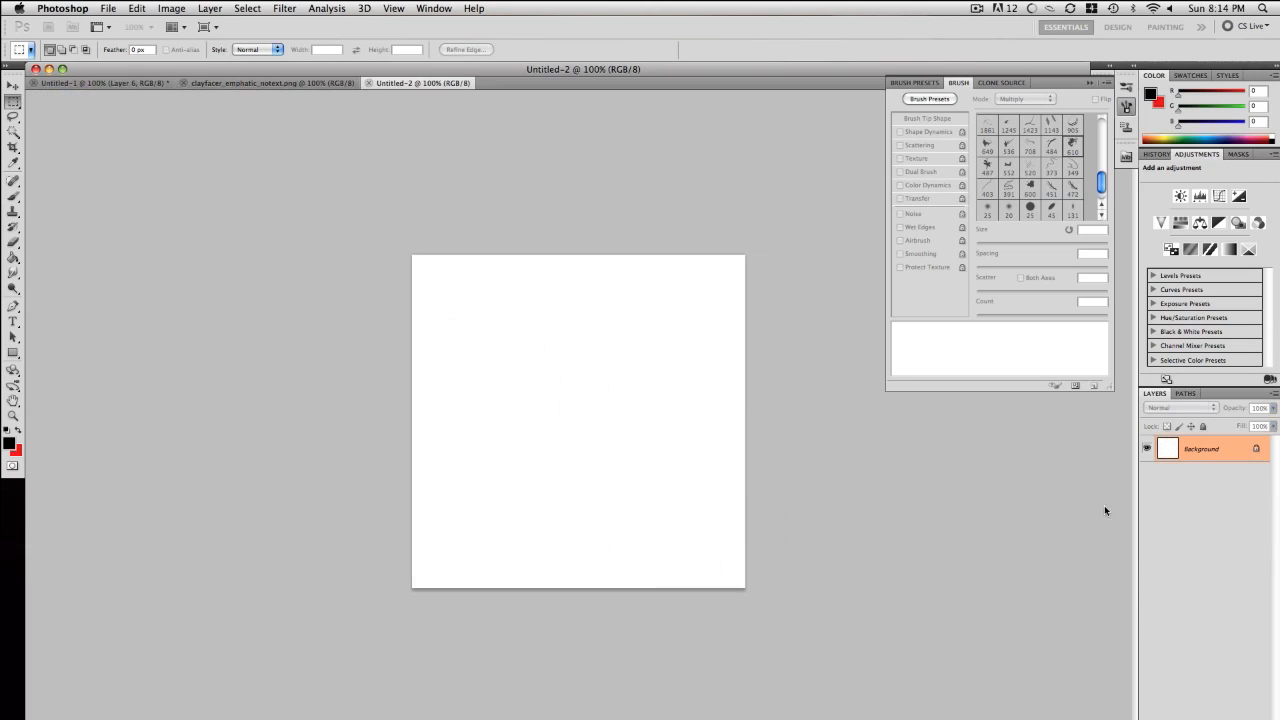
# Add Layer 1 and fill it black with the Paint Bucket
pyautogui.press('super+shift+n')
pyautogui.press('Return')
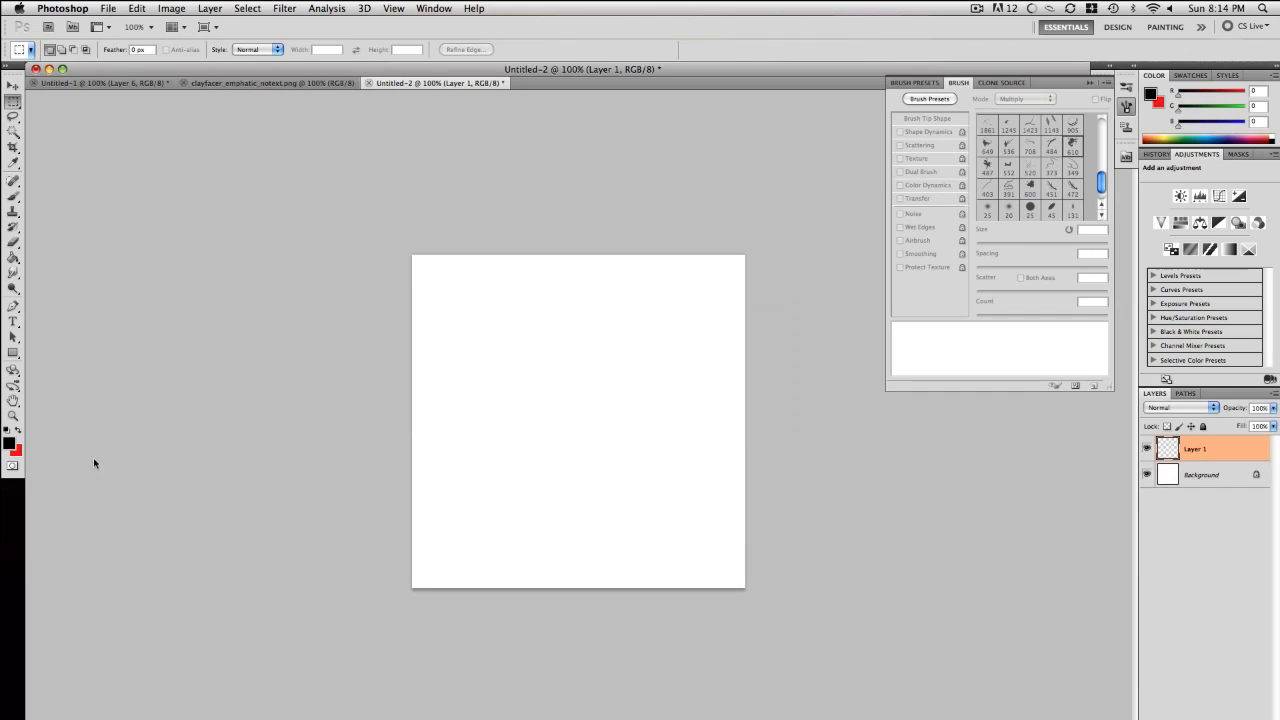
pyautogui.press('b')
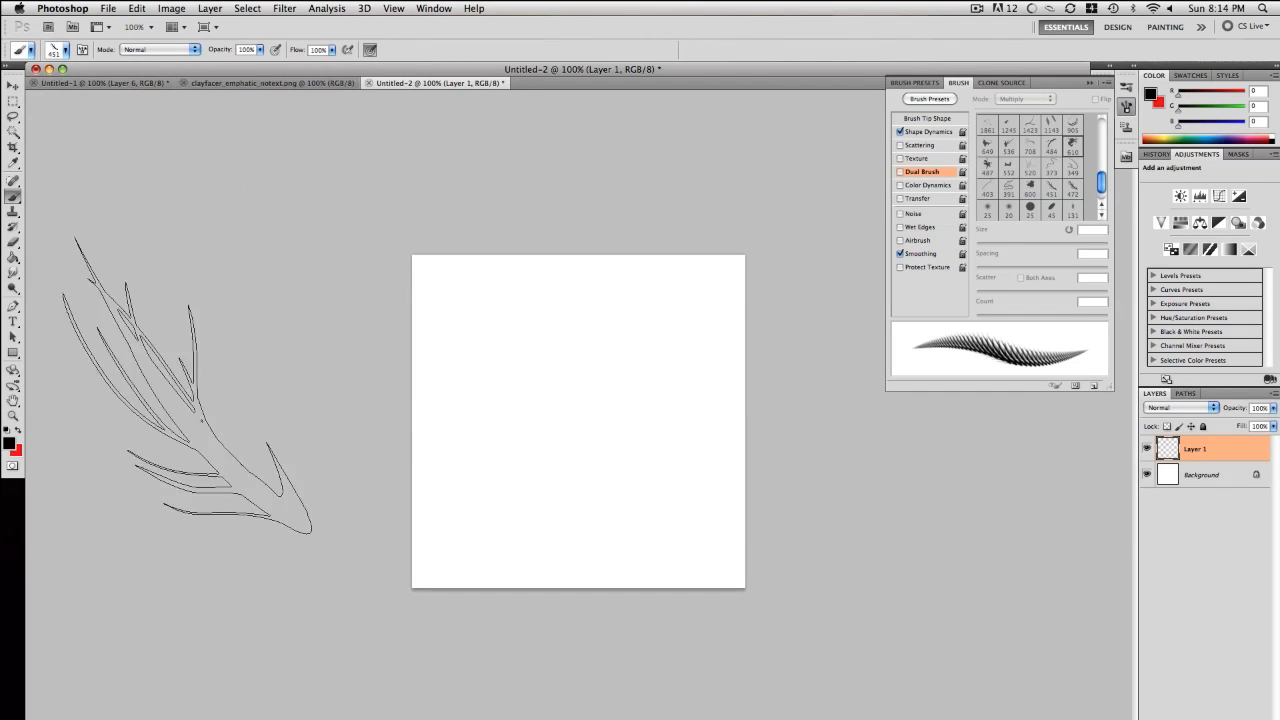
pyautogui.click(14, 259)
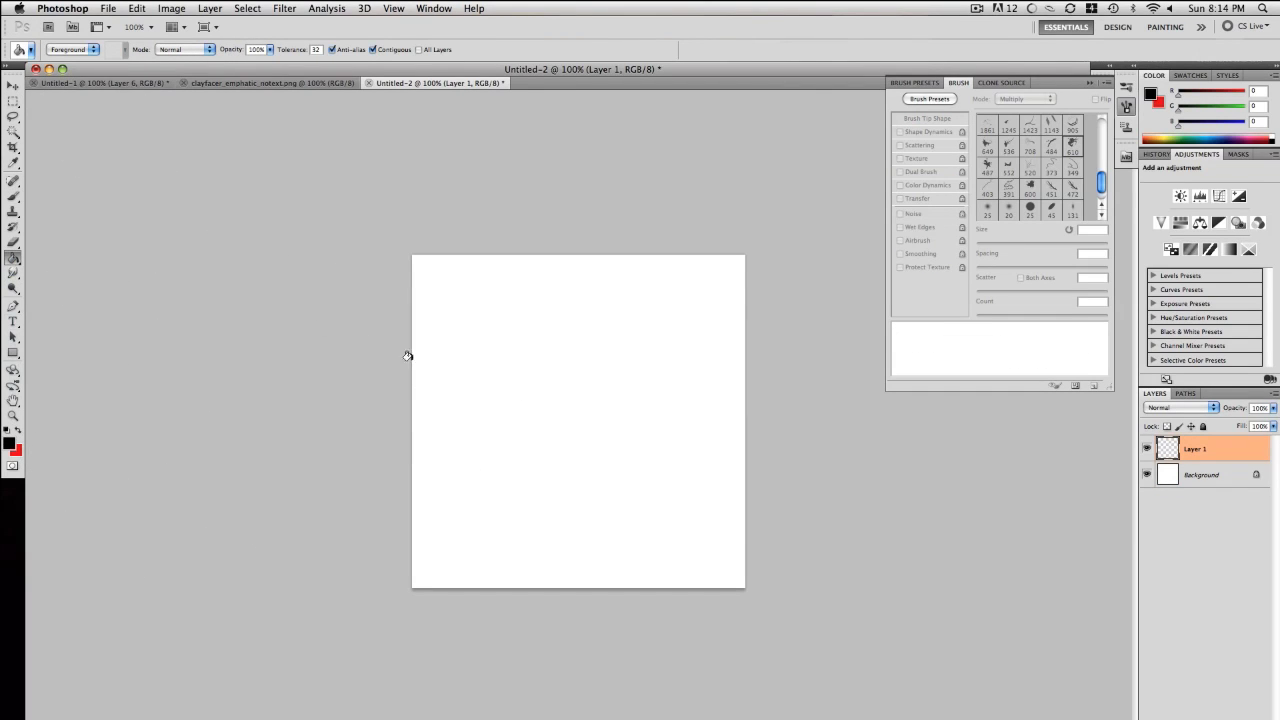
pyautogui.click(538, 403)
# Add Layer 2 with red-to-black radial glows from the top-left and bottom-right corners
pyautogui.press('super+shift+n')
pyautogui.press('Return')
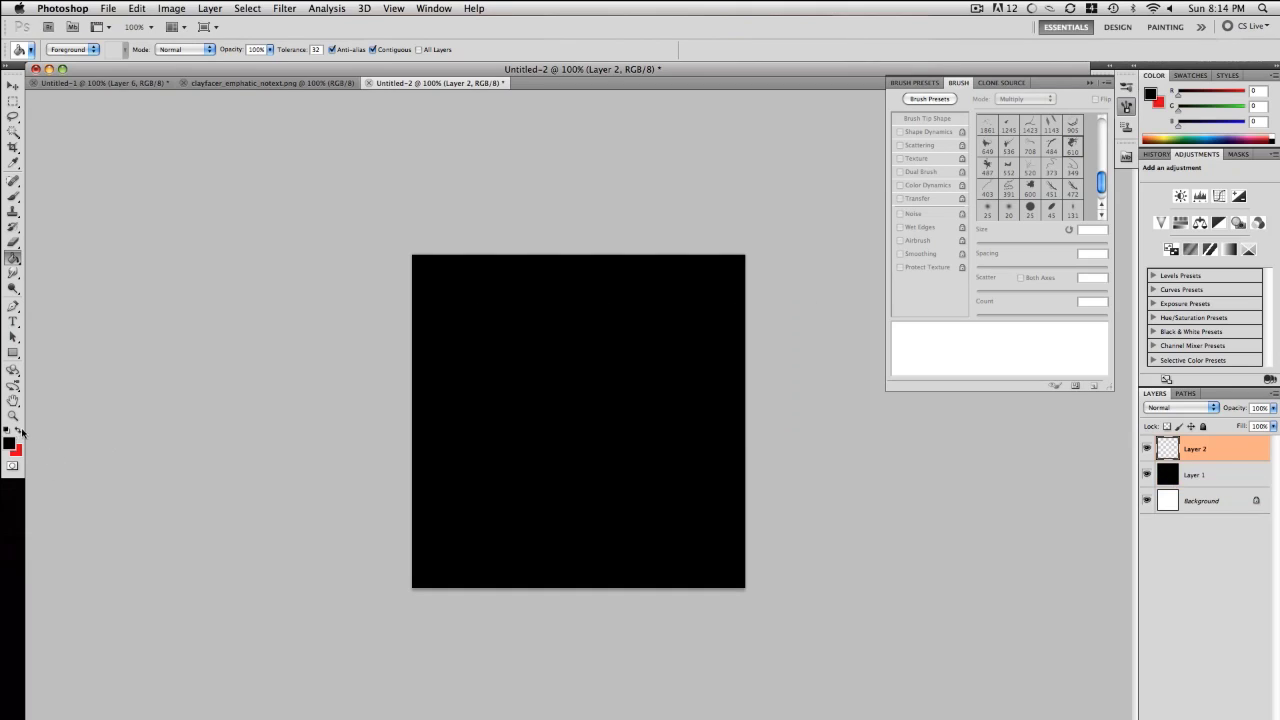
pyautogui.press('x')
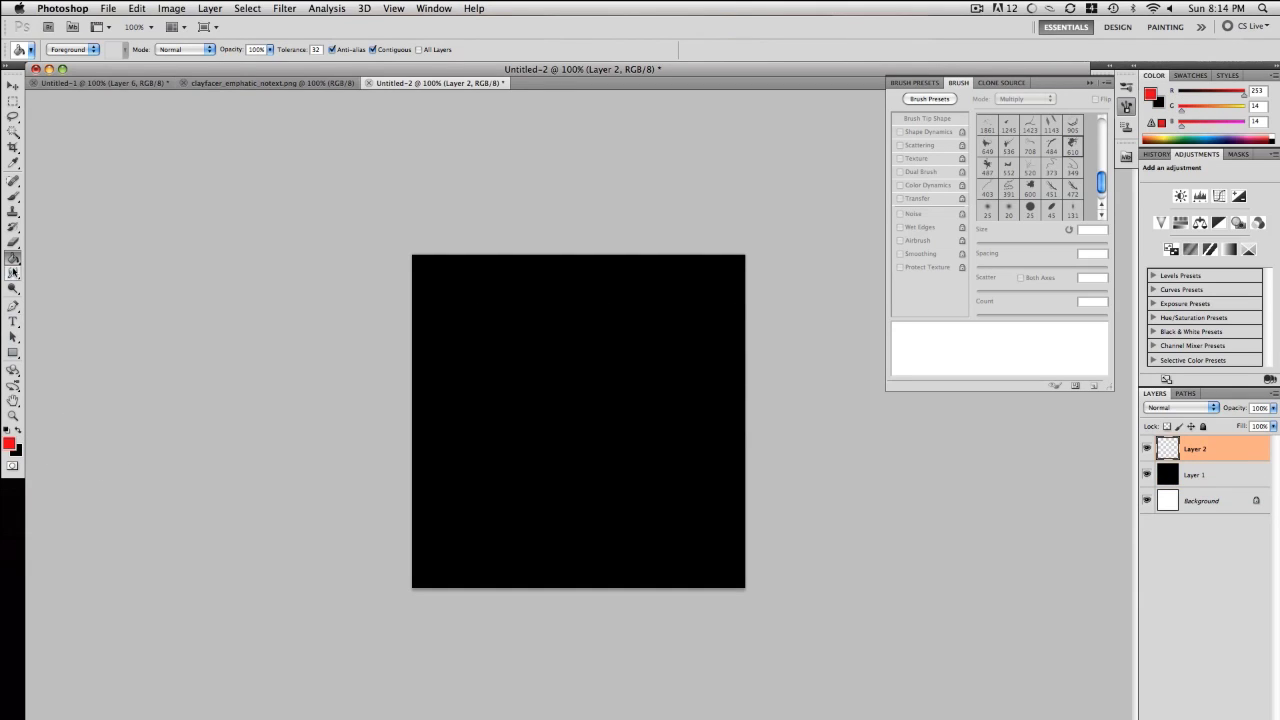
pyautogui.moveTo(14, 259); pyautogui.dragTo(62, 254)
pyautogui.moveTo(715, 563); pyautogui.dragTo(830, 630)
pyautogui.press('super+z')
pyautogui.moveTo(351, 286); pyautogui.dragTo(564, 466)
pyautogui.moveTo(815, 614); pyautogui.dragTo(480, 396)
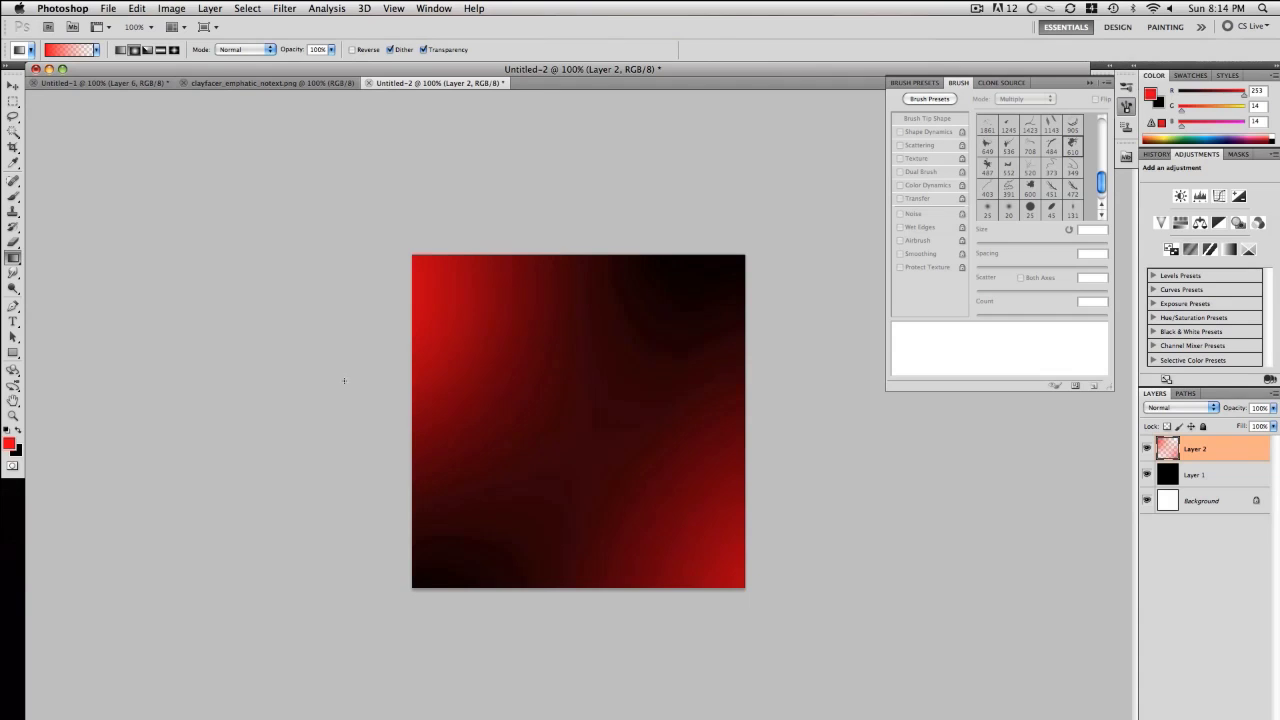
# Add an empty Layer 3 above the gradient layer
pyautogui.press('super+shift+n')
pyautogui.press('Return')
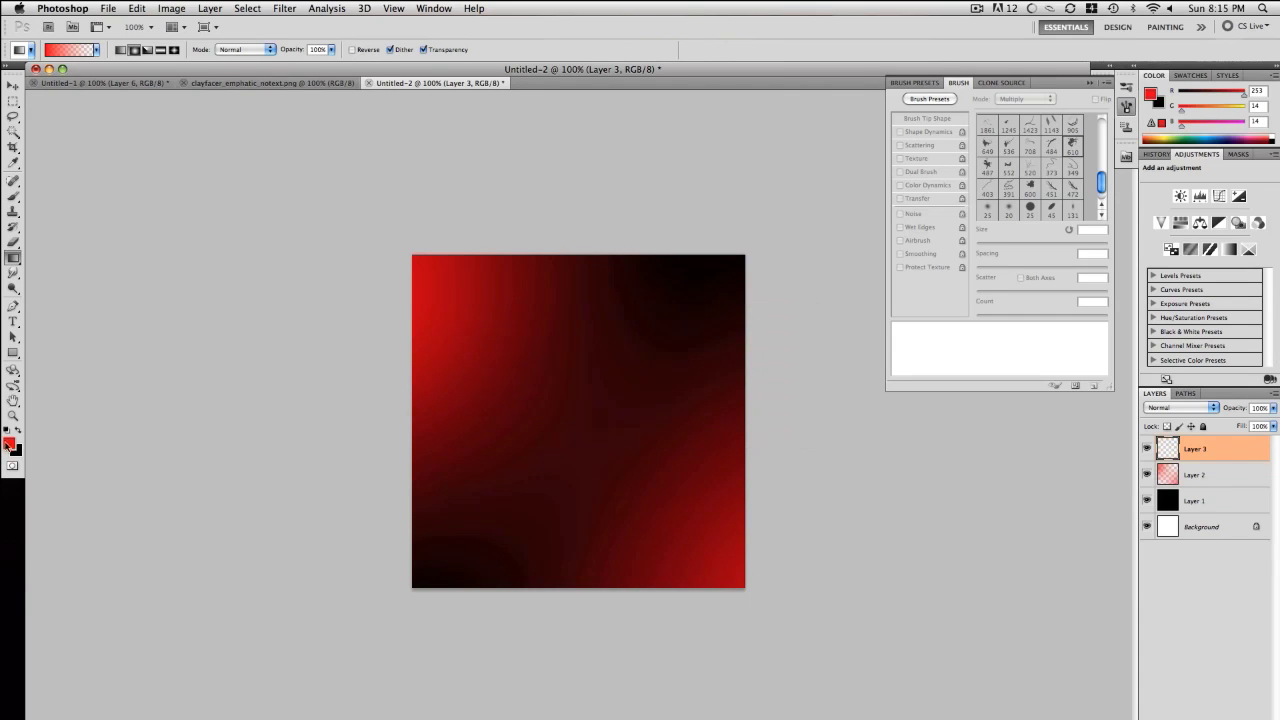
pyautogui.press('b')
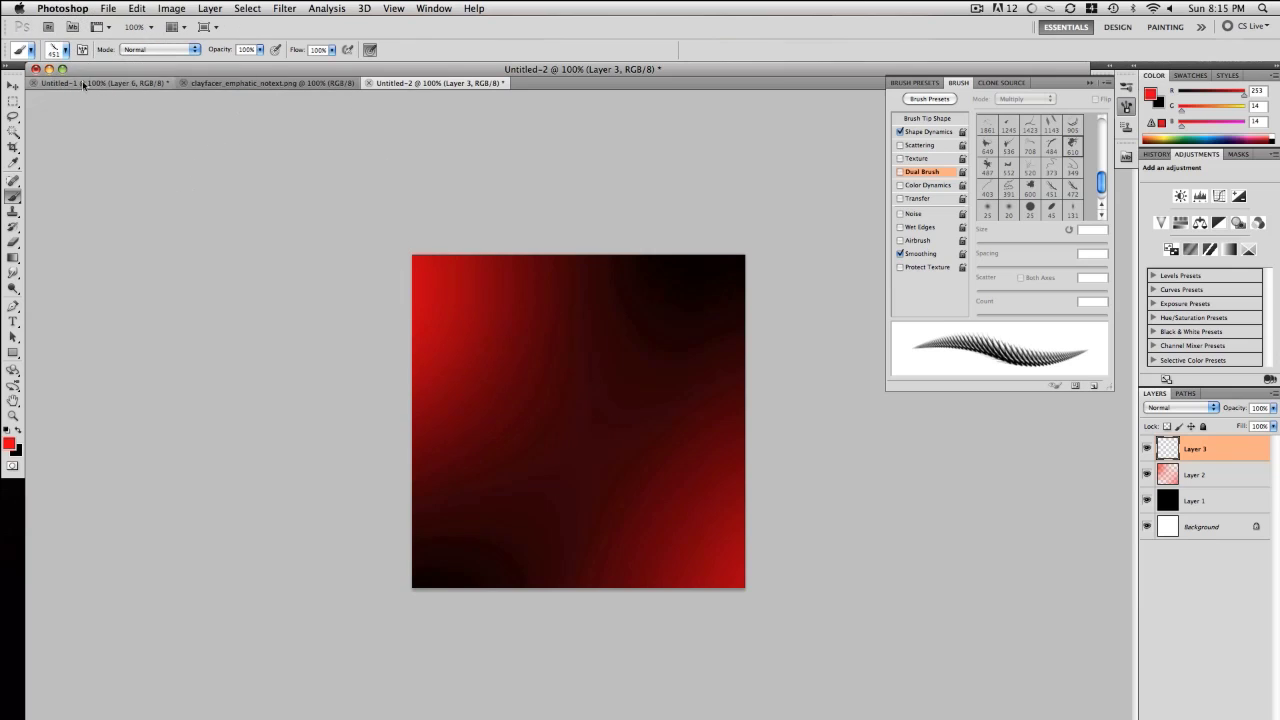
# Choose the 600 px brush tip without size pressure and stamp a red splatter at the centre
pyautogui.click(60, 50)
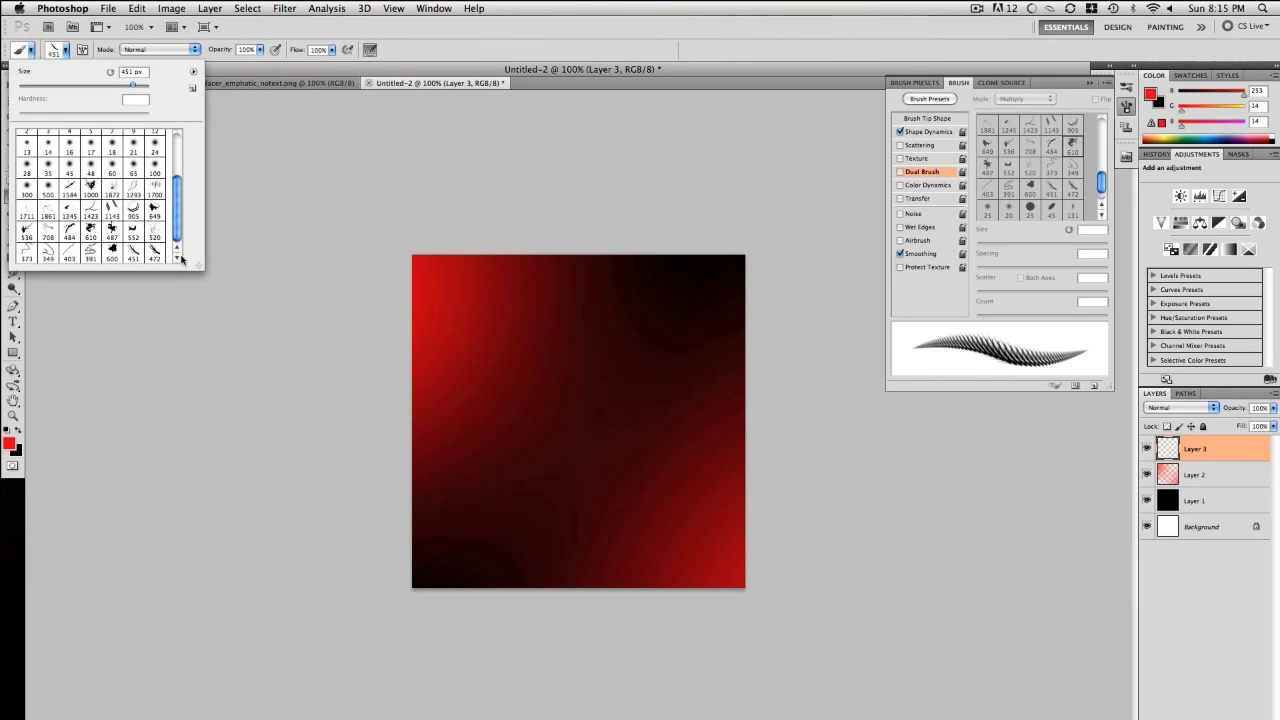
pyautogui.click(111, 252)
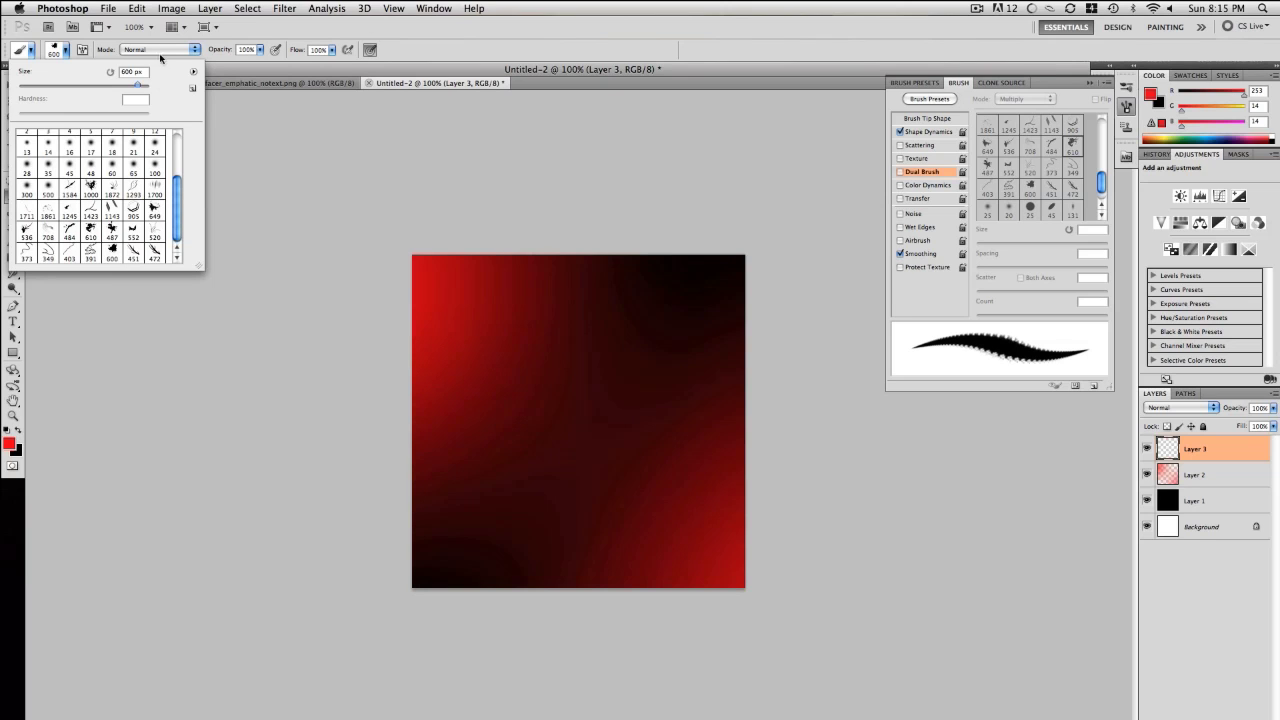
pyautogui.click(65, 51)
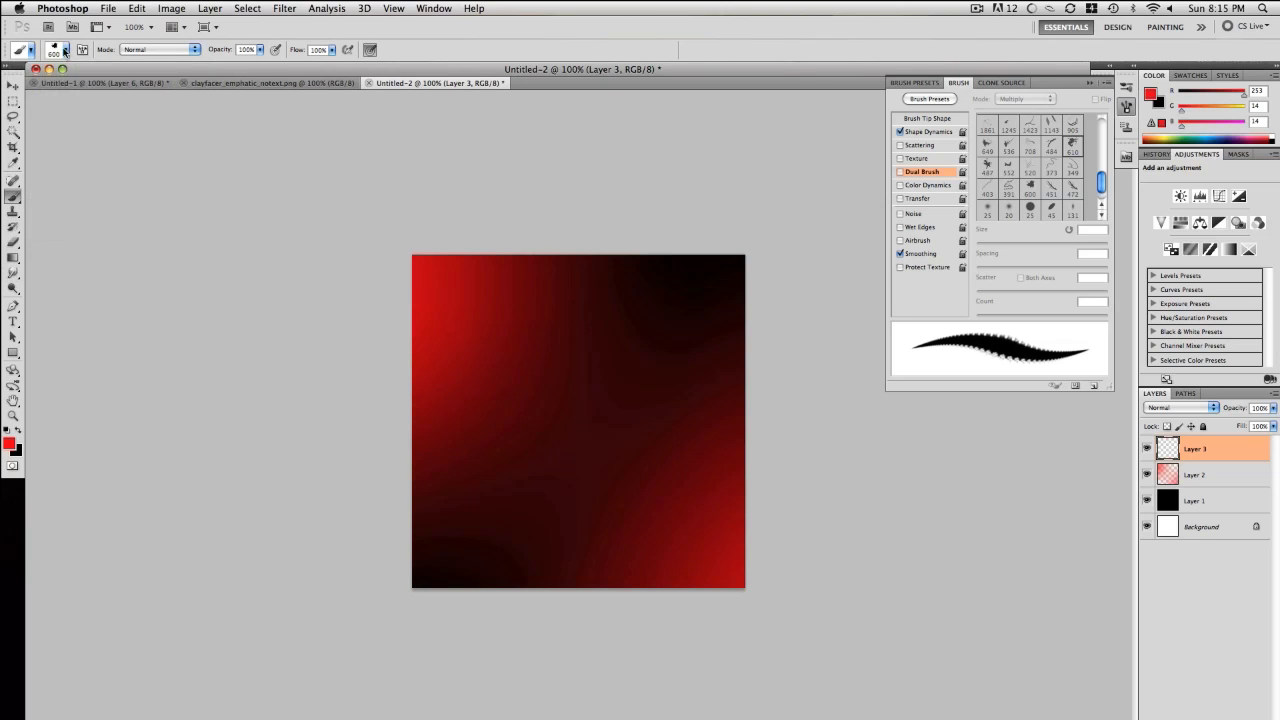
pyautogui.click(369, 50)
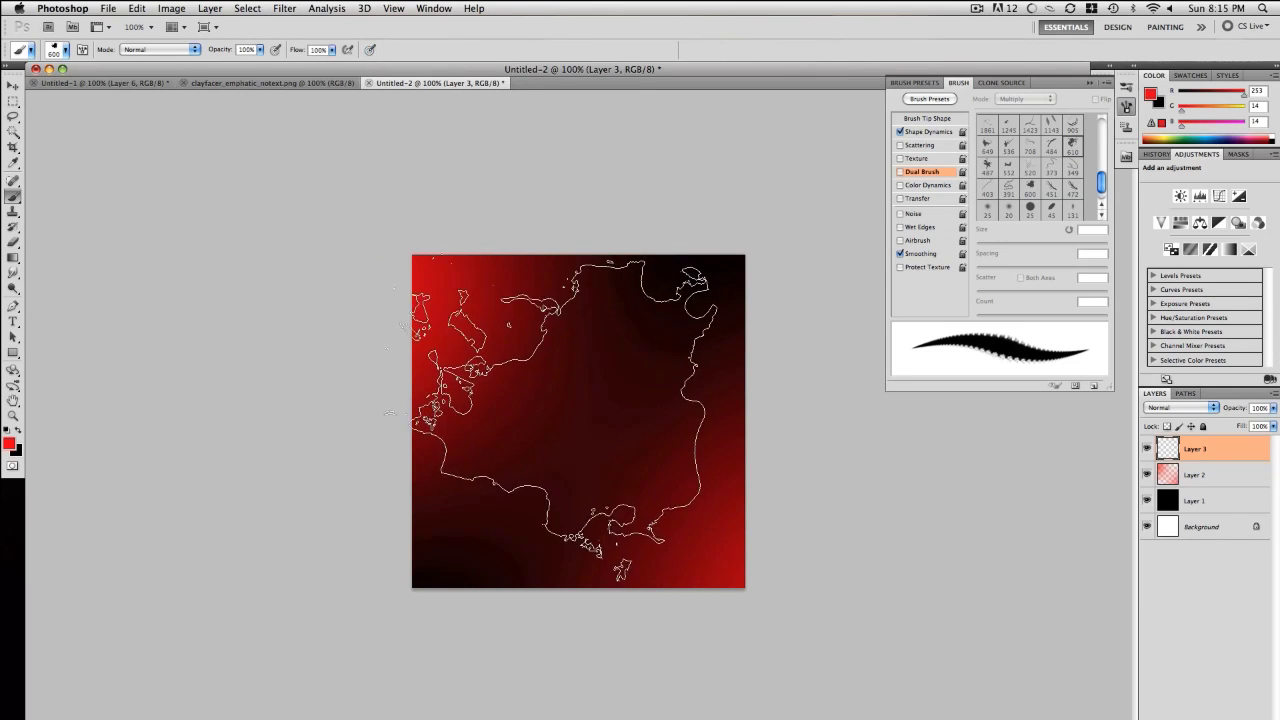
pyautogui.click(578, 421)
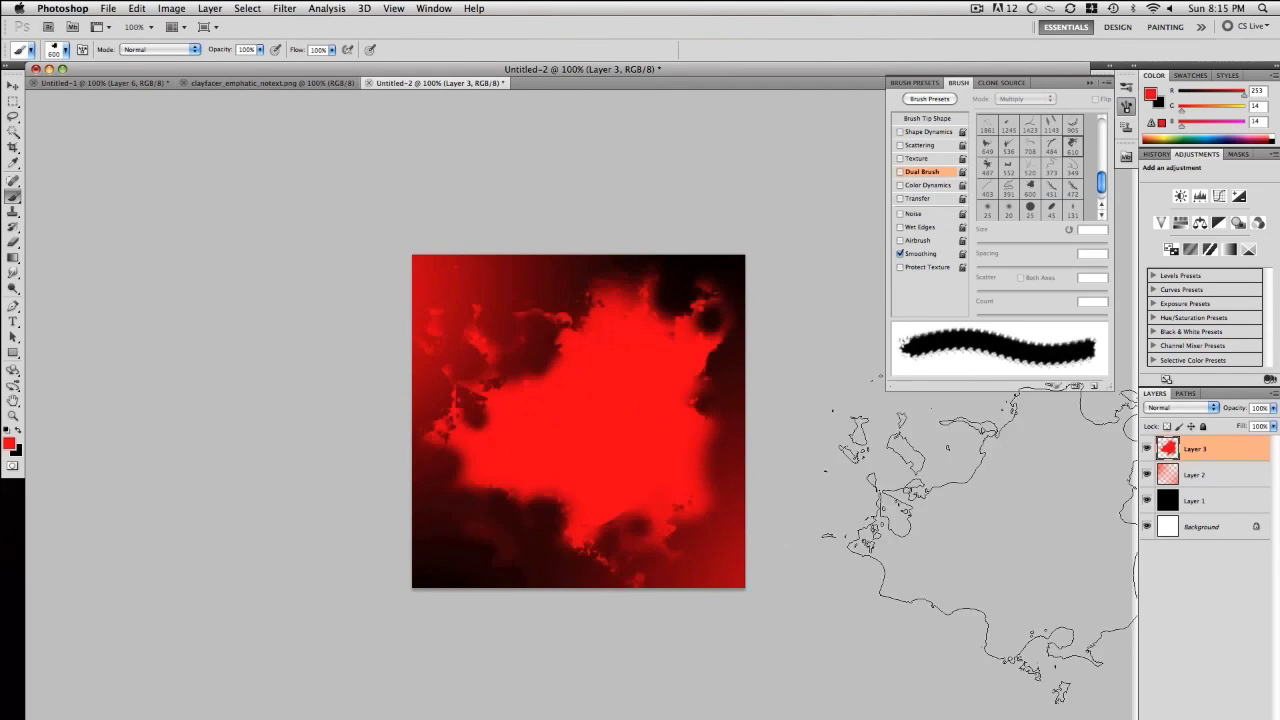
# Set Layer 3 to Screen blending at 48% opacity
pyautogui.click(1176, 408)
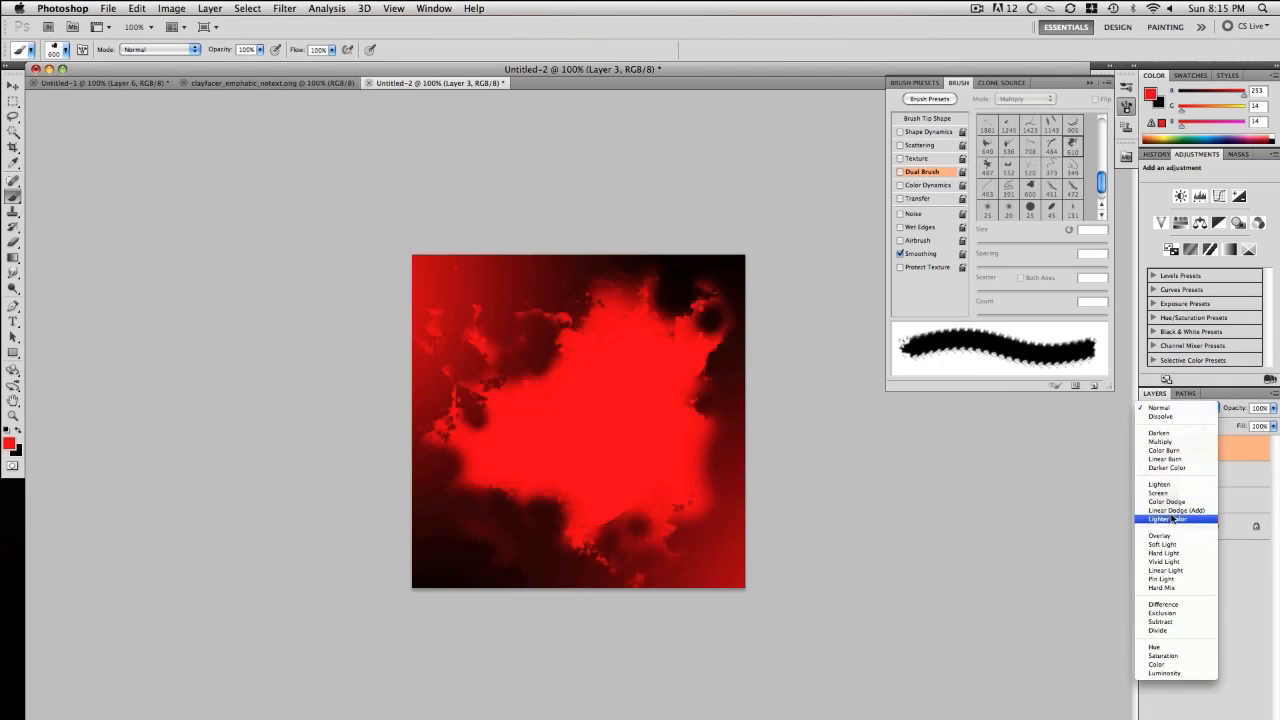
pyautogui.click(1162, 517)
pyautogui.click(1178, 408)
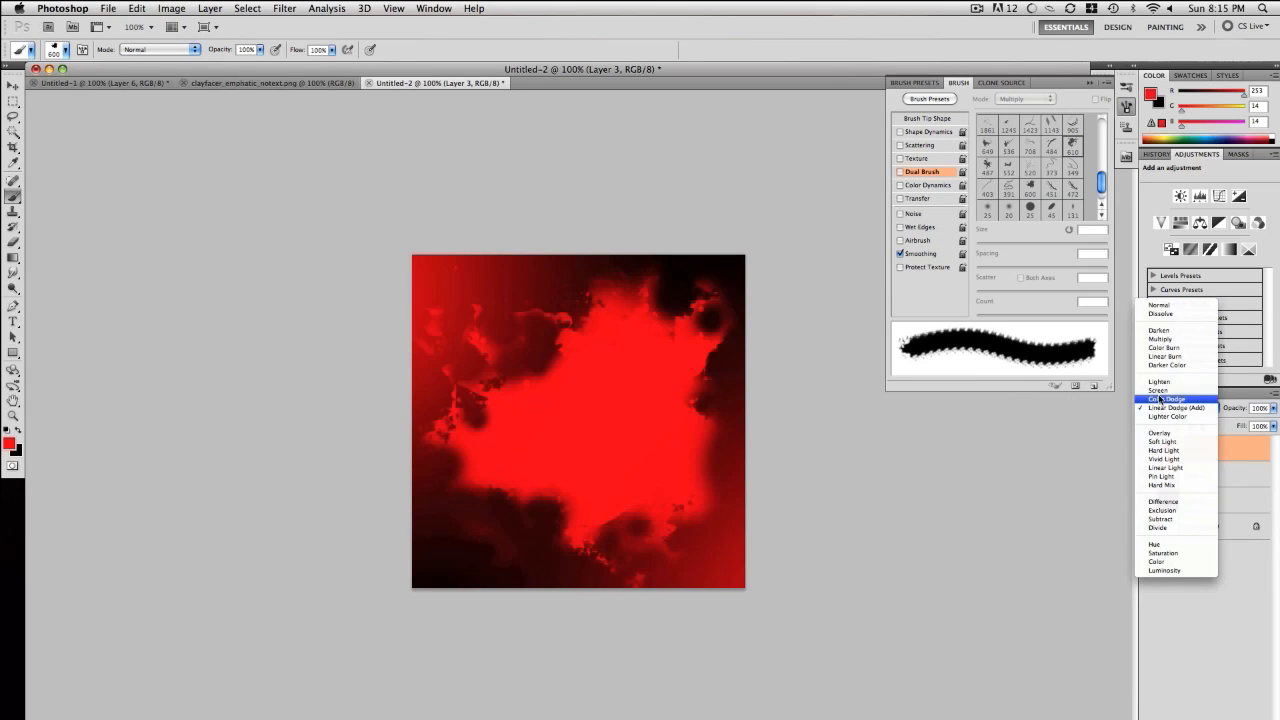
pyautogui.click(1168, 396)
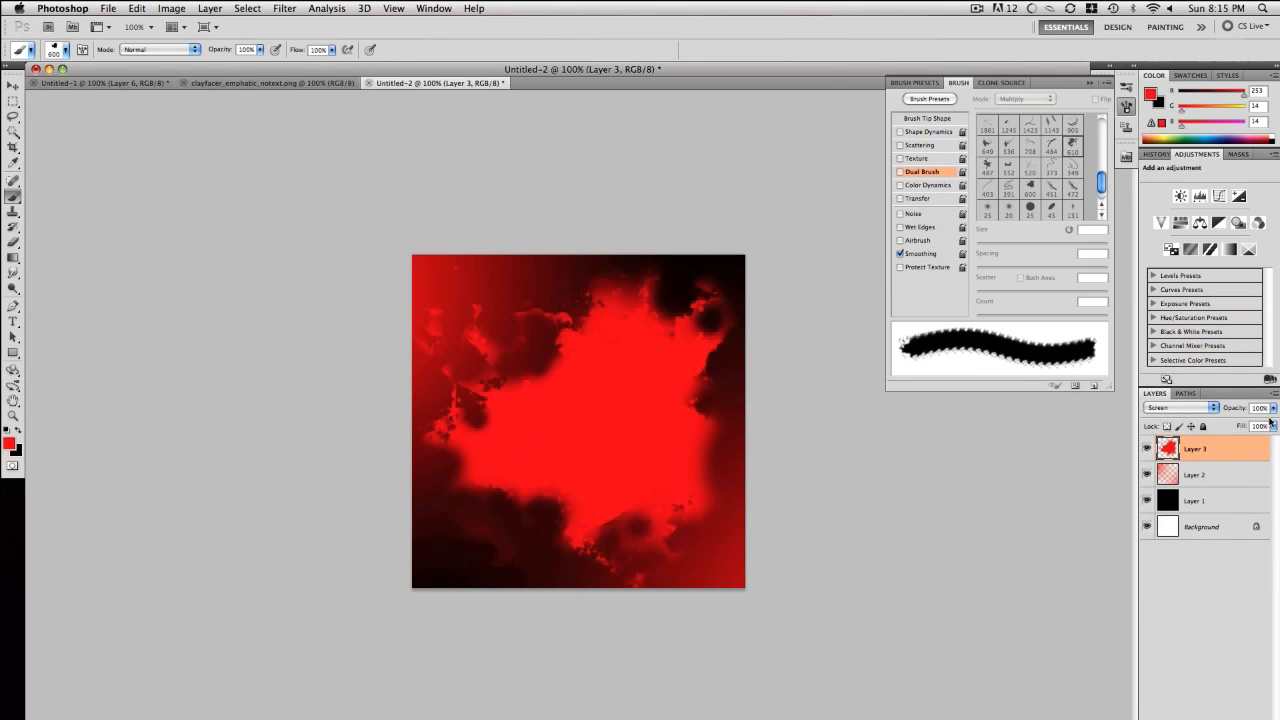
pyautogui.click(1274, 408)
pyautogui.moveTo(1268, 424); pyautogui.dragTo(1233, 423)
pyautogui.click(1170, 451)
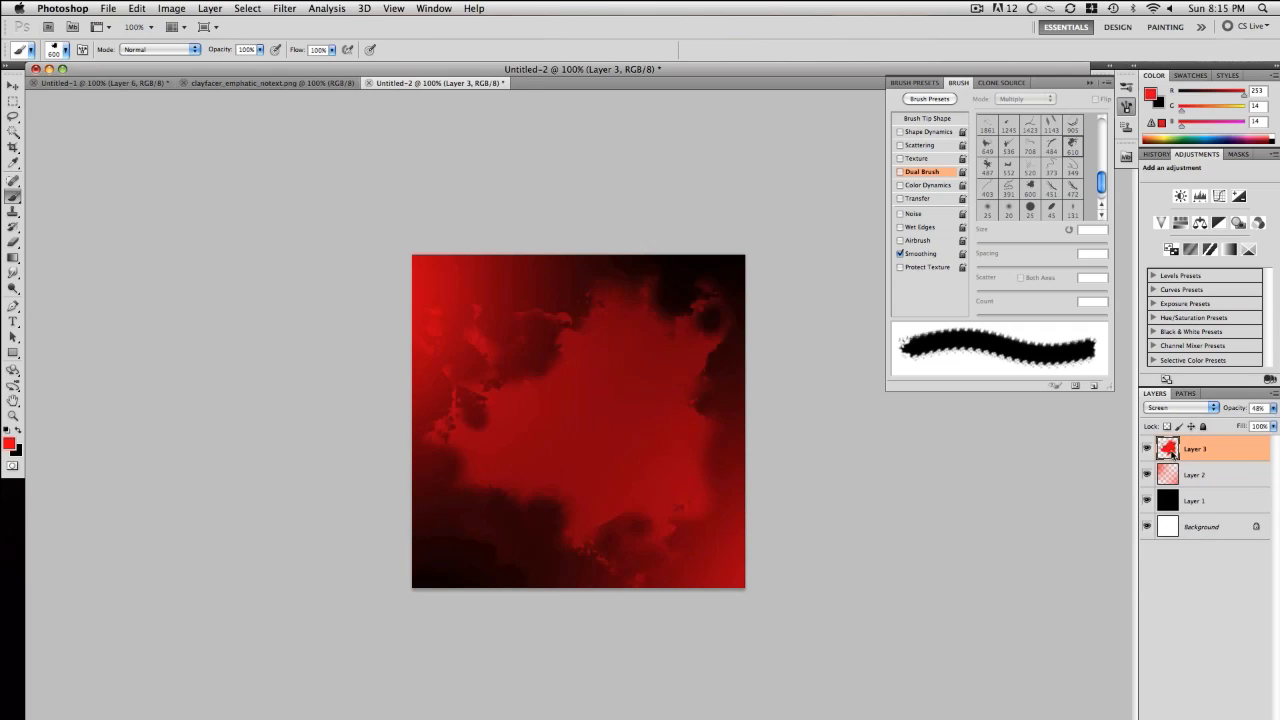
pyautogui.doubleClick(1186, 453)
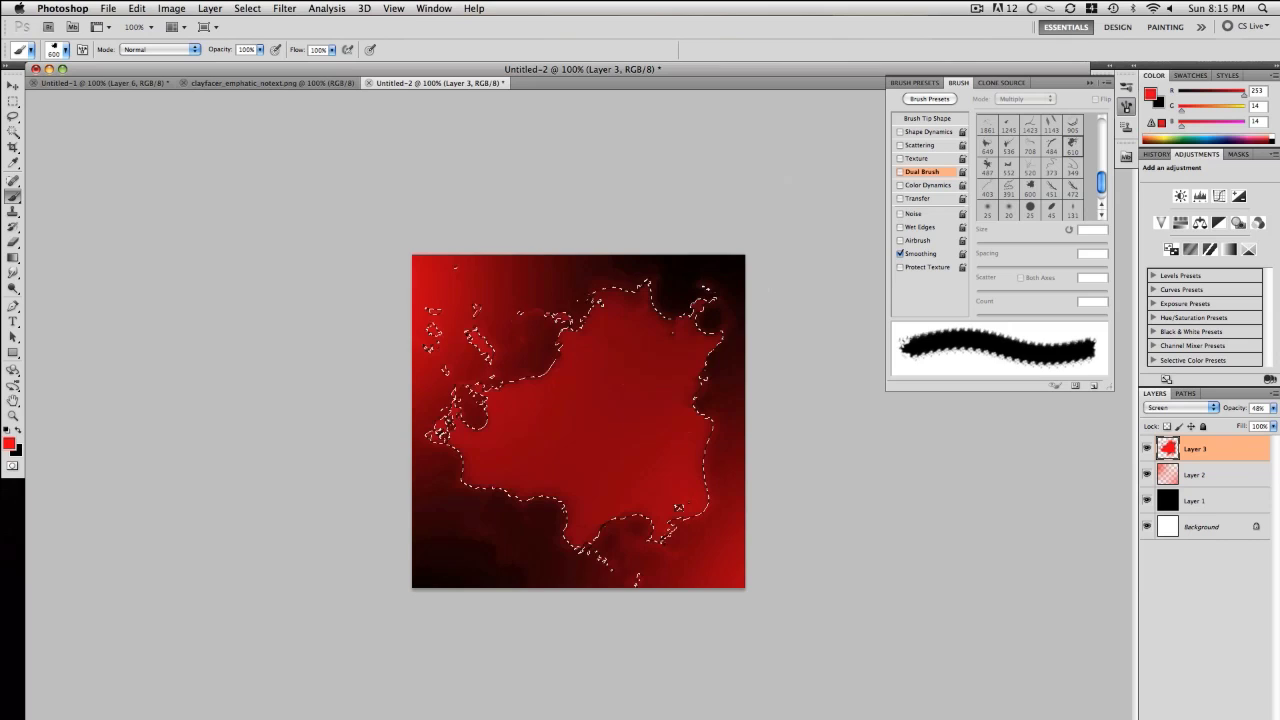
# Load Layer 3's splatter as a selection and add an empty Layer 4 above it
pyautogui.keyDown('shift'); pyautogui.keyDown('super'); pyautogui.click(1170, 450); pyautogui.keyUp('super'); pyautogui.keyUp('shift')
pyautogui.press('m')
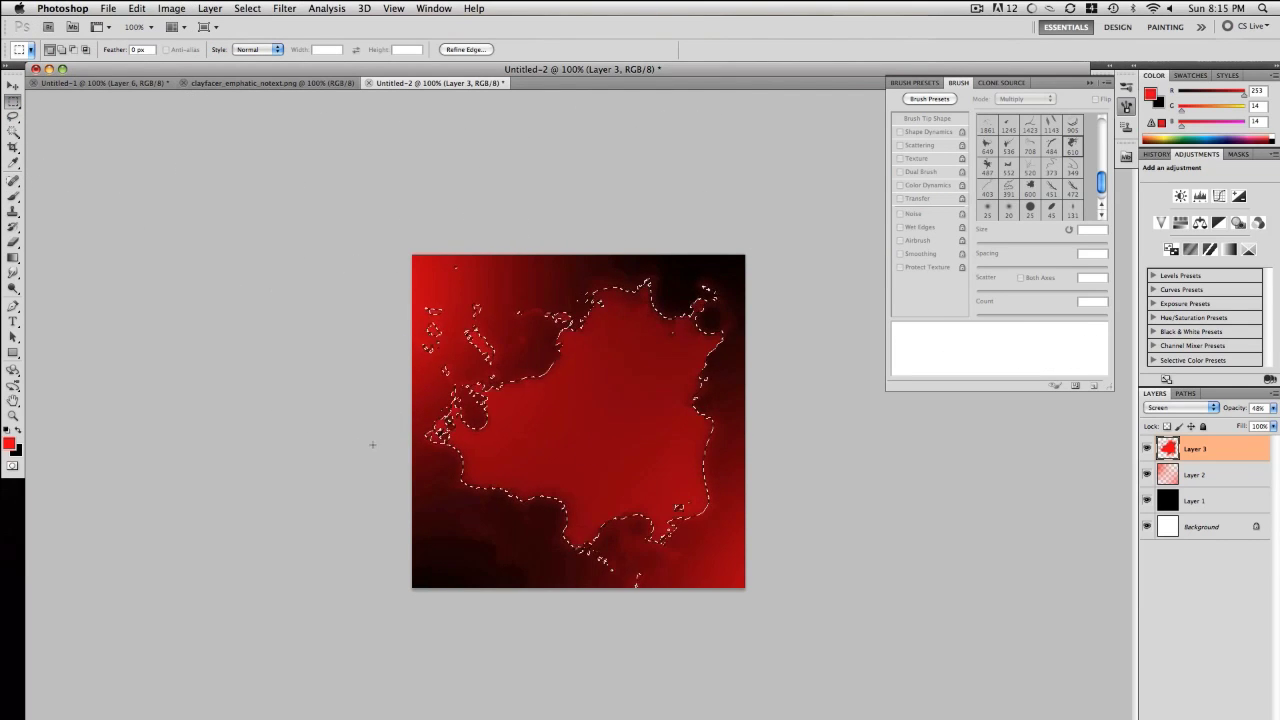
pyautogui.press('shift+super+n')
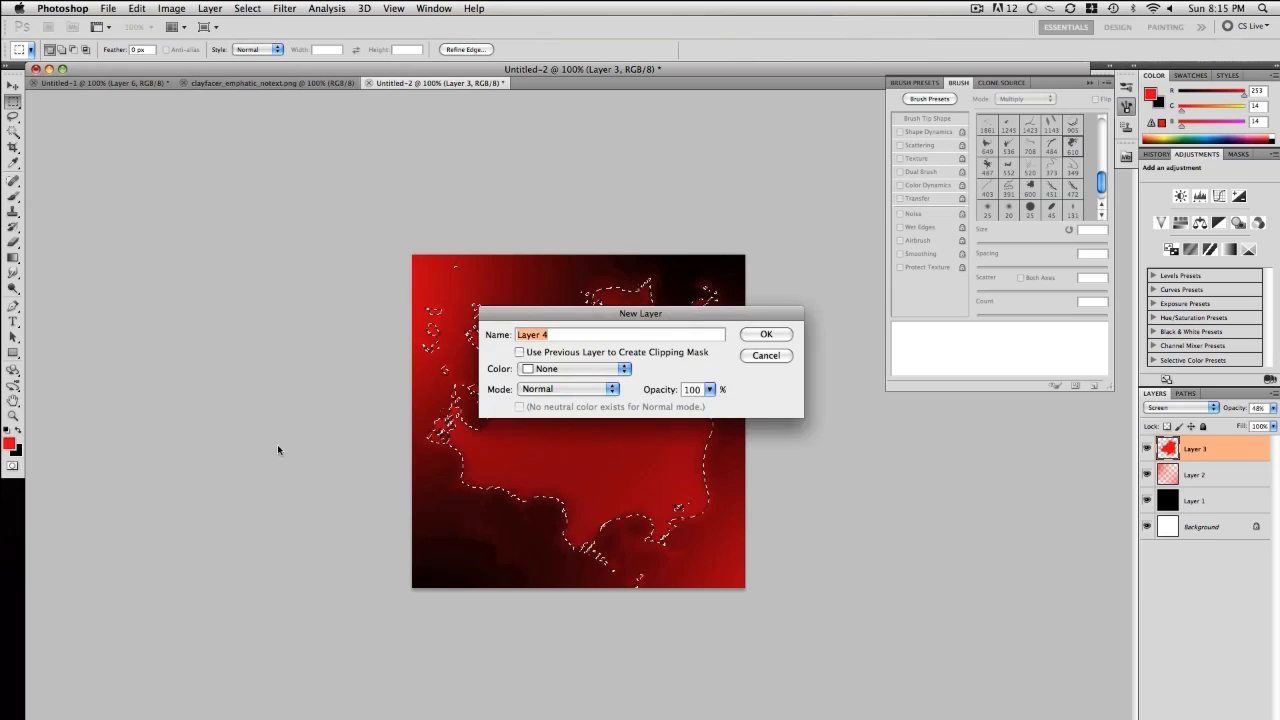
pyautogui.press('Return')
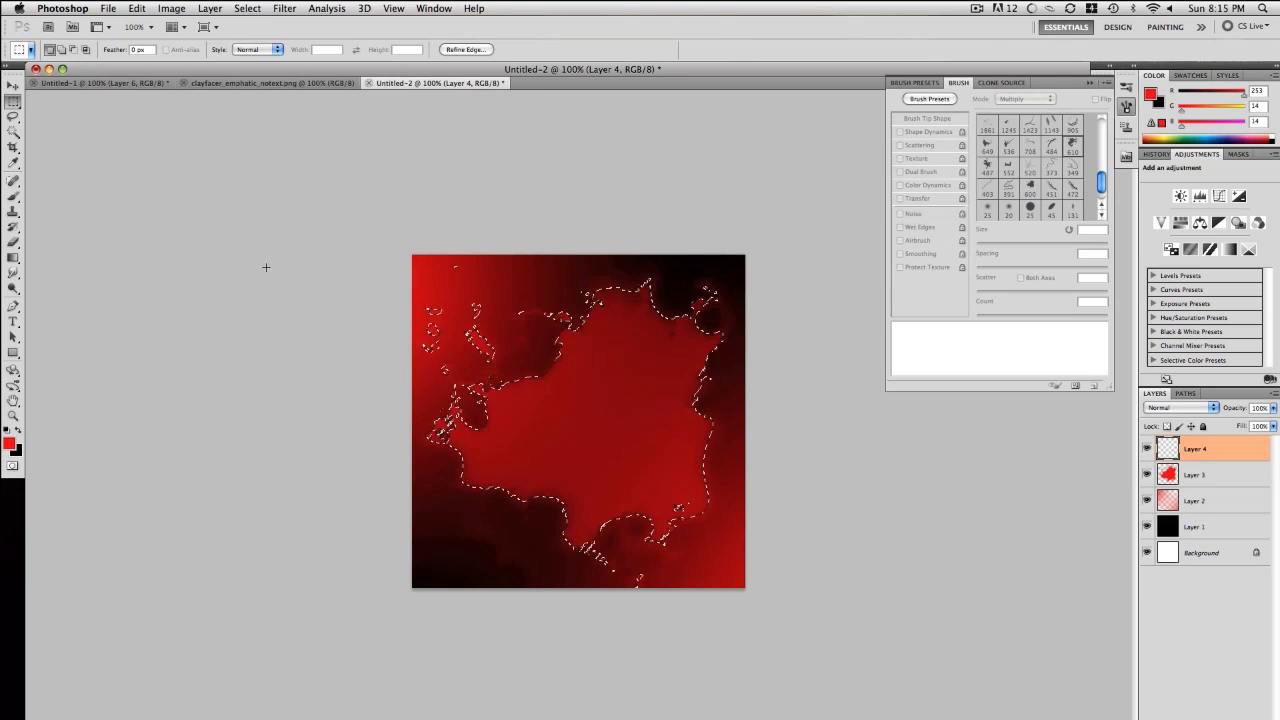
# Set the foreground colour to orange (248, 156, 67)
pyautogui.click(13, 257)
pyautogui.click(9, 445)
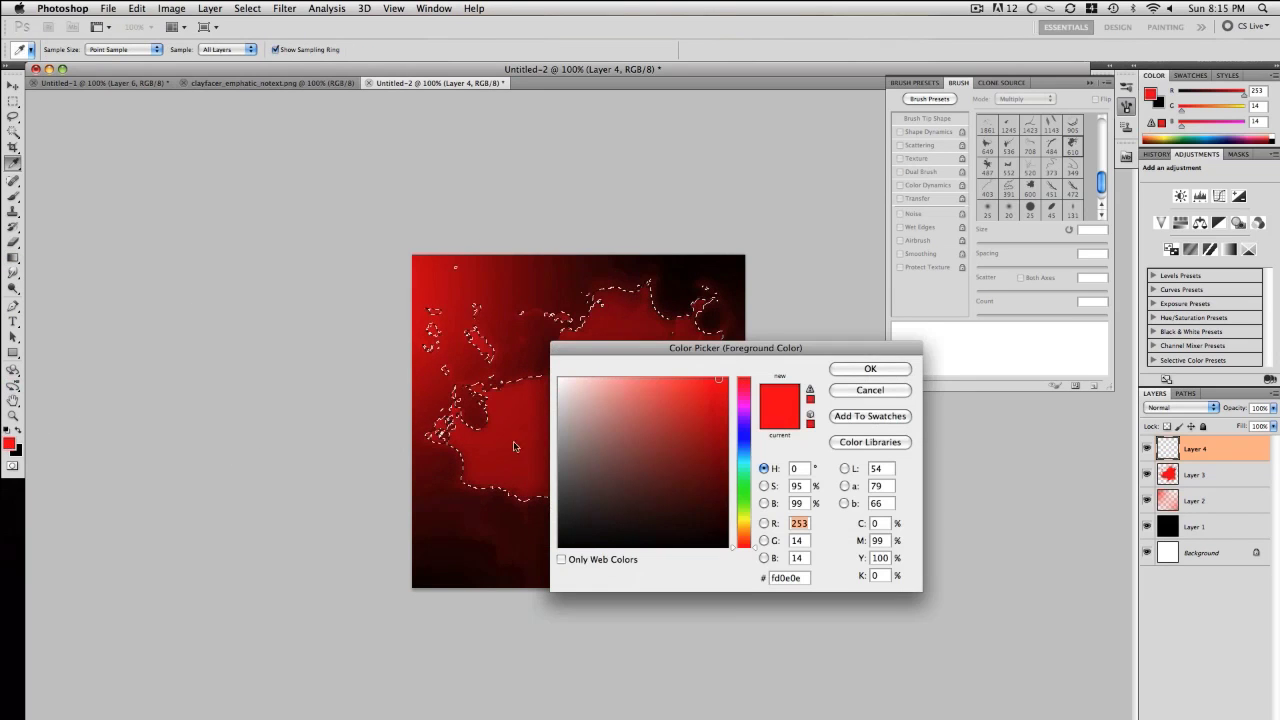
pyautogui.click(743, 547)
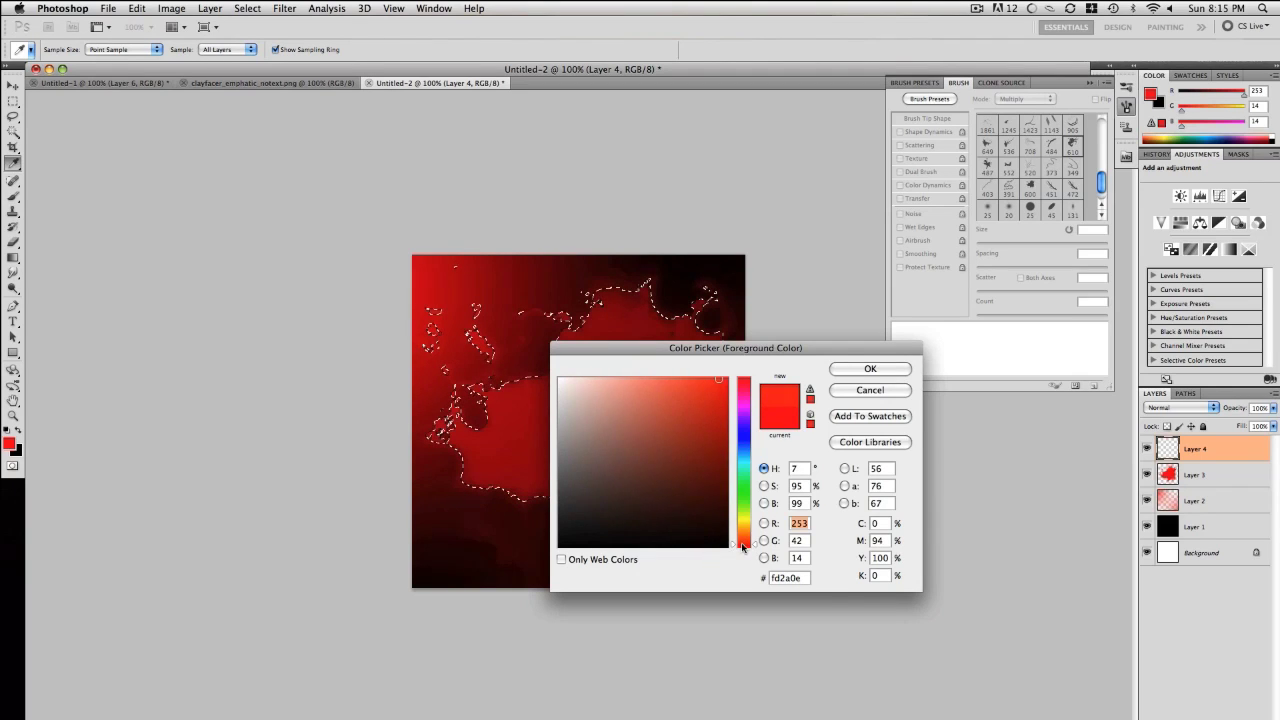
pyautogui.moveTo(743, 547); pyautogui.dragTo(742, 393)
pyautogui.moveTo(661, 393); pyautogui.dragTo(645, 380)
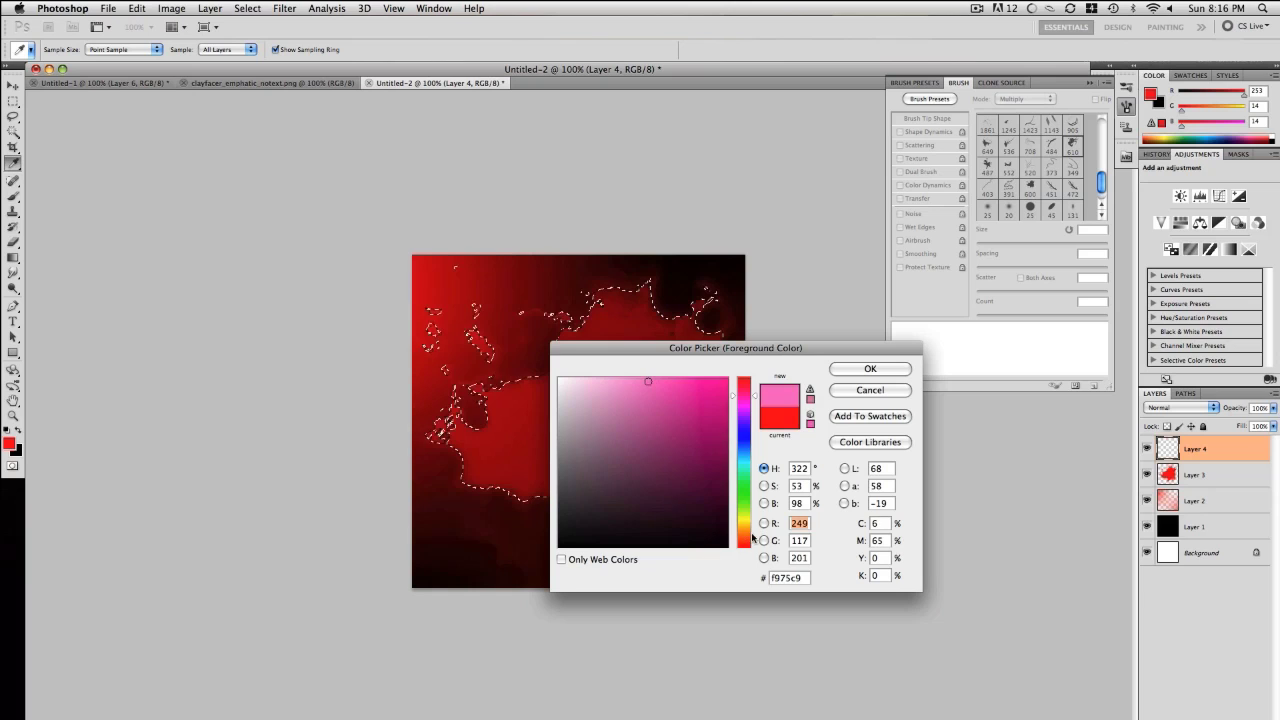
pyautogui.click(746, 534)
pyautogui.click(678, 384)
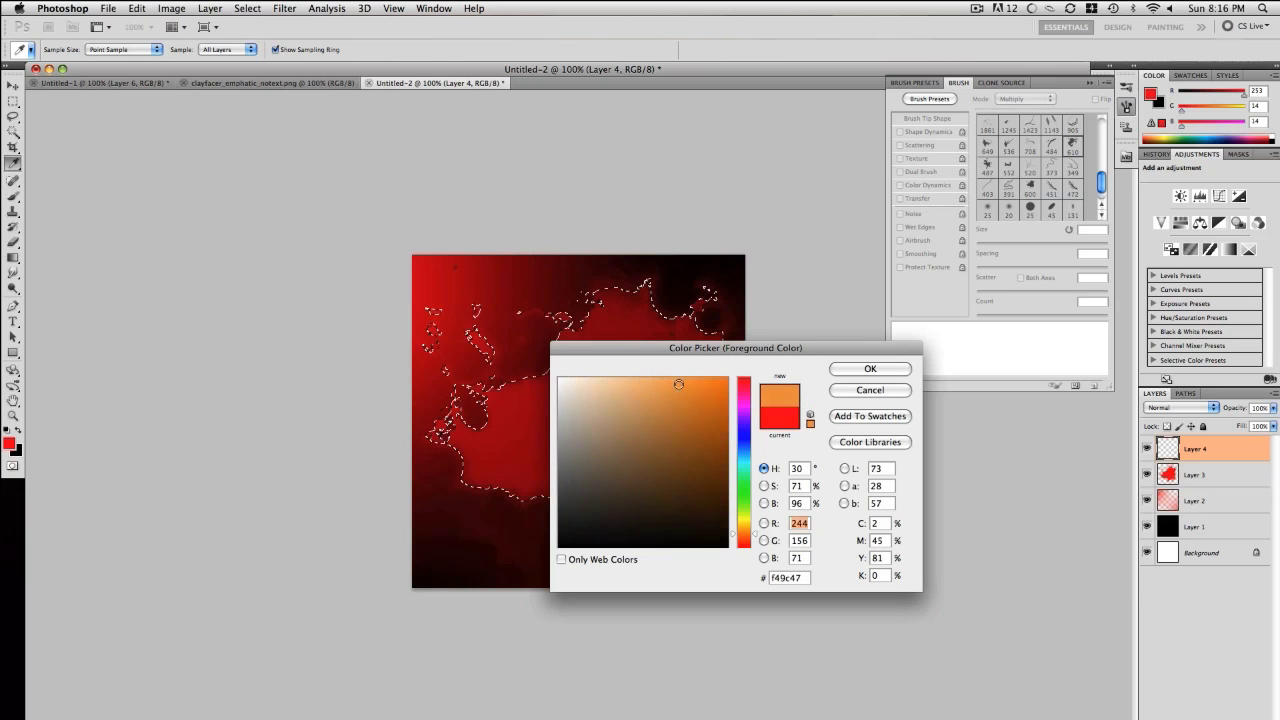
pyautogui.press('Return')
pyautogui.press('g')
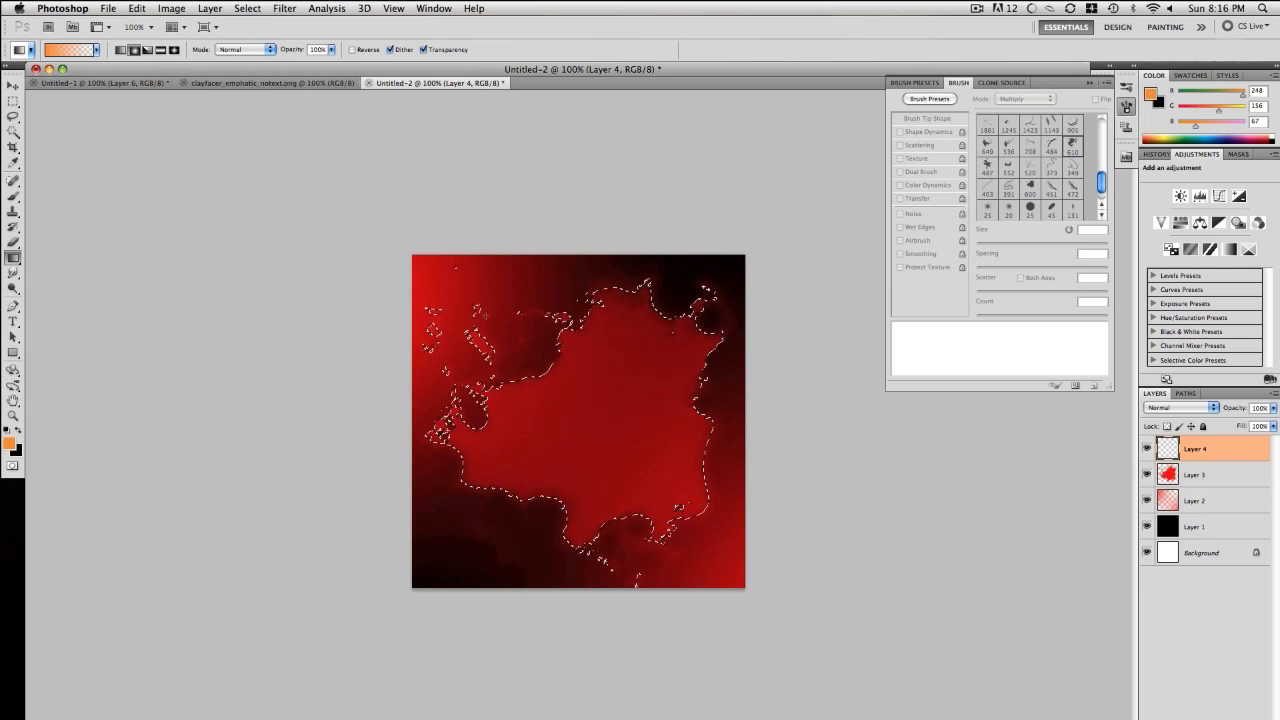
# Draw an orange gradient inside the splatter selection, redrawing it from the lower right
pyautogui.moveTo(556, 270); pyautogui.dragTo(621, 445)
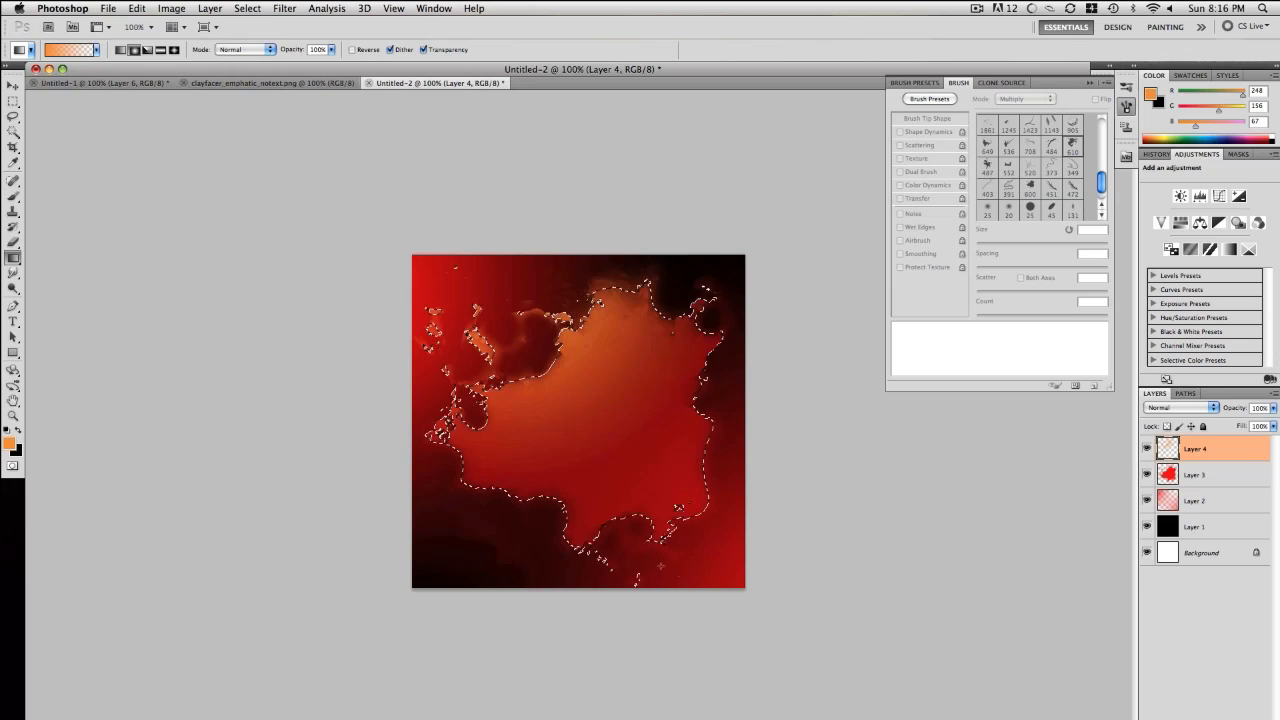
pyautogui.moveTo(690, 569); pyautogui.dragTo(631, 452)
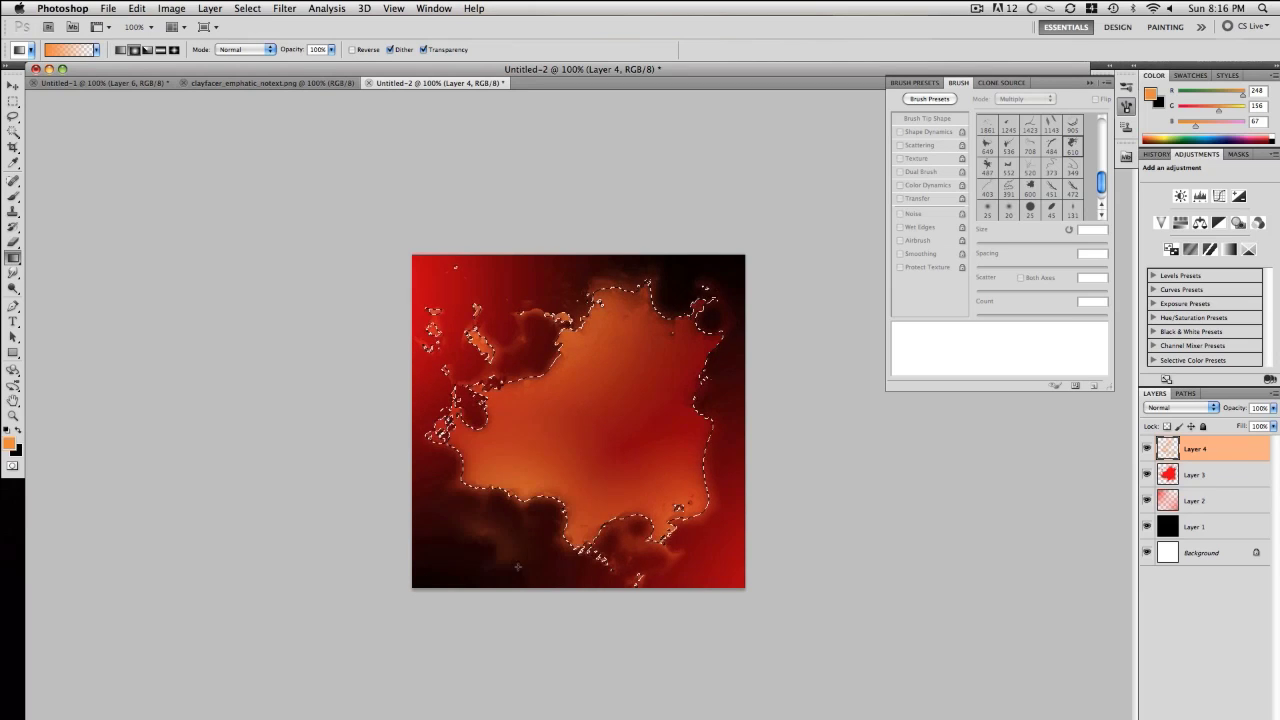
pyautogui.click(14, 104)
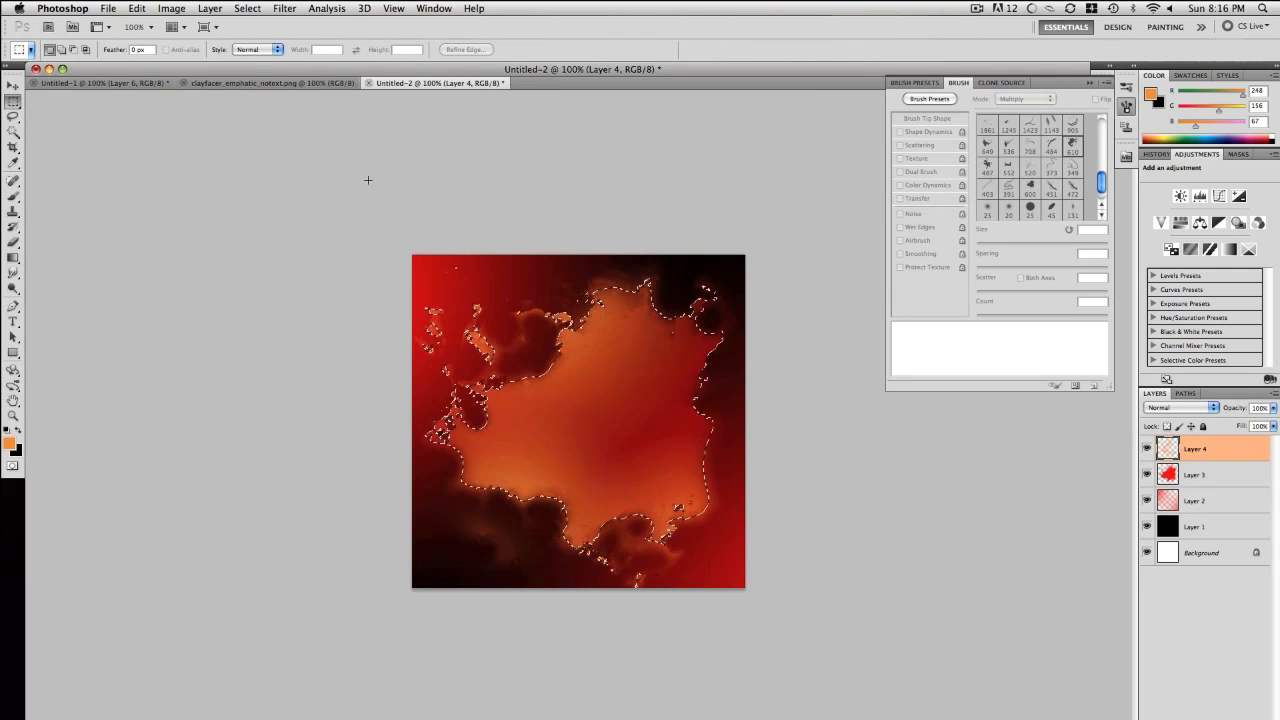
pyautogui.press('g')
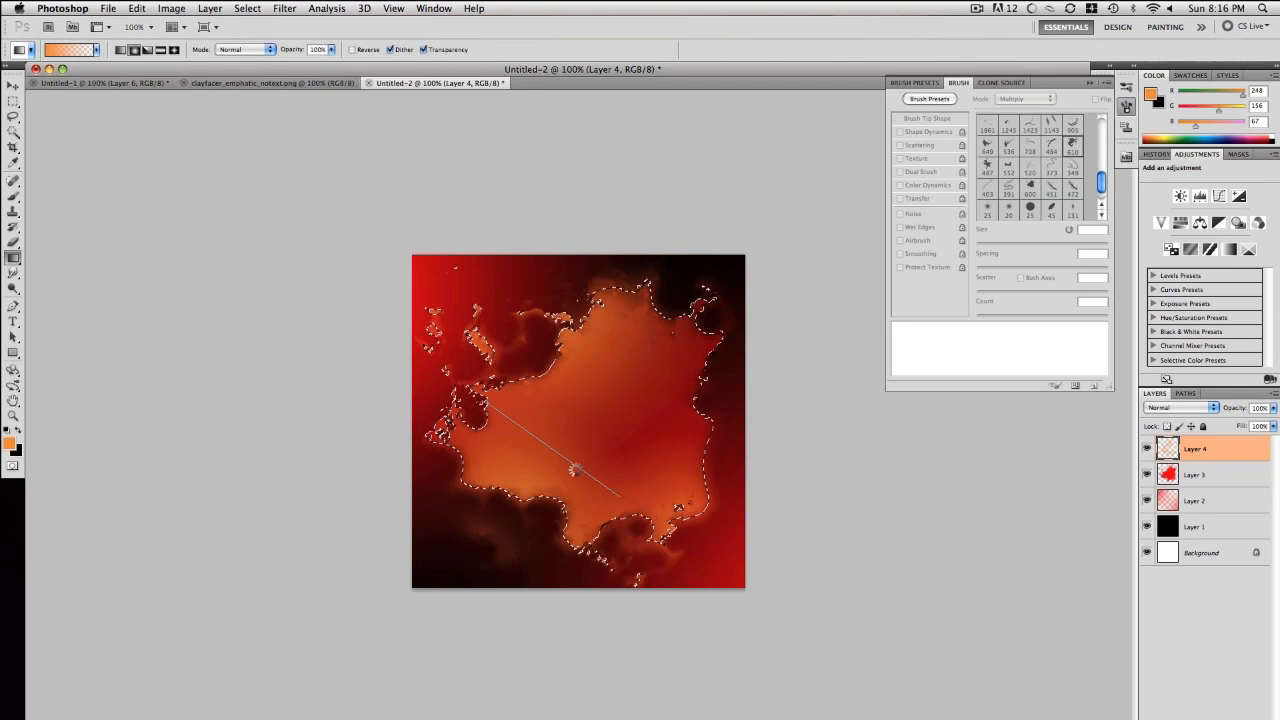
# Switch the foreground to deep red, redraw the gradient across the splatter, and deselect
pyautogui.click(9, 443)
pyautogui.click(747, 541)
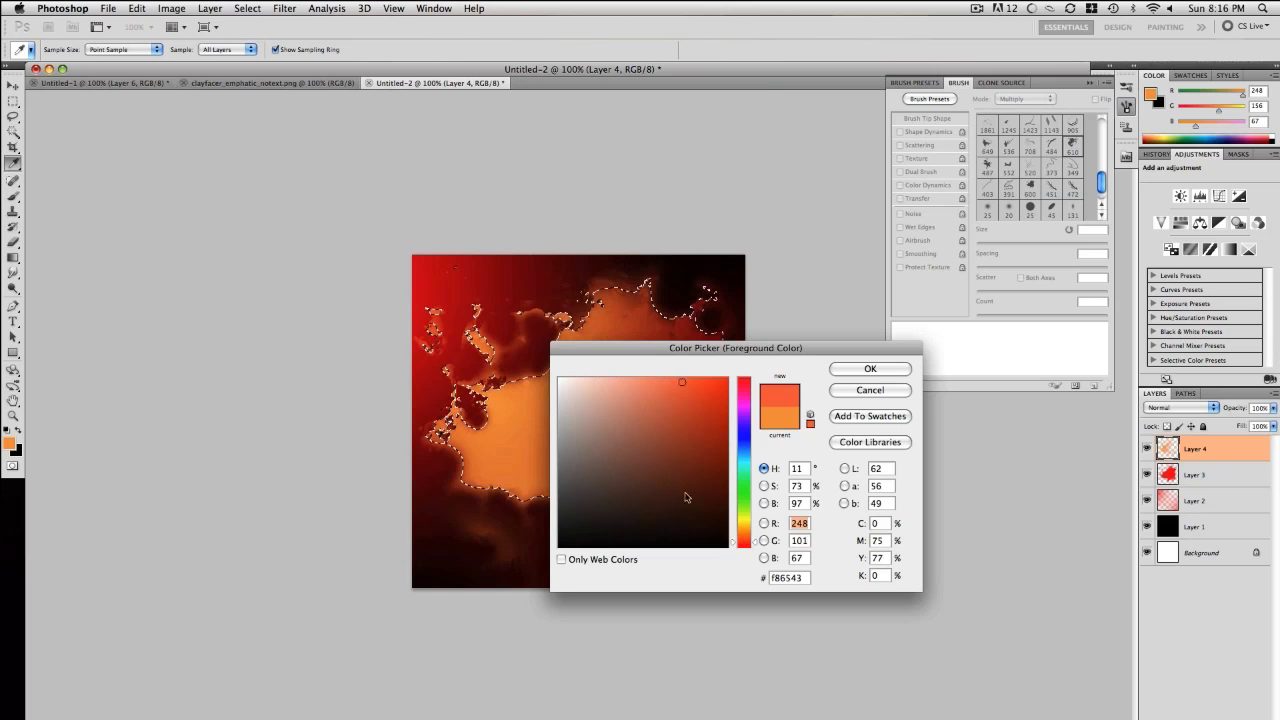
pyautogui.moveTo(686, 494); pyautogui.dragTo(727, 410)
pyautogui.press('Return')
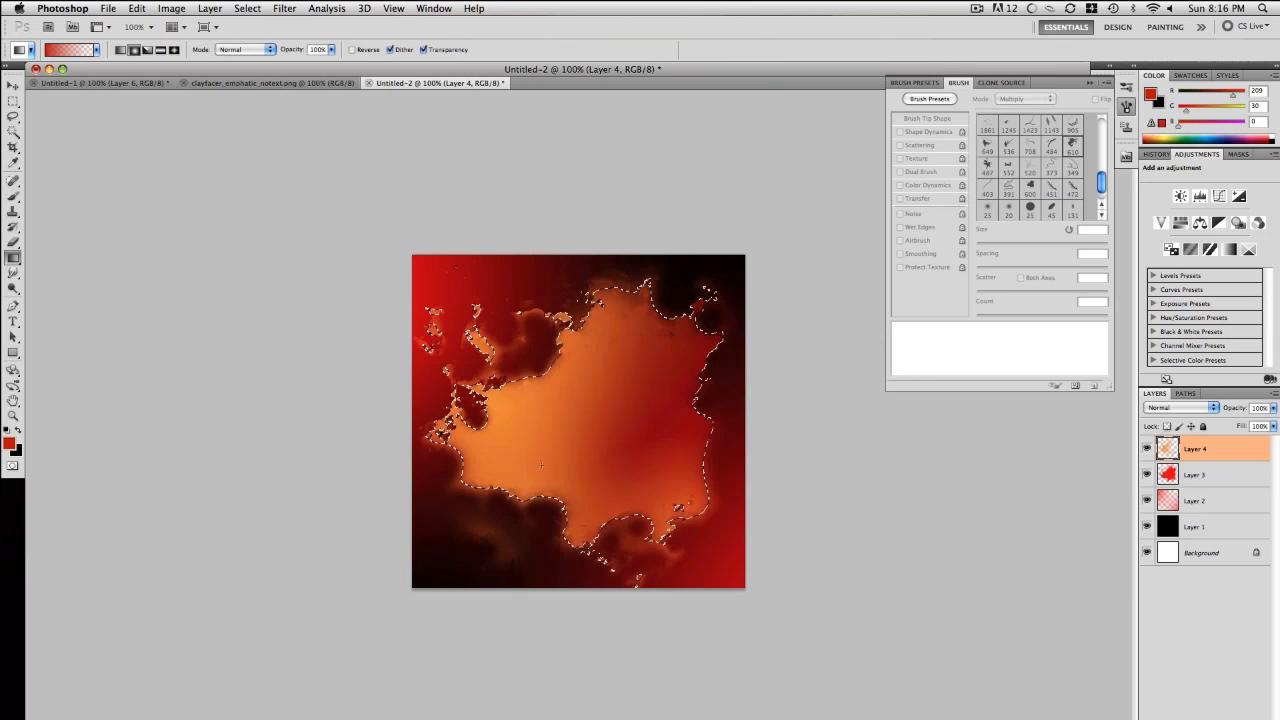
pyautogui.moveTo(508, 561); pyautogui.dragTo(641, 436)
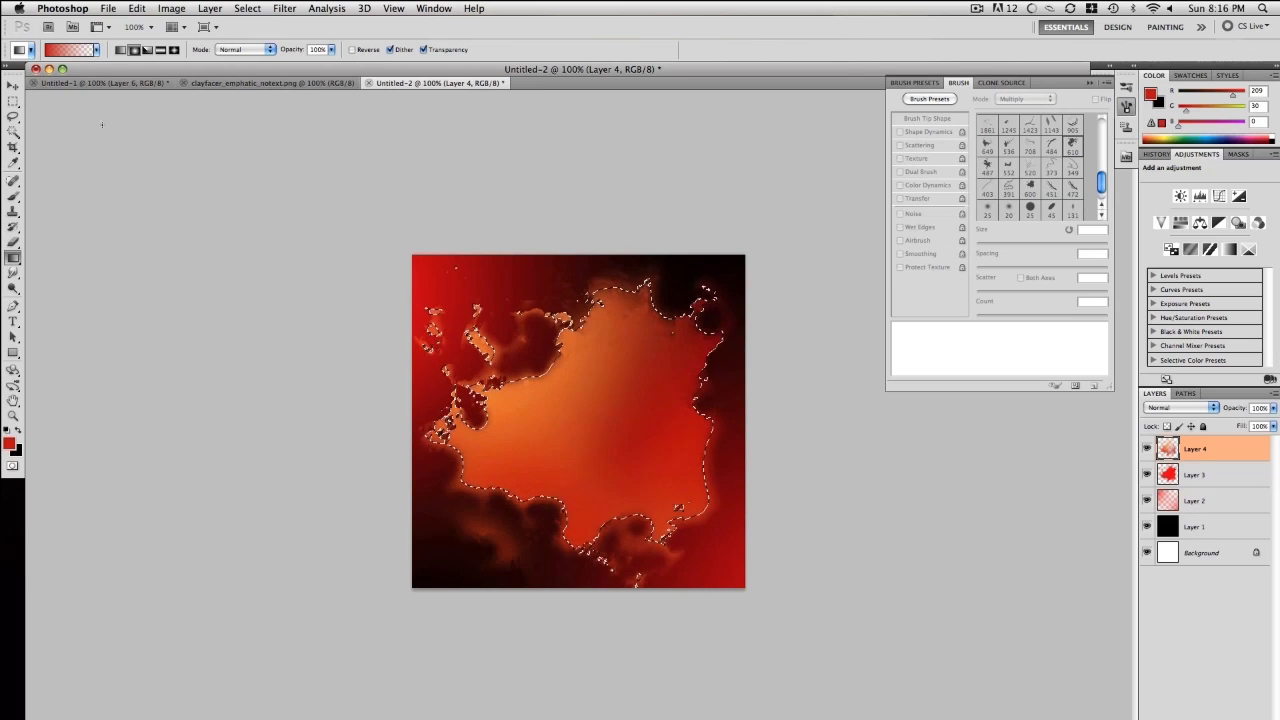
pyautogui.press('m')
pyautogui.hotkey('ctrl', 'd')
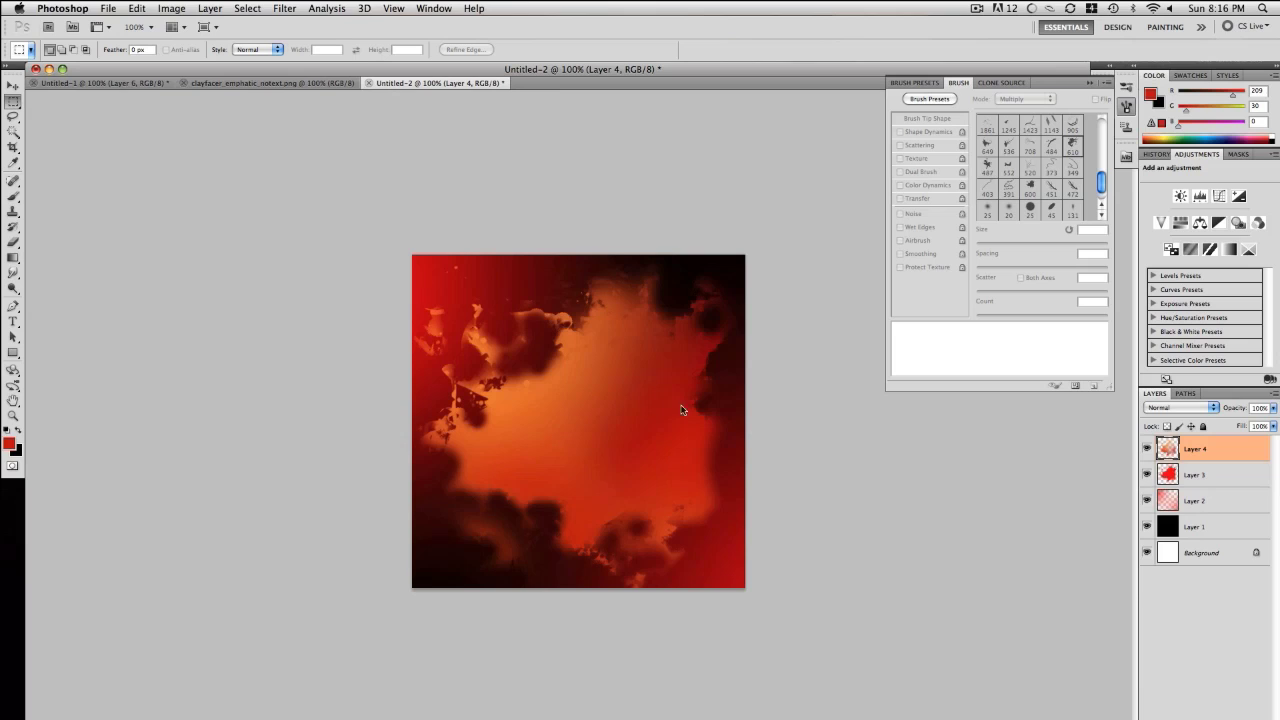
# Try Linear Dodge (Add) and Screen blending on Layer 4, then return it to Normal
pyautogui.click(1185, 407)
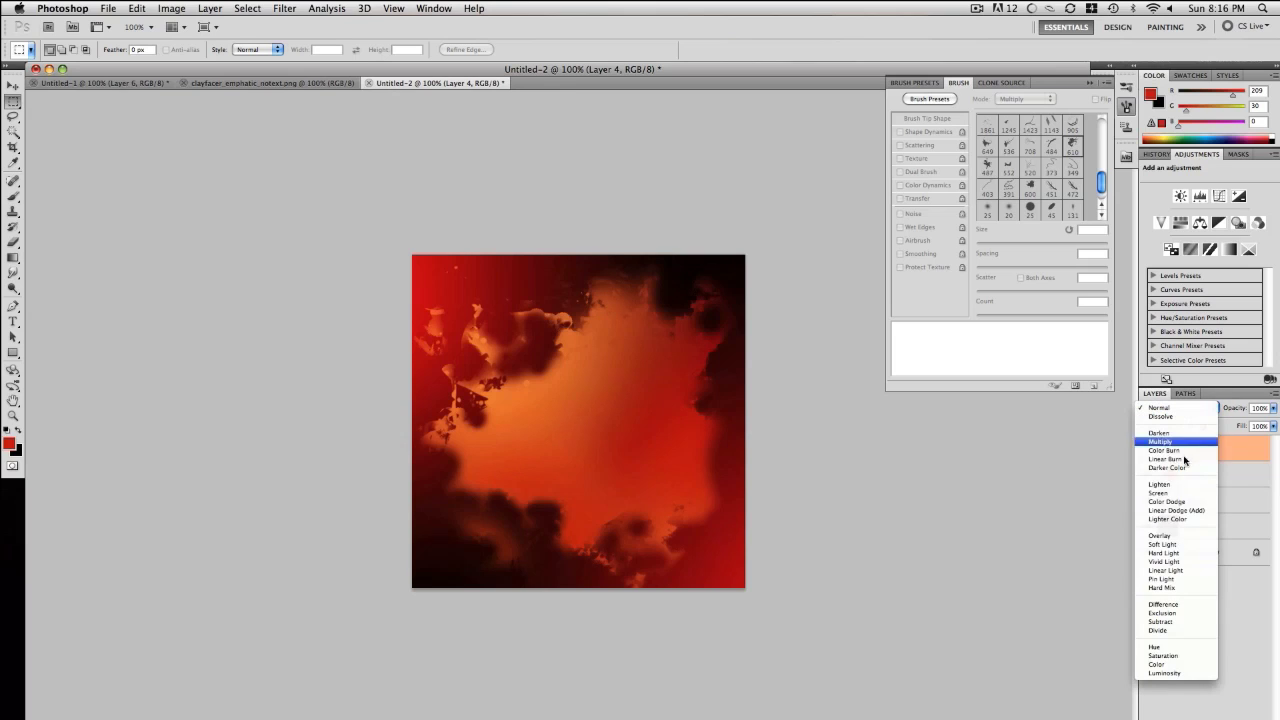
pyautogui.click(1165, 515)
pyautogui.click(1147, 525)
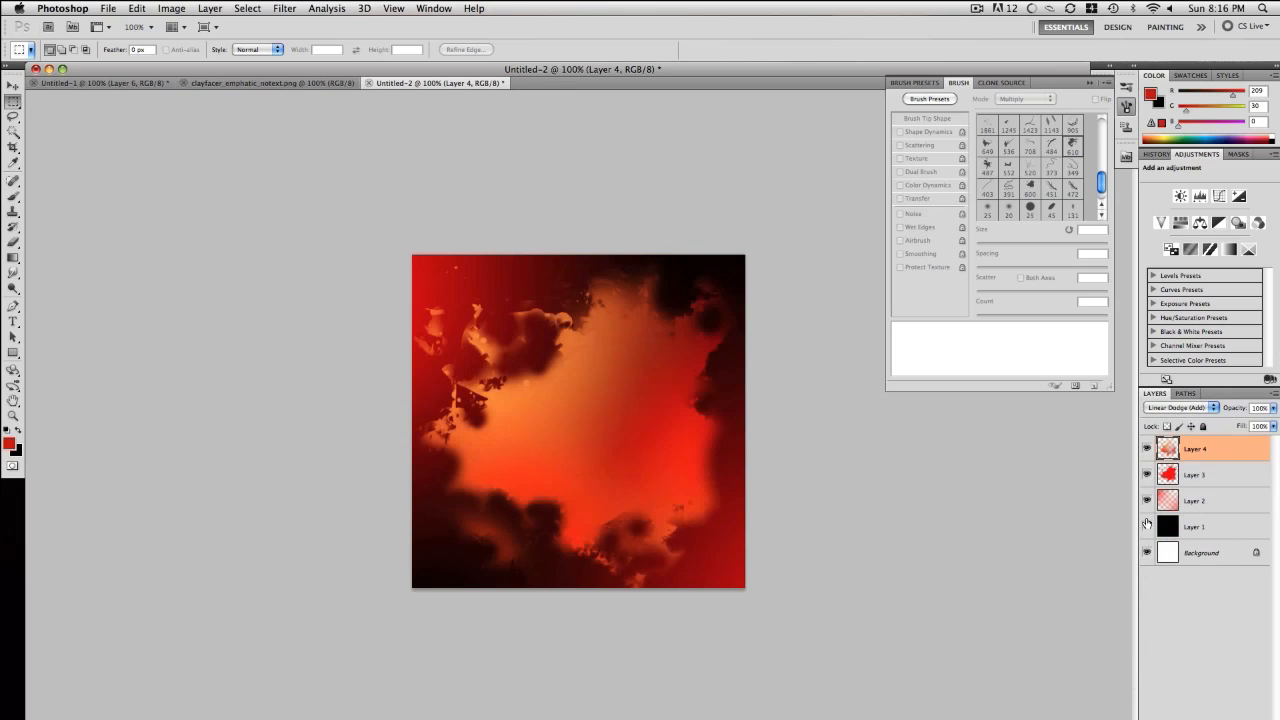
pyautogui.click(1167, 410)
pyautogui.click(1165, 392)
pyautogui.click(1175, 407)
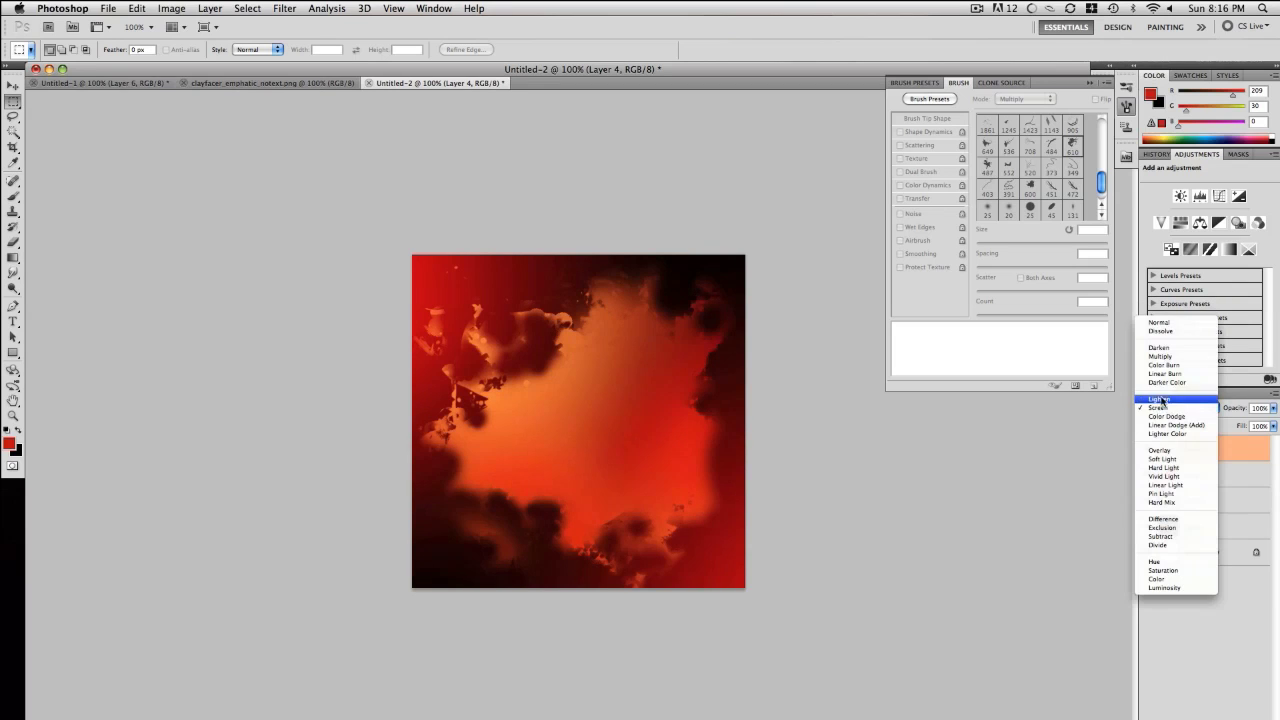
pyautogui.click(1156, 324)
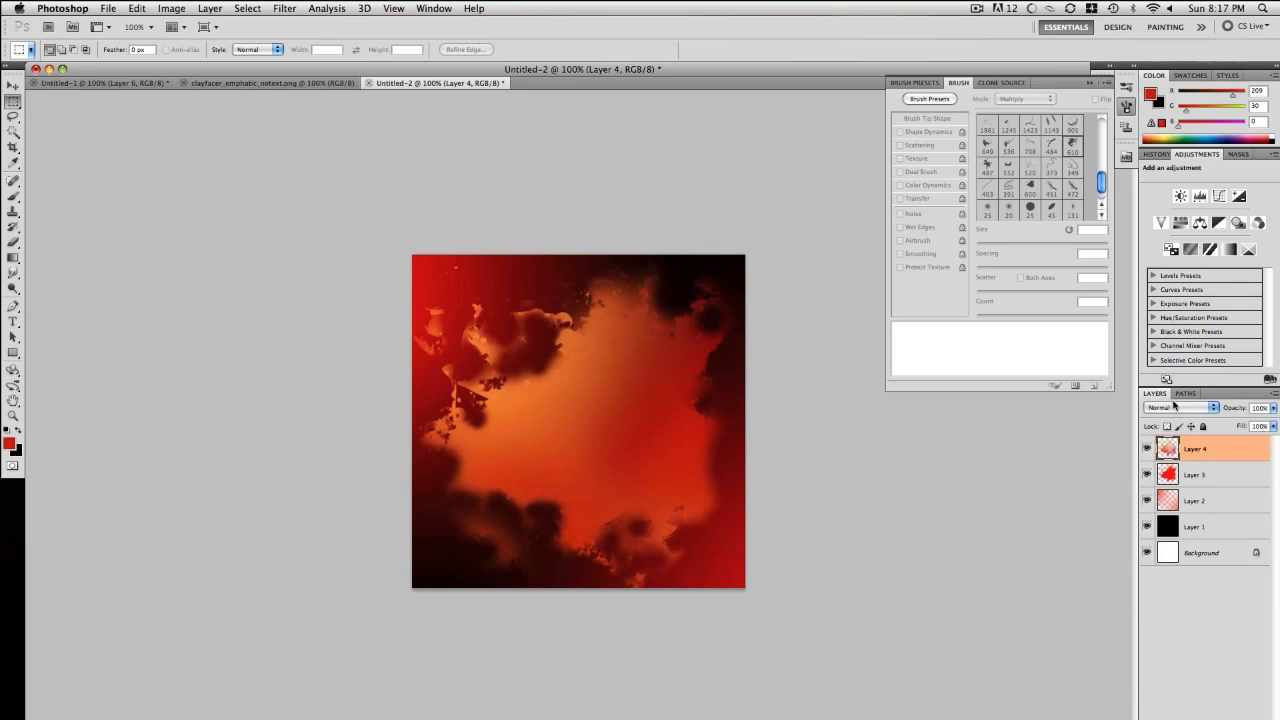
# Compare Linear Burn and Linear Dodge (Add) on Layer 4, then settle on Normal
pyautogui.click(1175, 406)
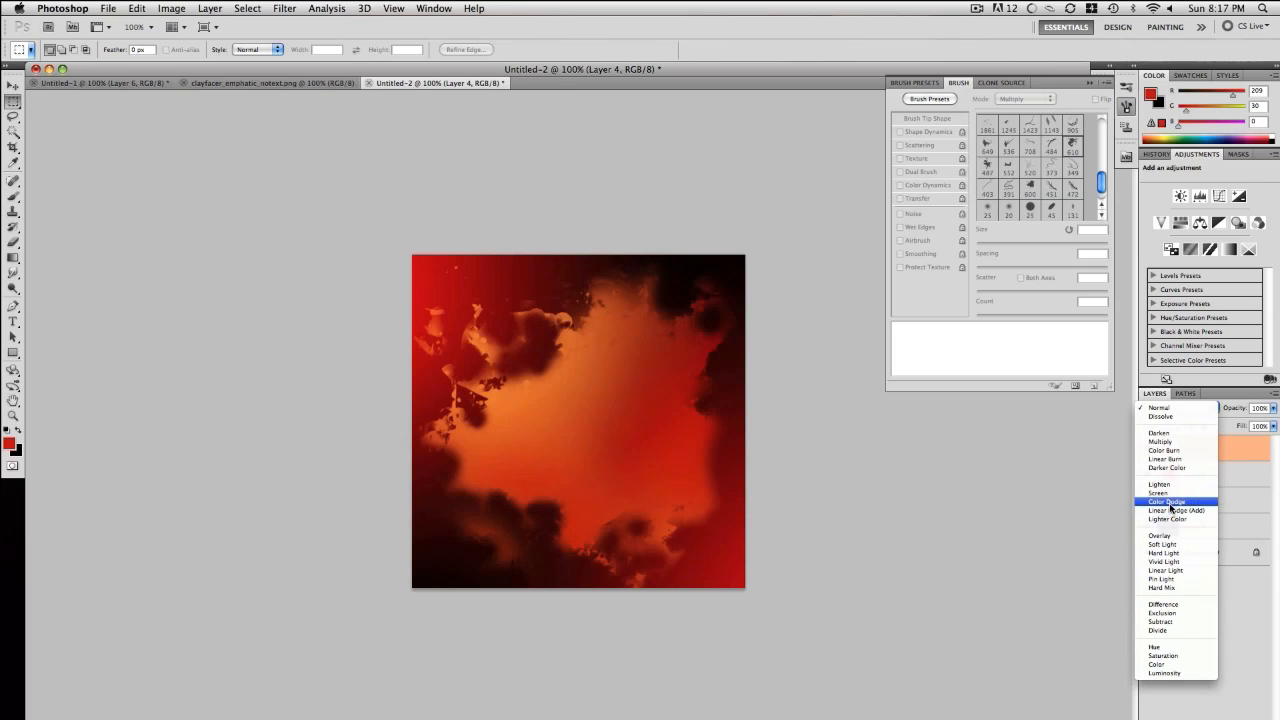
pyautogui.click(1166, 460)
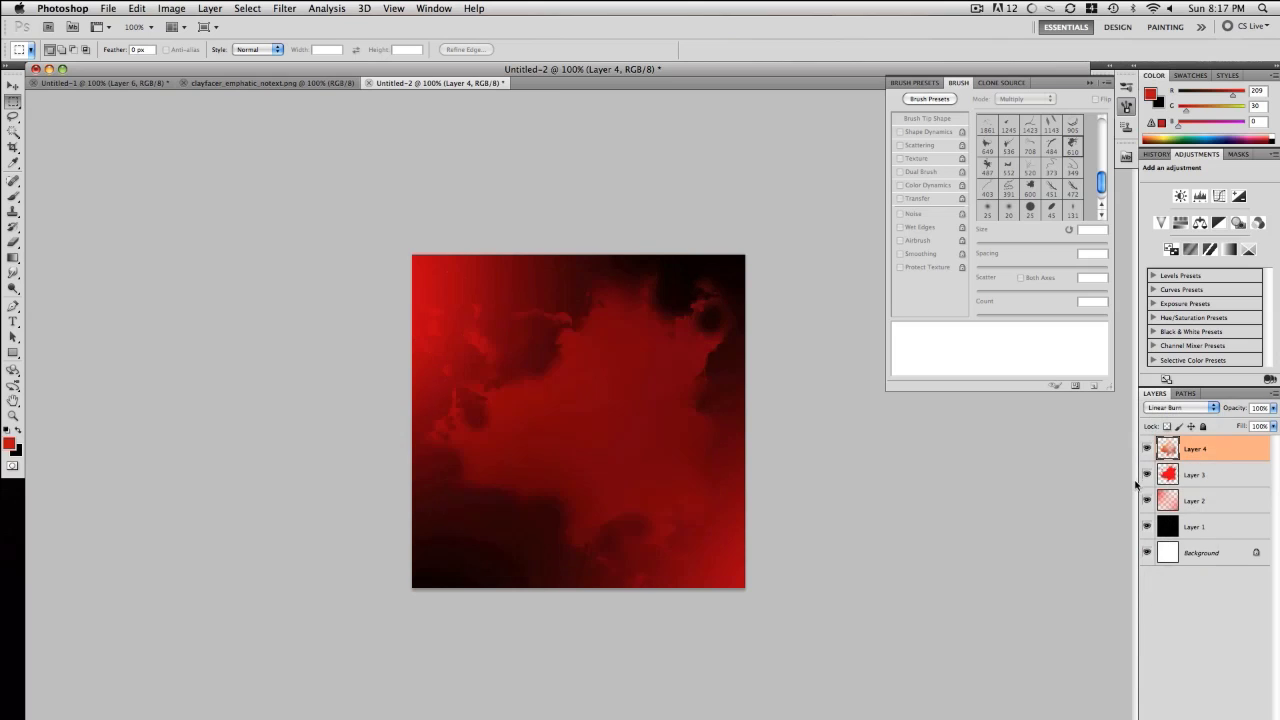
pyautogui.click(1164, 411)
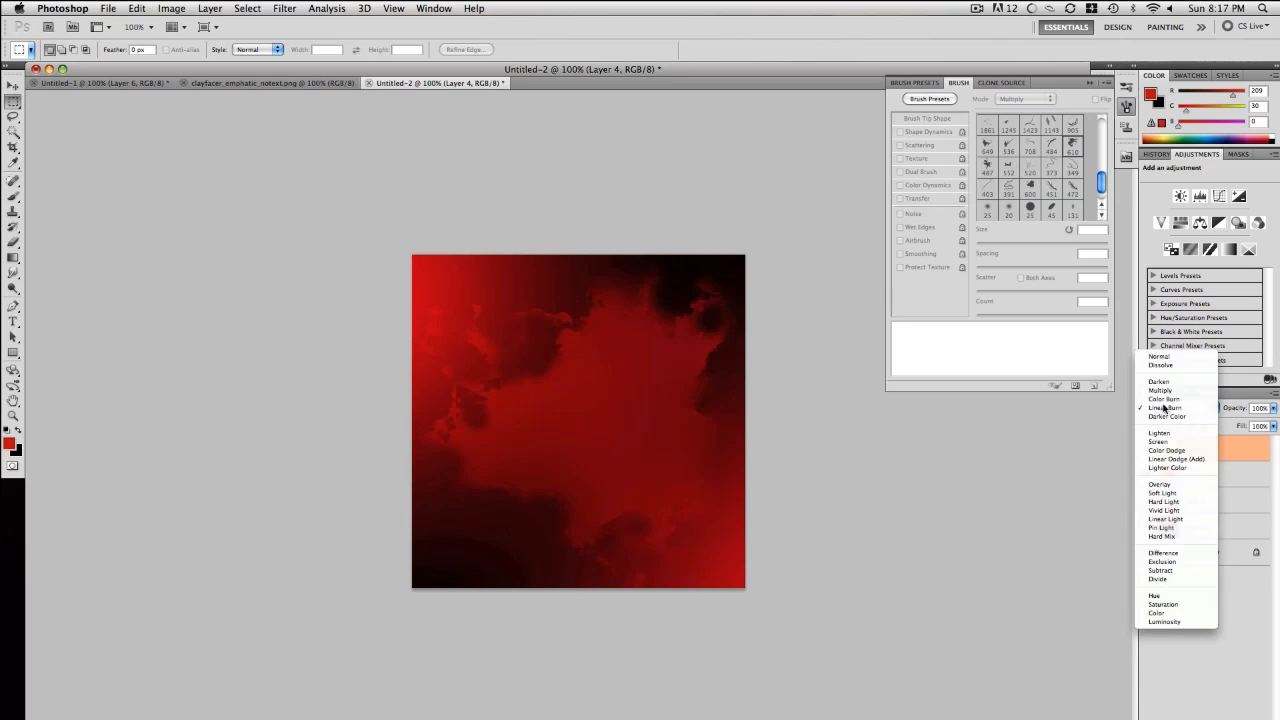
pyautogui.click(1166, 411)
pyautogui.click(1166, 411)
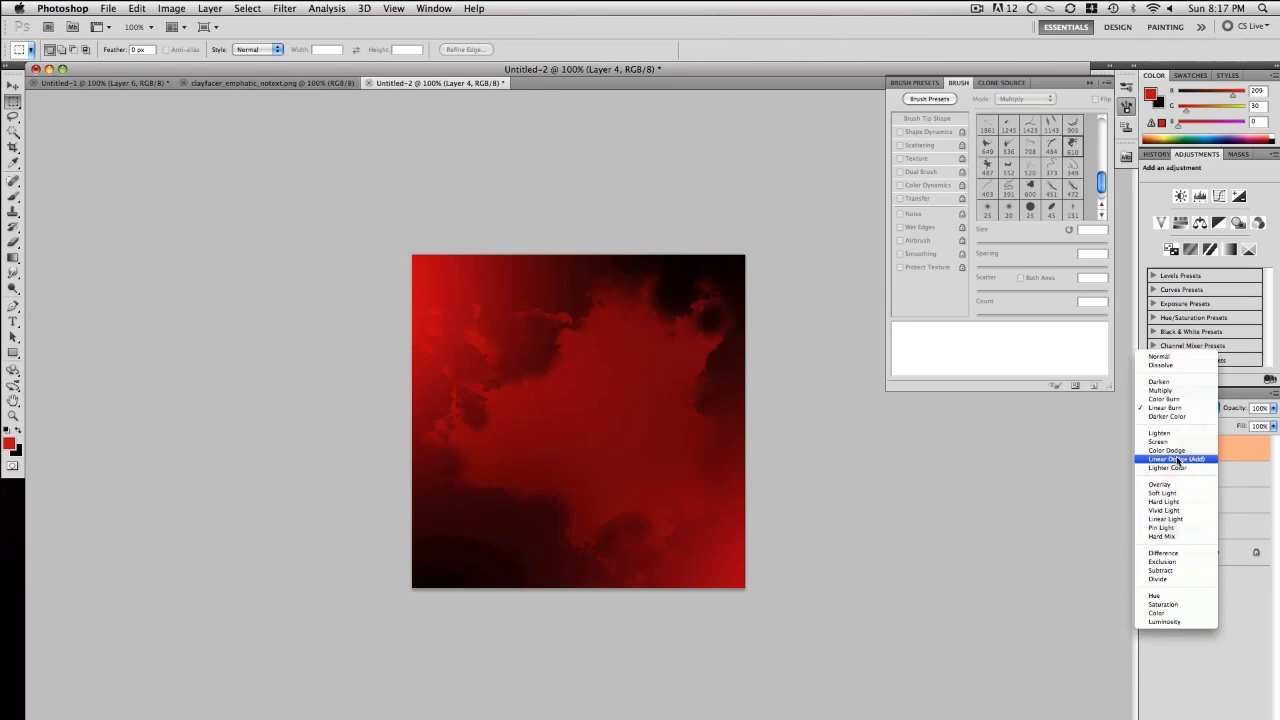
pyautogui.click(1180, 458)
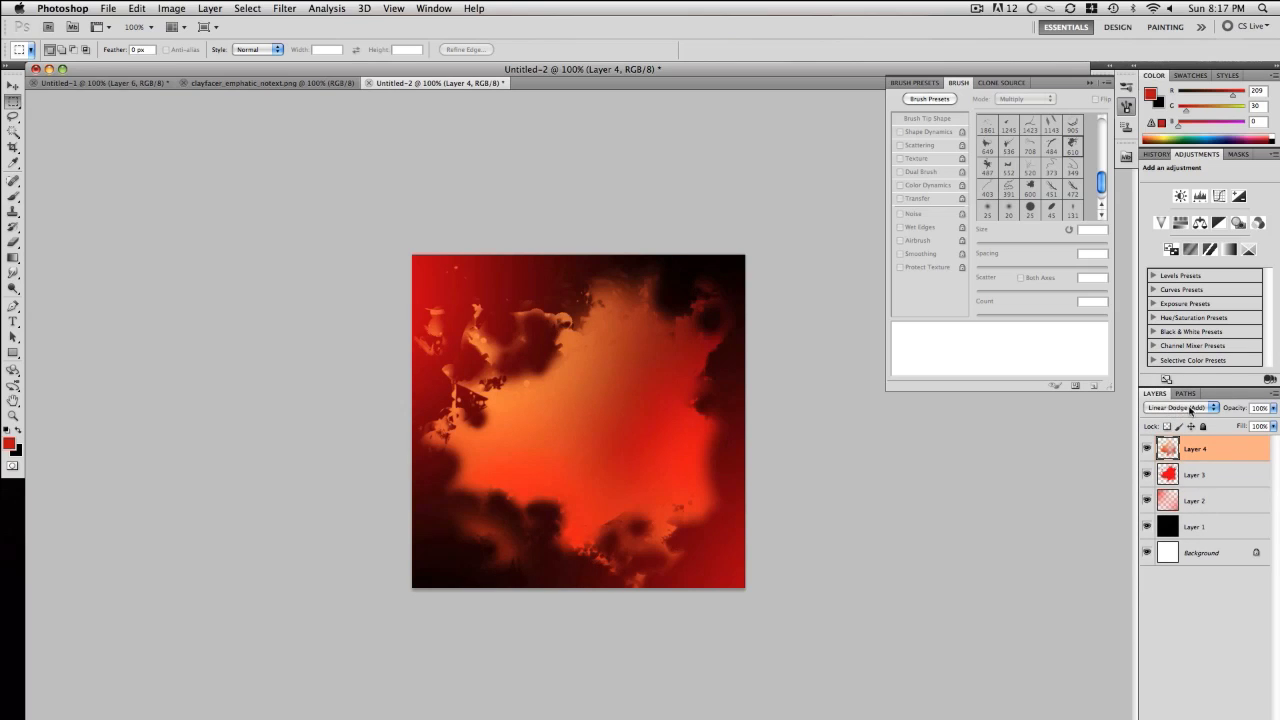
pyautogui.click(1215, 412)
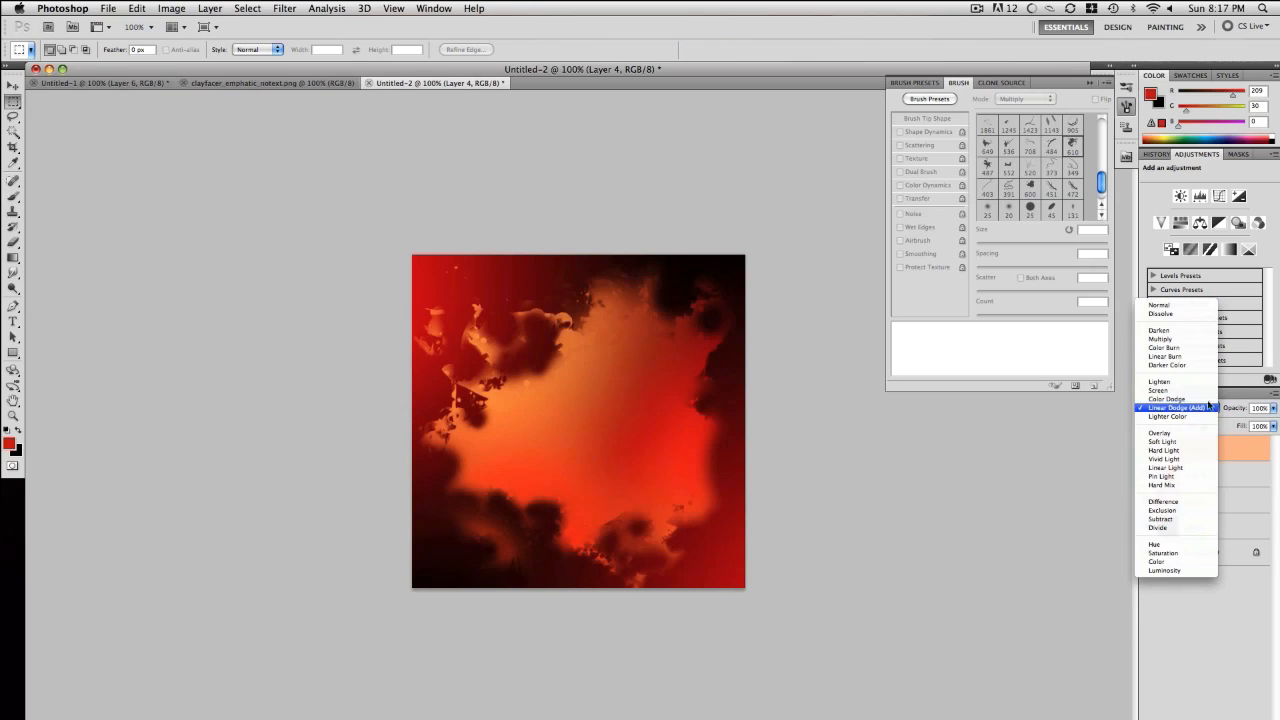
pyautogui.click(1183, 320)
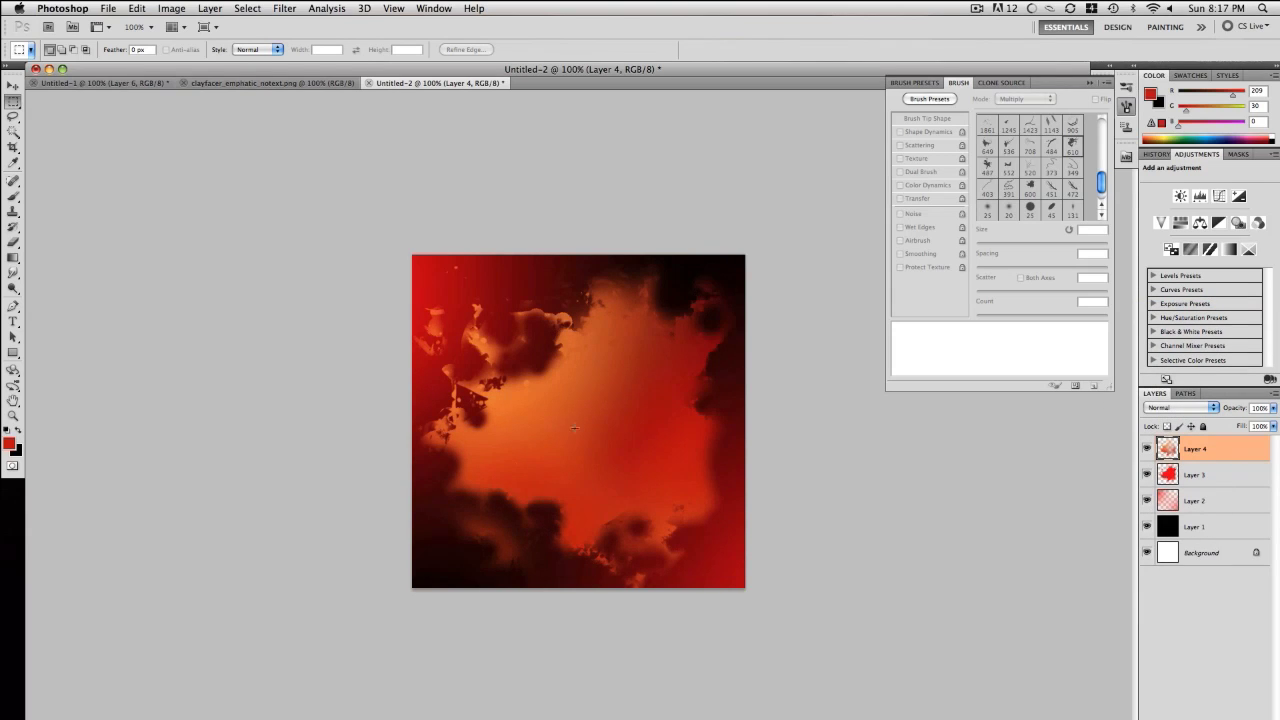
# Add a new Layer 5 and select the 451 px grass-like brush preset
pyautogui.hotkey('ctrl', 'shift', 'n')
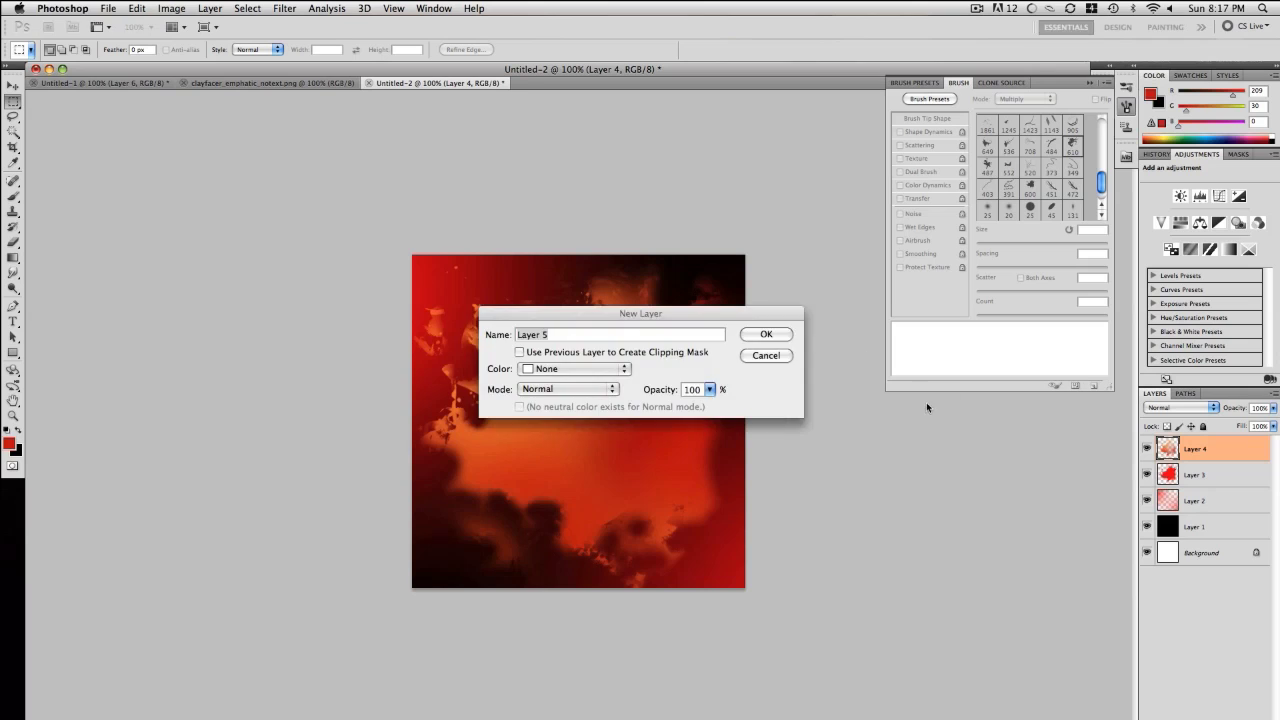
pyautogui.press('Return')
pyautogui.press('b')
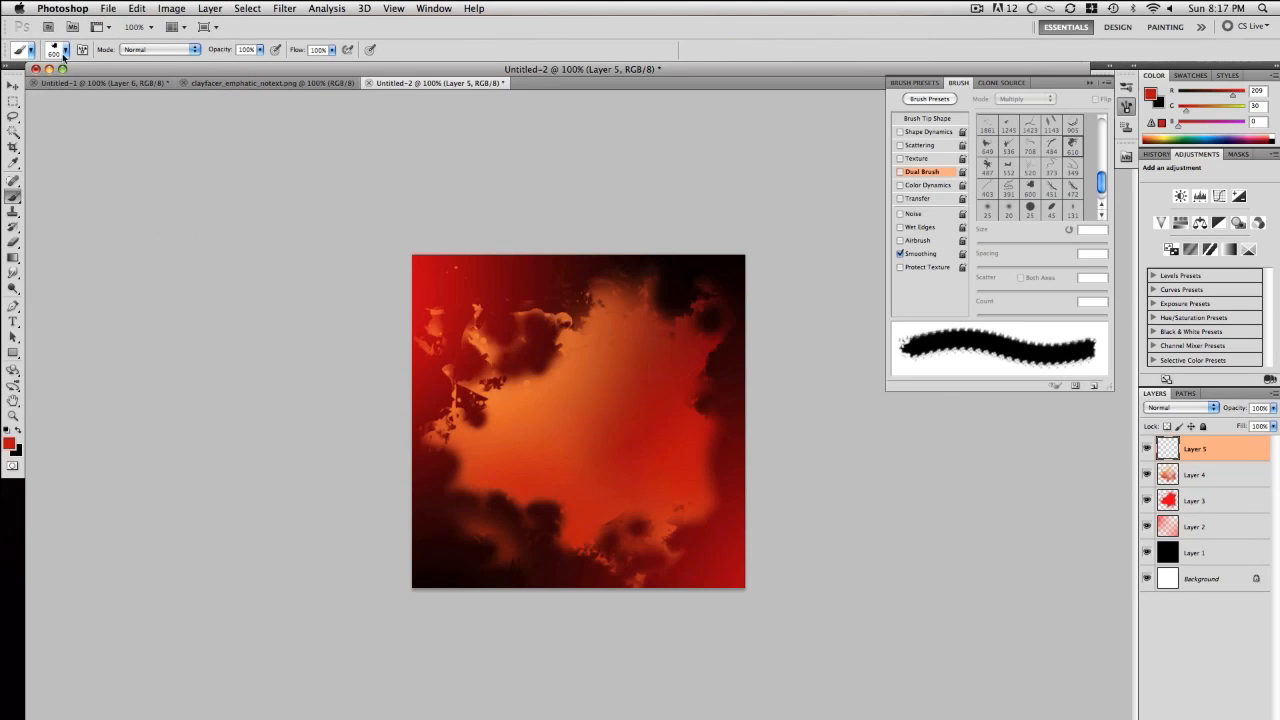
pyautogui.click(65, 50)
pyautogui.click(133, 257)
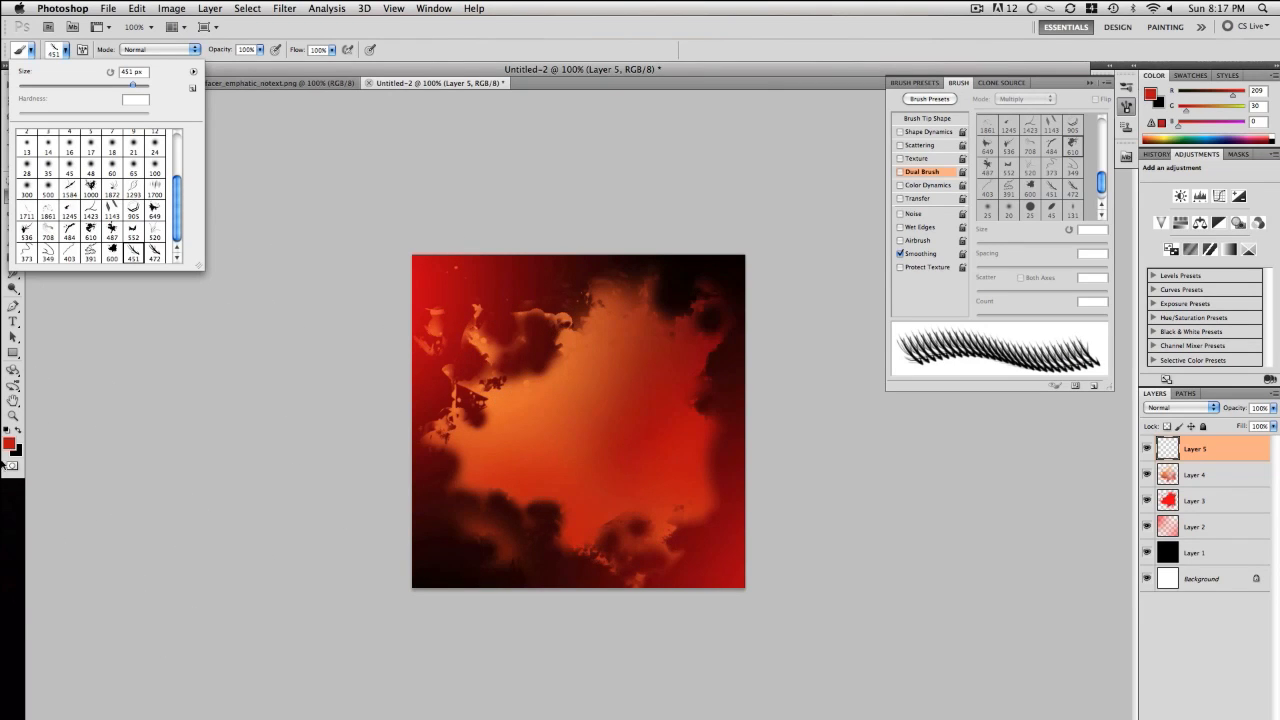
pyautogui.click(8, 443)
# Set the foreground colour to a light yellow-orange
pyautogui.click(9, 443)
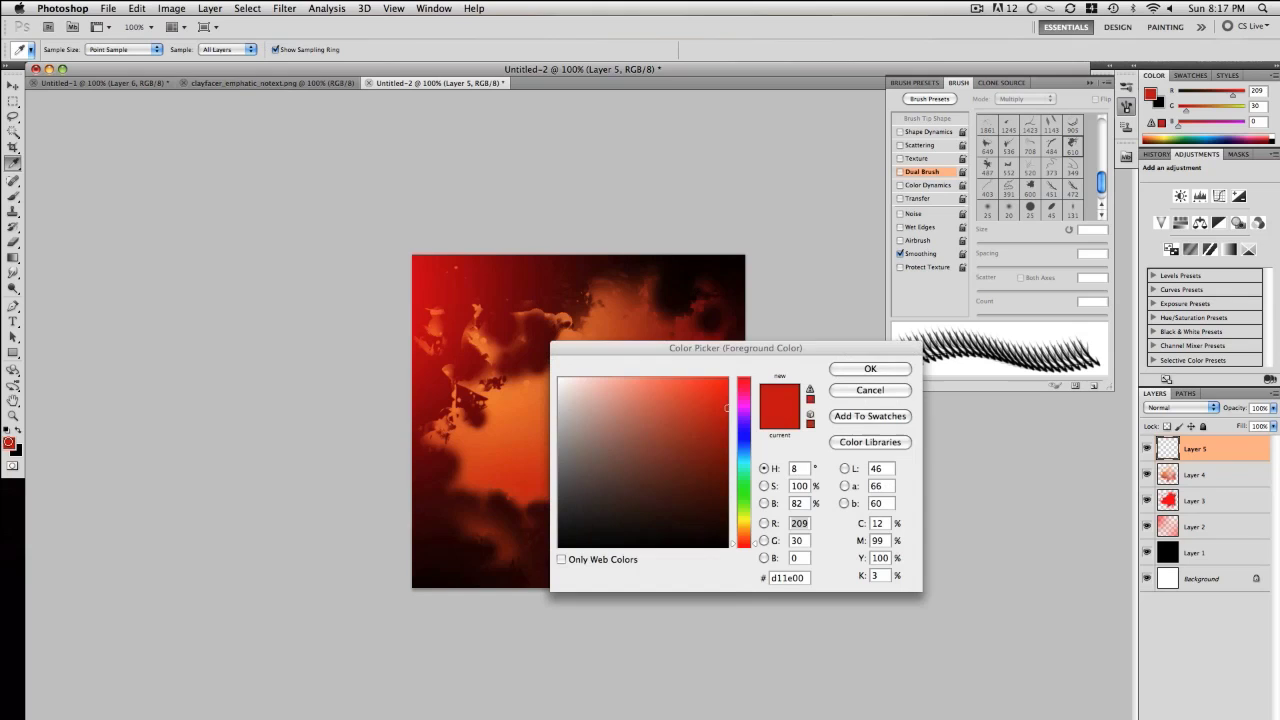
pyautogui.moveTo(700, 383); pyautogui.dragTo(703, 381)
pyautogui.moveTo(738, 538); pyautogui.dragTo(738, 530)
pyautogui.moveTo(686, 382); pyautogui.dragTo(690, 368)
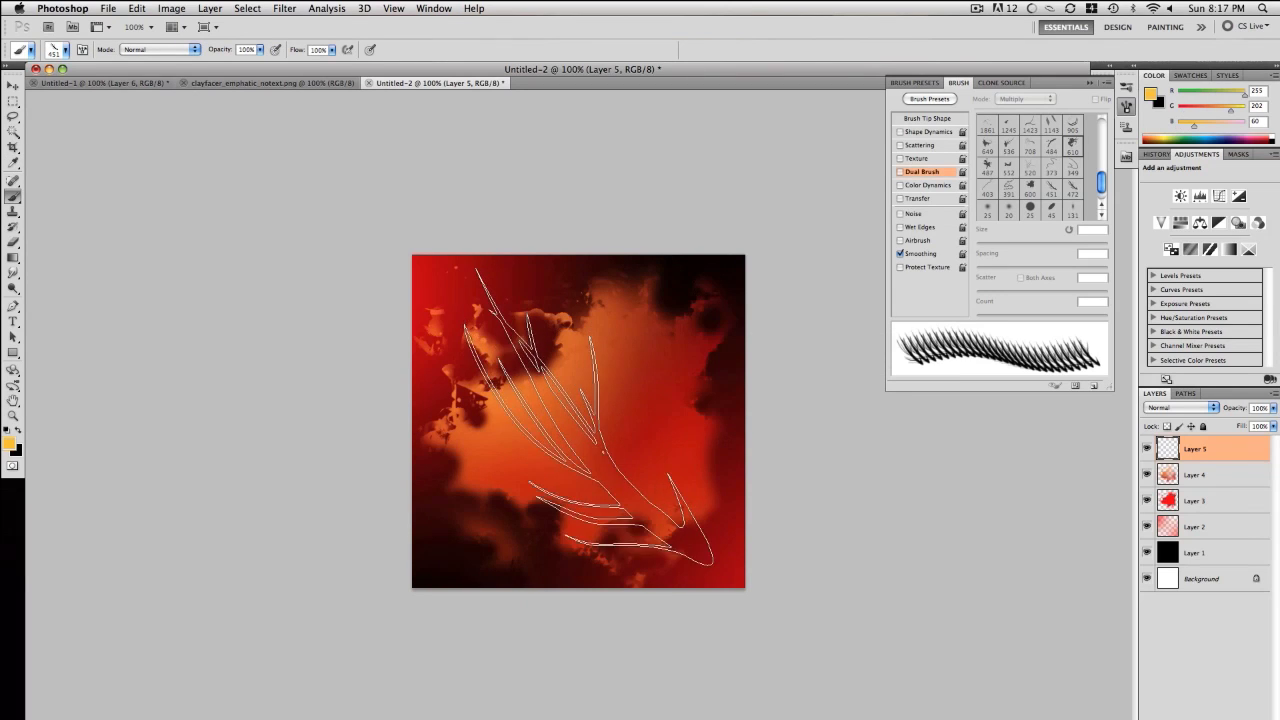
# Stamp one yellow stroke across the image with the 472 px flame-shaped brush
pyautogui.click(65, 50)
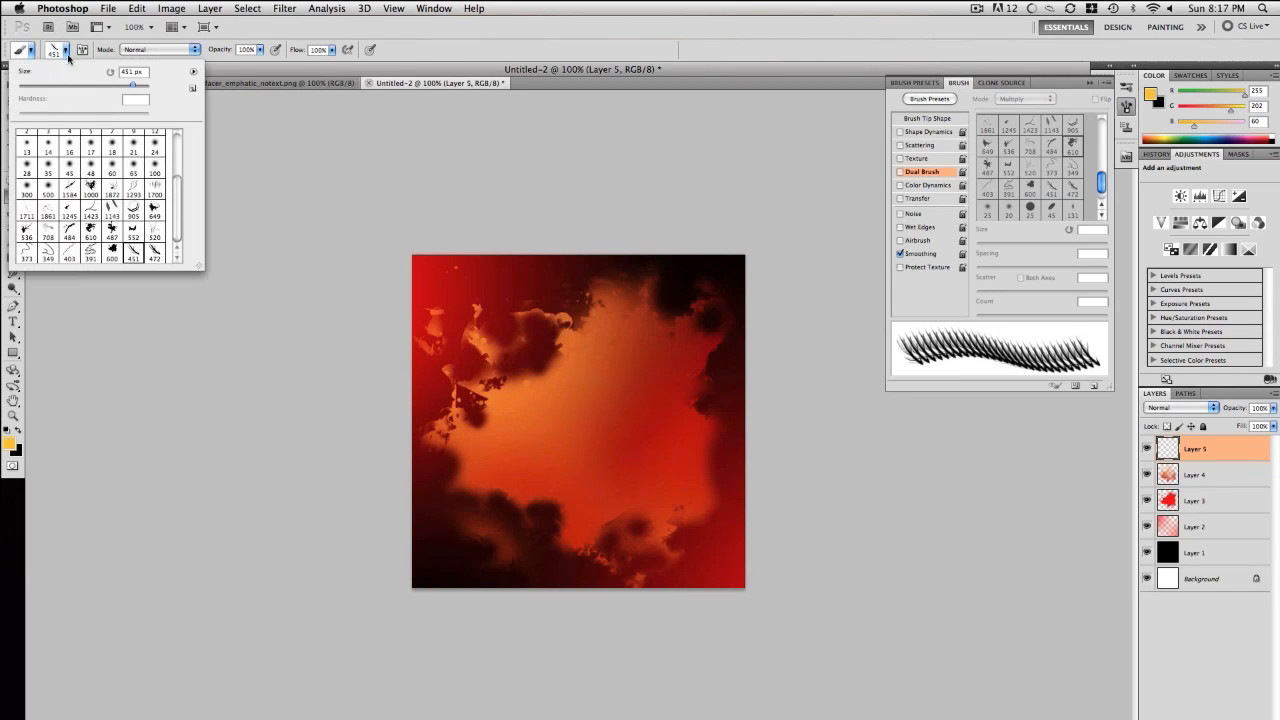
pyautogui.click(155, 253)
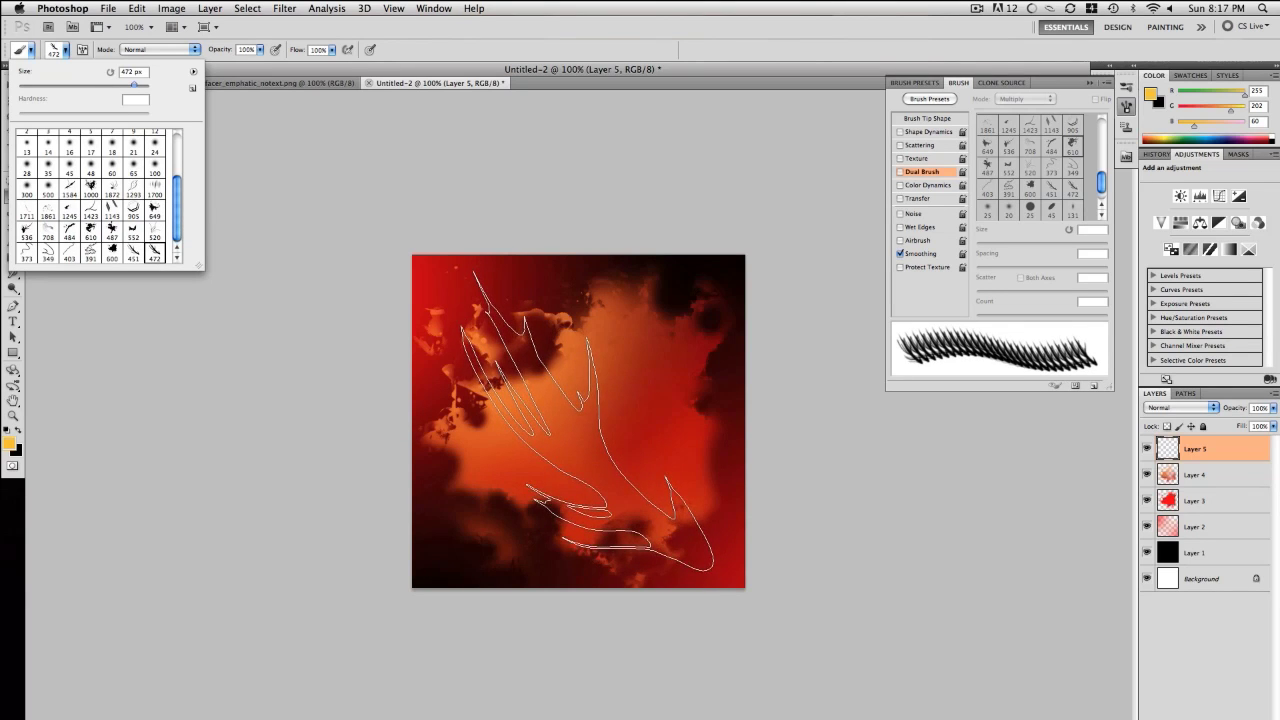
pyautogui.press('Return')
pyautogui.click(582, 420)
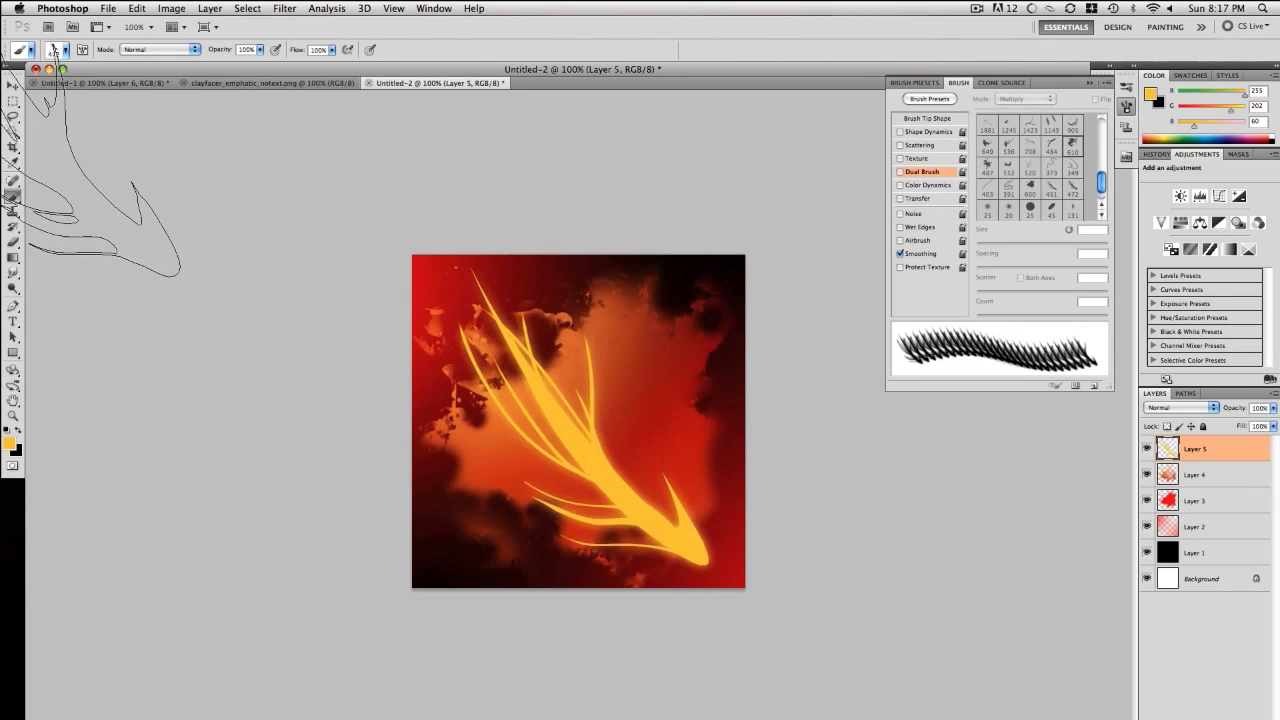
# Choose the Rectangular Marquee, glance at Untitled-1, then return to Untitled-2
pyautogui.click(13, 101)
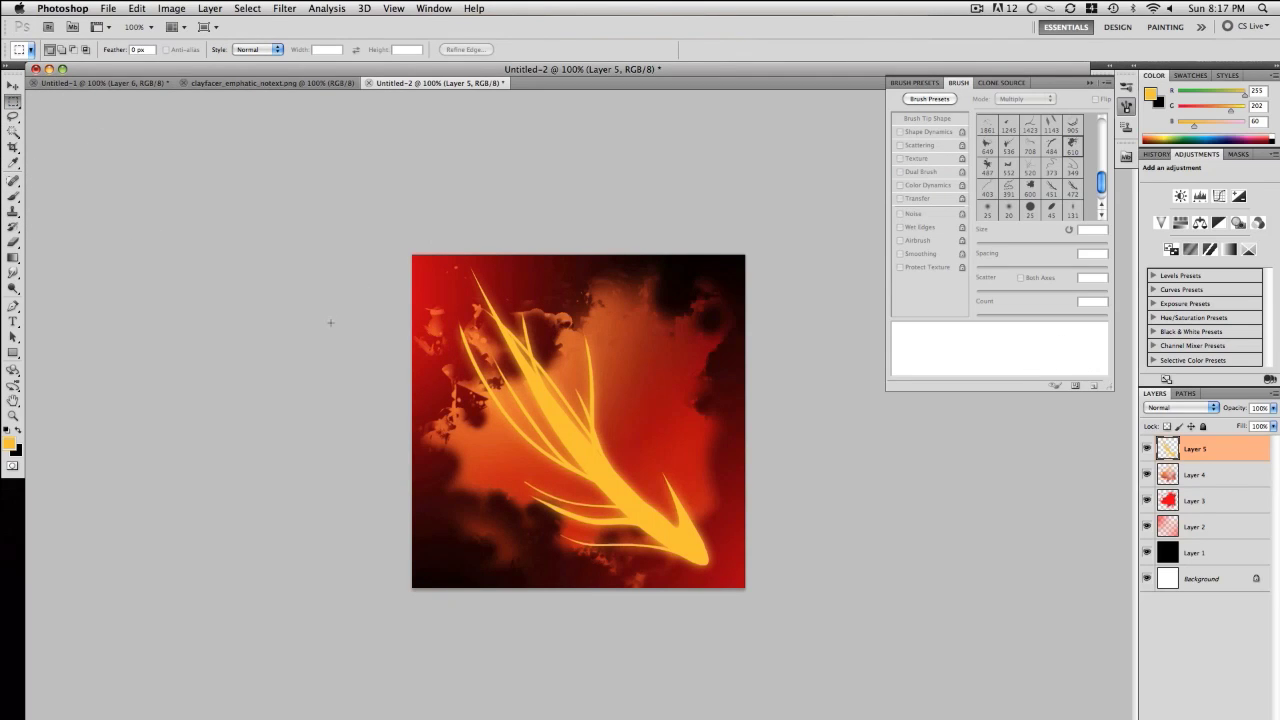
pyautogui.click(158, 83)
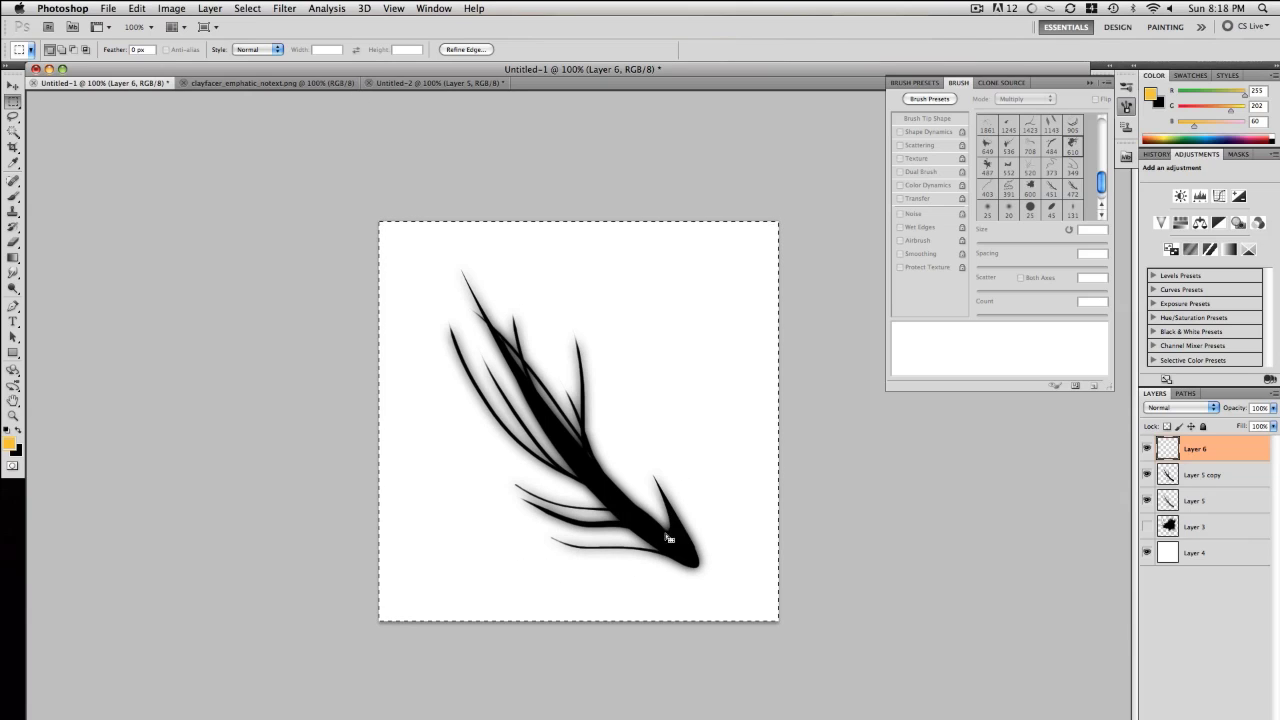
pyautogui.hotkey('ctrl', 'shift', 'Tab')
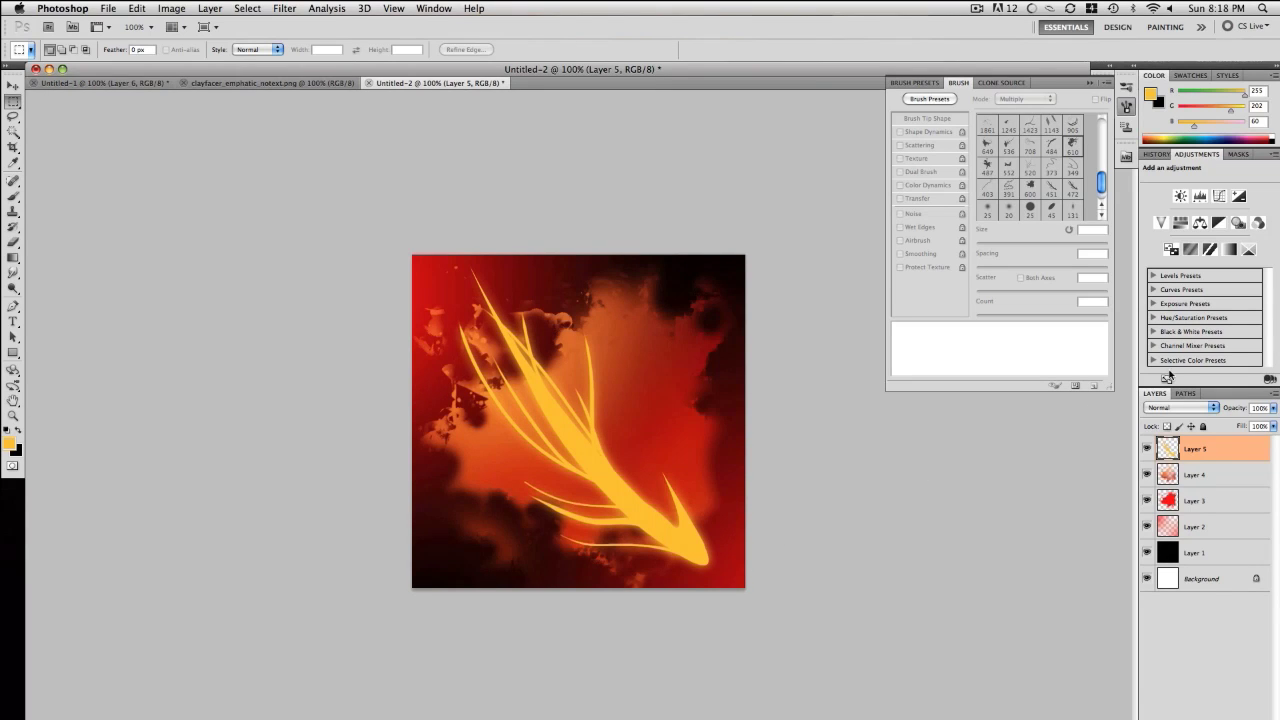
# Set Layer 5's blending mode to Linear Dodge (Add)
pyautogui.click(1185, 409)
pyautogui.click(1195, 511)
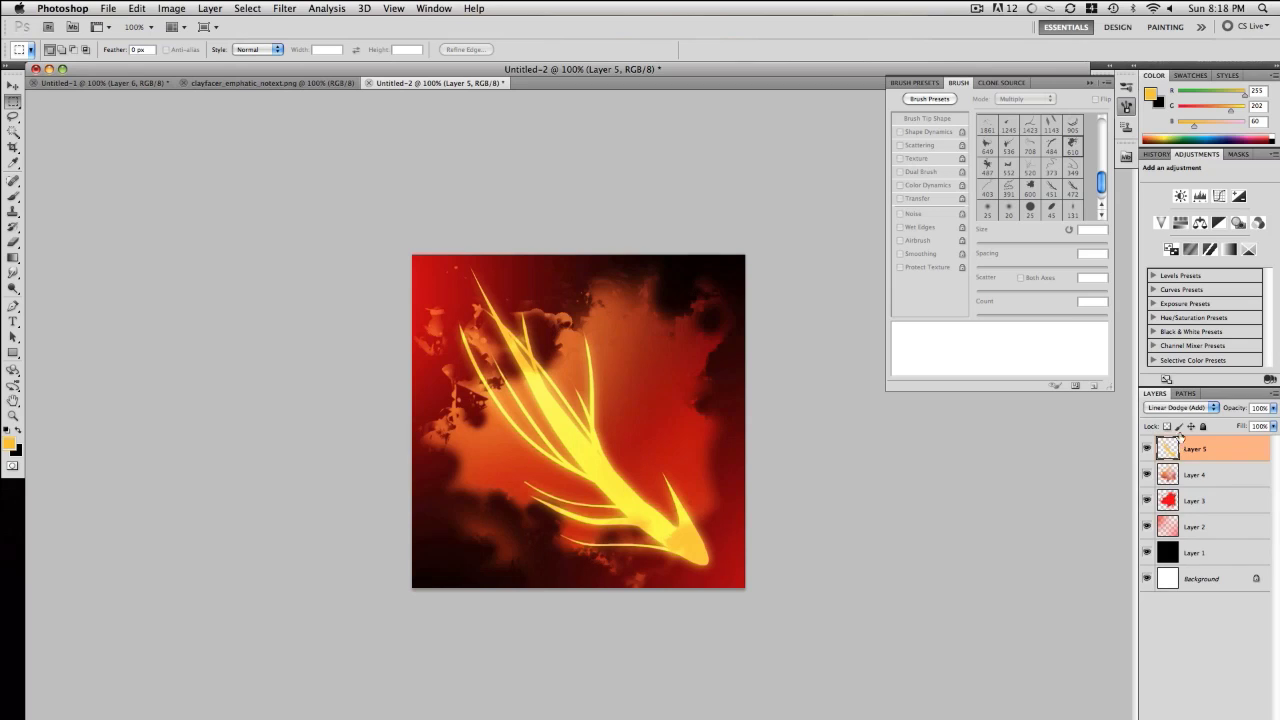
pyautogui.click(1160, 408)
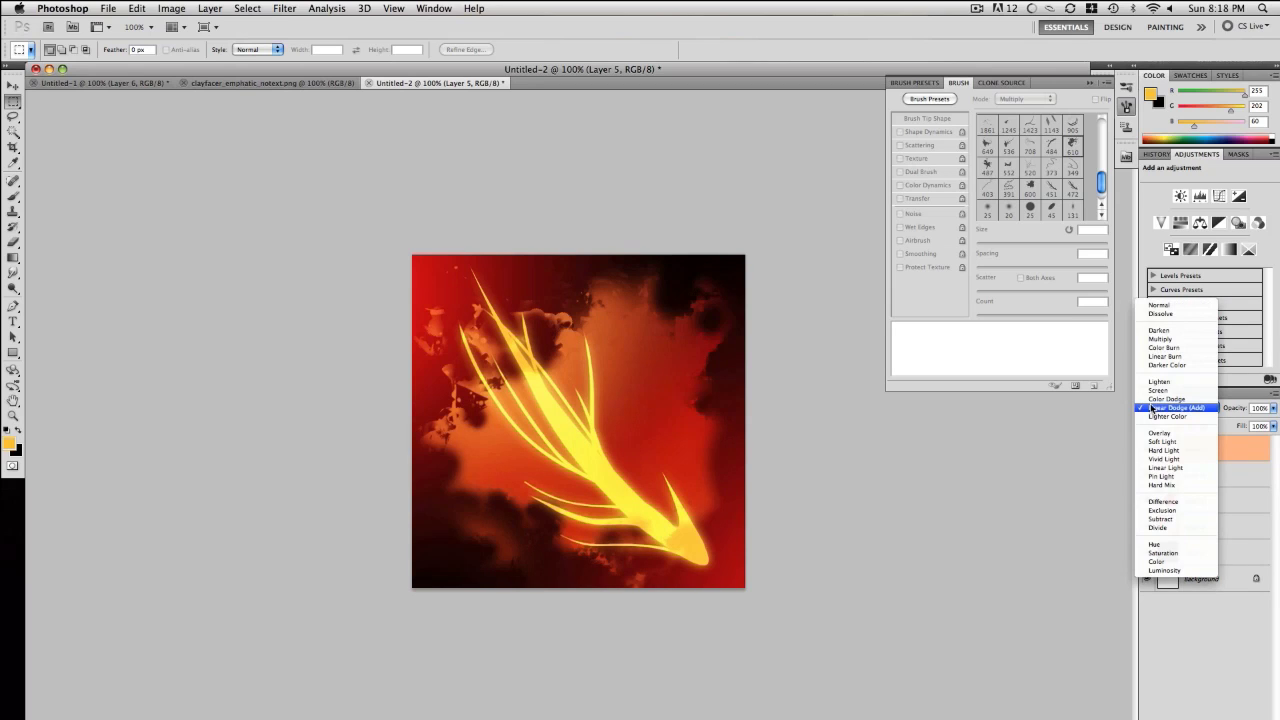
pyautogui.click(1161, 410)
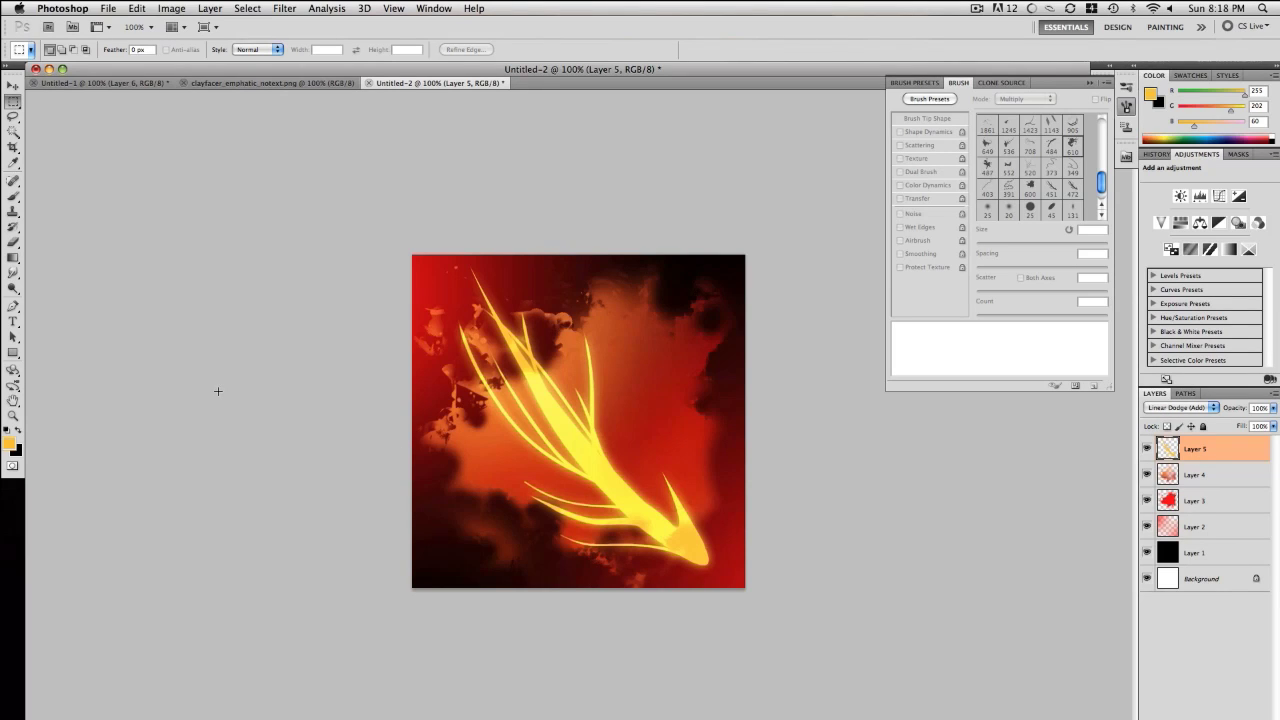
# Draw an orange radial gradient on new Layer 6 and blend it with Linear Dodge (Add)
pyautogui.press('super+shift+n')
pyautogui.press('Return')
pyautogui.press('g')
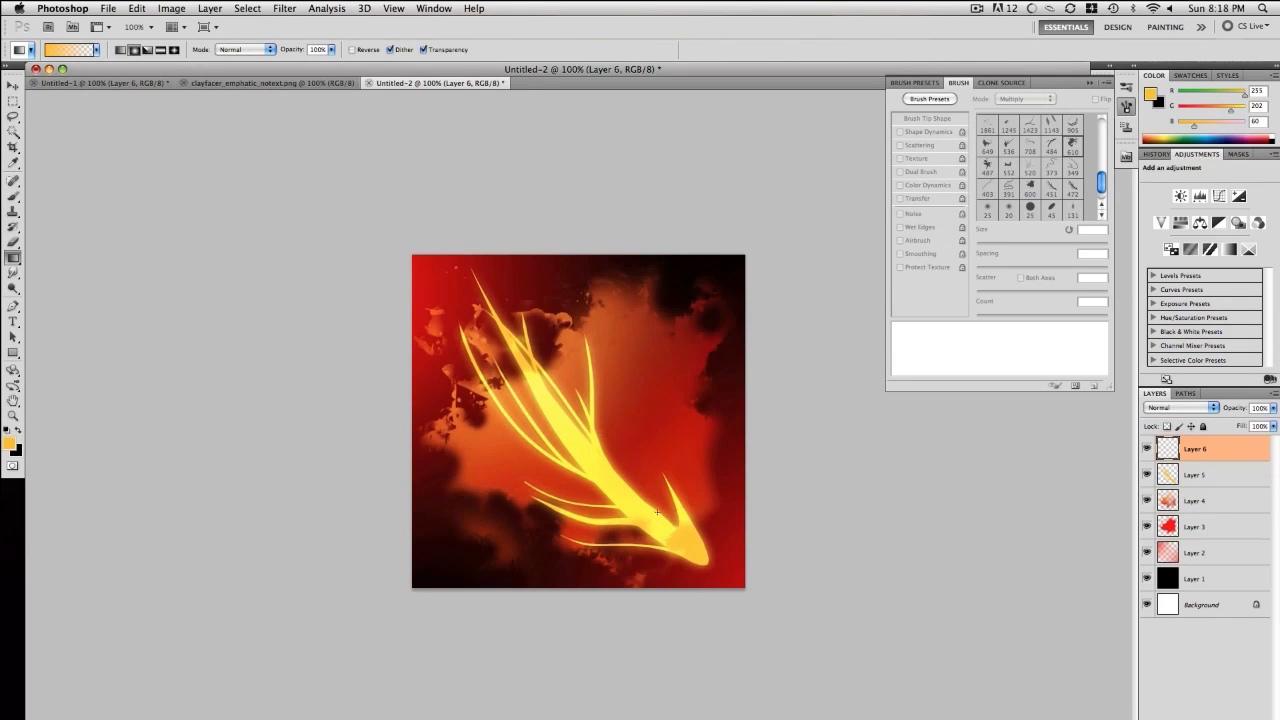
pyautogui.moveTo(657, 512); pyautogui.dragTo(550, 402)
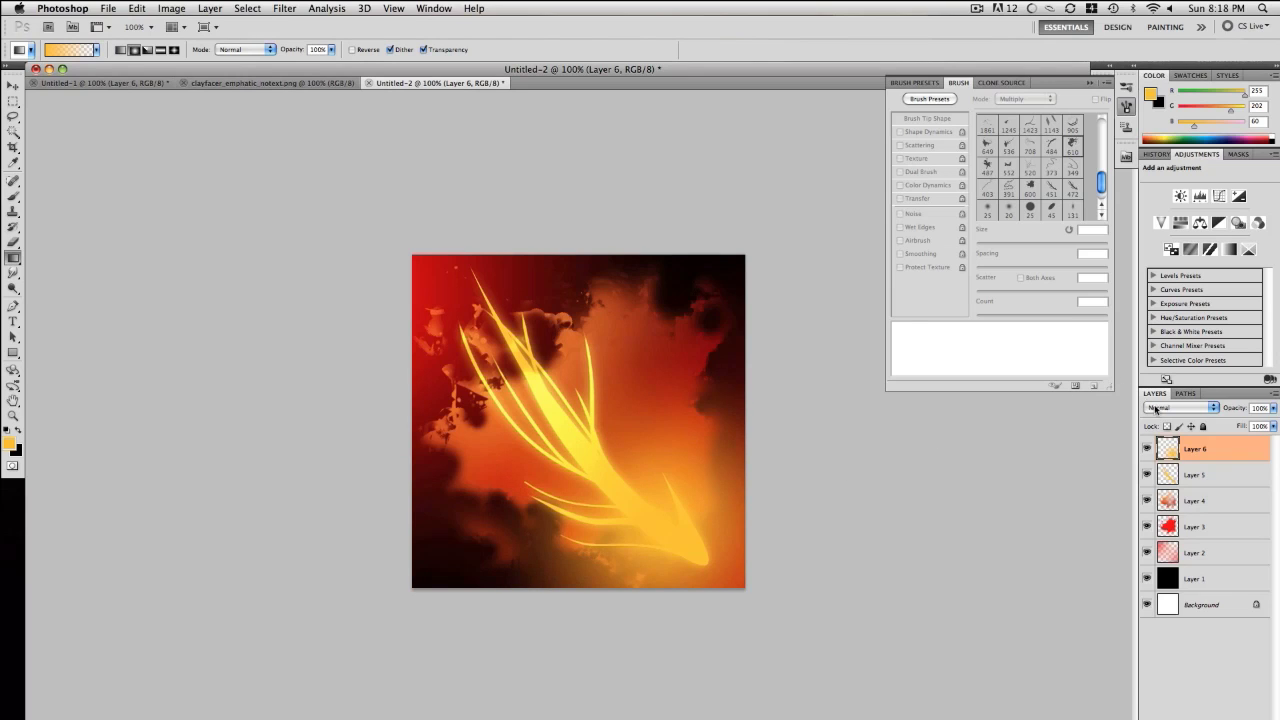
pyautogui.click(1181, 407)
pyautogui.click(1180, 514)
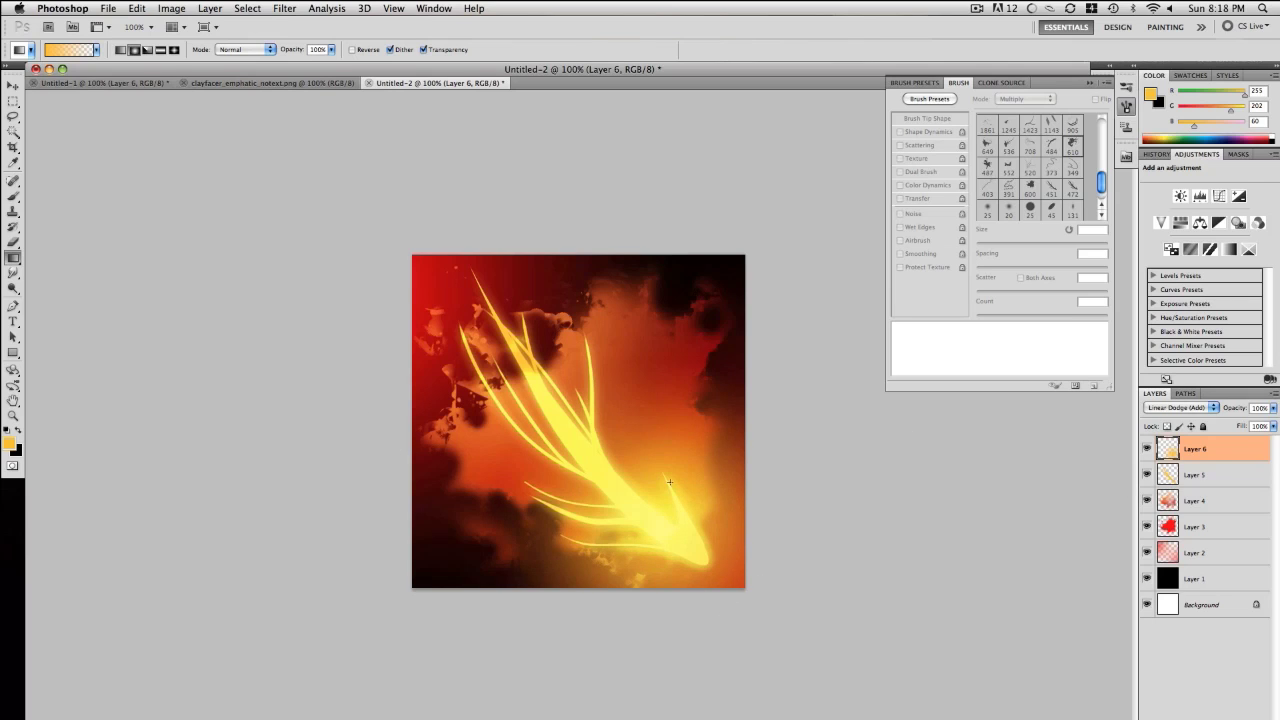
pyautogui.press('m')
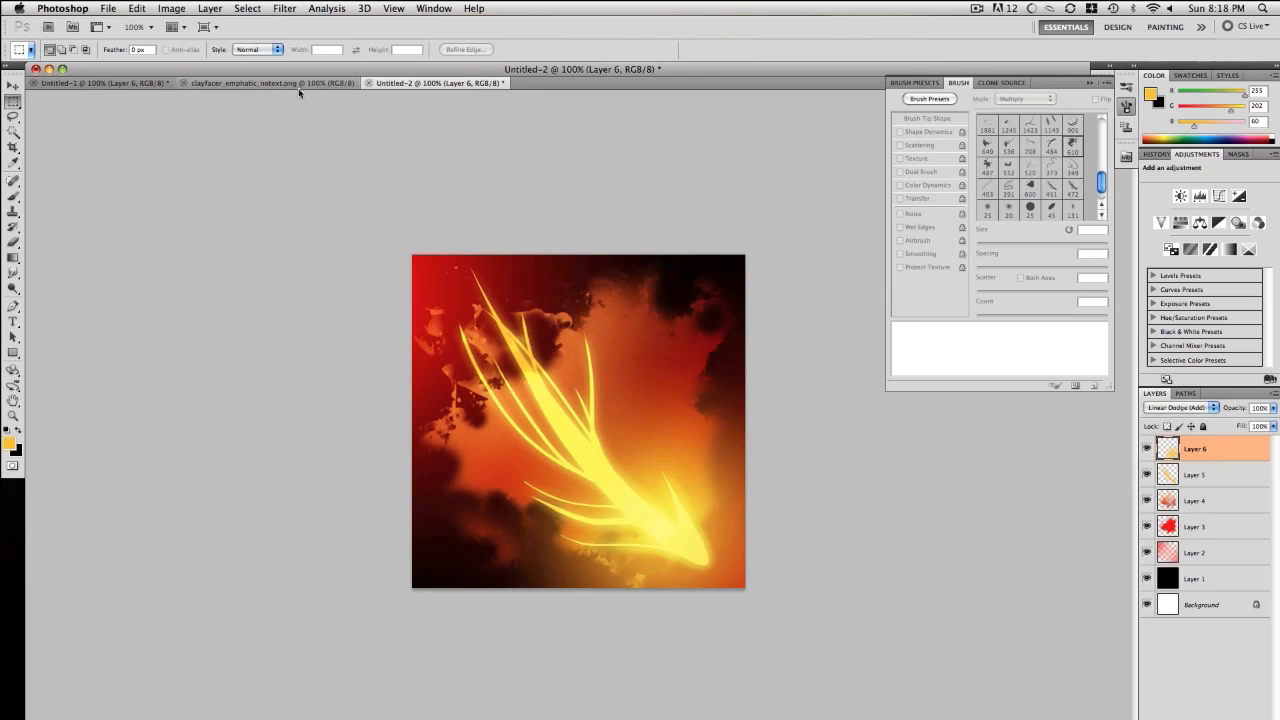
# Select all and deselect, view Canvas Size in pixels unchanged, then show Untitled-1
pyautogui.press('super+a')
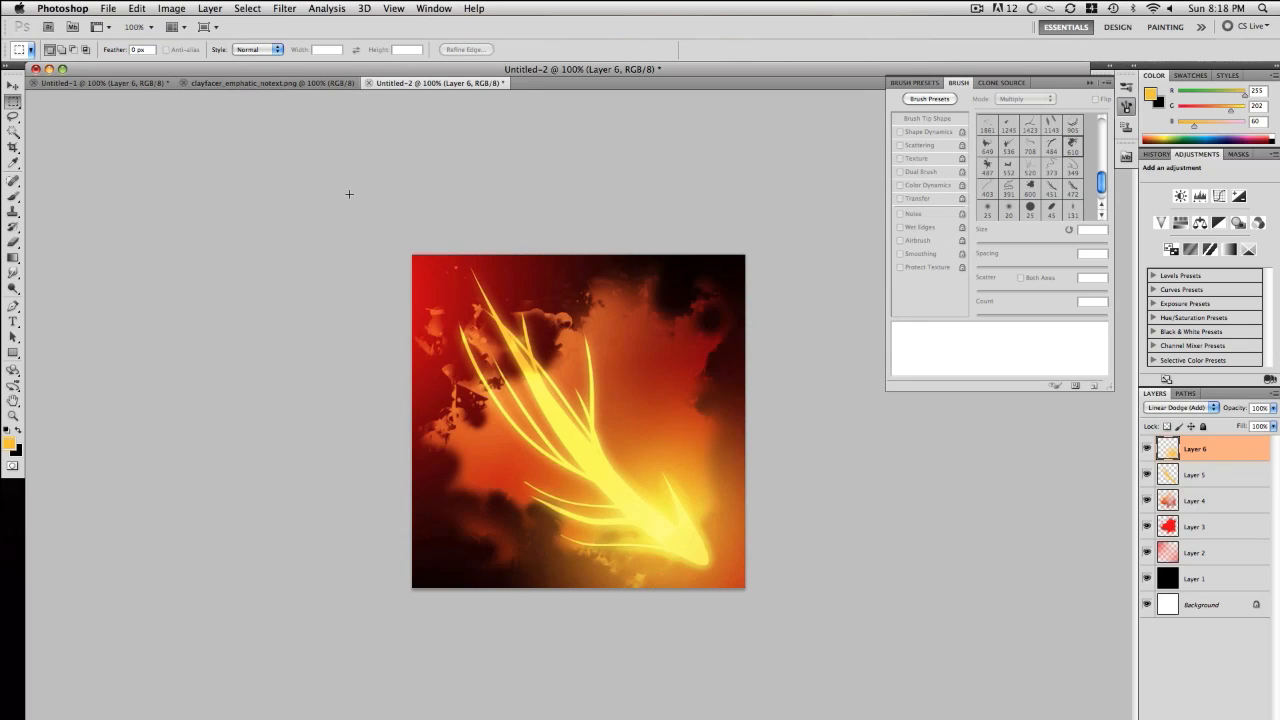
pyautogui.press('super+d')
pyautogui.click(172, 9)
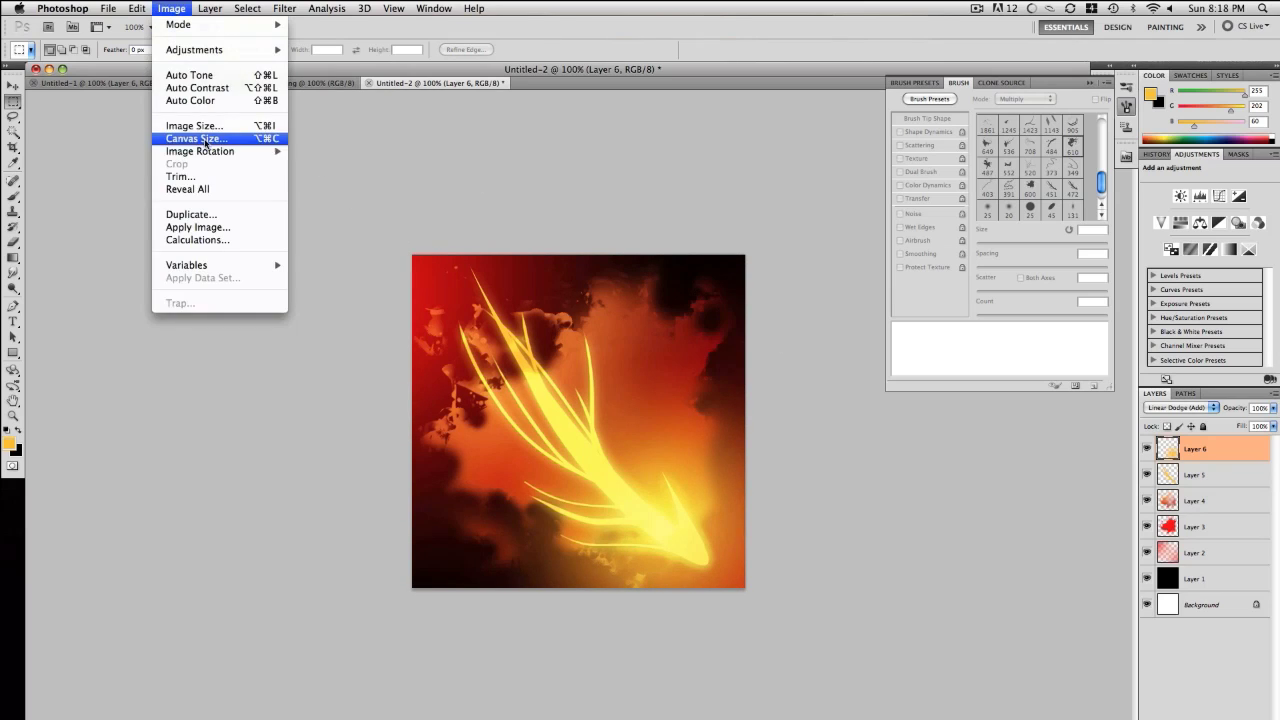
pyautogui.click(205, 139)
pyautogui.click(695, 338)
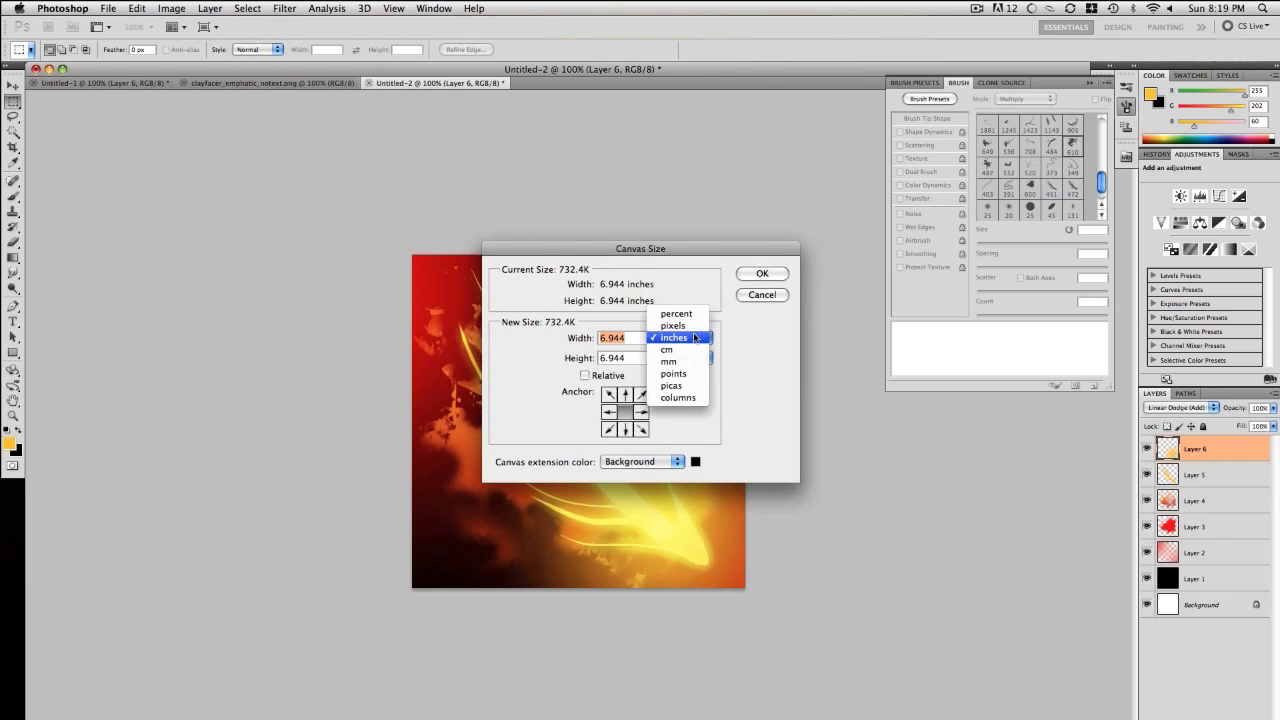
pyautogui.click(680, 325)
pyautogui.click(765, 297)
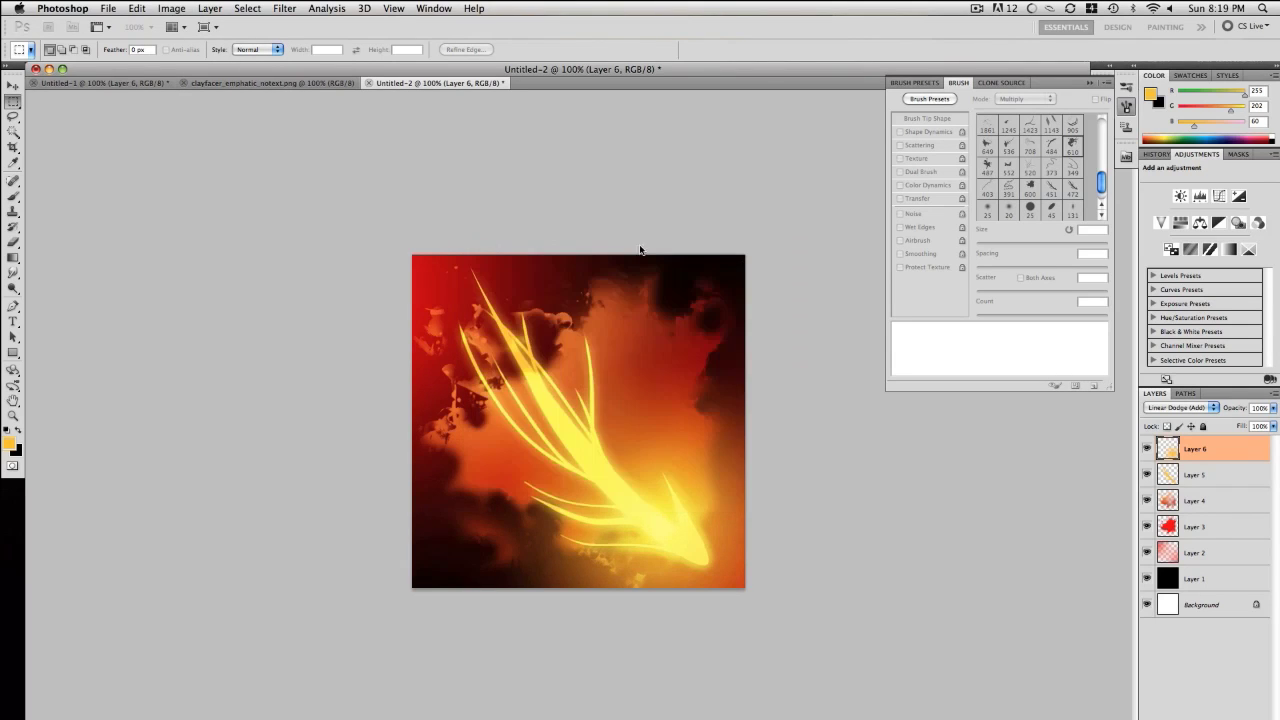
pyautogui.click(102, 83)
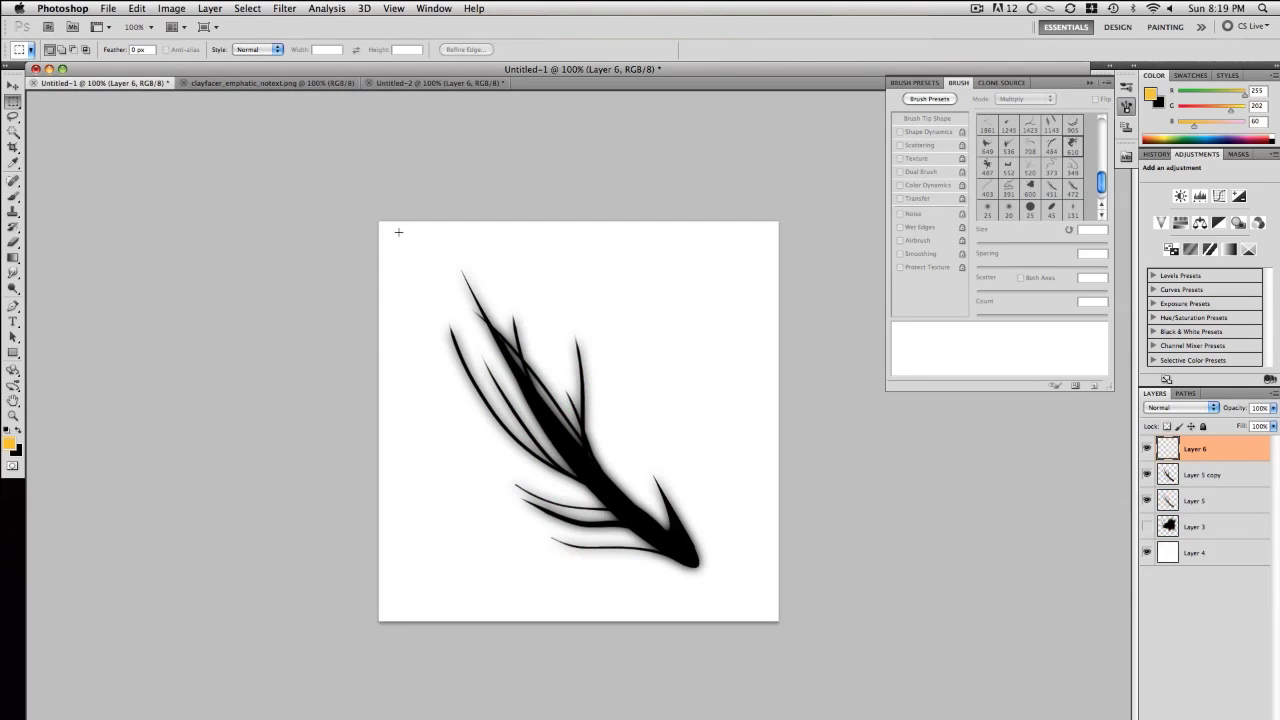